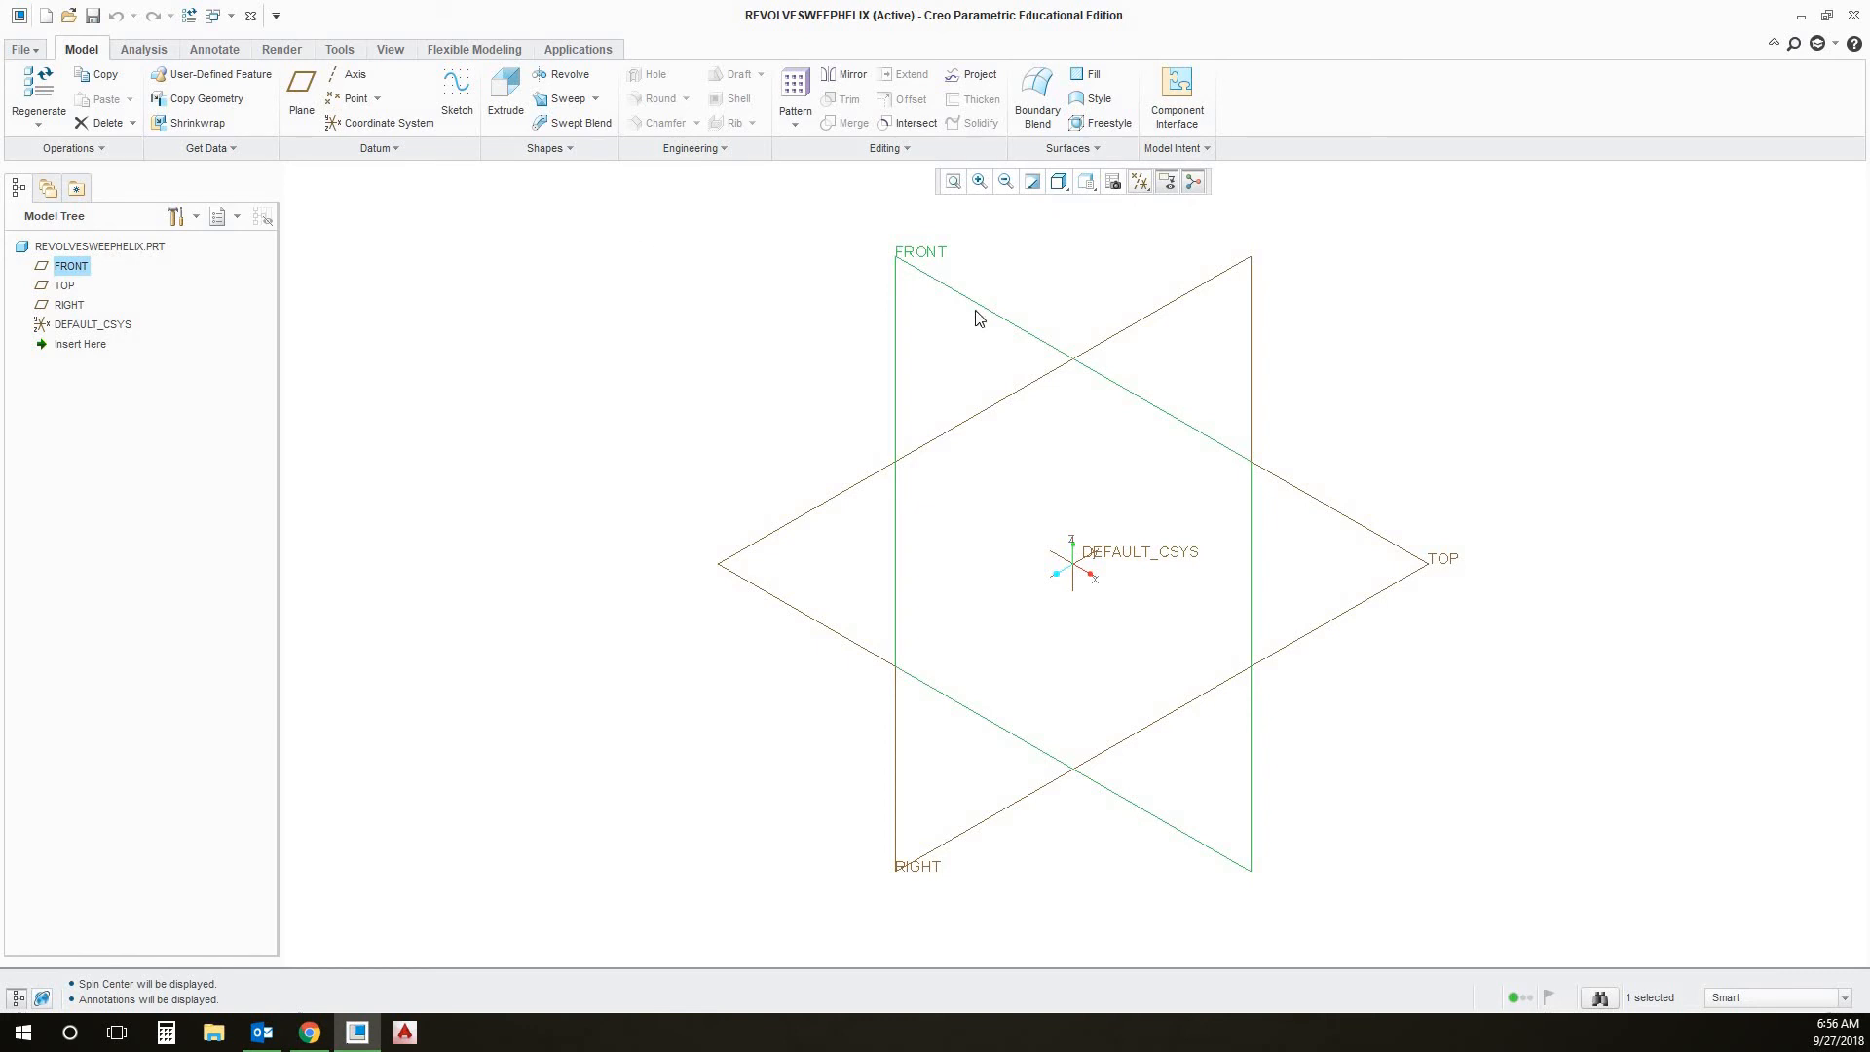
Start a sketch on the FRONT plane and hide all datum features, annotations and the spin center
{"action": "left_click", "coordinate": [456, 92]}
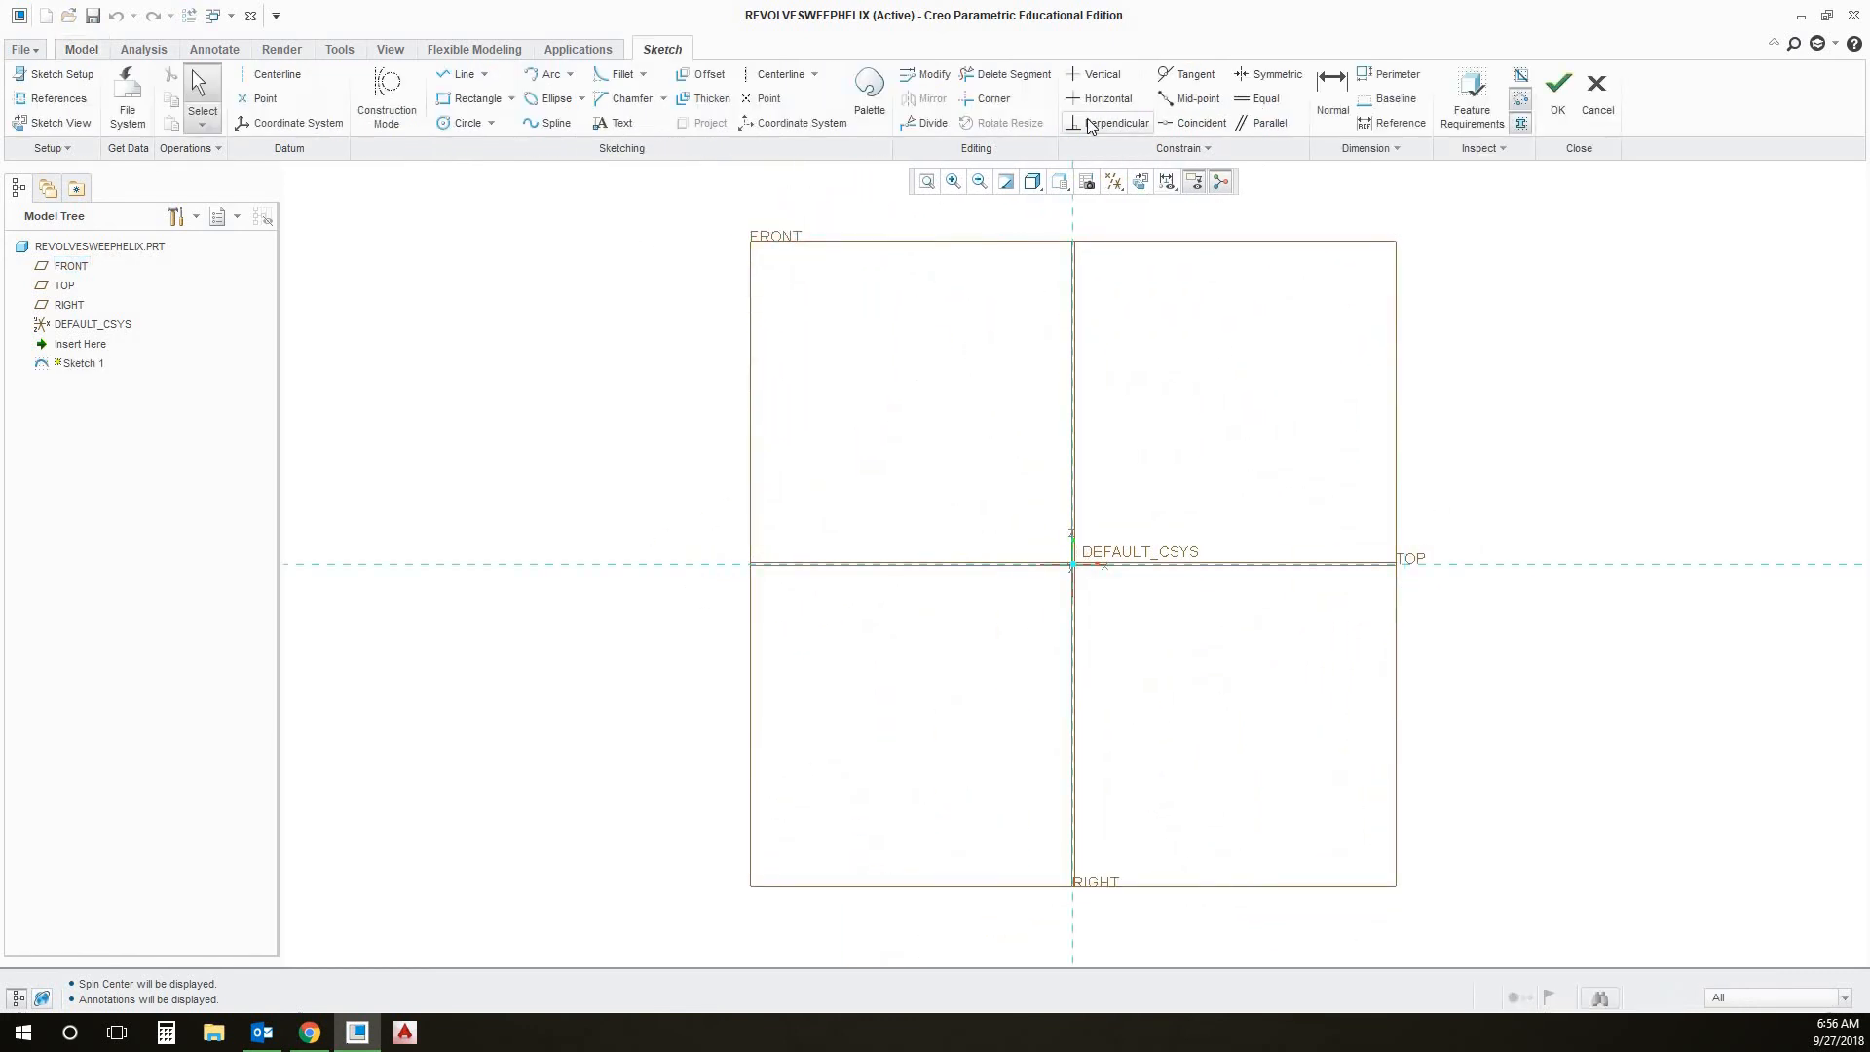
{"action": "left_click", "coordinate": [1113, 182]}
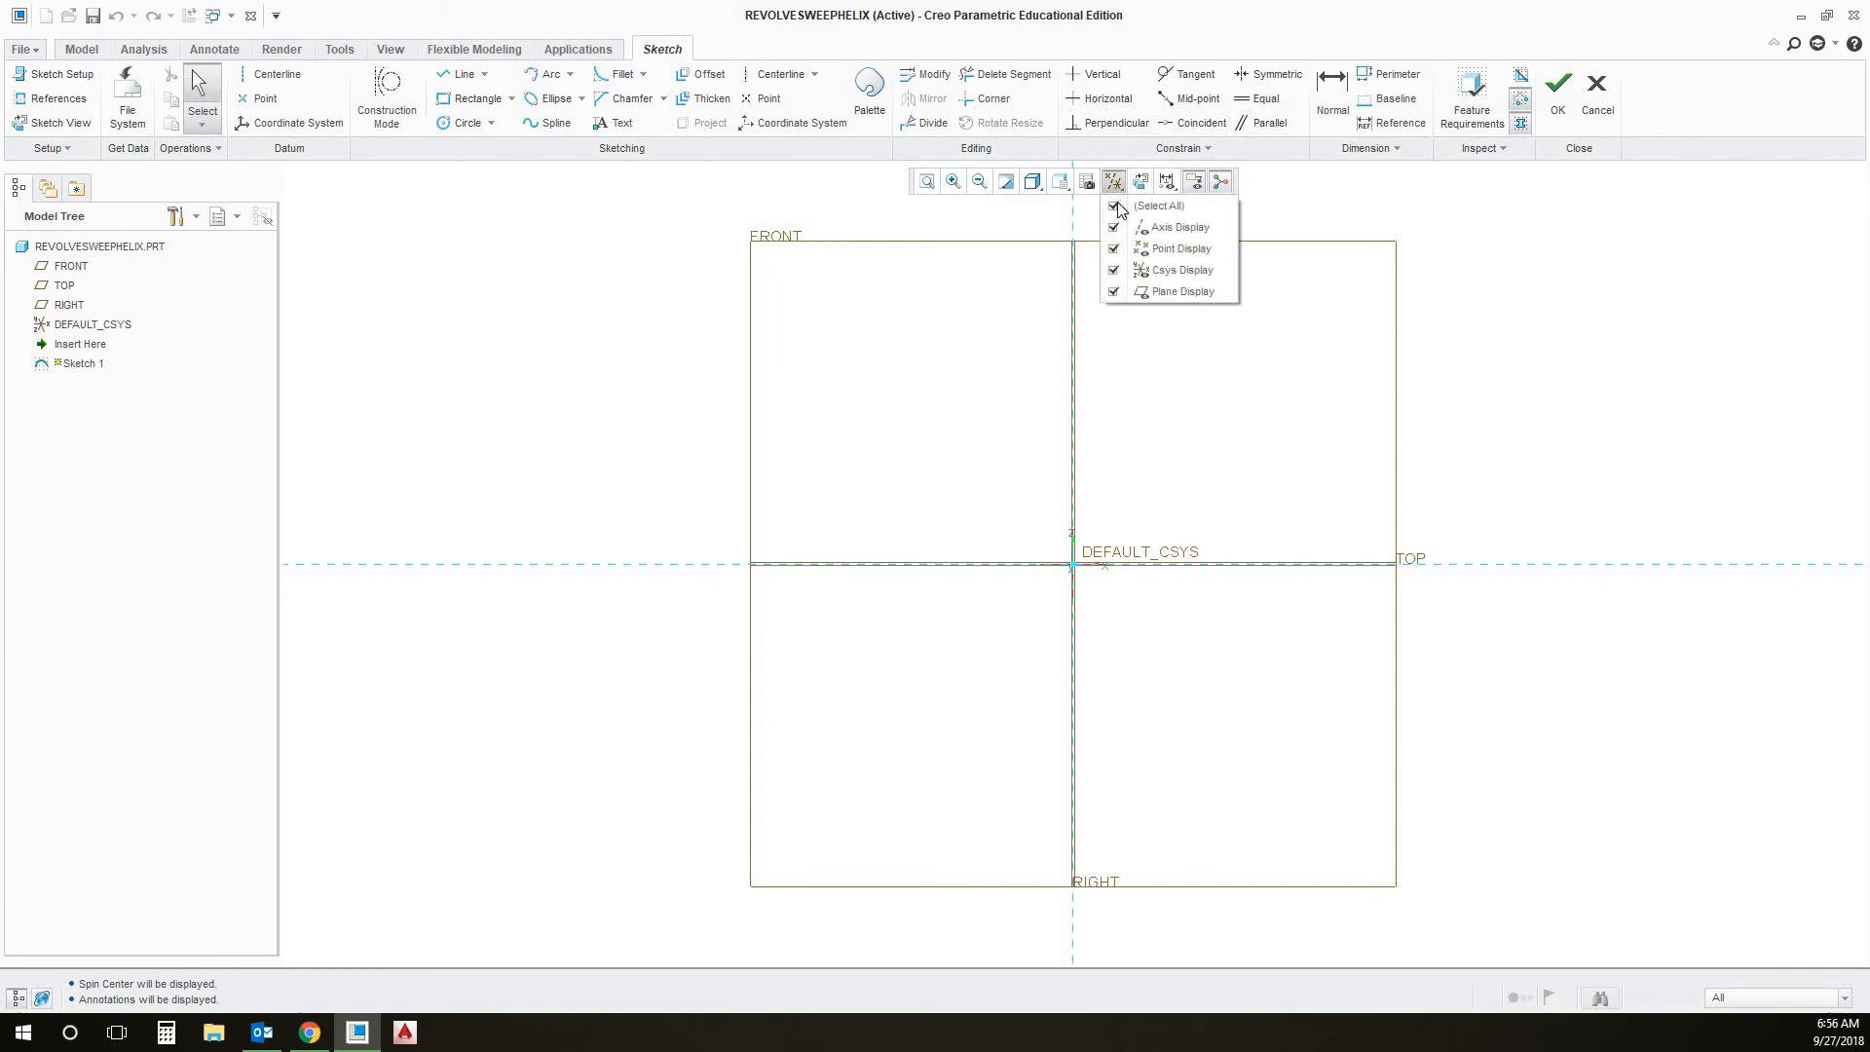
{"action": "left_click", "coordinate": [1113, 205]}
{"action": "left_click", "coordinate": [1214, 183]}
{"action": "left_click", "coordinate": [1196, 188]}
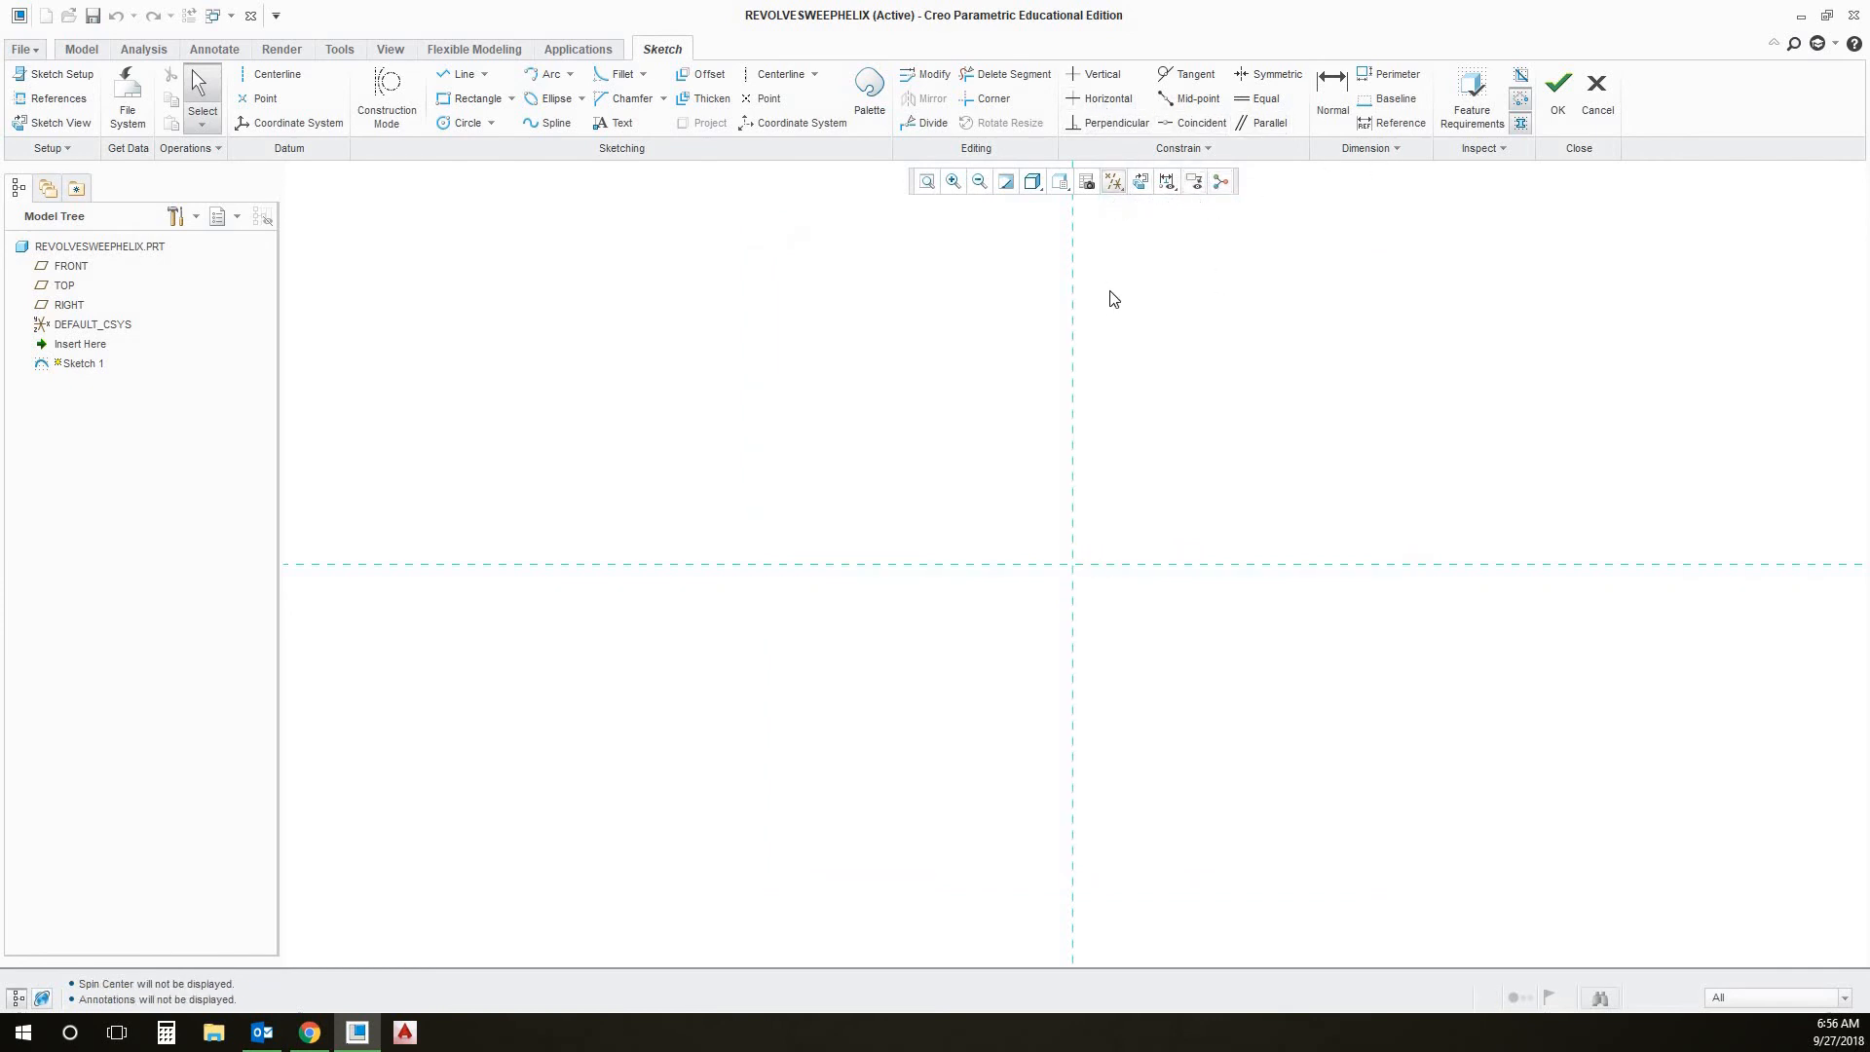
Sketch a vertical line about 74 long, rising from the horizontal reference about 51 to the right of the vertical reference
{"action": "left_click", "coordinate": [460, 74]}
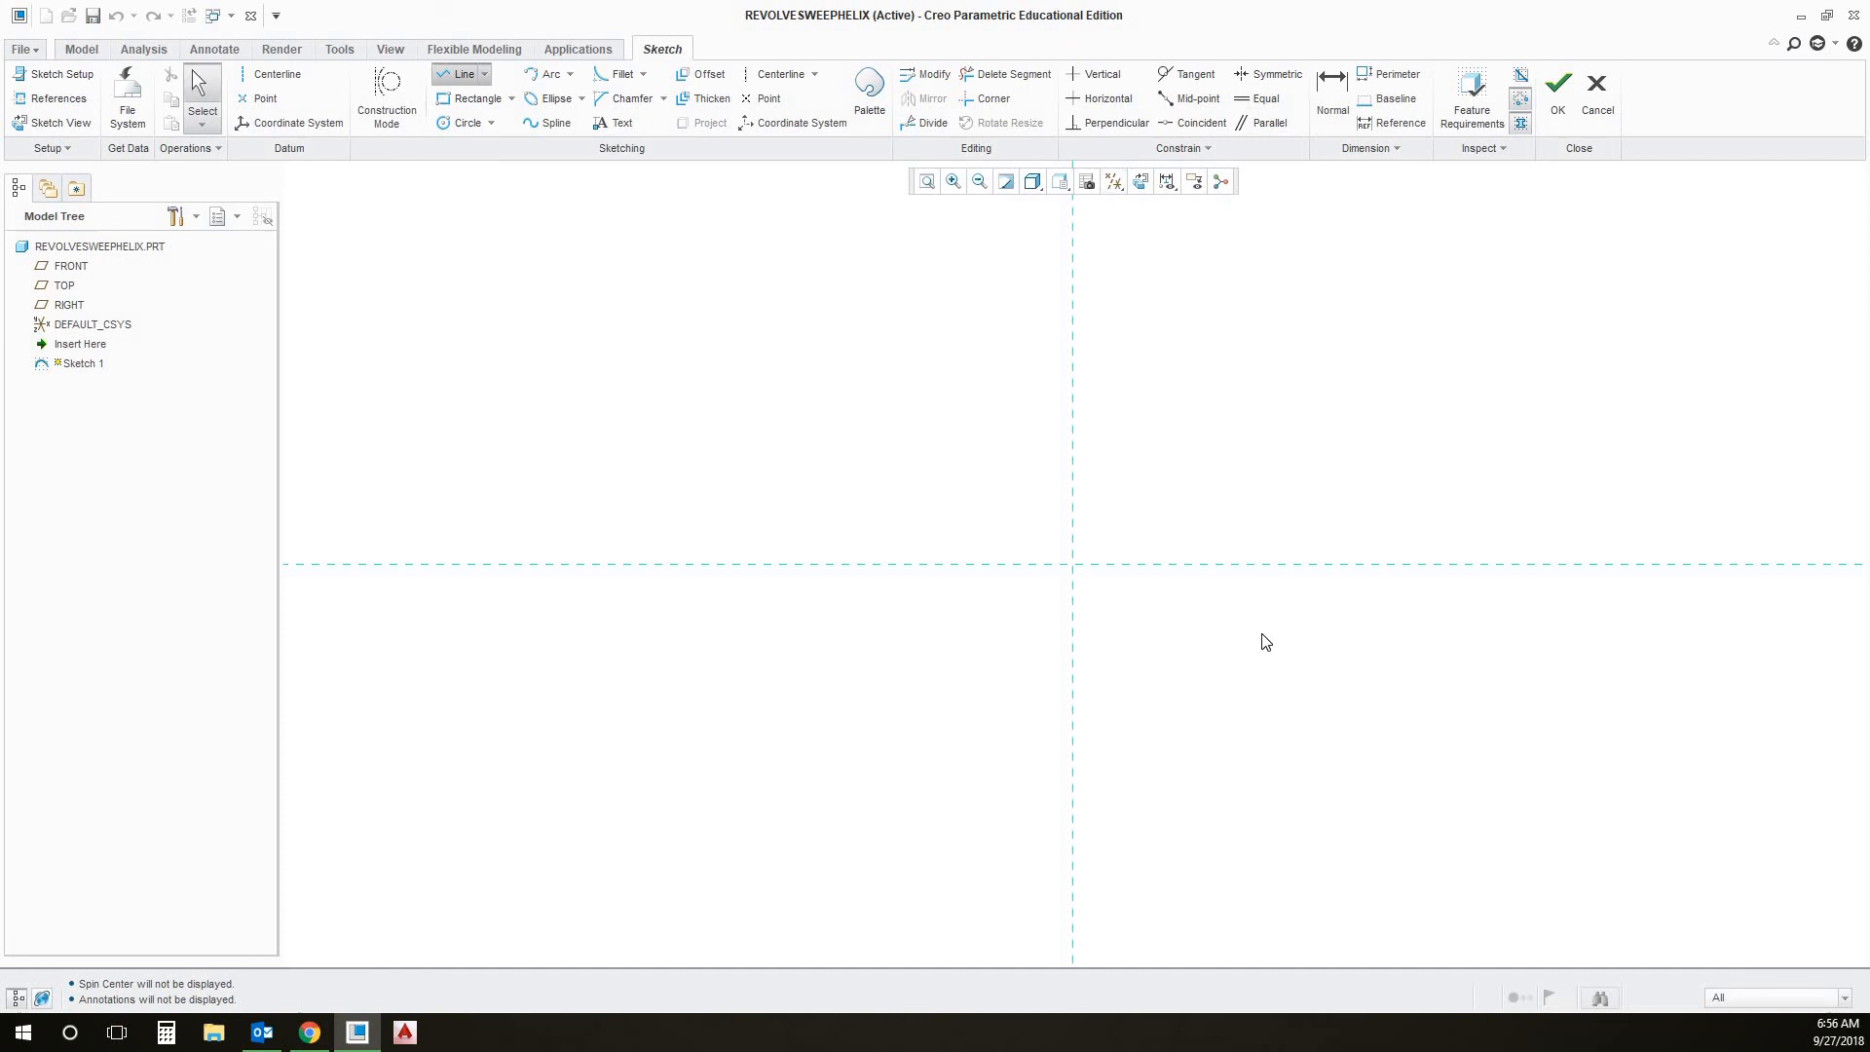
{"action": "left_click", "coordinate": [1138, 564]}
{"action": "left_click", "coordinate": [1137, 470]}
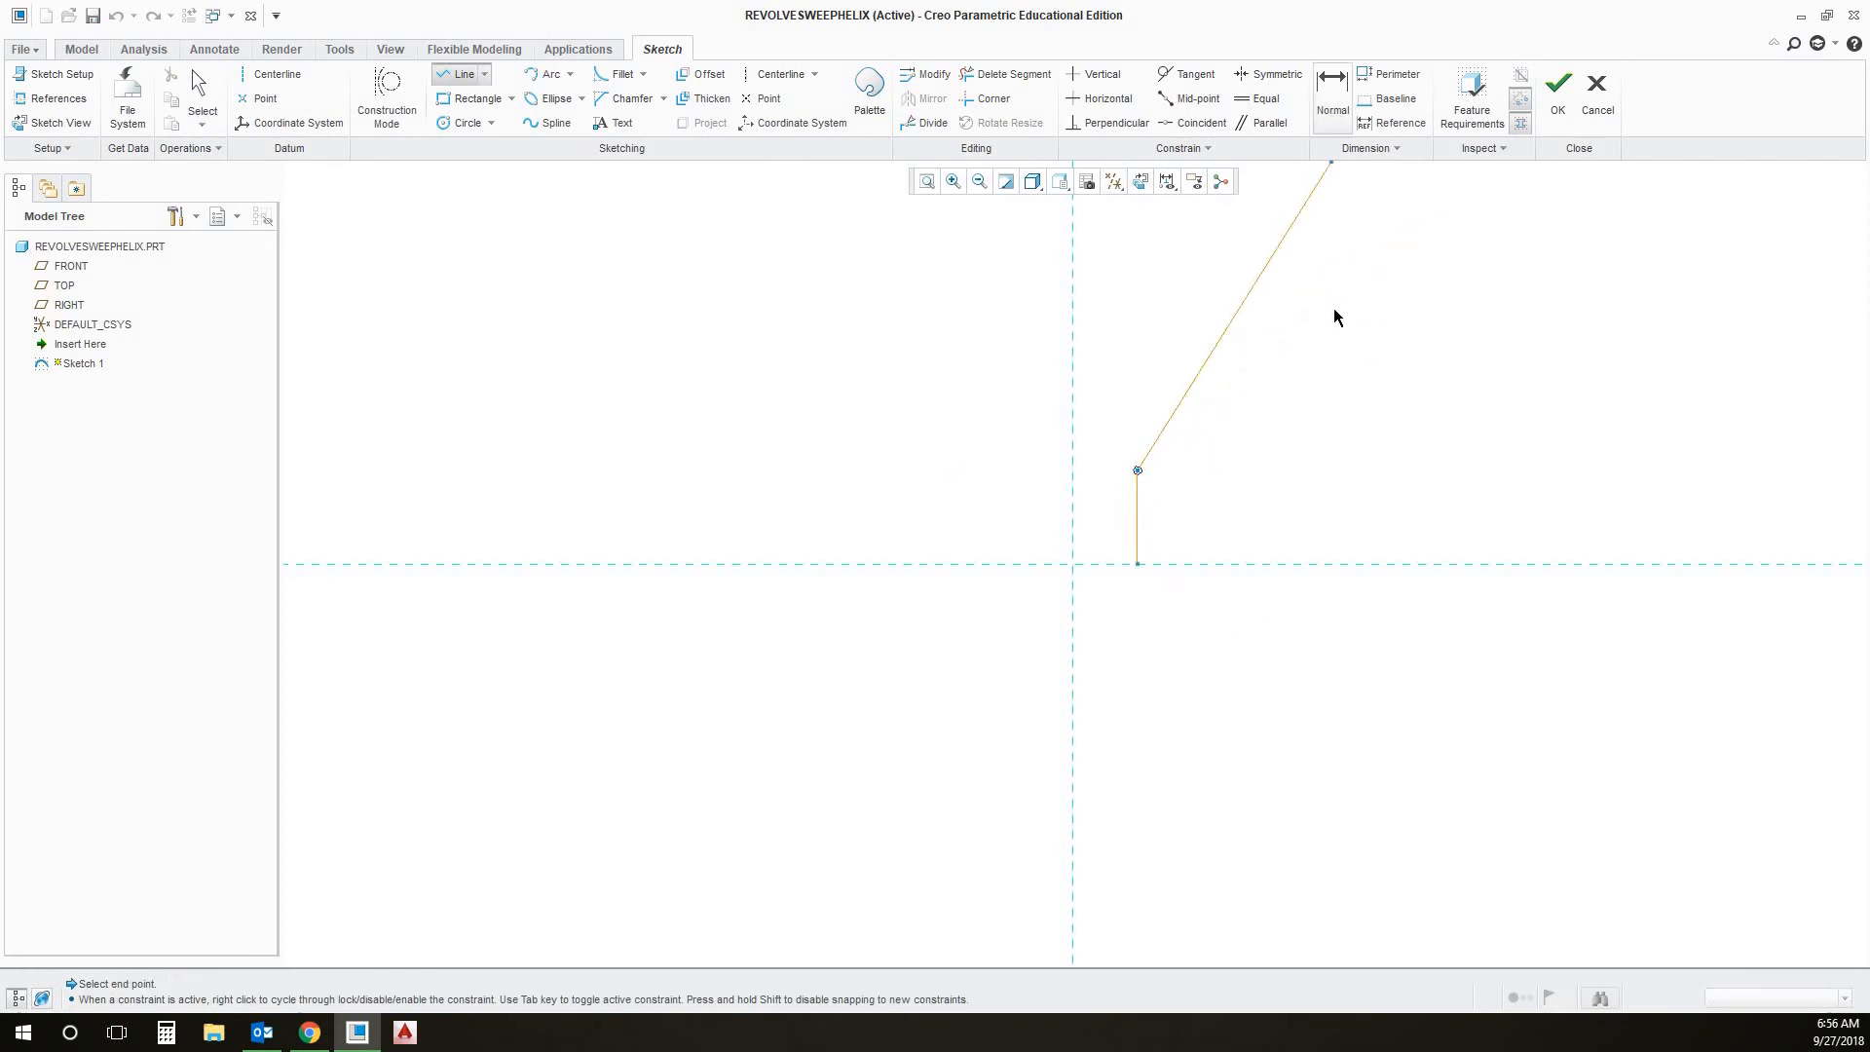
{"action": "left_click", "coordinate": [1332, 93]}
{"action": "scroll", "coordinate": [1140, 555], "scroll_direction": "down", "scroll_amount": 2}
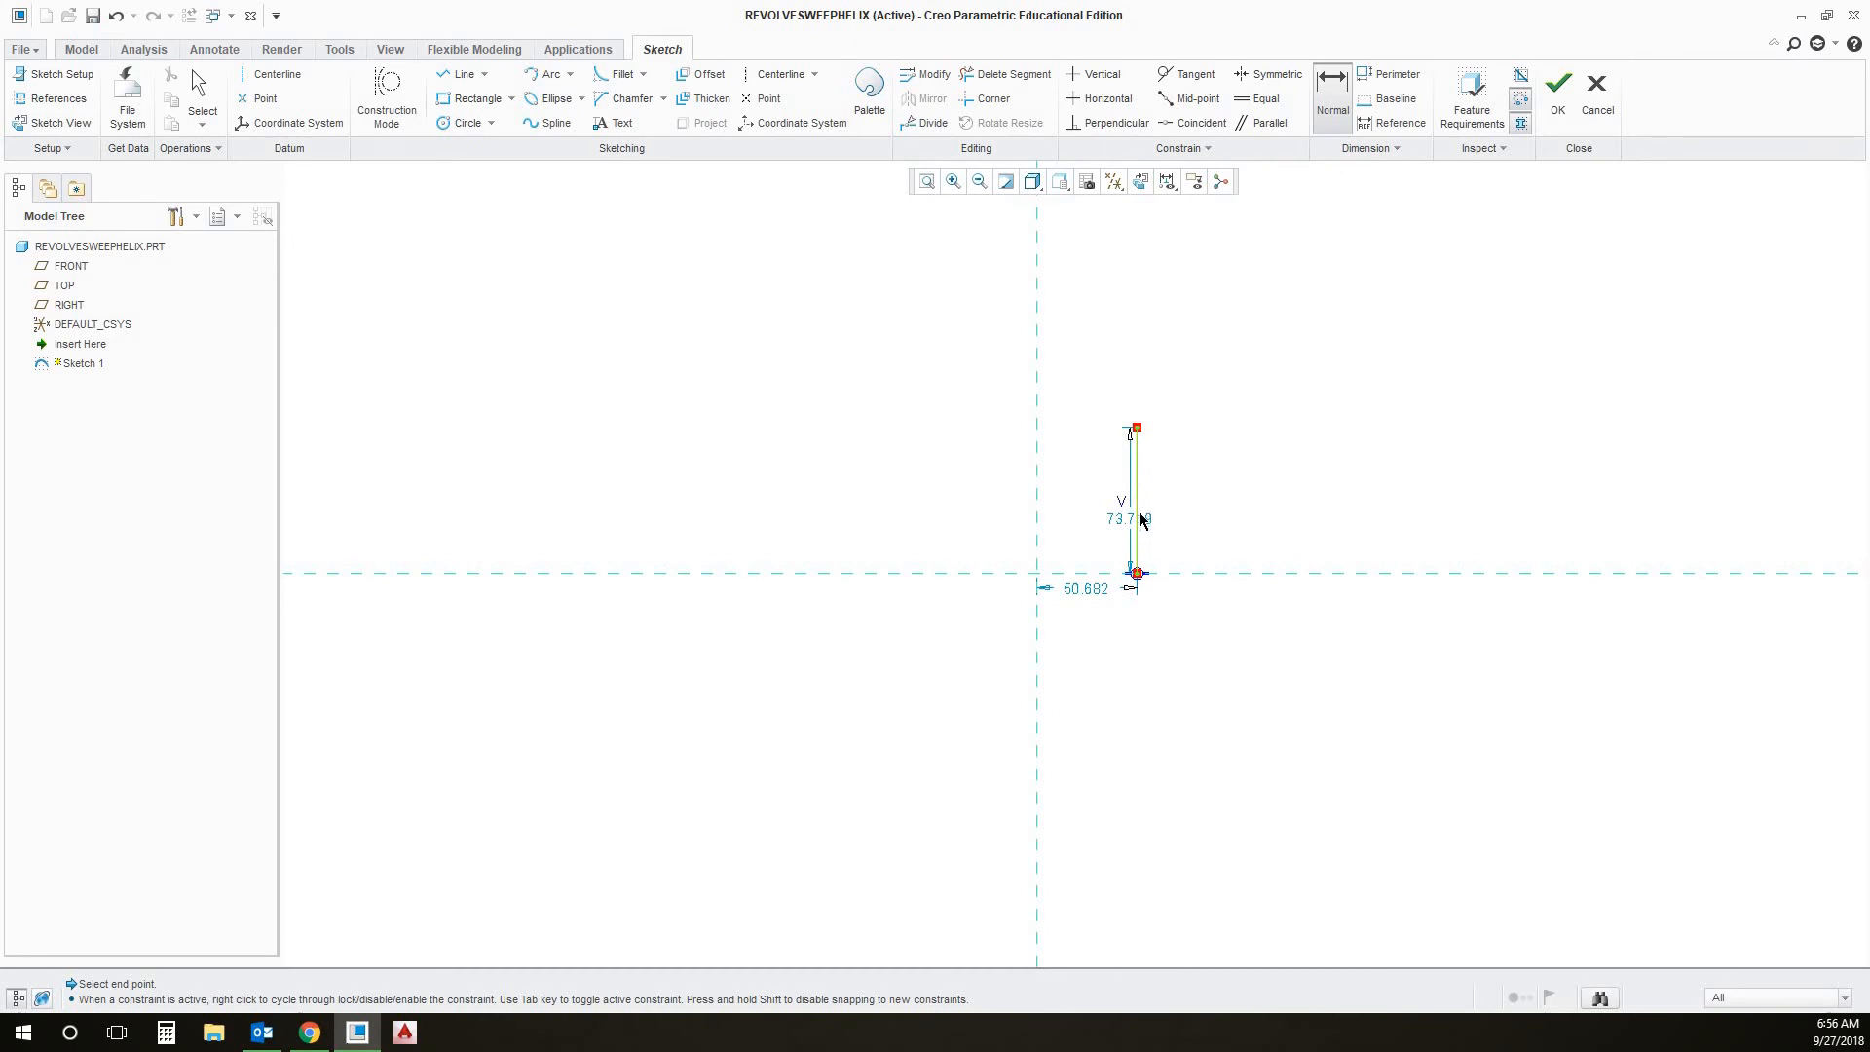
{"action": "scroll", "coordinate": [1137, 565], "scroll_direction": "down", "scroll_amount": 2}
{"action": "middle_click", "coordinate": [1115, 688]}
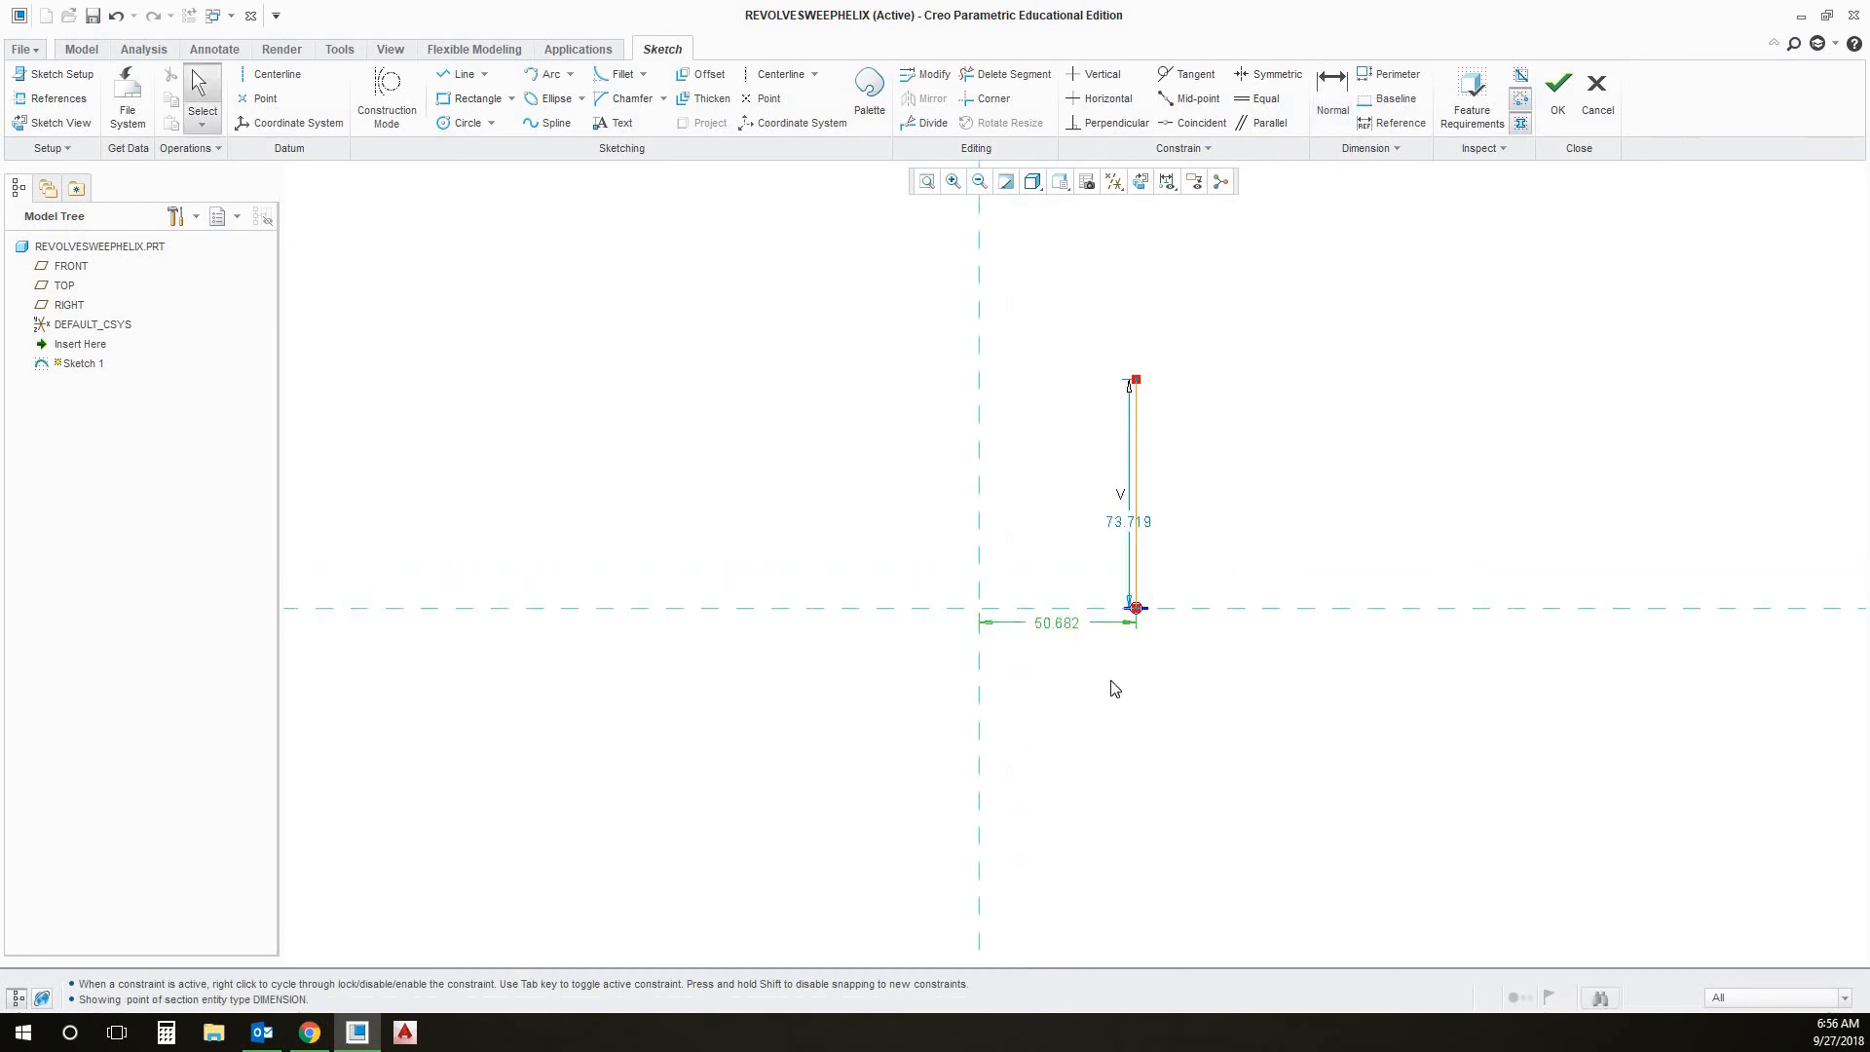
Dimension the line's distance from the vertical reference and set it to 5
{"action": "left_click", "coordinate": [980, 608]}
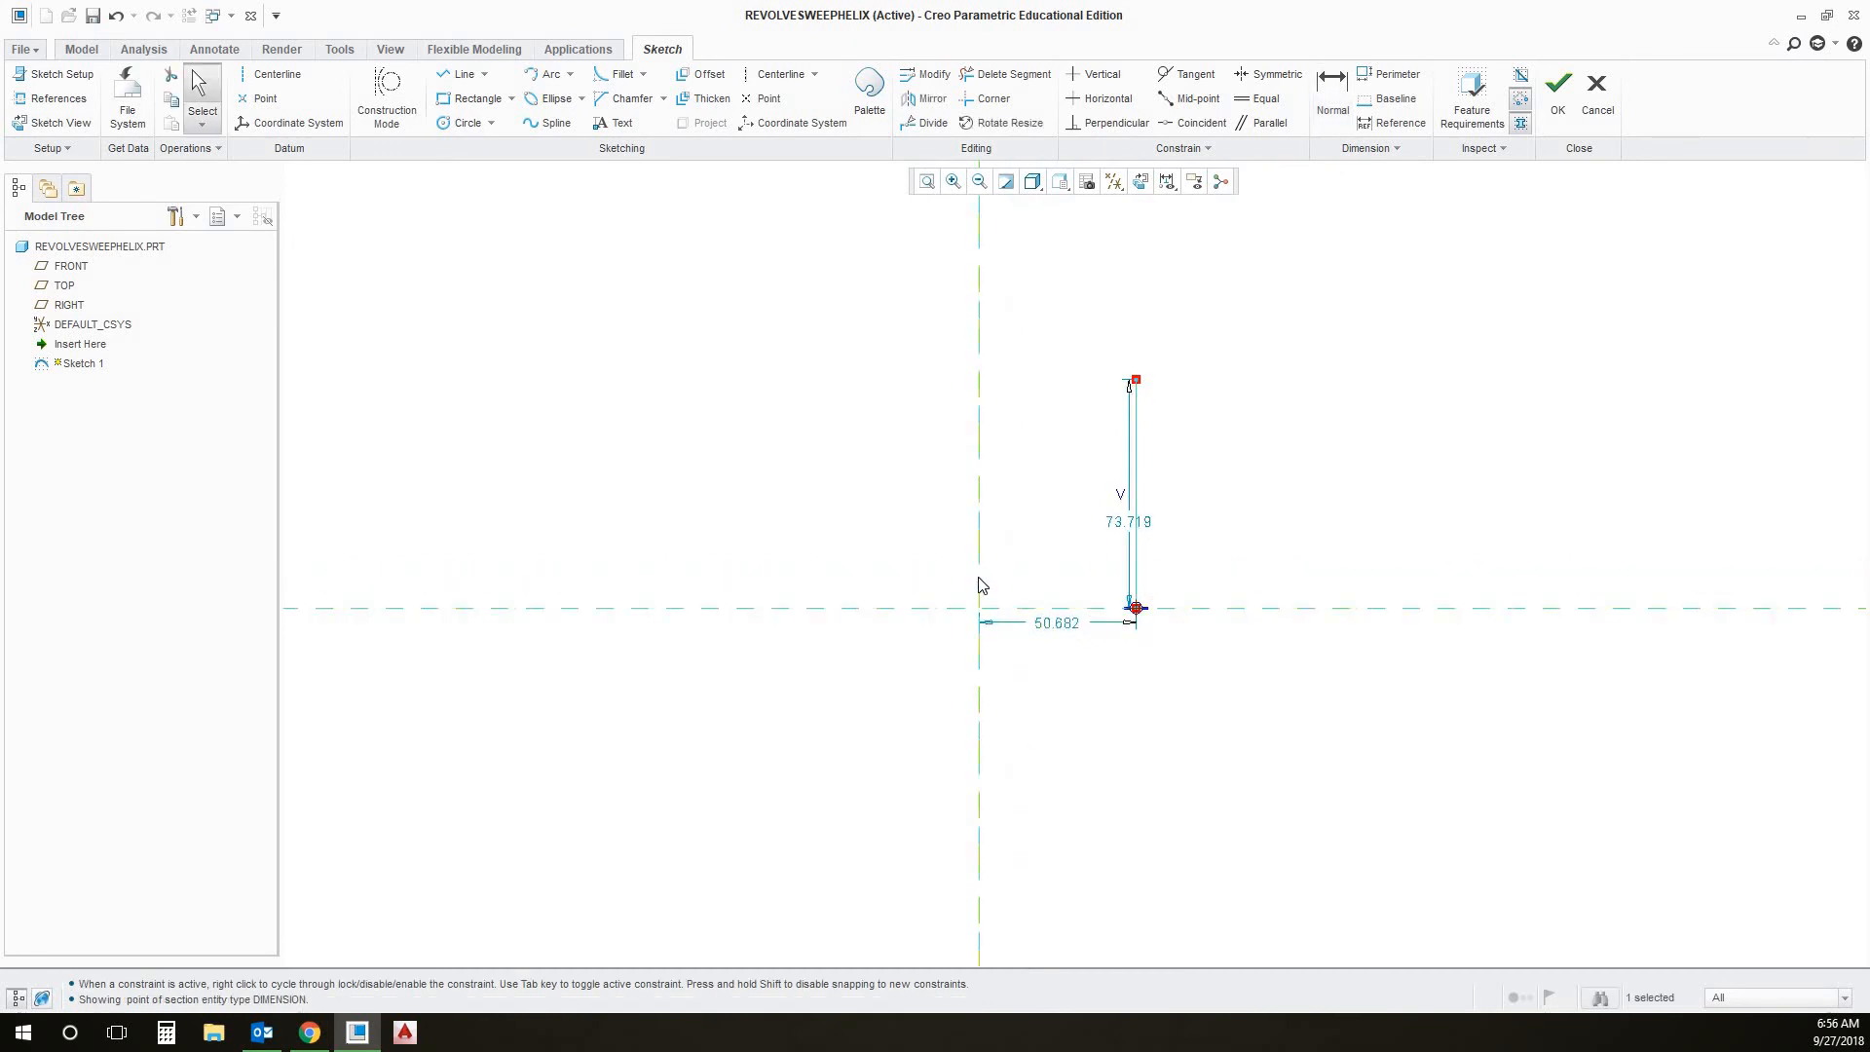
{"action": "left_click", "coordinate": [1055, 663]}
{"action": "left_click", "coordinate": [1332, 90]}
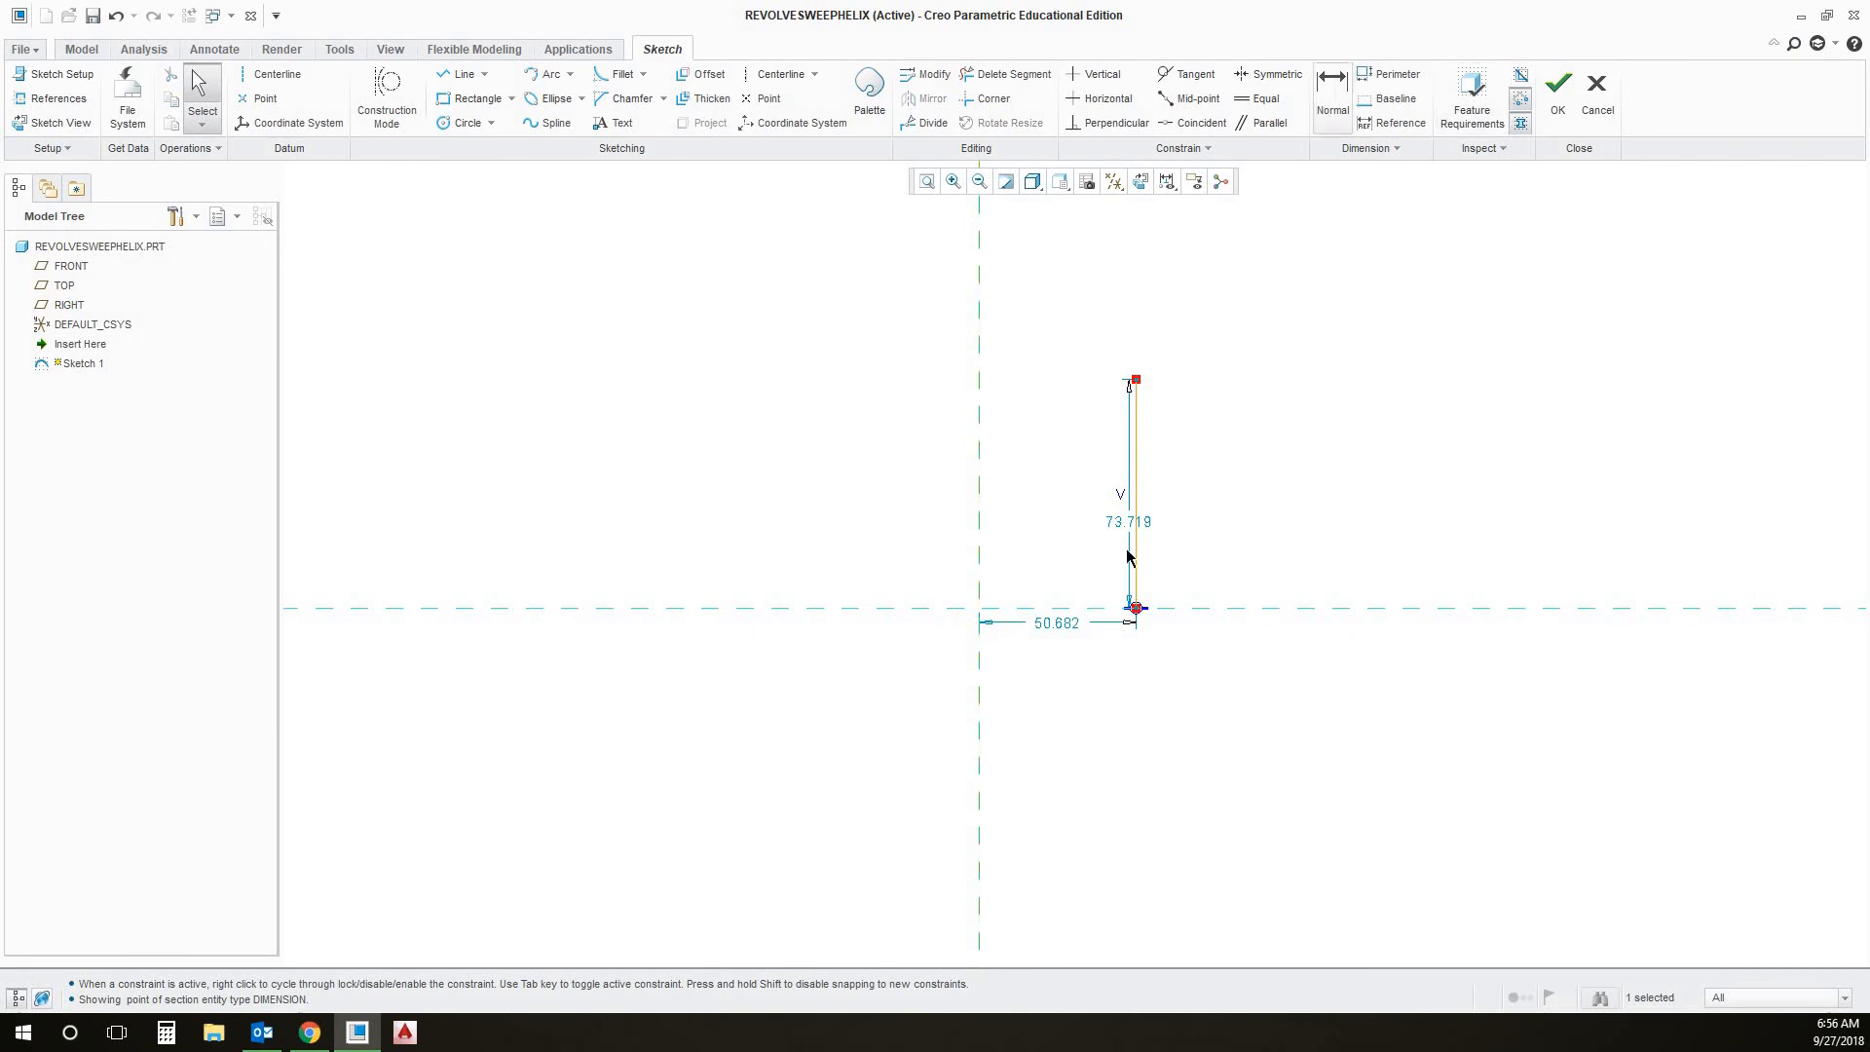
{"action": "left_click", "coordinate": [980, 578]}
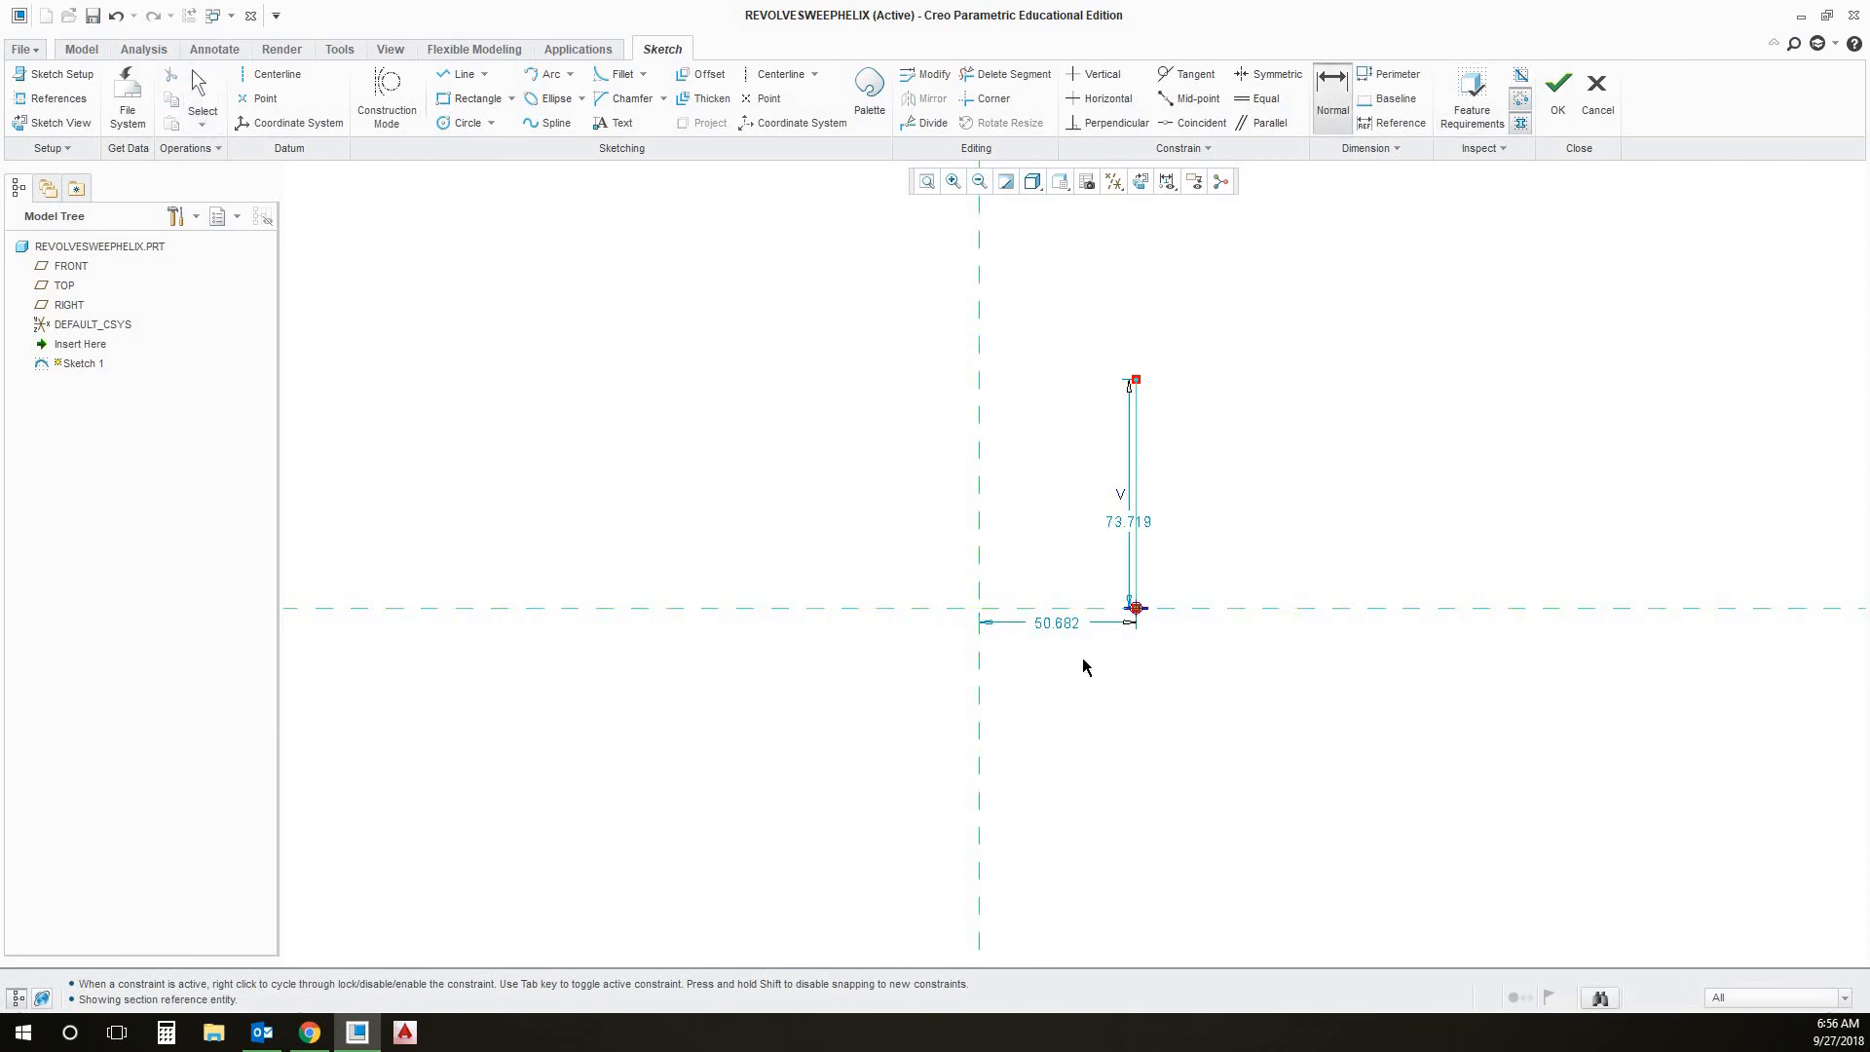
{"action": "middle_click", "coordinate": [1080, 656]}
{"action": "type", "text": "5.06"}
{"action": "key", "text": "Return"}
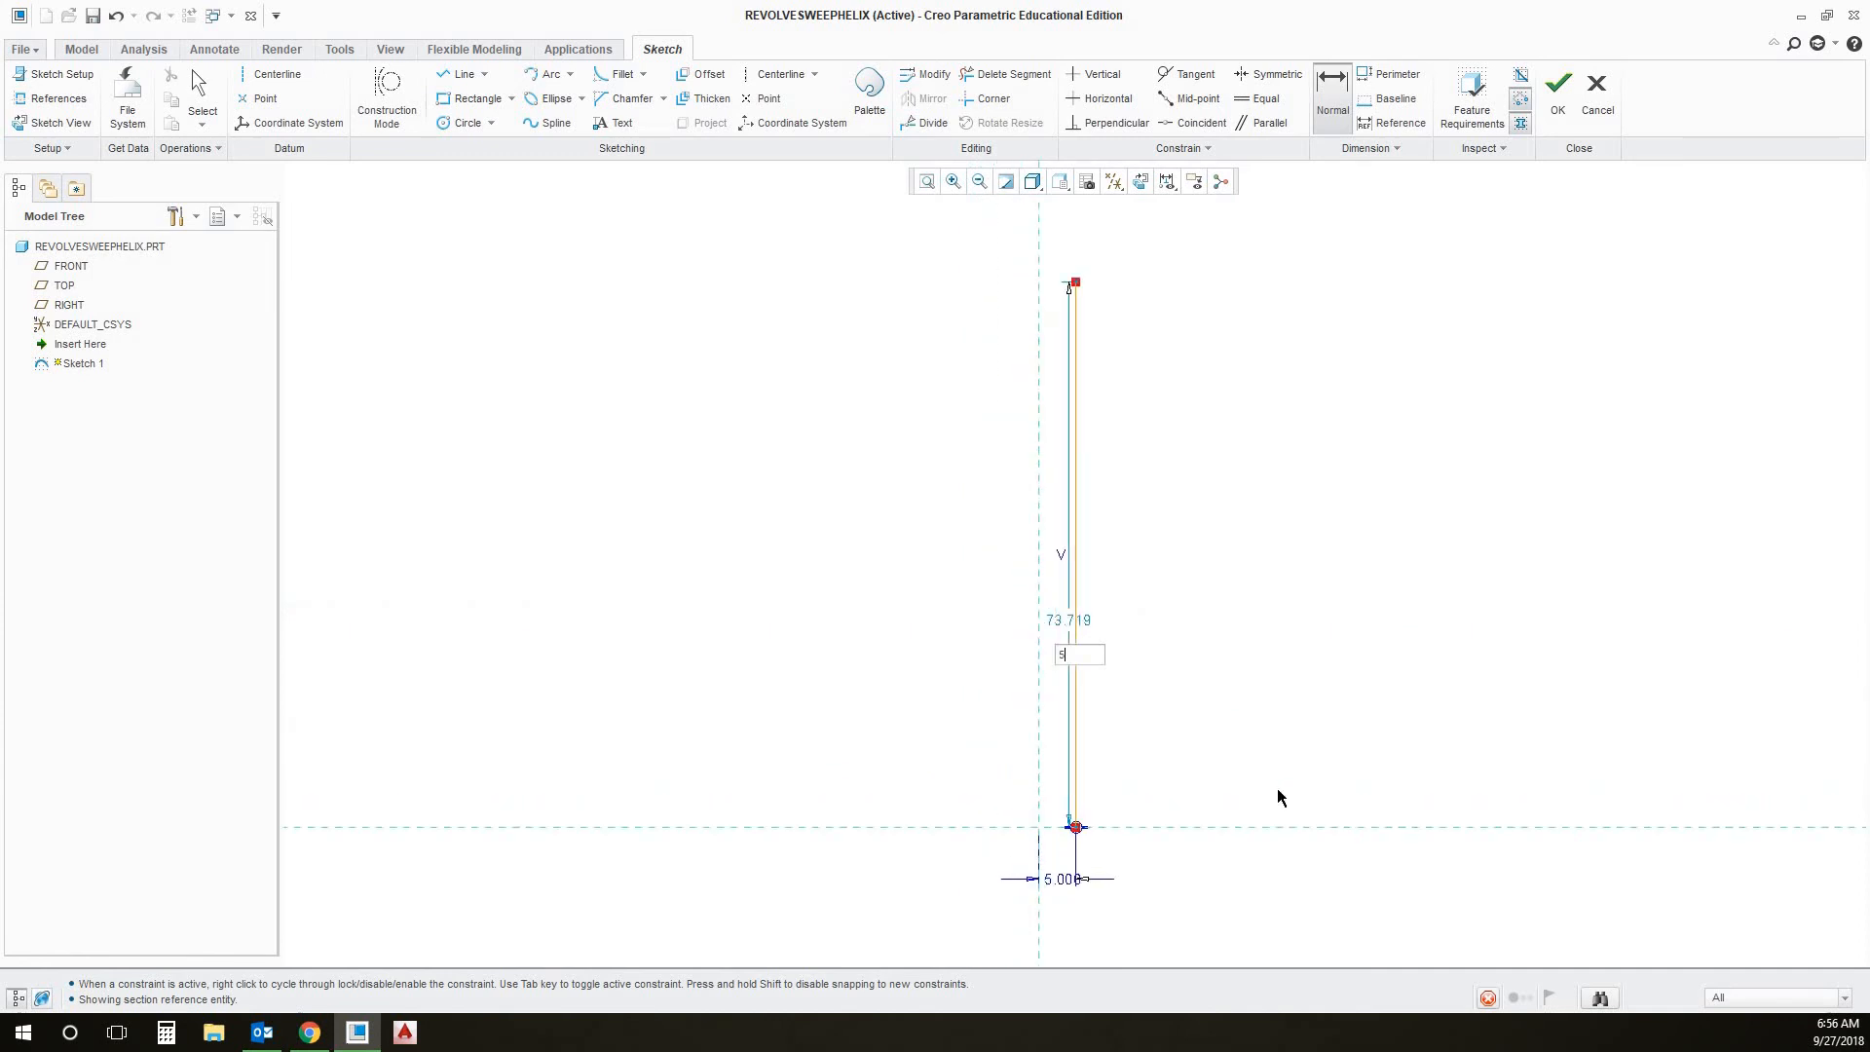
Dimension the vertical line's length and set it to 10
{"action": "middle_click", "coordinate": [1369, 616]}
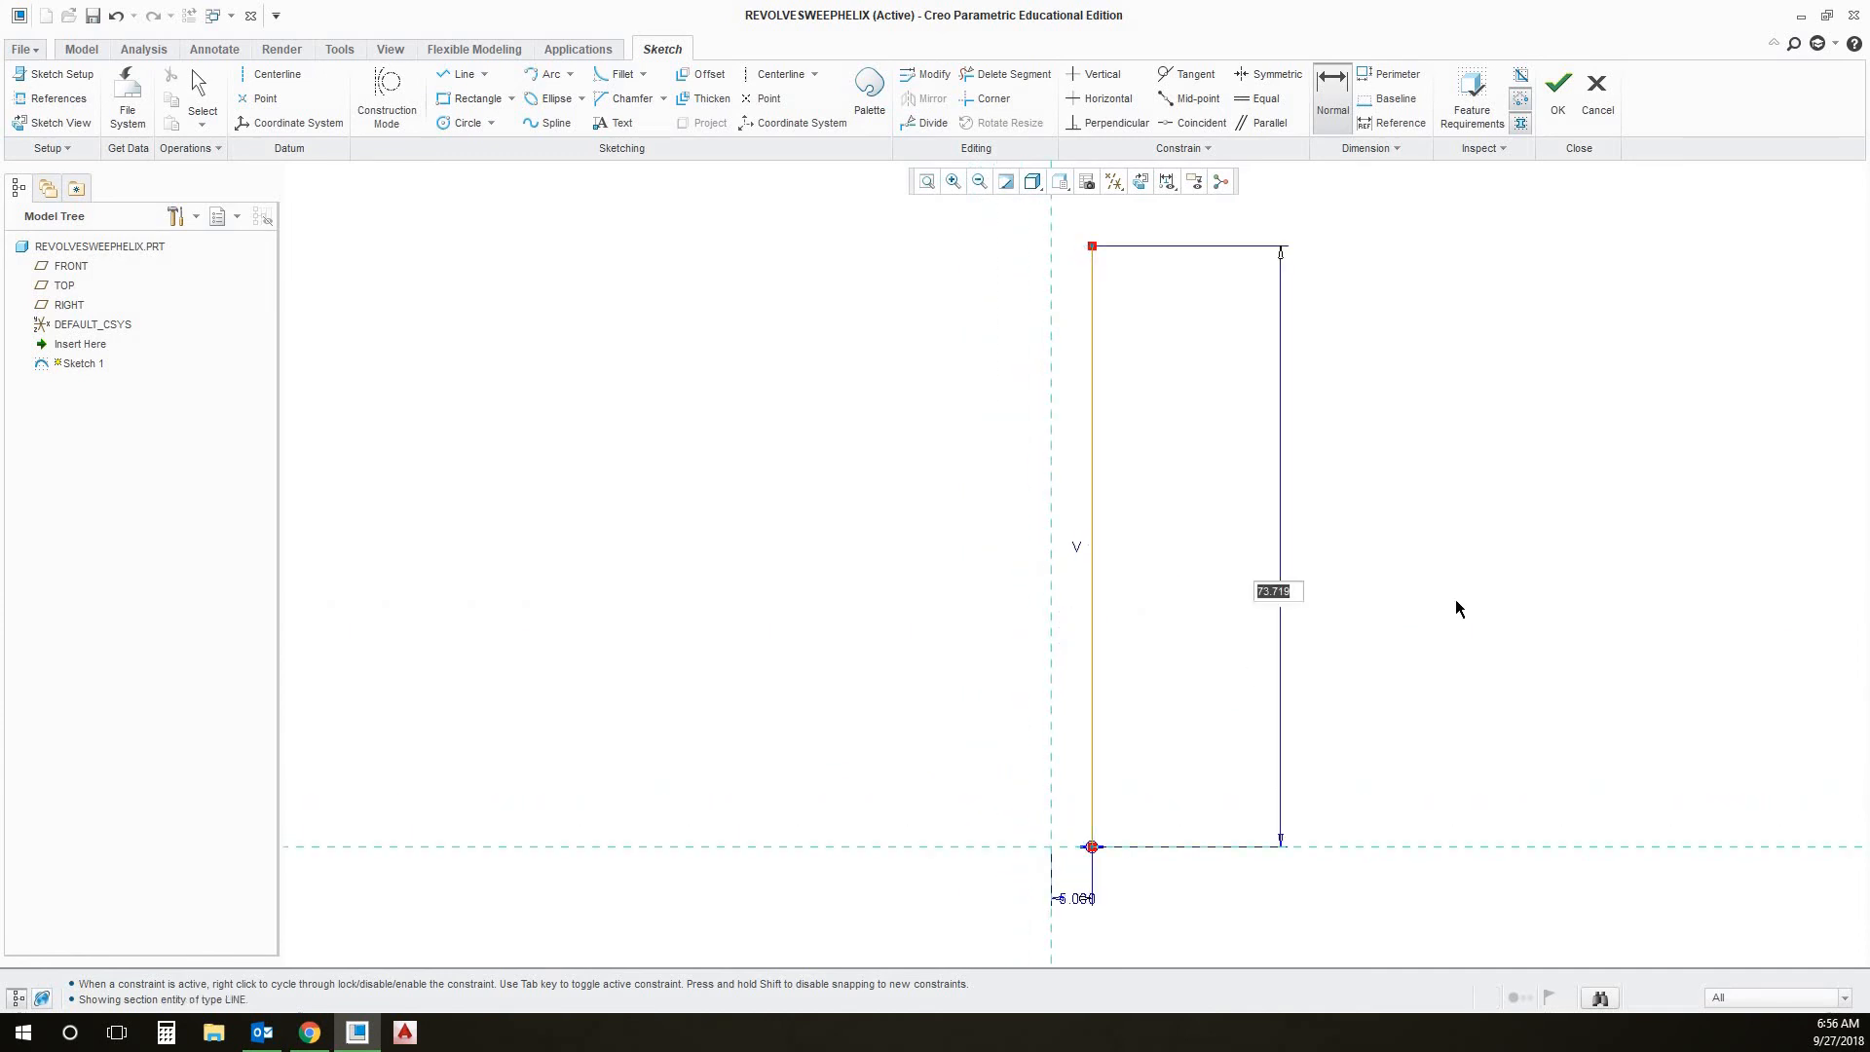
{"action": "type", "text": "10"}
{"action": "key", "text": "Return"}
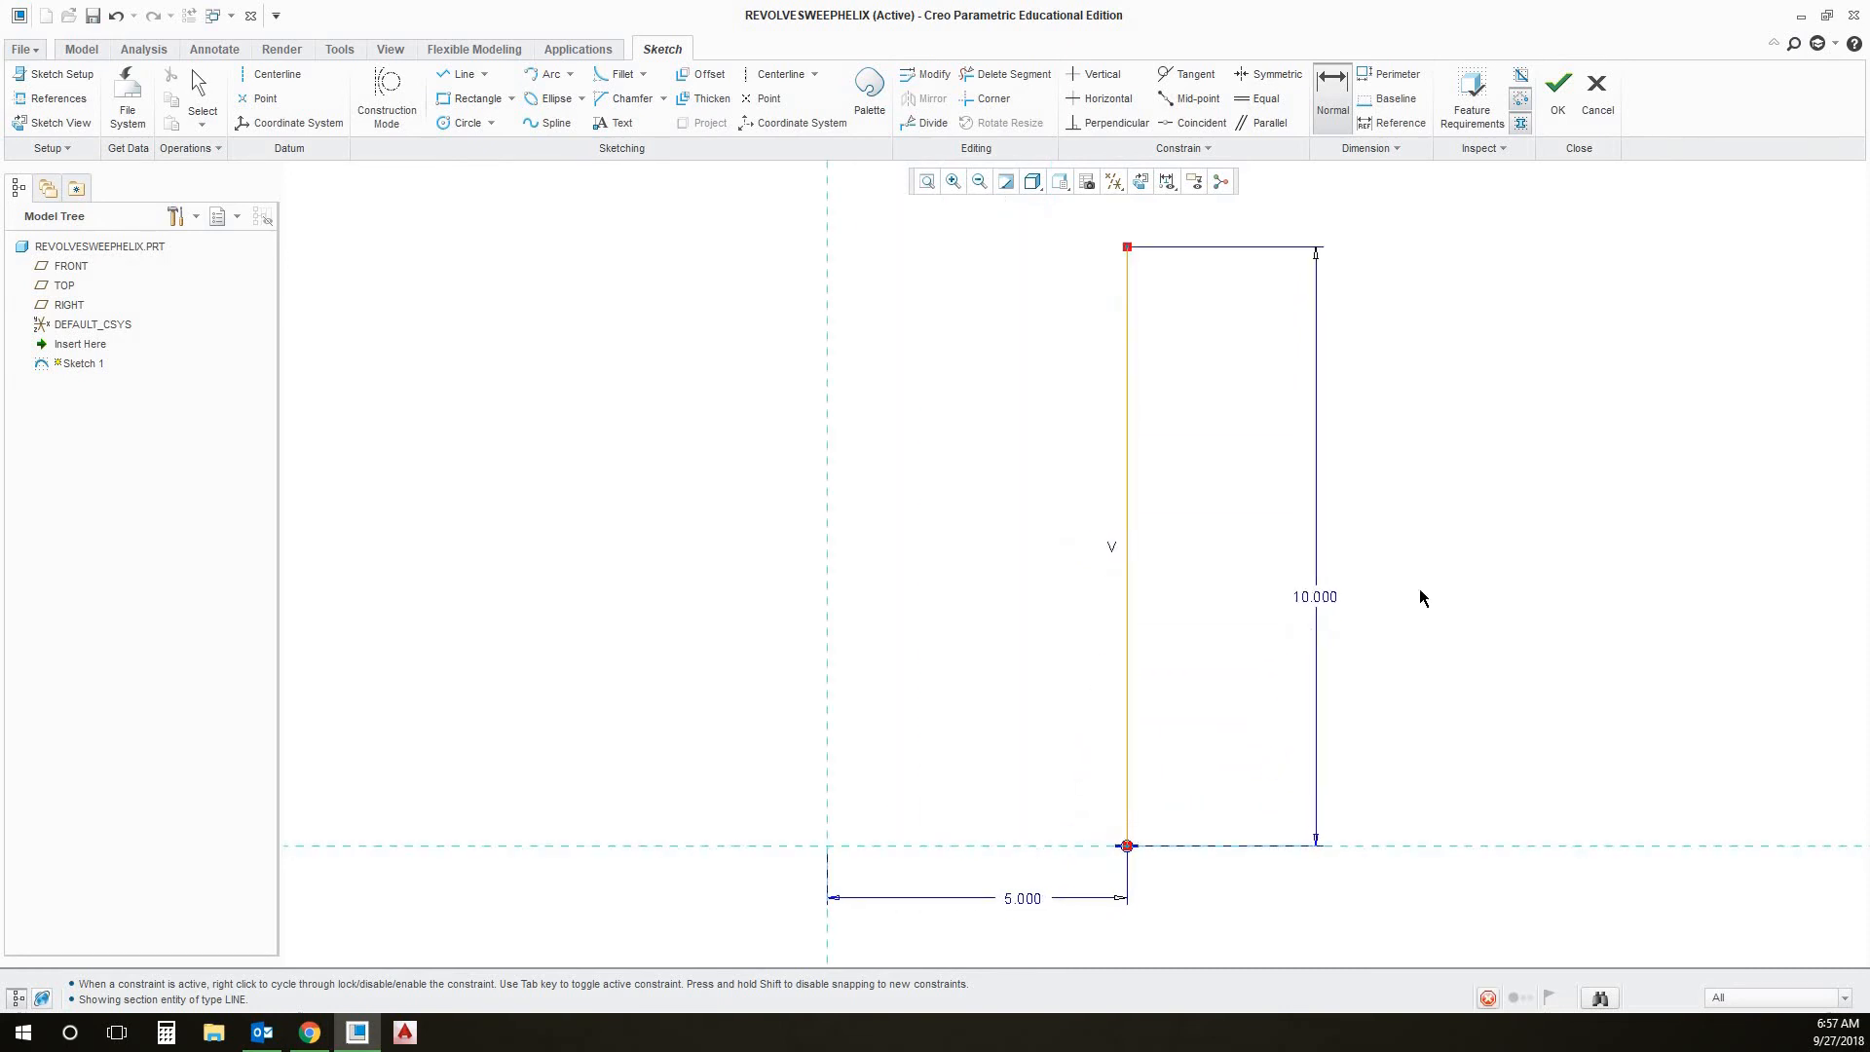
Draw three lines from the vertical line's upper end back to its lower end, closing a rectangle about 5 wide
{"action": "left_click", "coordinate": [464, 76]}
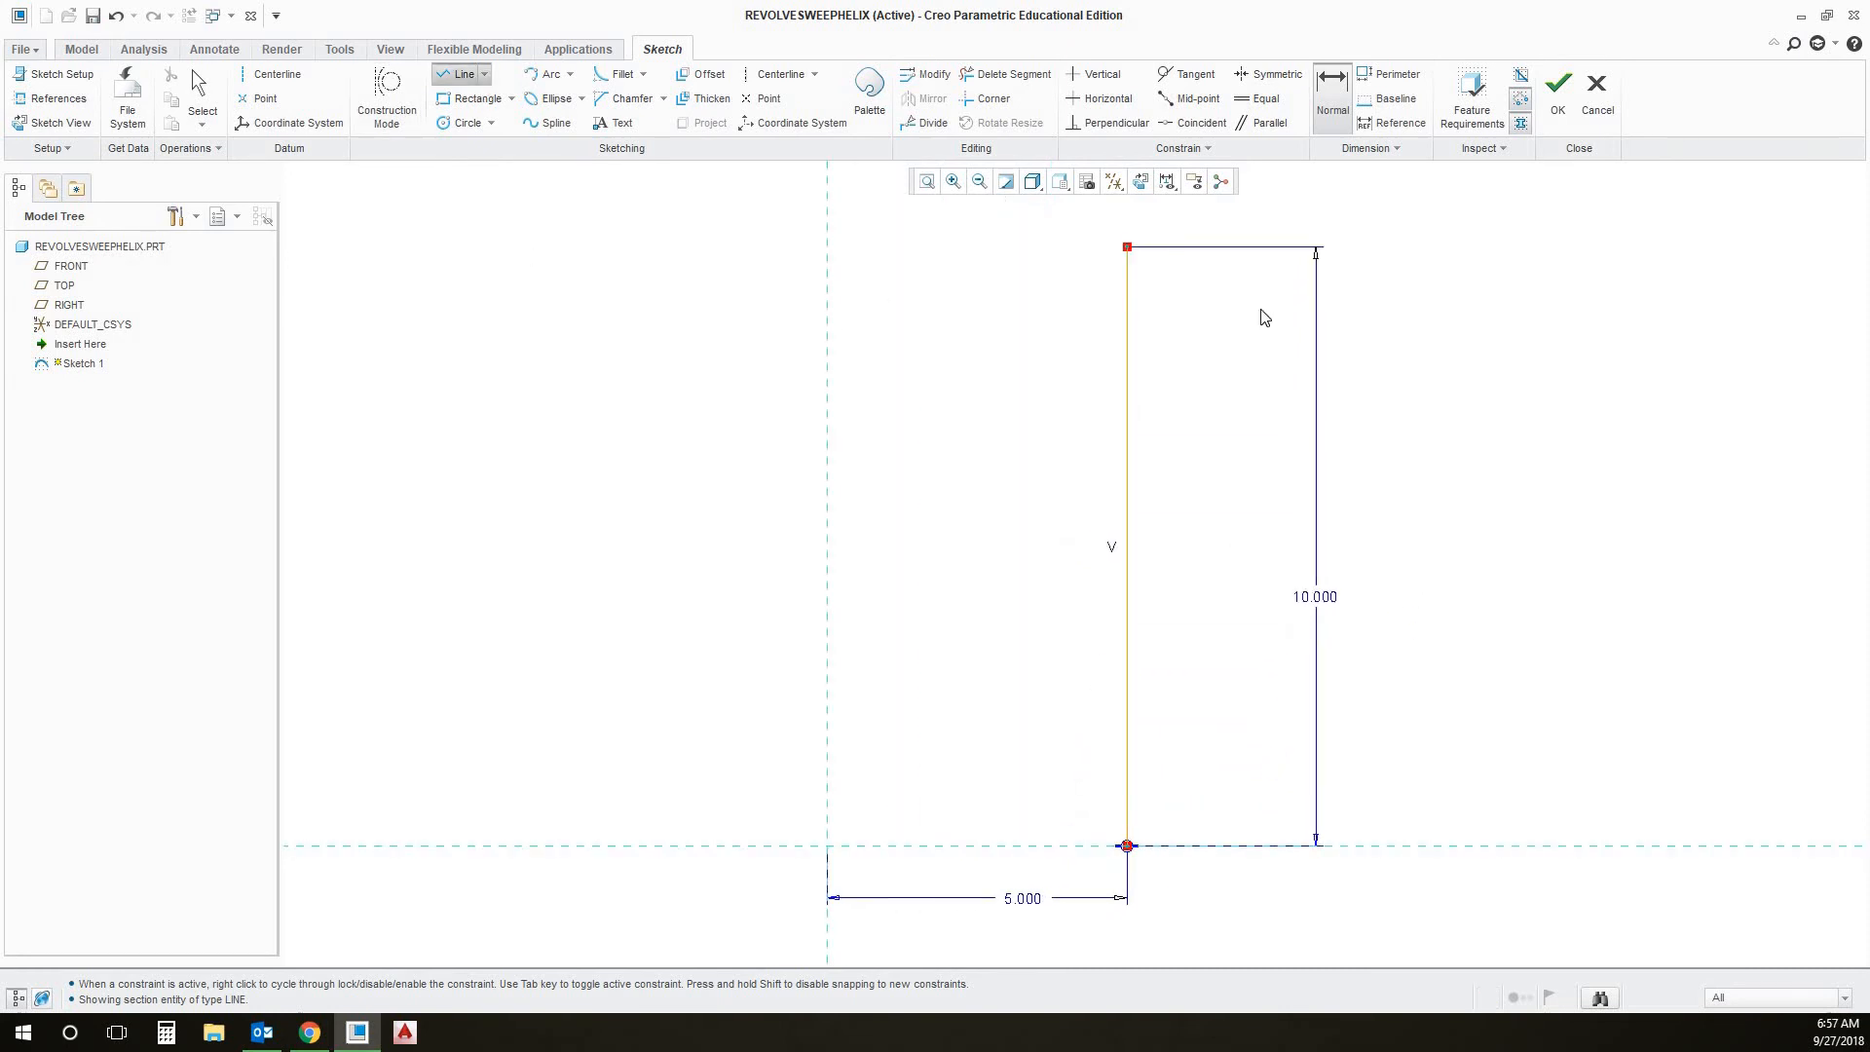
{"action": "left_click", "coordinate": [1126, 246]}
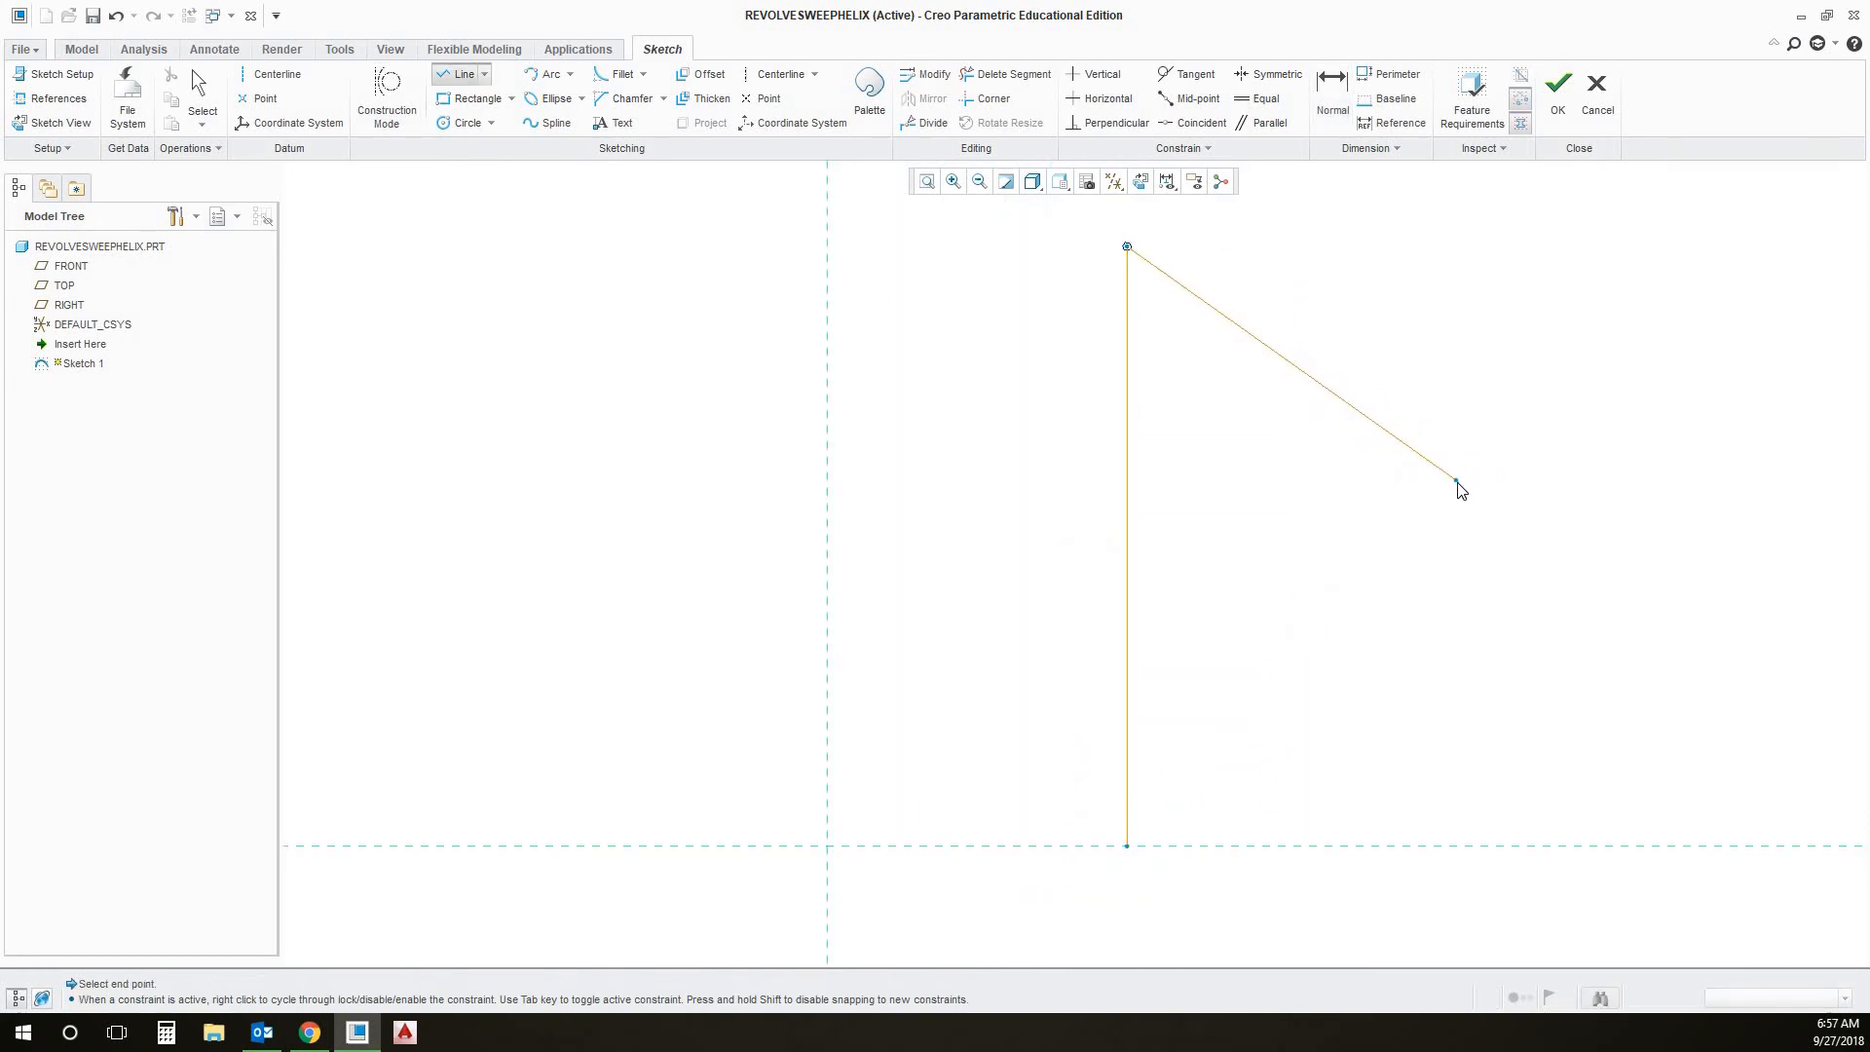
{"action": "left_click", "coordinate": [1429, 246]}
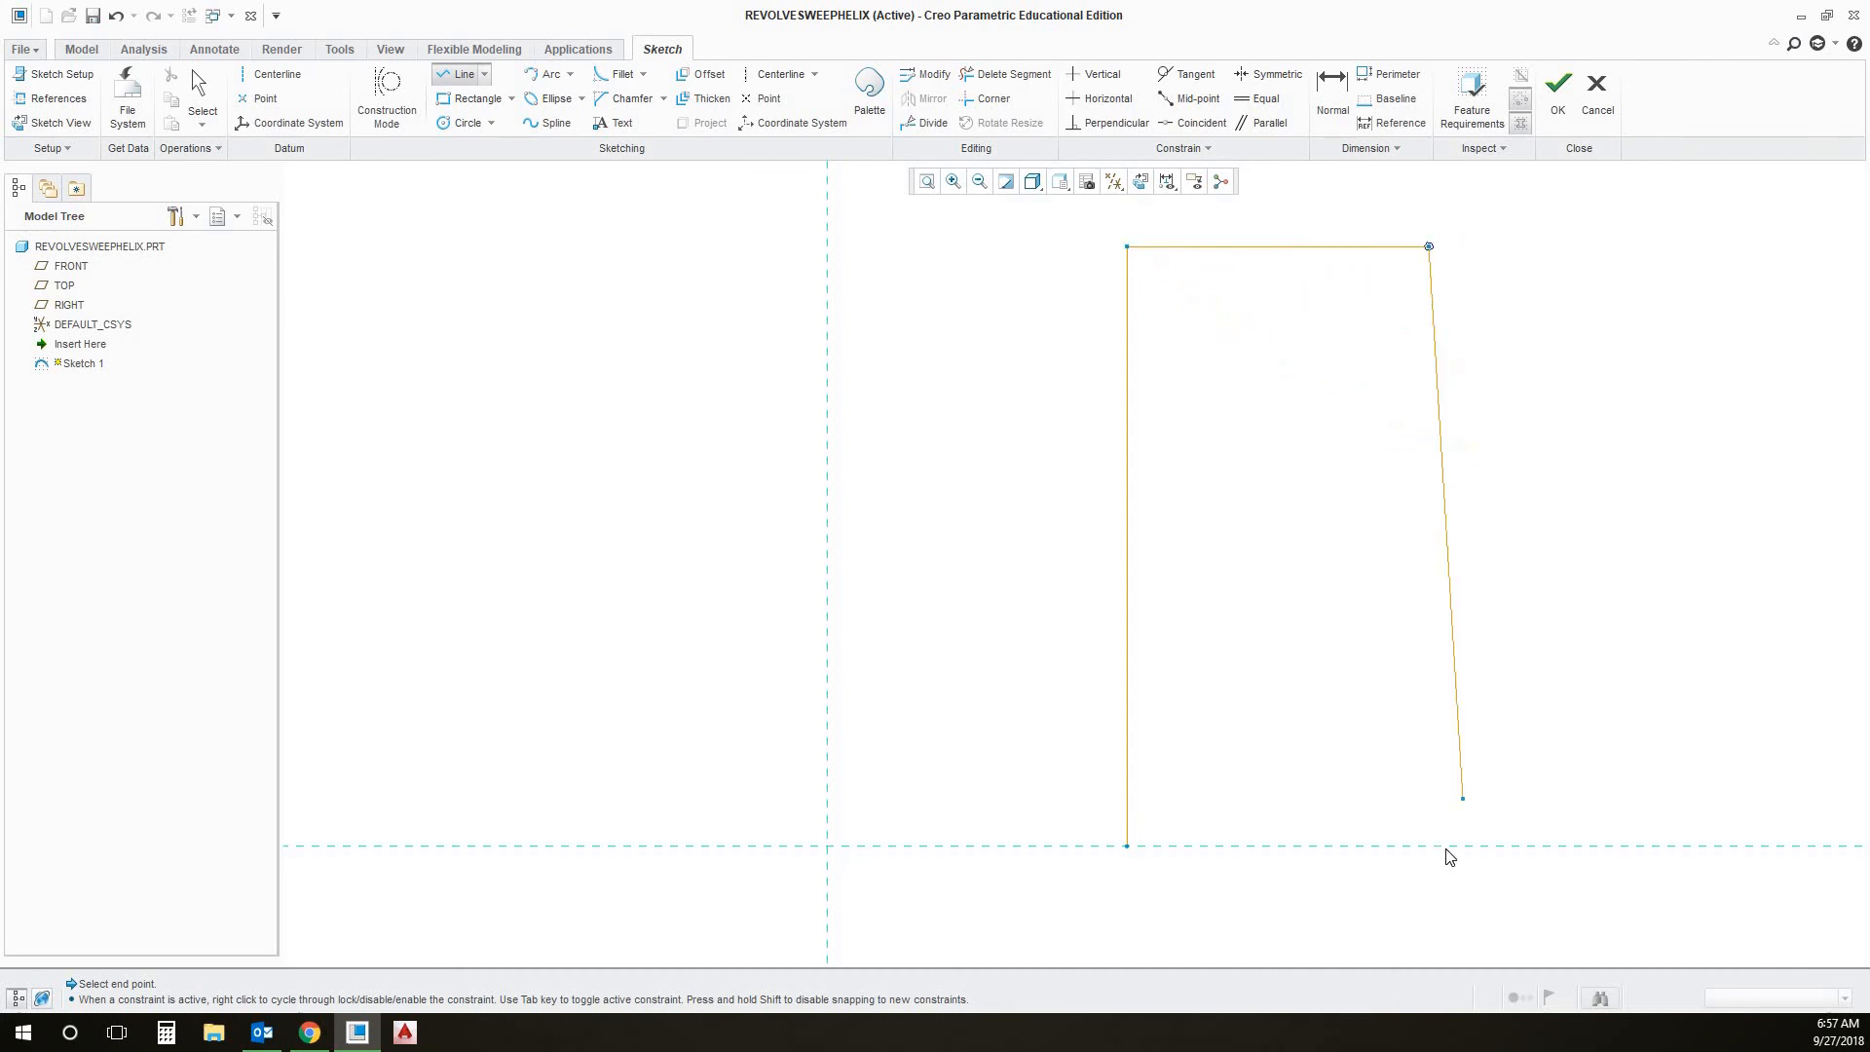
{"action": "left_click", "coordinate": [1429, 845]}
{"action": "left_click", "coordinate": [1127, 845]}
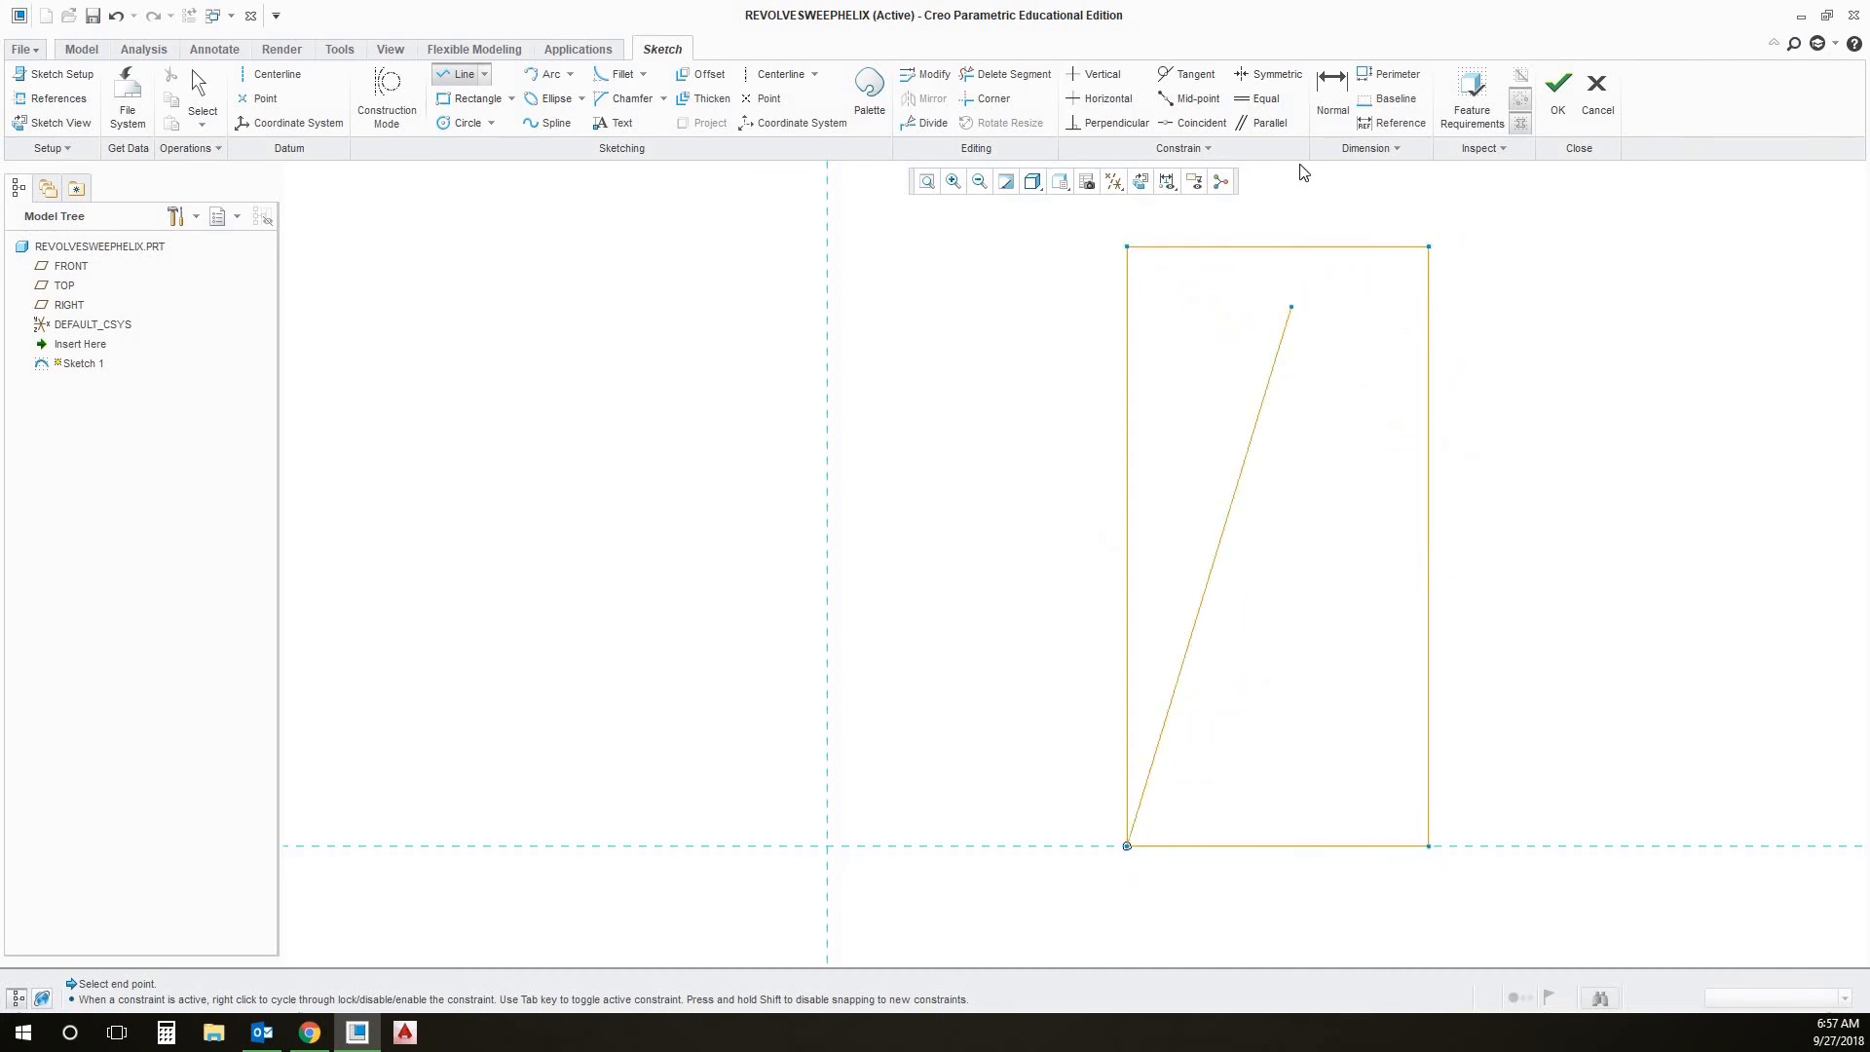
{"action": "middle_click", "coordinate": [1265, 233]}
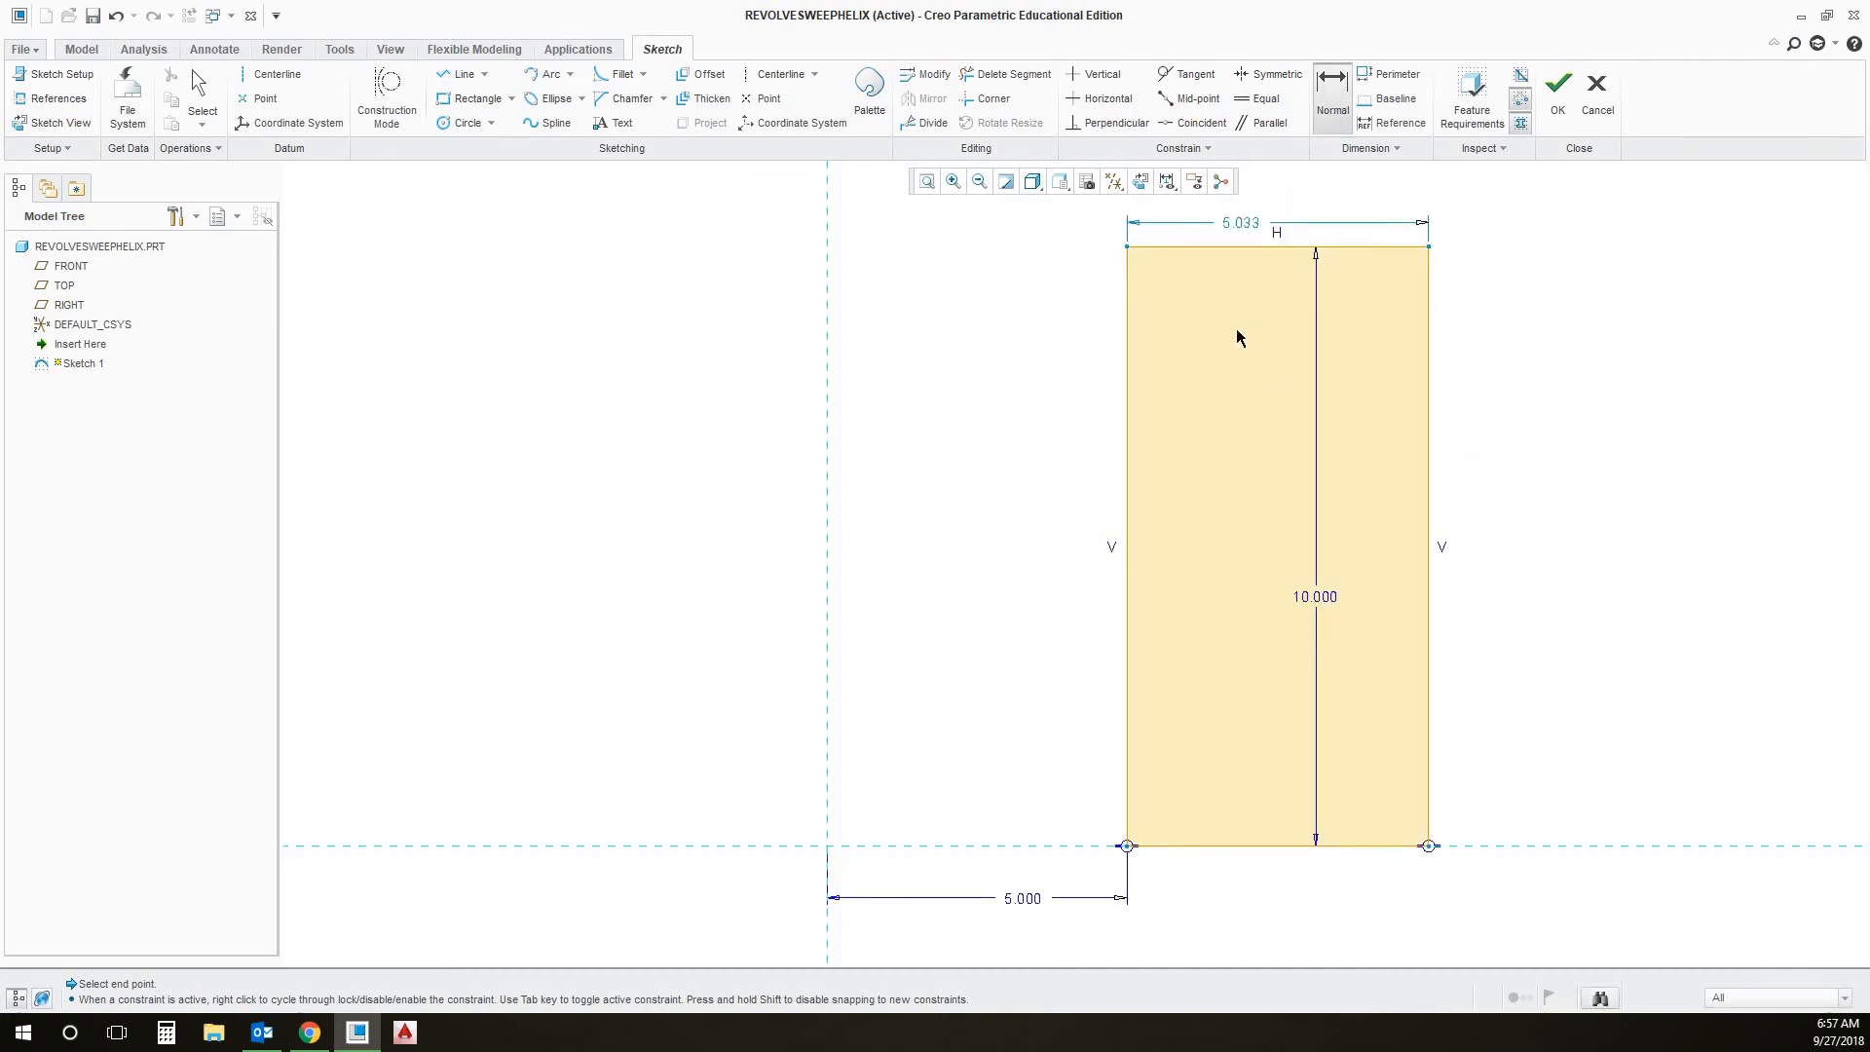
Set the rectangle's width to 5
{"action": "double_click", "coordinate": [1252, 226]}
{"action": "type", "text": "5"}
{"action": "key", "text": "Return"}
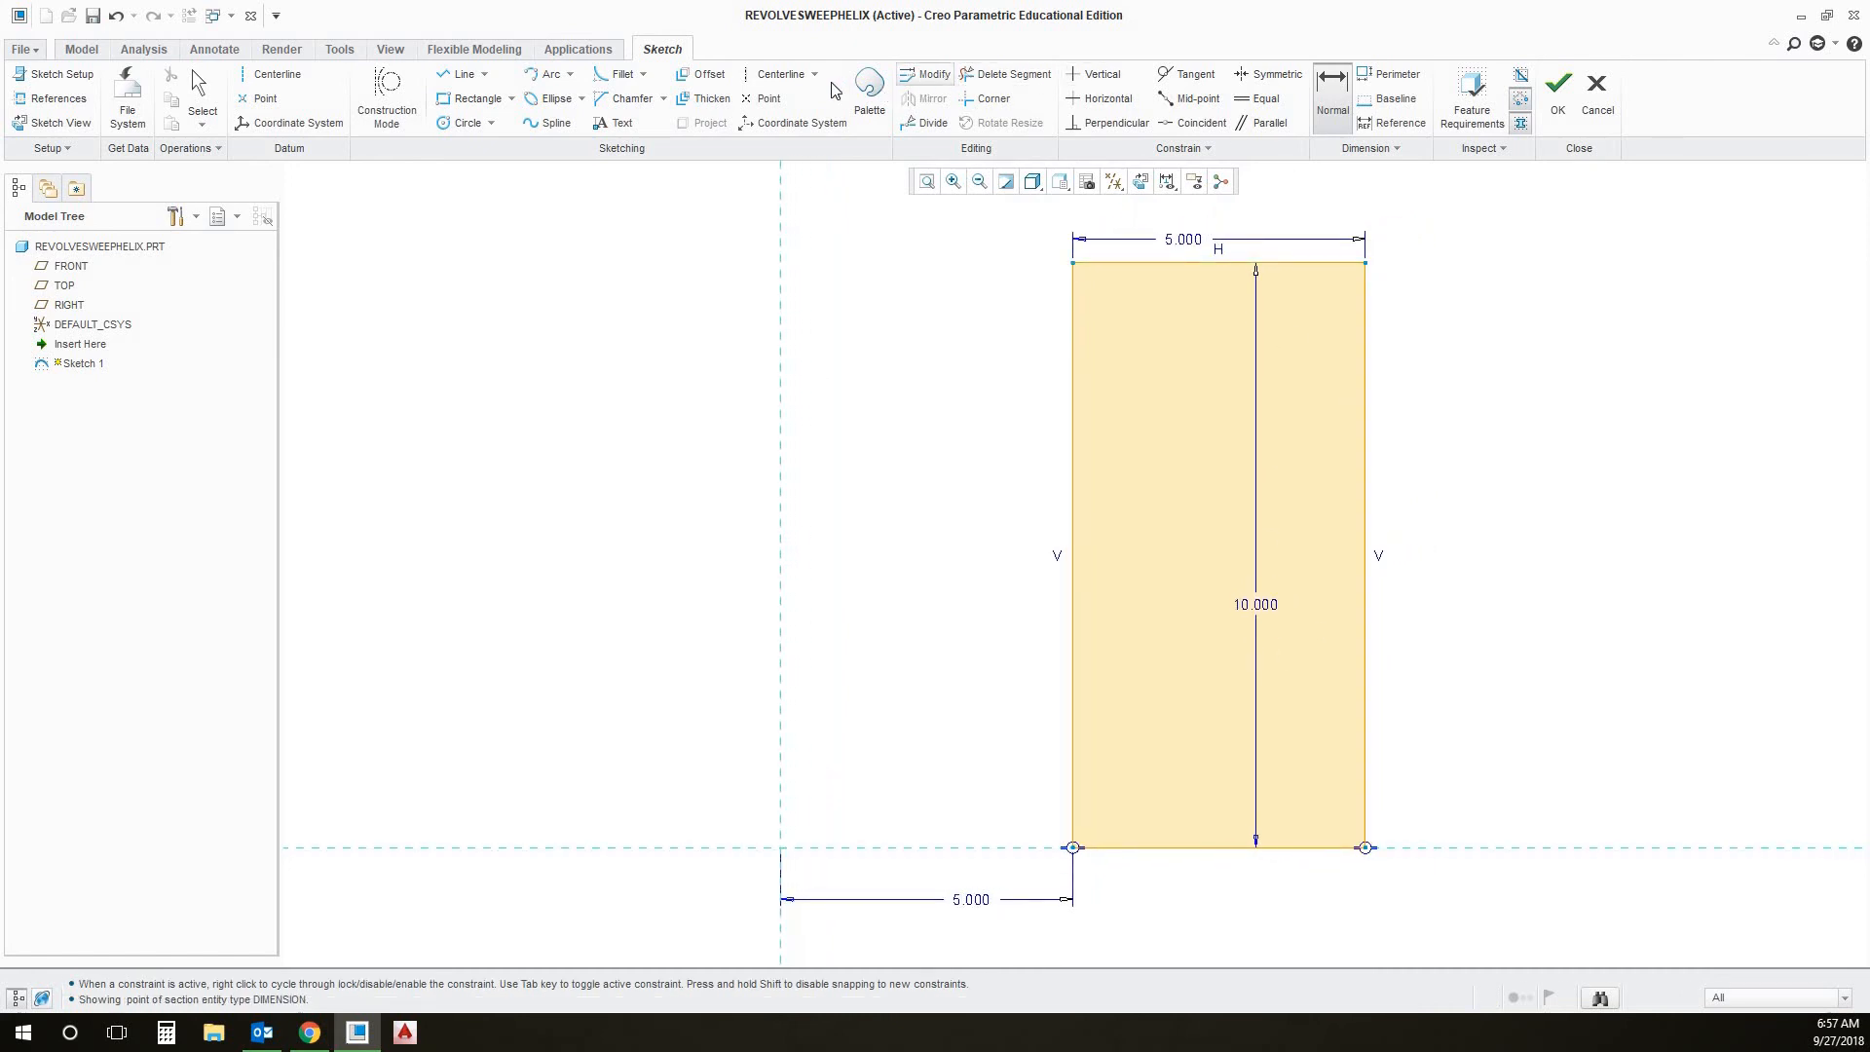
Draw a diagonal from the rectangle's upper inner corner to its outer side's midpoint, and trim away the outer corner above it
{"action": "left_click", "coordinate": [460, 74]}
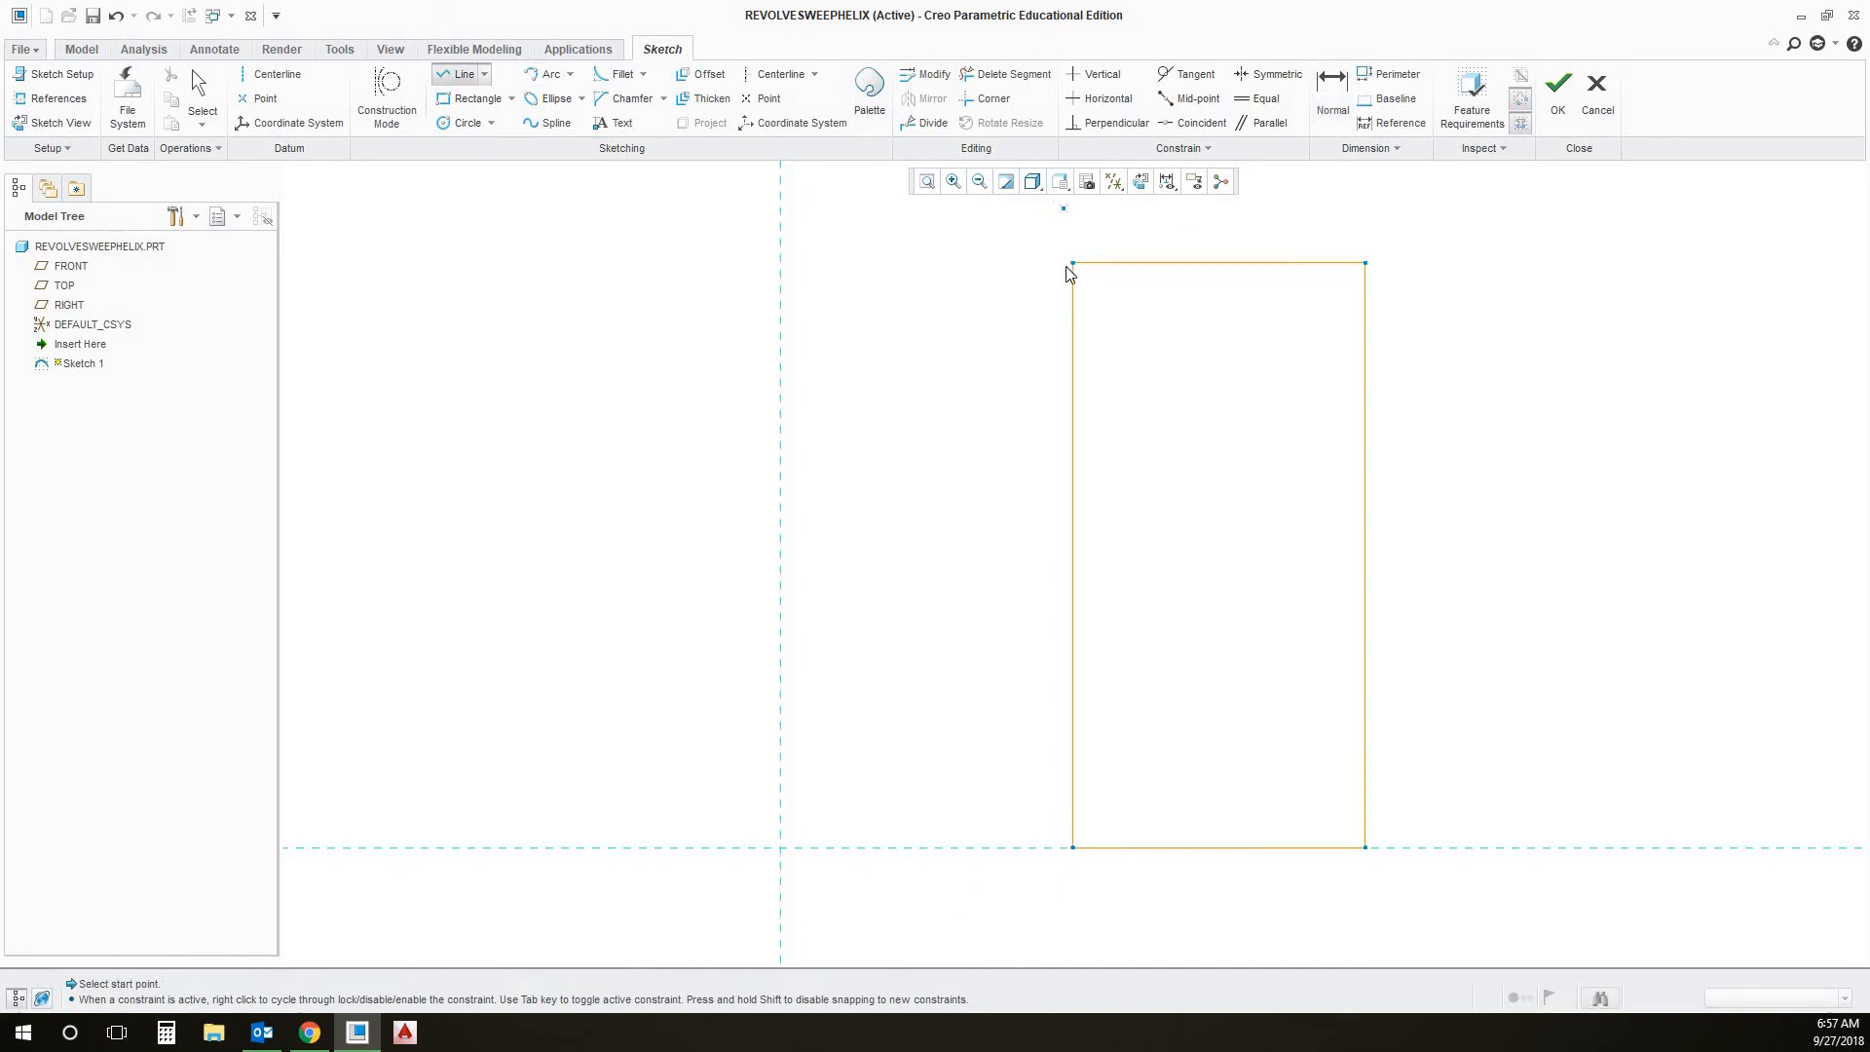
{"action": "left_click", "coordinate": [1072, 263]}
{"action": "left_click", "coordinate": [1367, 556]}
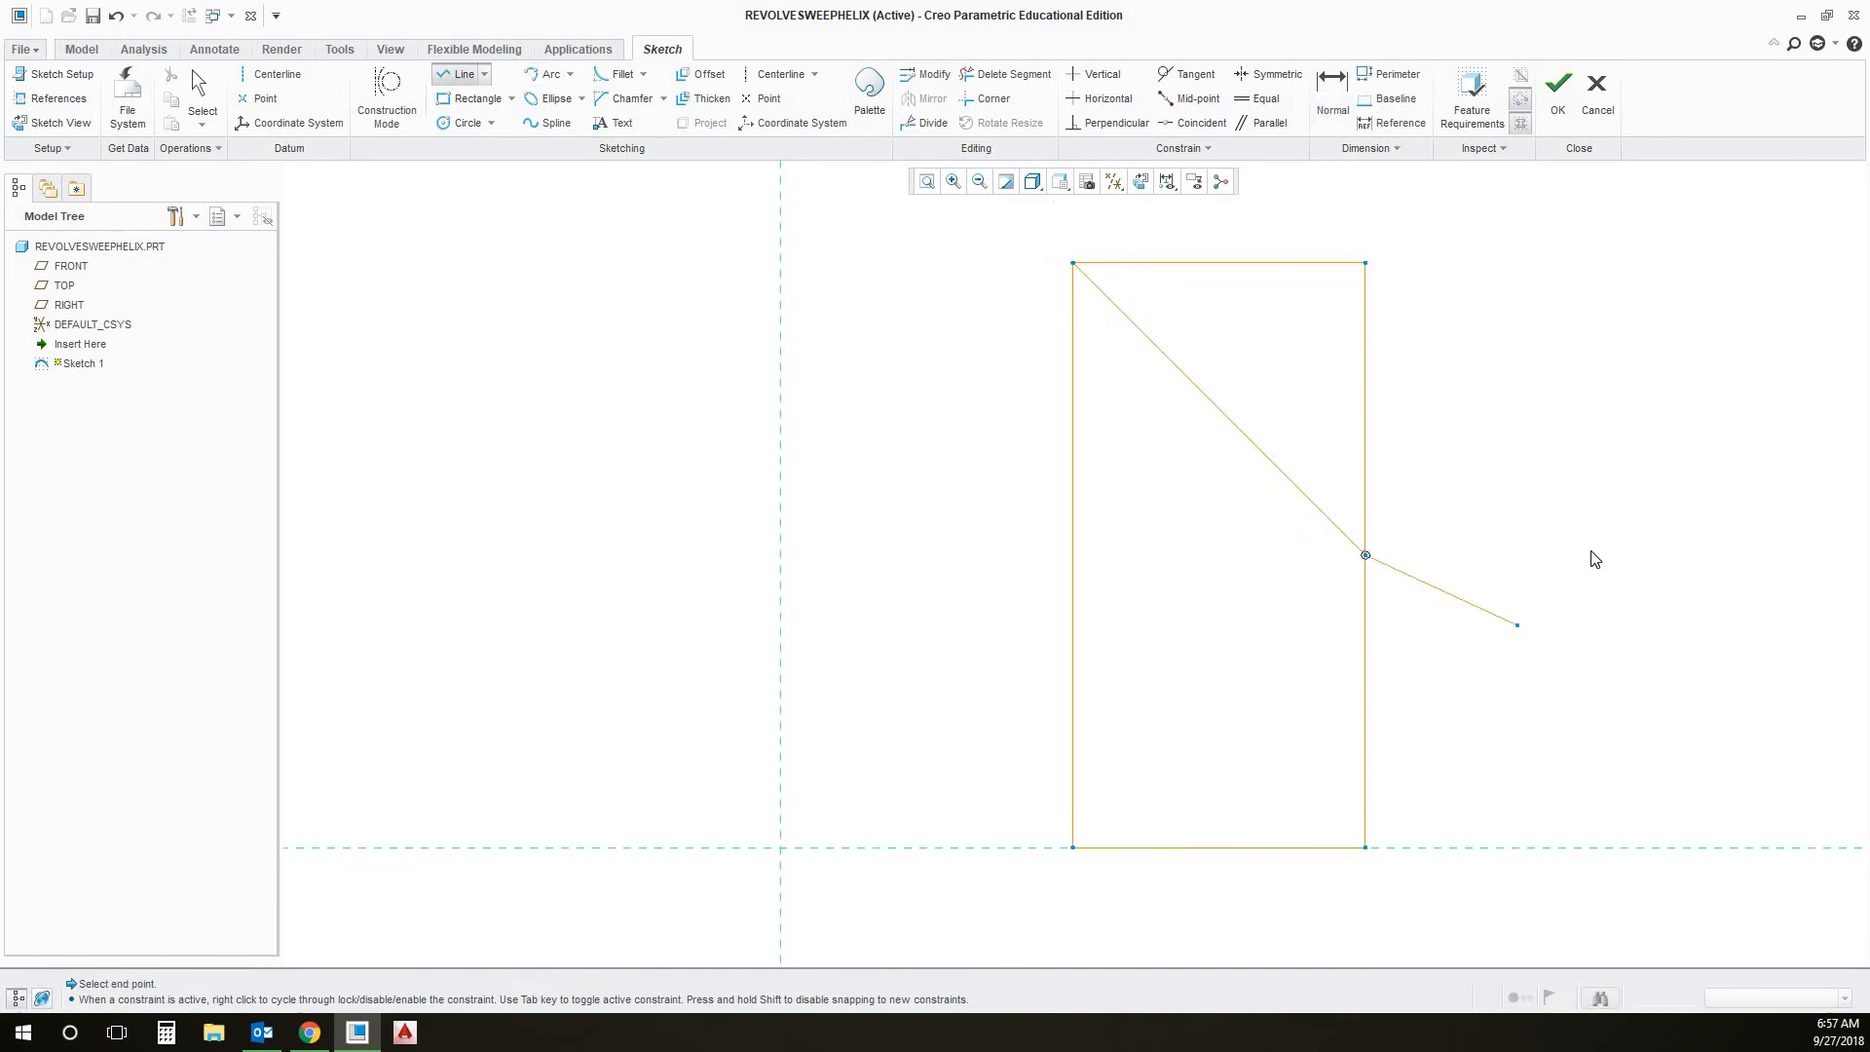
{"action": "left_click", "coordinate": [1008, 74]}
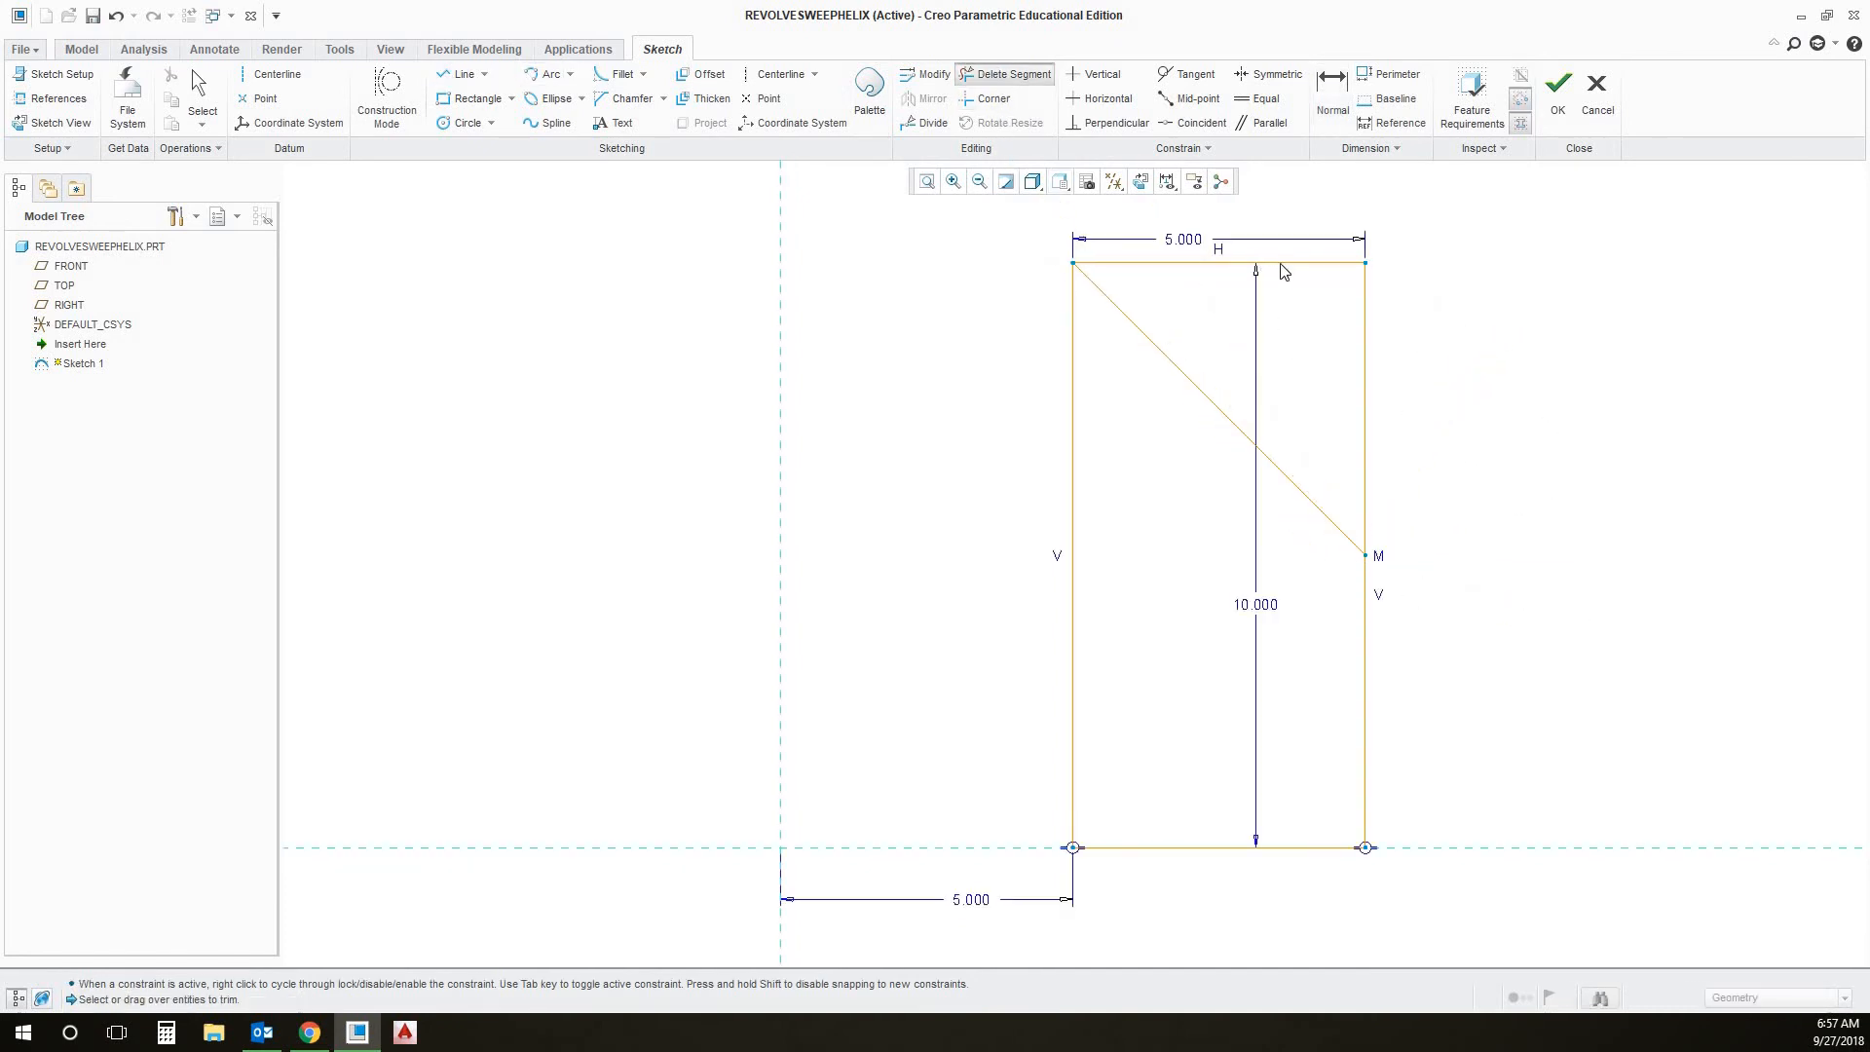
{"action": "left_click_drag", "start_coordinate": [1451, 397], "coordinate": [1273, 250]}
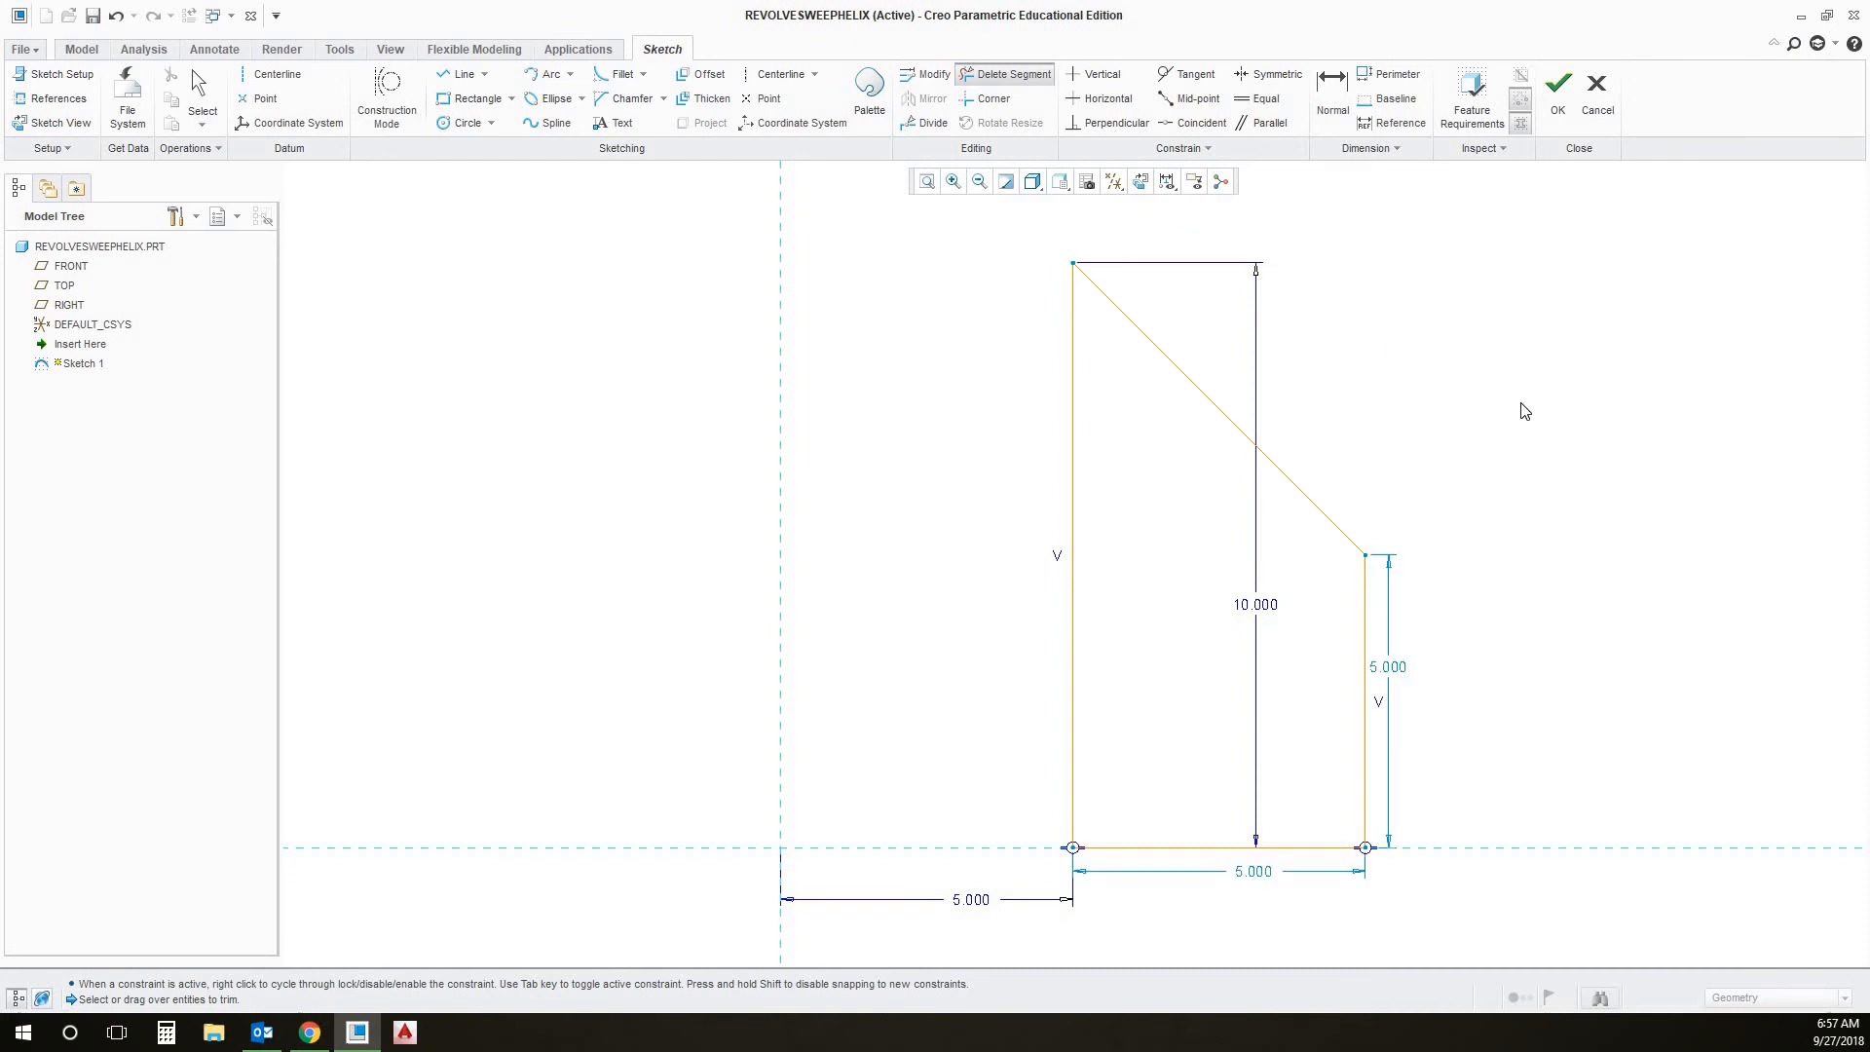
Dimension the profile's outer vertical edge as 5
{"action": "left_click", "coordinate": [1334, 93]}
{"action": "left_click", "coordinate": [1392, 672]}
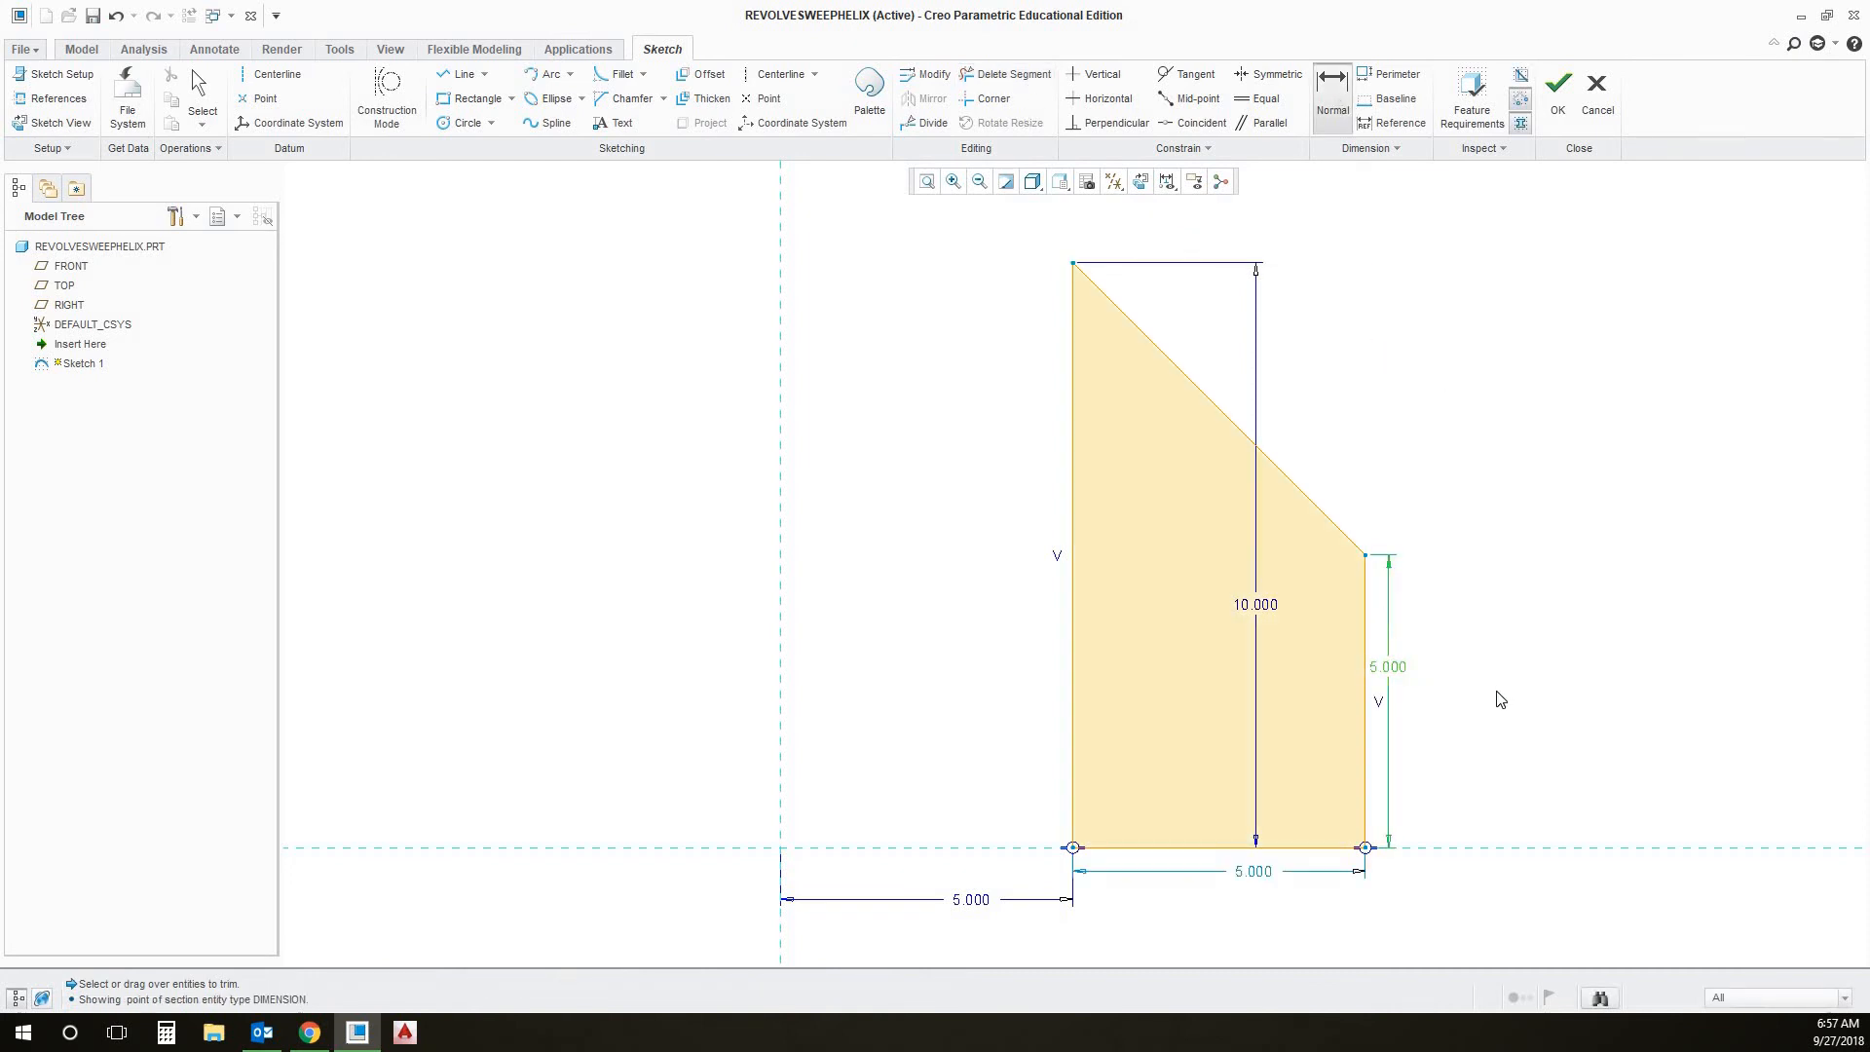
{"action": "middle_click", "coordinate": [1499, 699]}
{"action": "left_click", "coordinate": [1366, 701]}
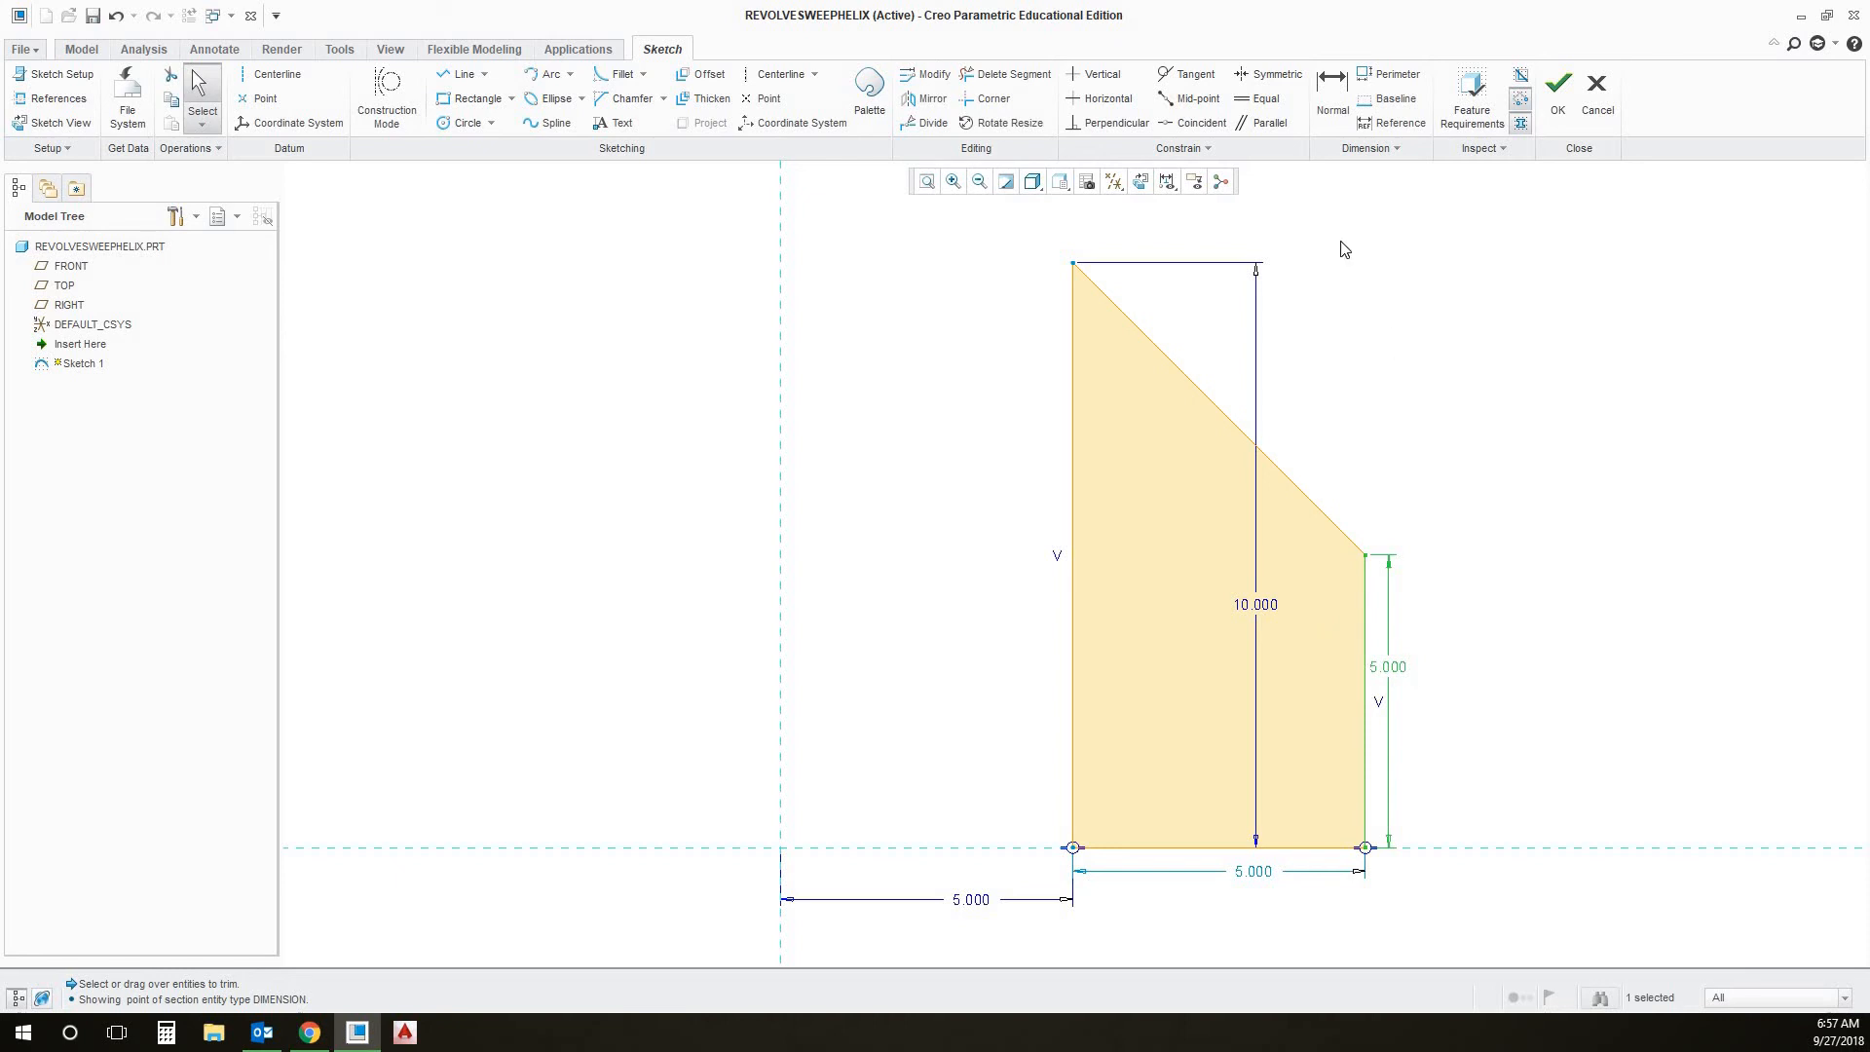
{"action": "left_click", "coordinate": [1332, 95]}
{"action": "left_click", "coordinate": [1366, 655]}
{"action": "middle_click", "coordinate": [1470, 643]}
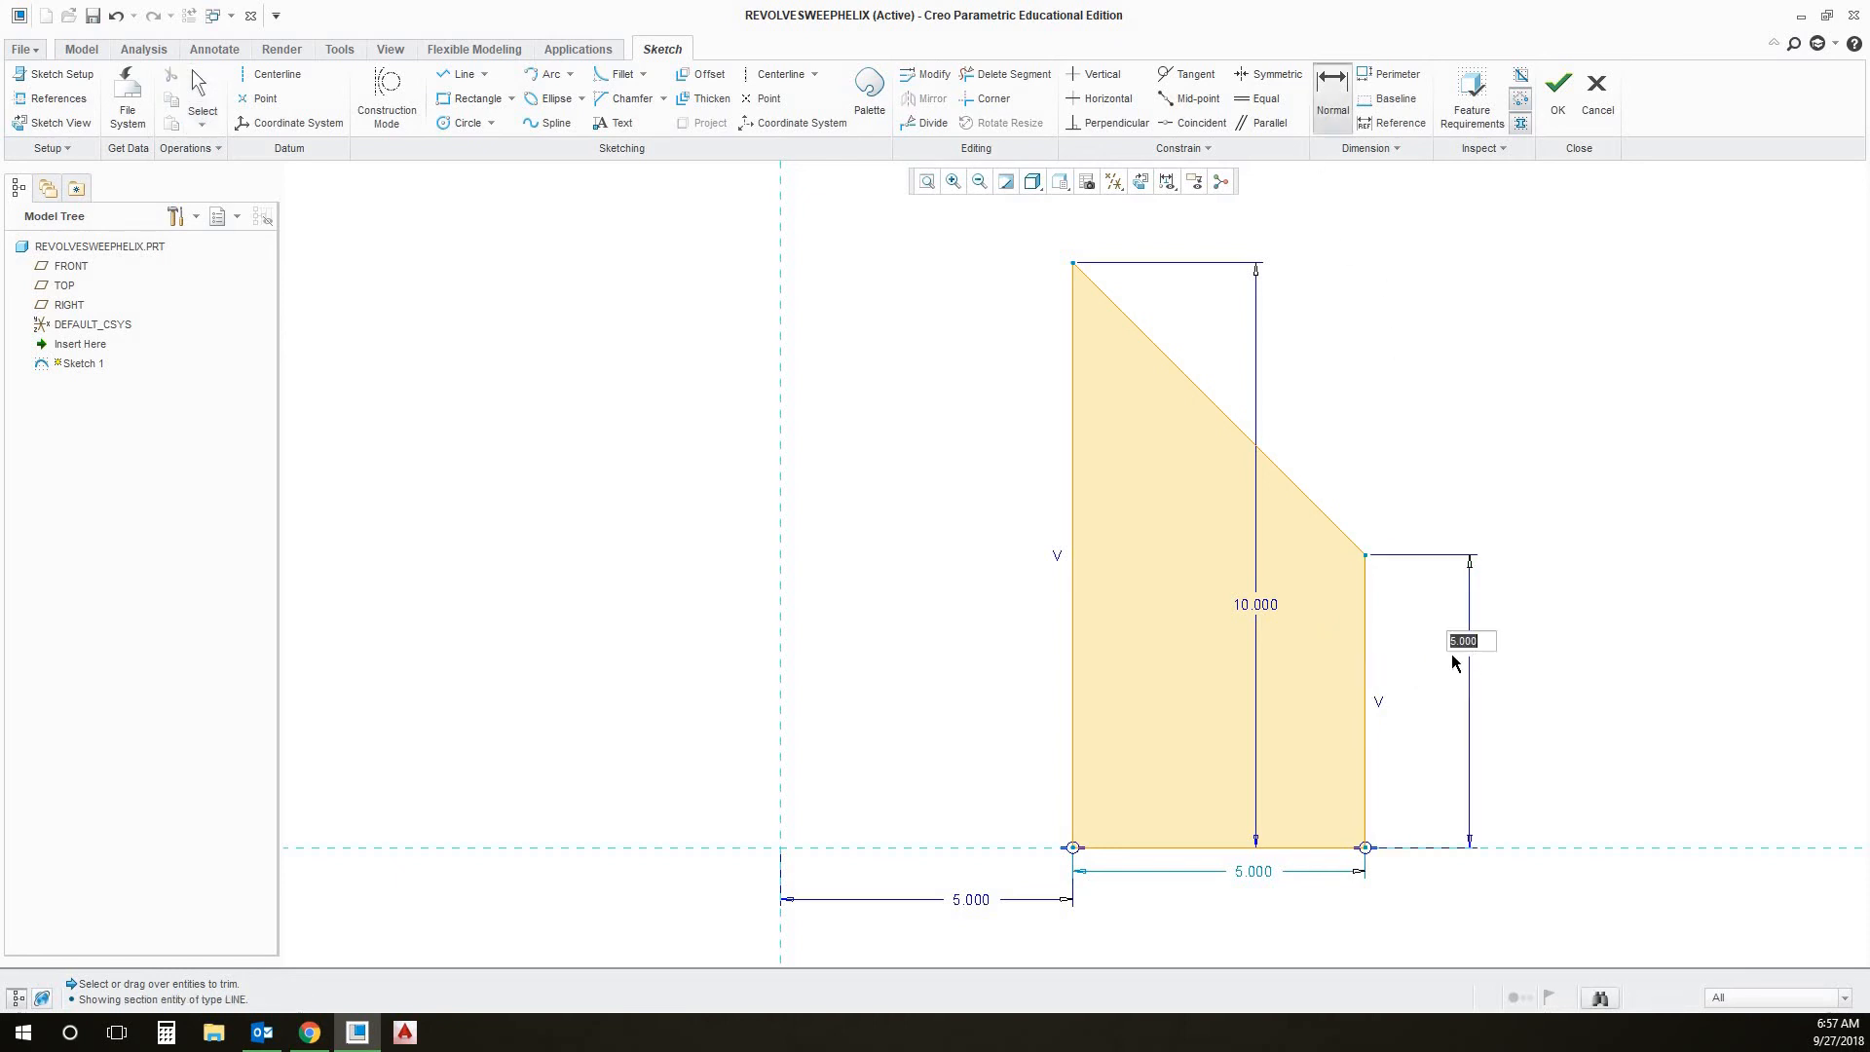
{"action": "key", "text": "Return"}
Dimension the profile's bottom edge as 5
{"action": "middle_click", "coordinate": [1254, 920]}
{"action": "left_click", "coordinate": [1332, 94]}
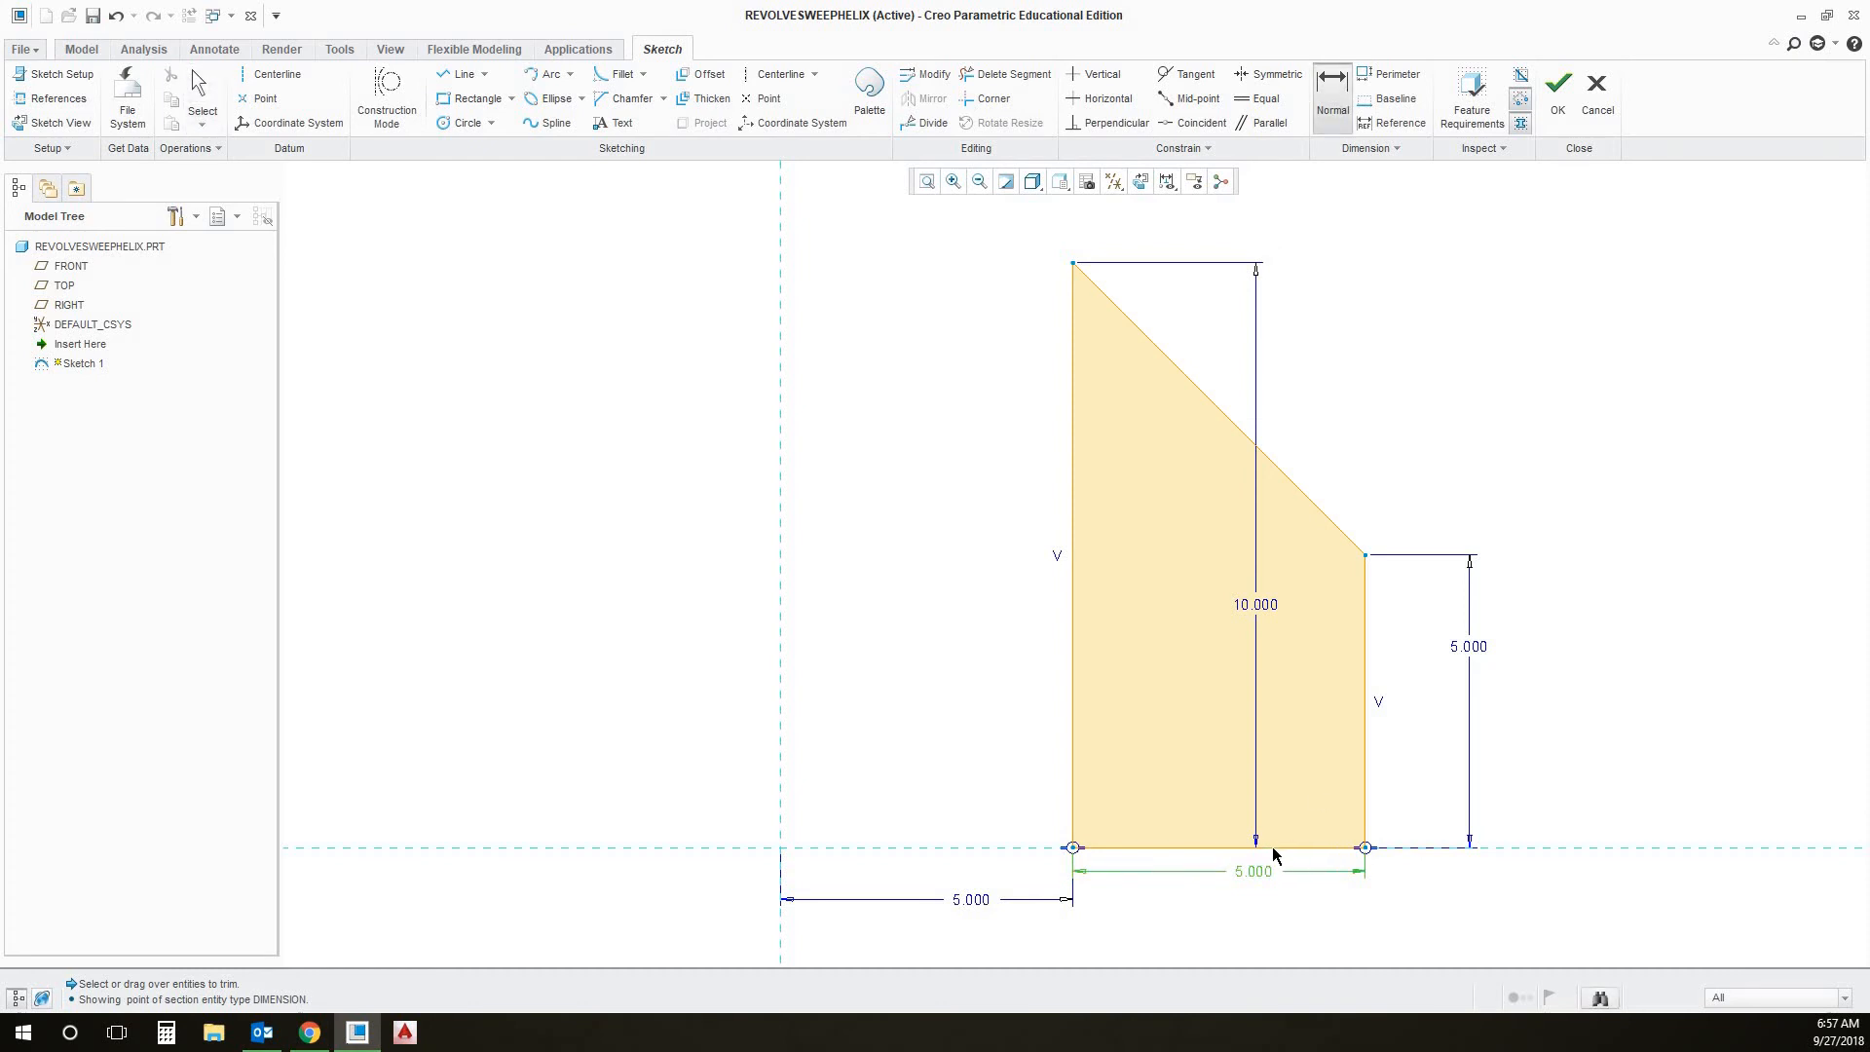
{"action": "left_click", "coordinate": [1272, 846]}
{"action": "middle_click", "coordinate": [1260, 900]}
{"action": "key", "text": "Return"}
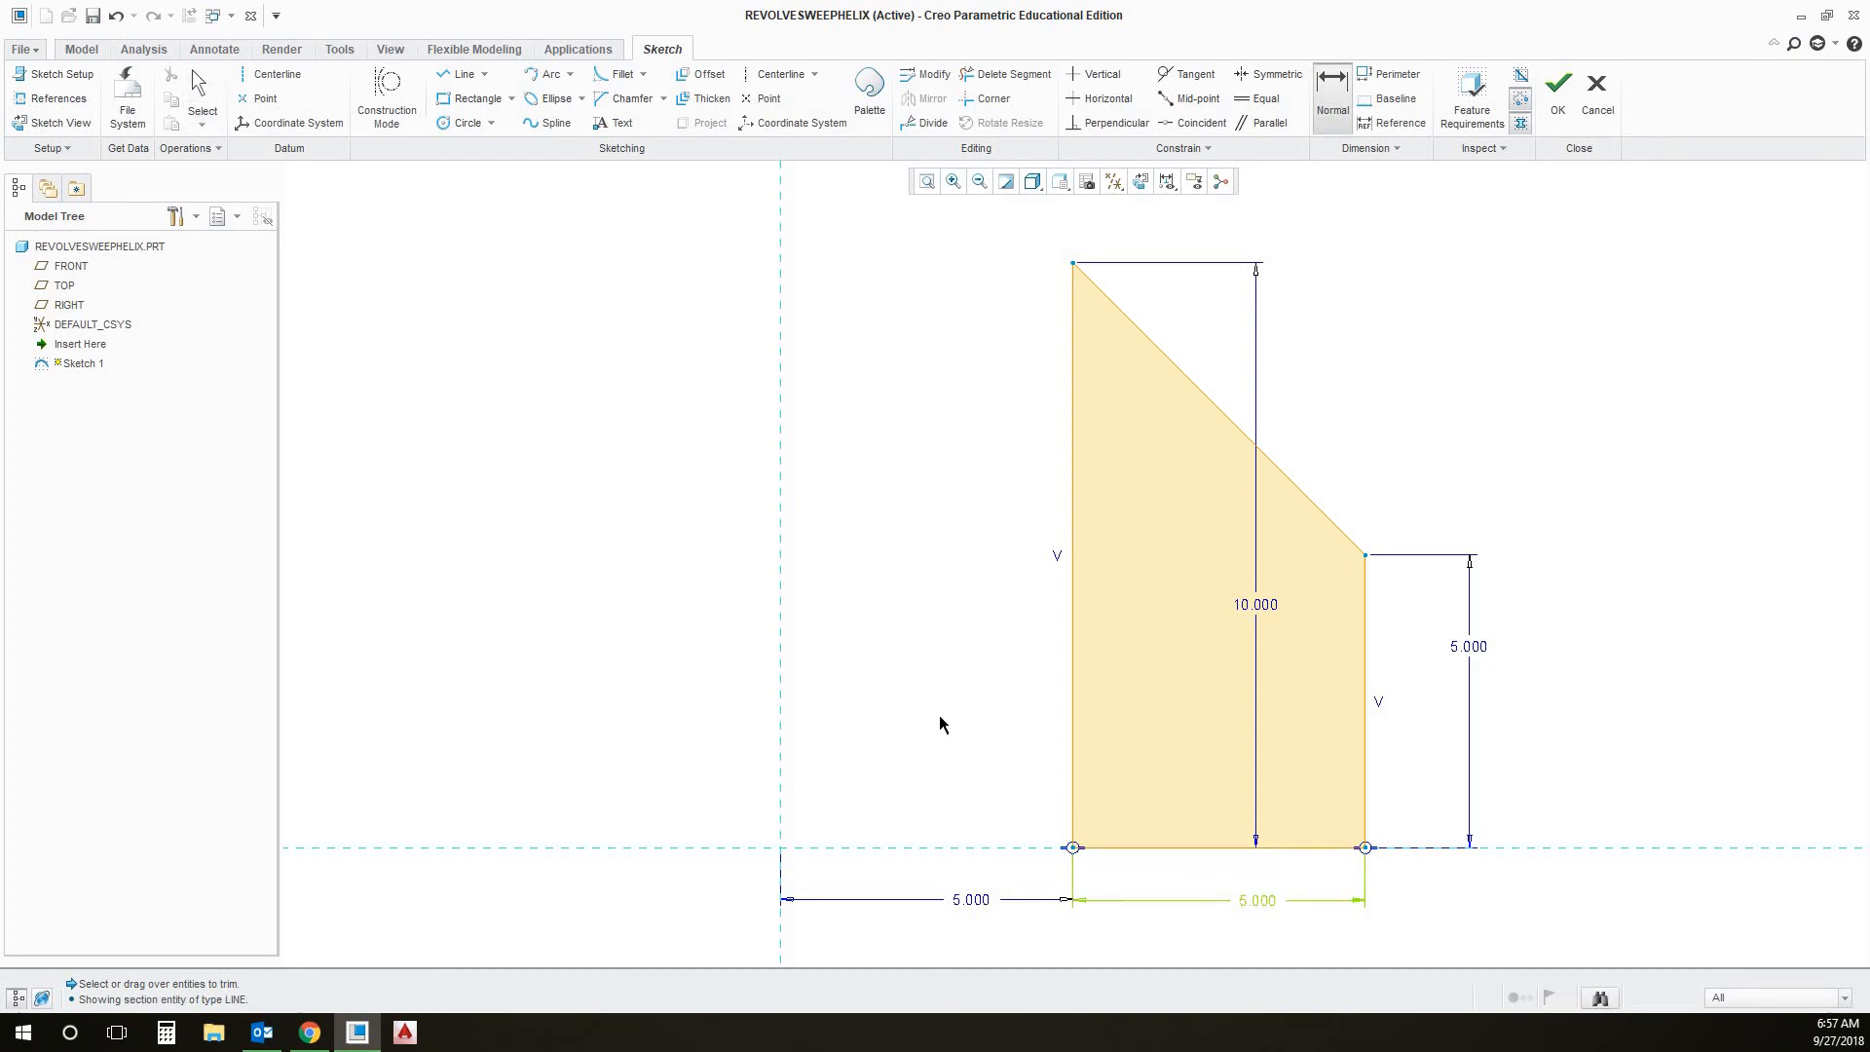
Add a datum centerline along the vertical reference and finish the sketch
{"action": "left_click", "coordinate": [270, 79]}
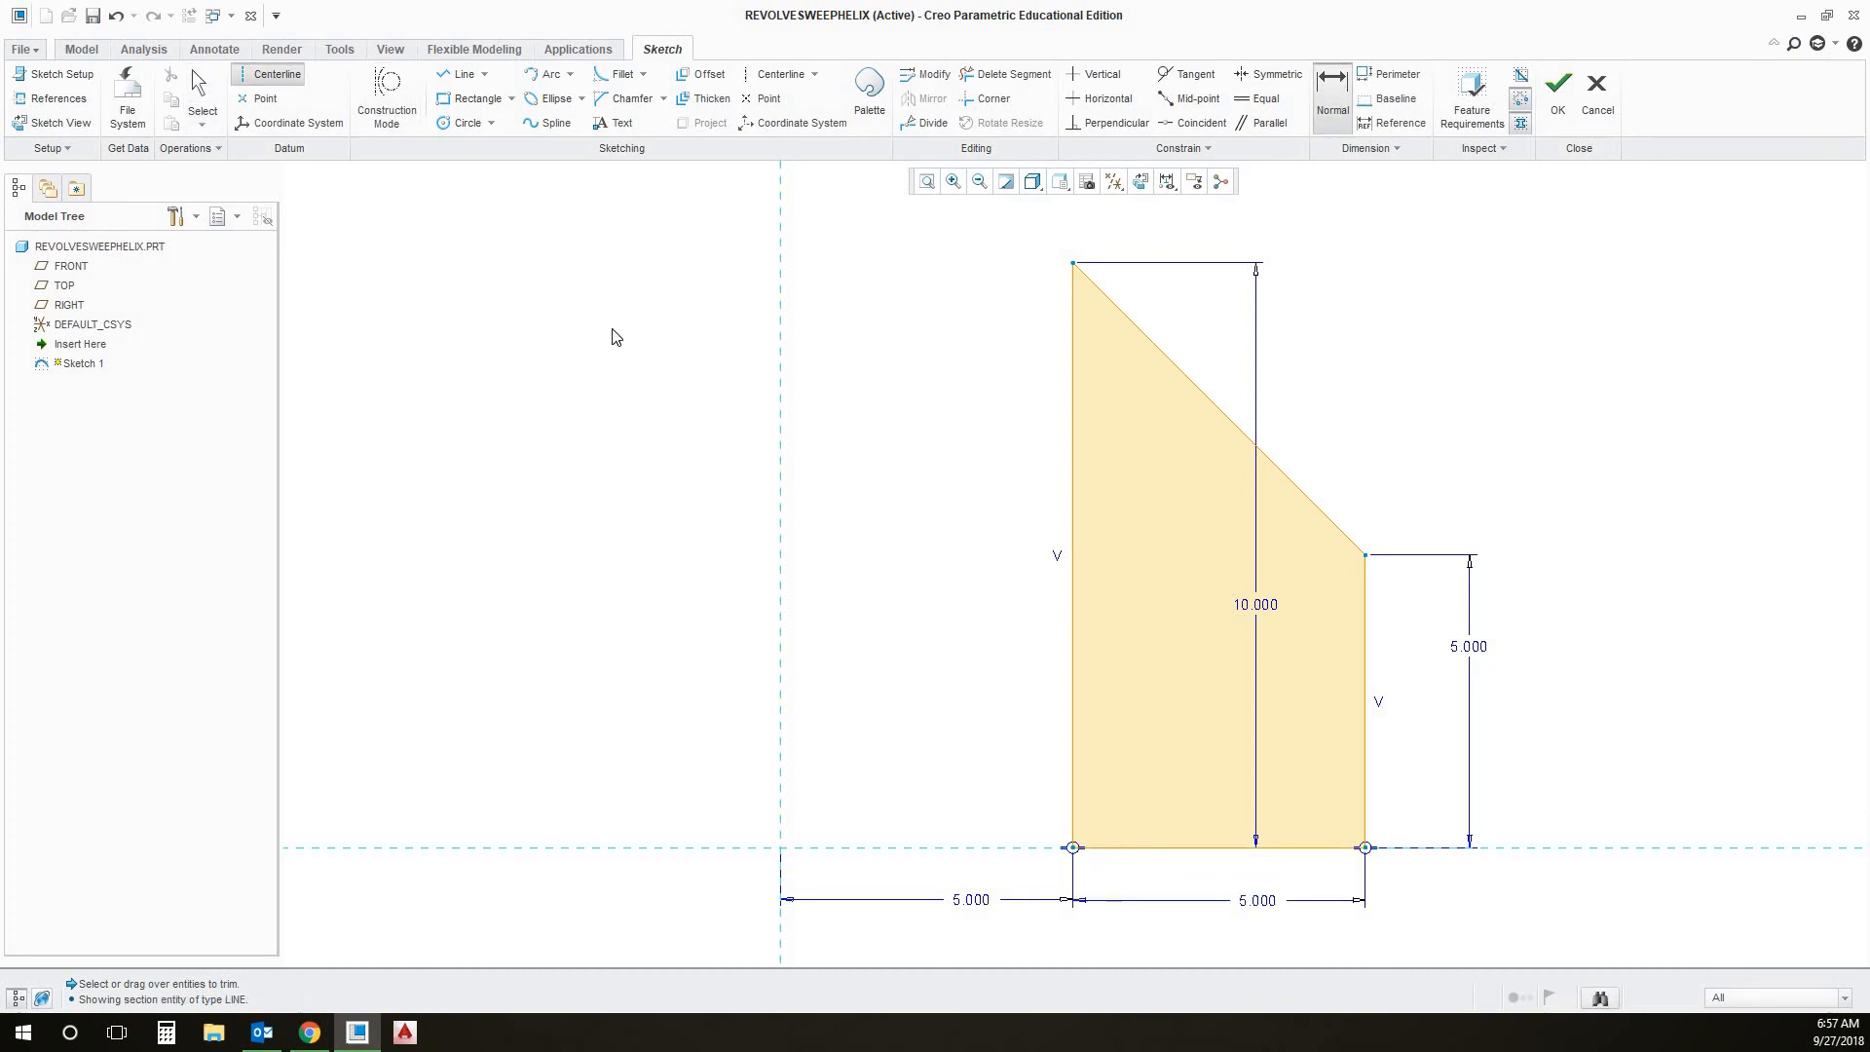
{"action": "left_click", "coordinate": [783, 847]}
{"action": "left_click", "coordinate": [786, 746]}
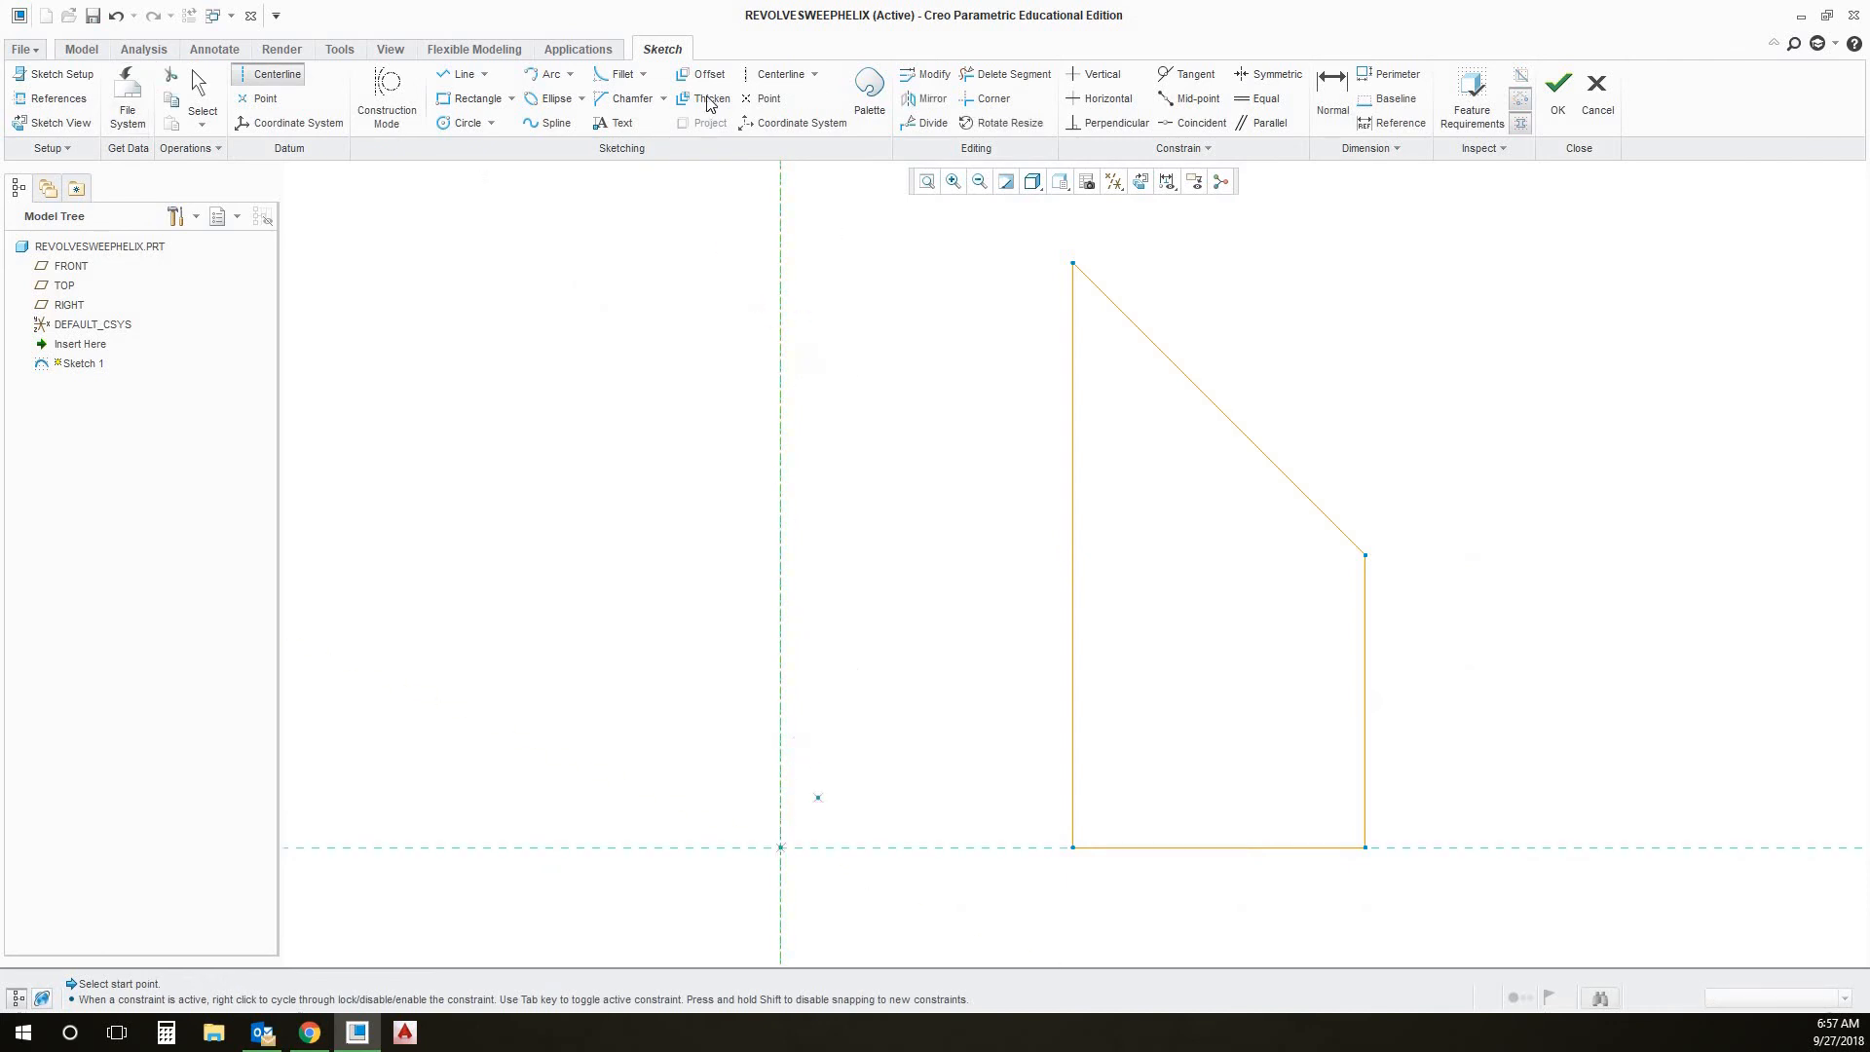
{"action": "left_click", "coordinate": [1568, 100]}
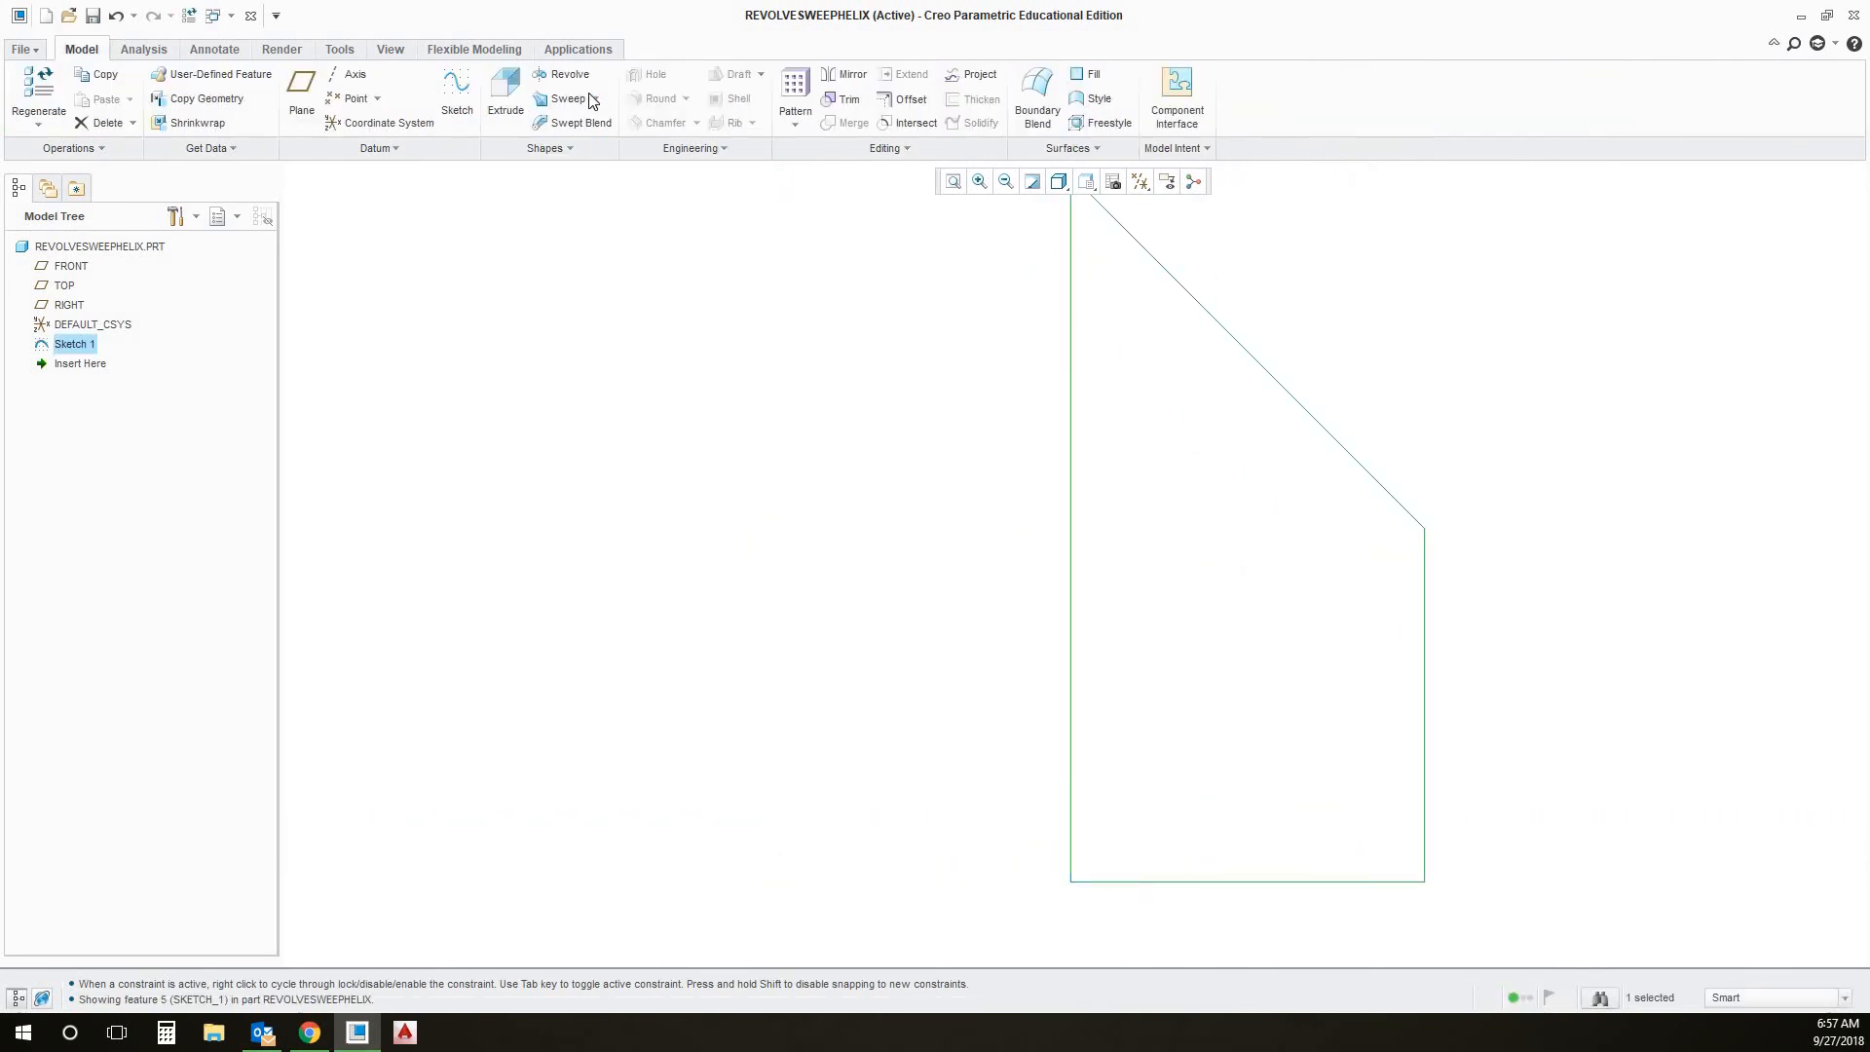
Revolve the sketched profile 360 degrees about its internal centerline into a solid chamfered ring
{"action": "left_click", "coordinate": [570, 75]}
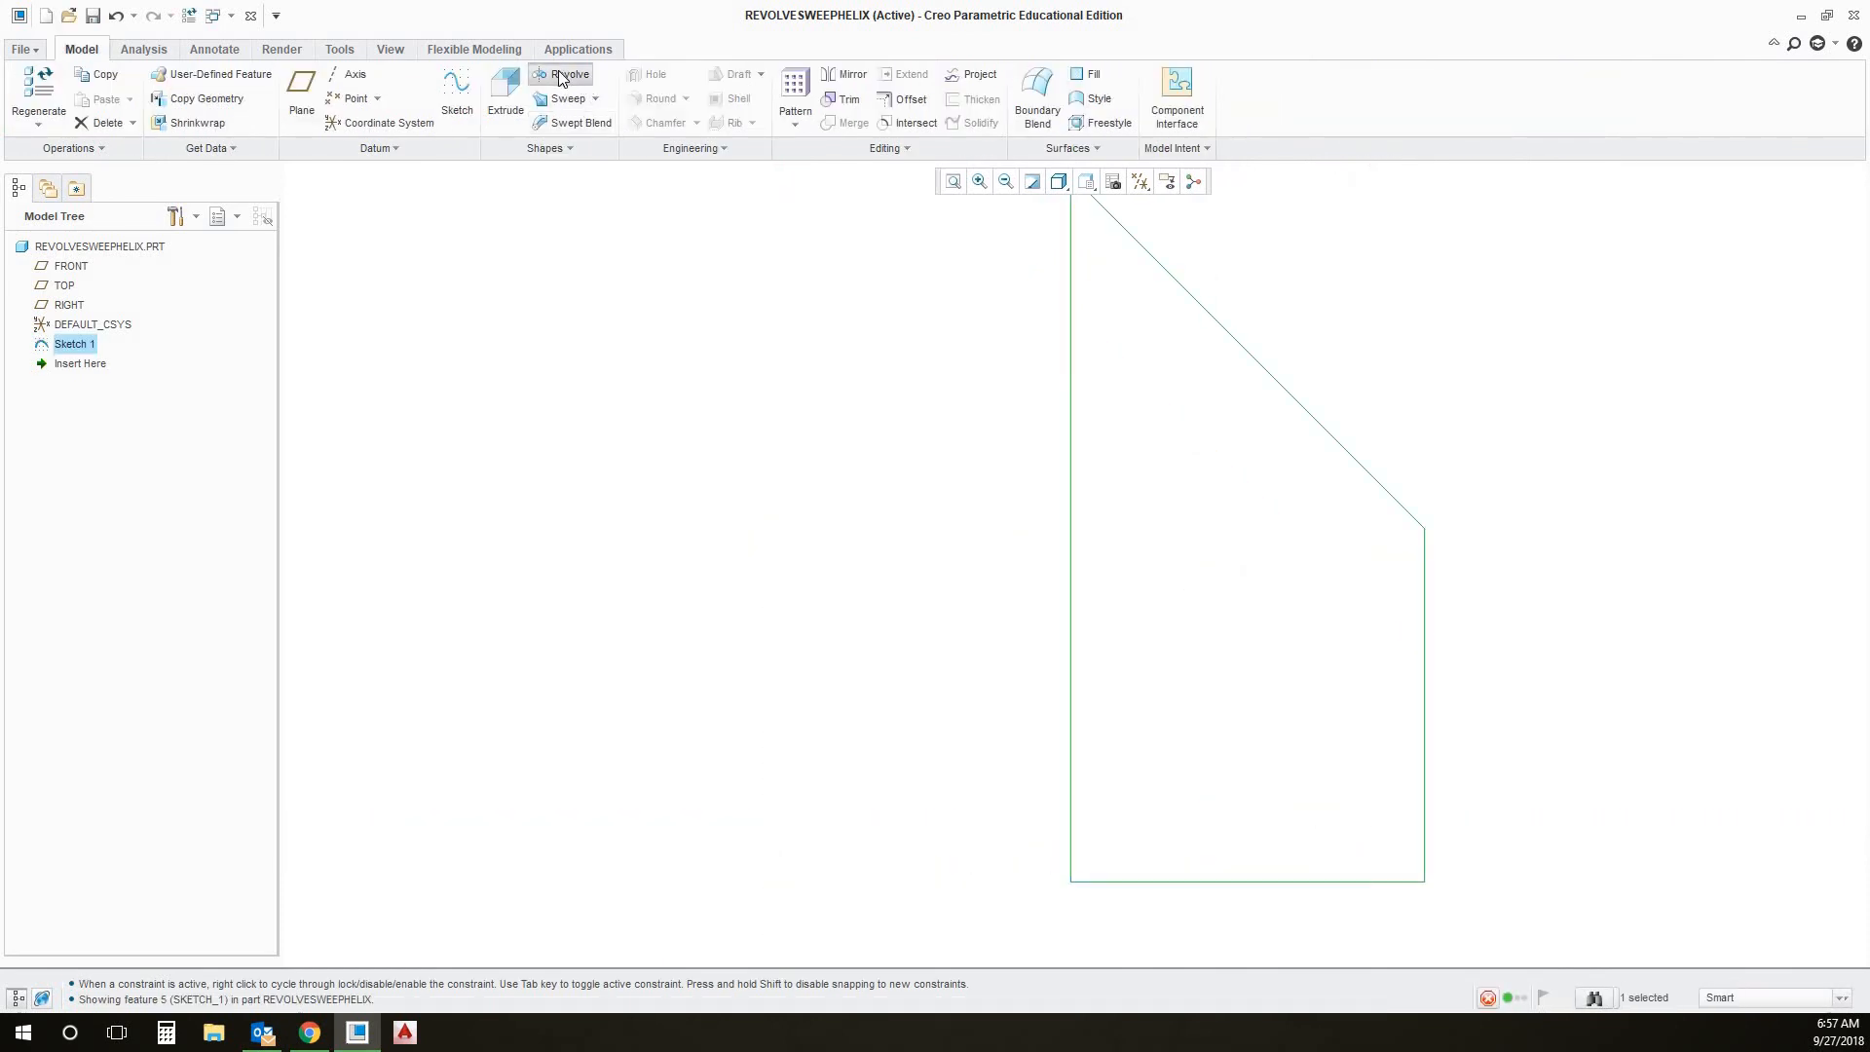
{"action": "scroll", "coordinate": [722, 458], "scroll_direction": "down", "scroll_amount": 5}
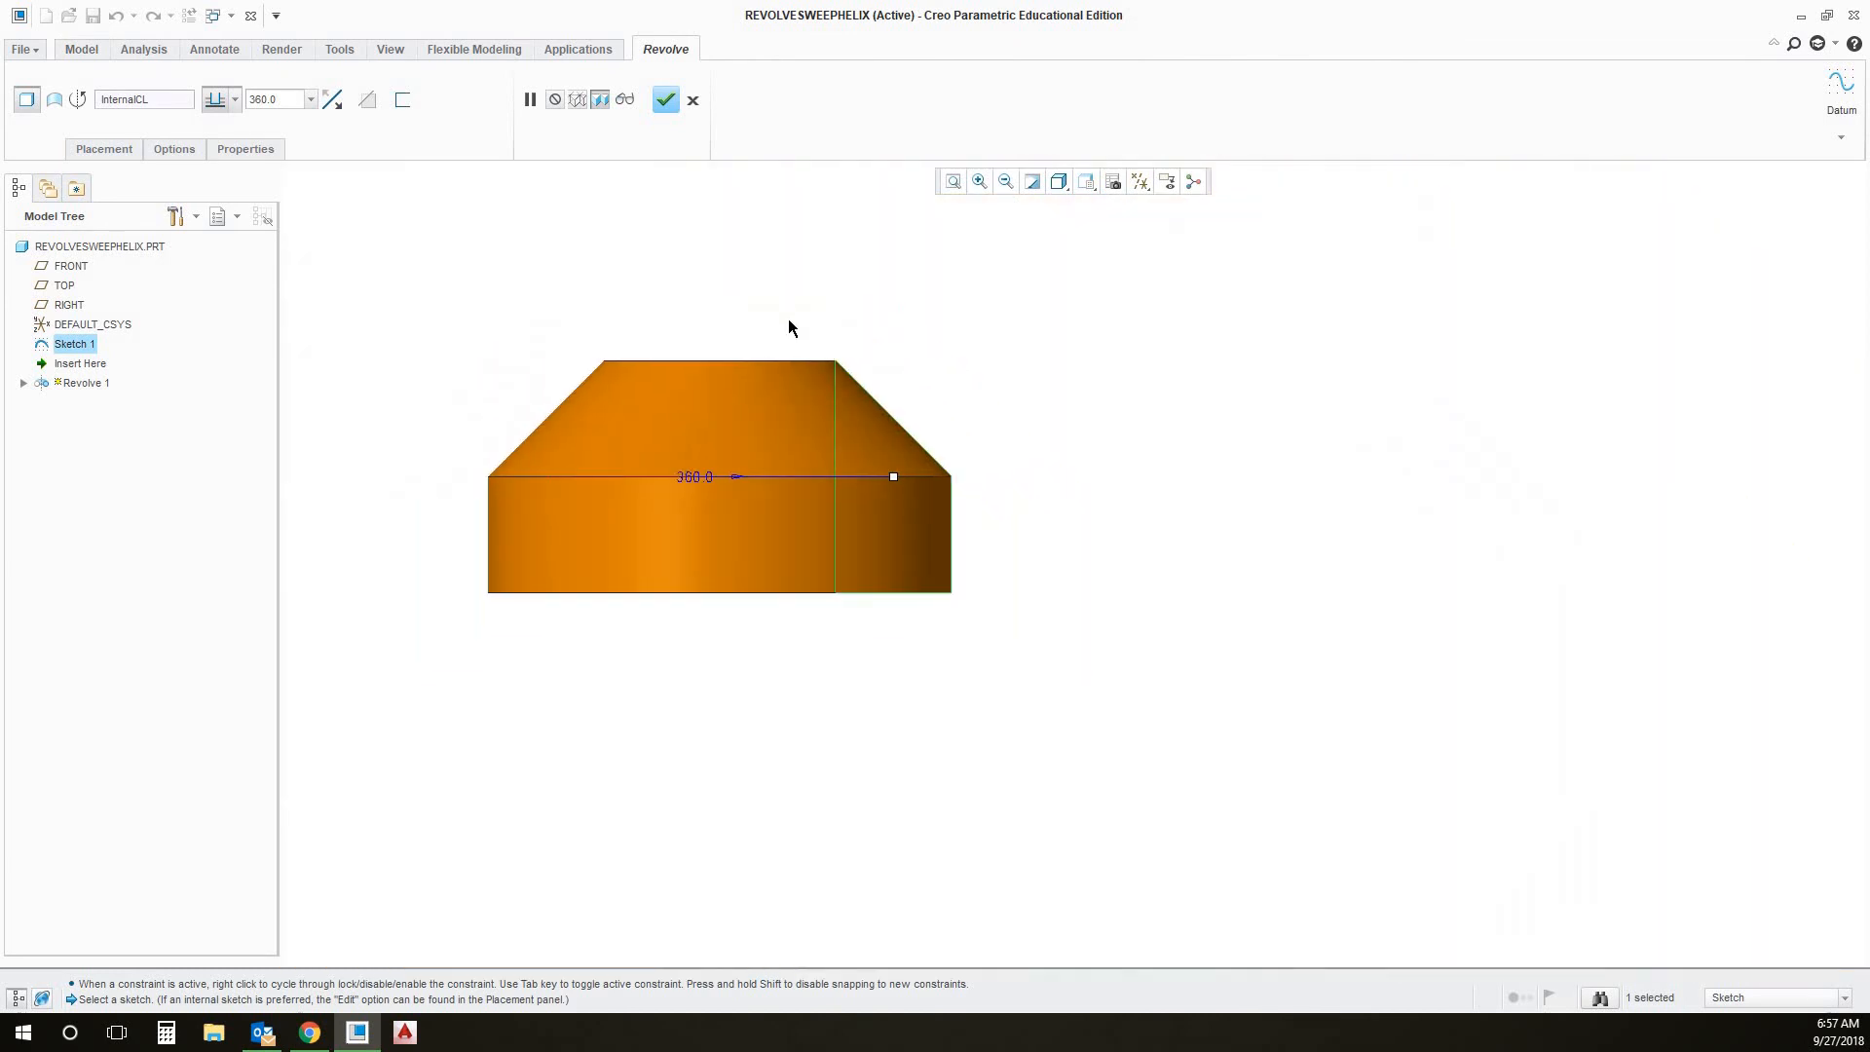
{"action": "middle_click_drag", "start_coordinate": [793, 364], "coordinate": [791, 450]}
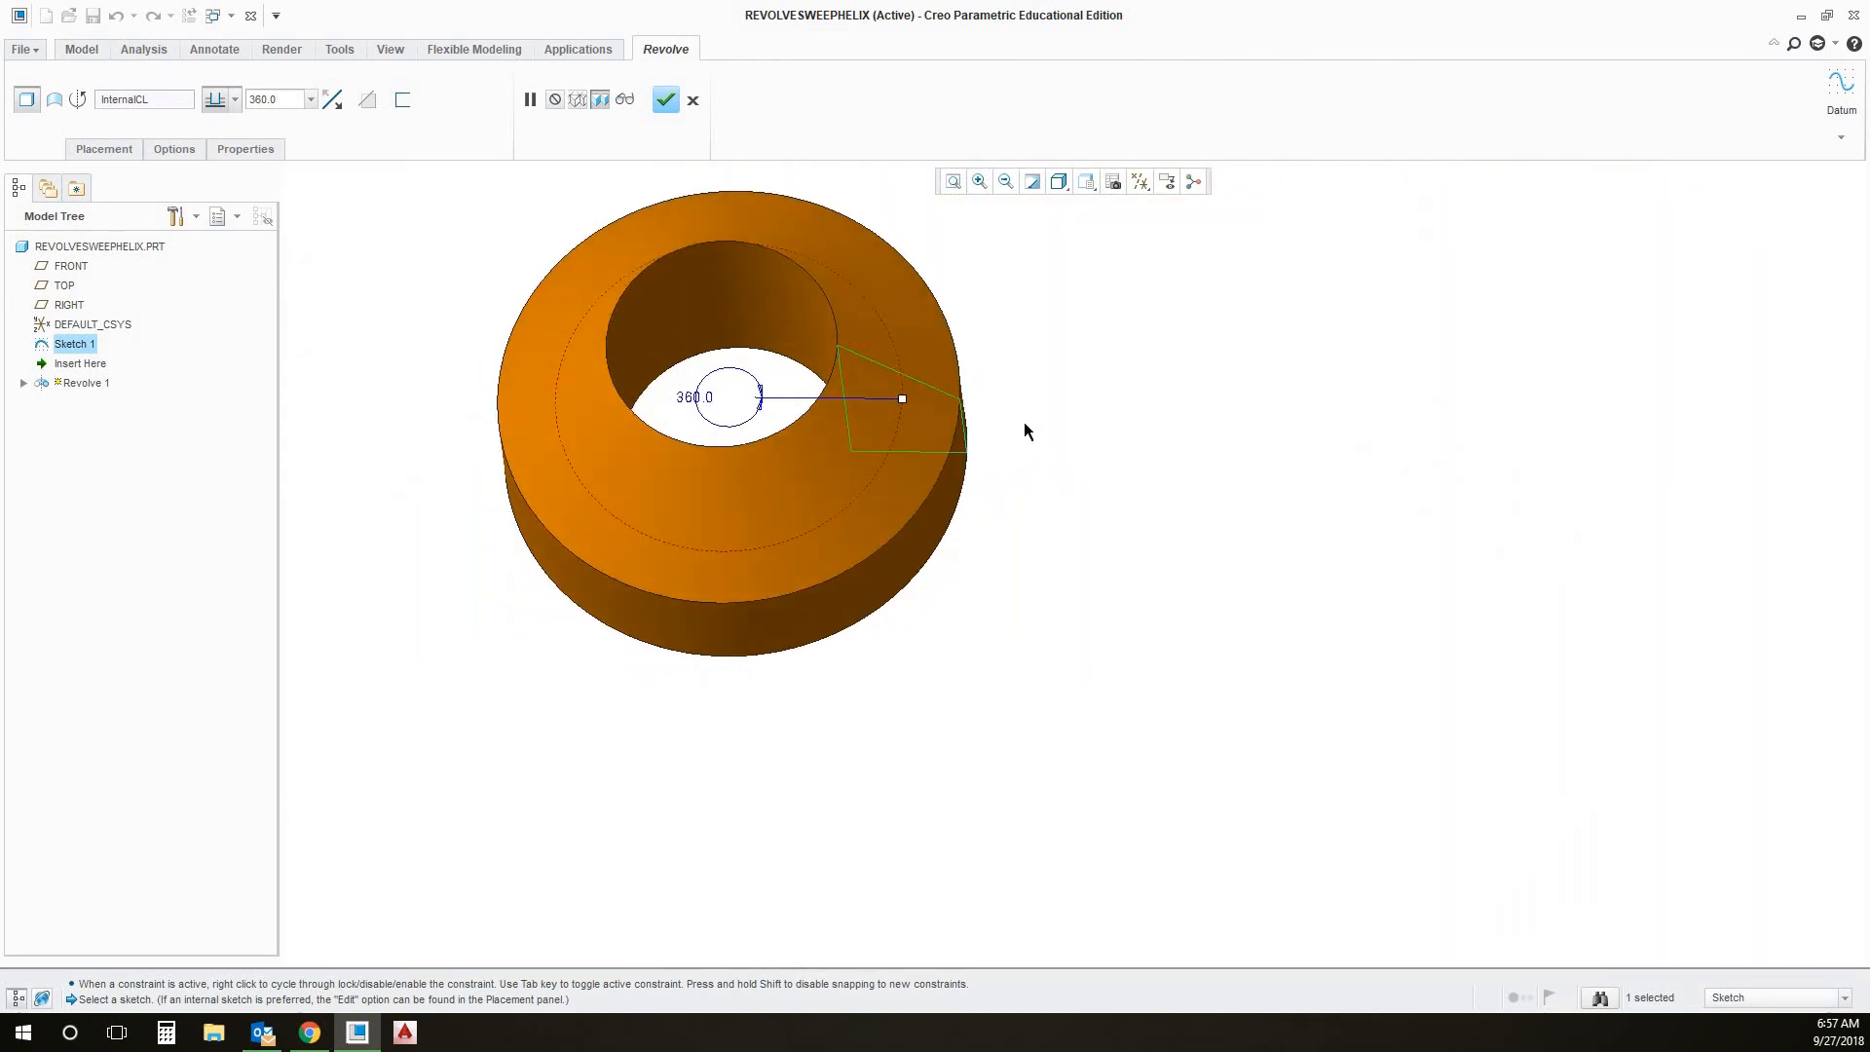
{"action": "mouse_move", "coordinate": [1037, 387]}
{"action": "middle_mouse_down"}
{"action": "mouse_move", "coordinate": [1002, 321]}
{"action": "mouse_move", "coordinate": [1032, 399]}
{"action": "middle_mouse_up"}
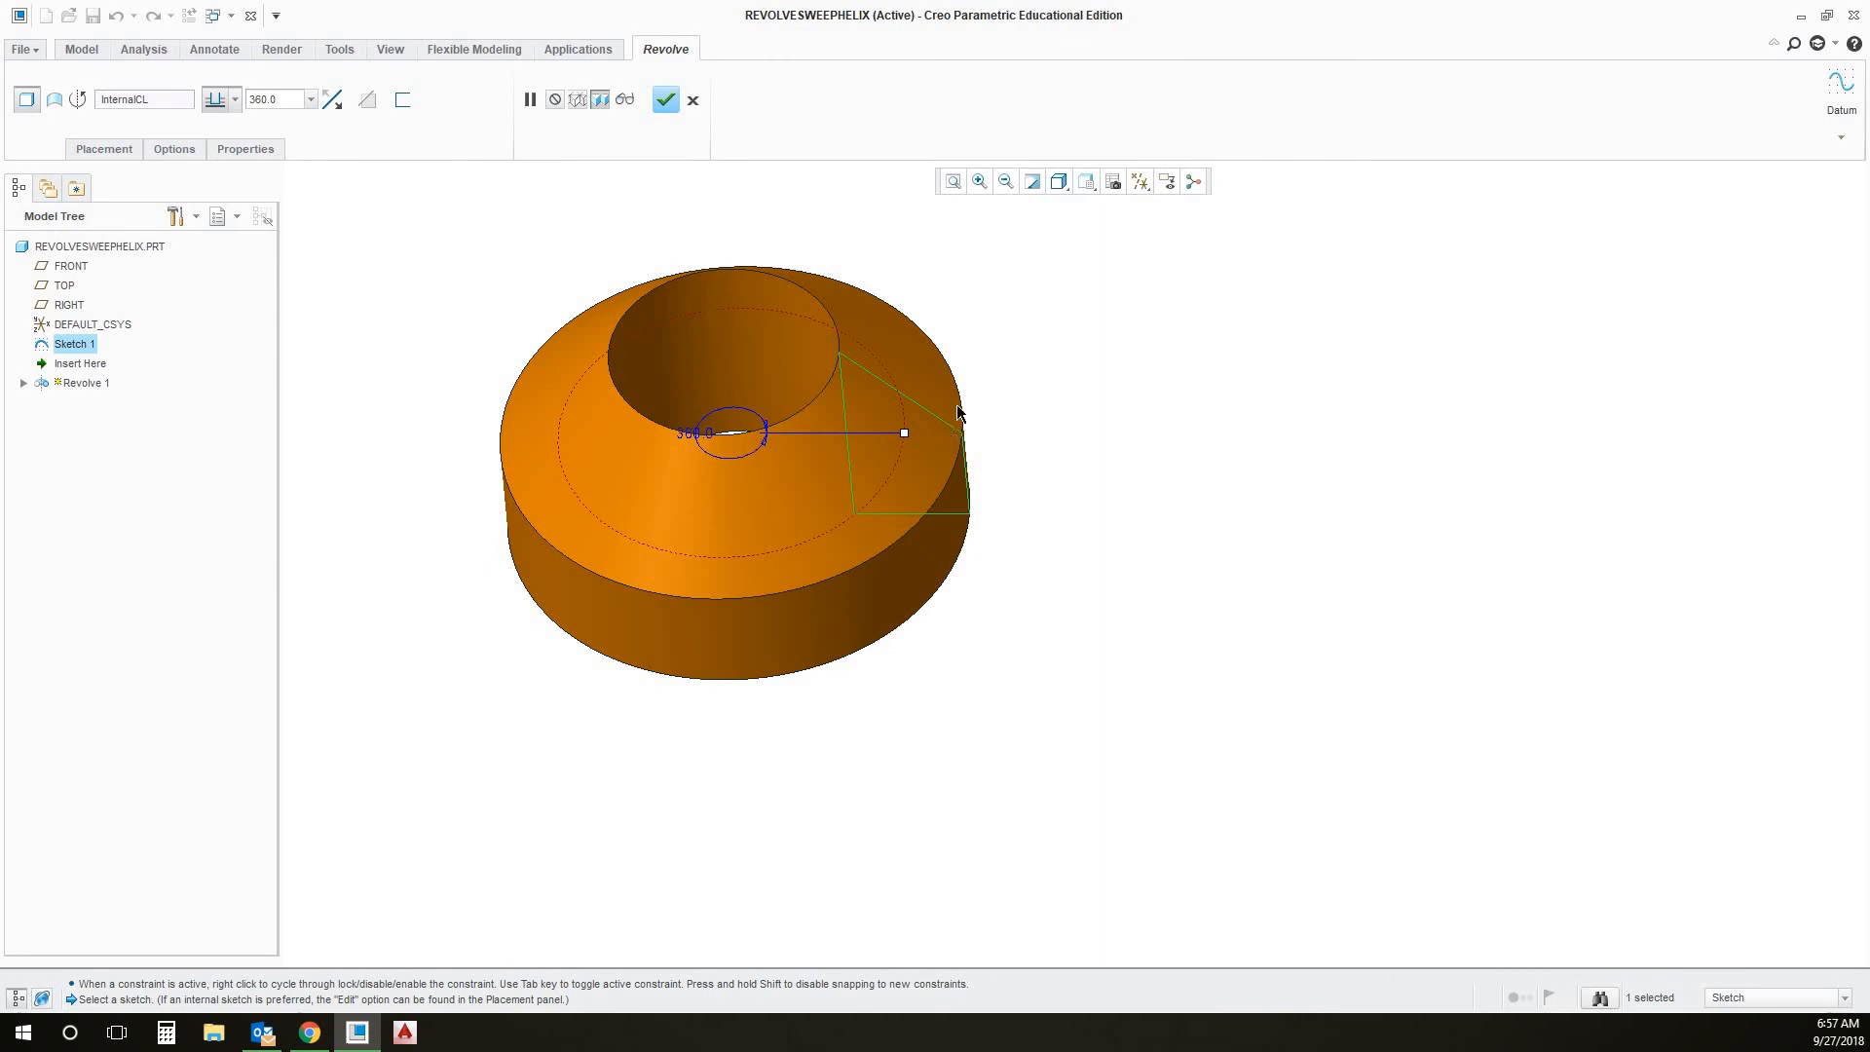
{"action": "left_click", "coordinate": [665, 99]}
{"action": "mouse_move", "coordinate": [971, 409]}
{"action": "middle_mouse_down"}
{"action": "mouse_move", "coordinate": [989, 334]}
{"action": "mouse_move", "coordinate": [1049, 434]}
{"action": "mouse_move", "coordinate": [1060, 505]}
{"action": "mouse_move", "coordinate": [1081, 413]}
{"action": "mouse_move", "coordinate": [985, 367]}
{"action": "mouse_move", "coordinate": [967, 385]}
{"action": "mouse_move", "coordinate": [1025, 425]}
{"action": "middle_mouse_up"}
{"action": "left_click", "coordinate": [1141, 517]}
{"action": "middle_click_drag", "start_coordinate": [1140, 515], "coordinate": [1135, 517]}
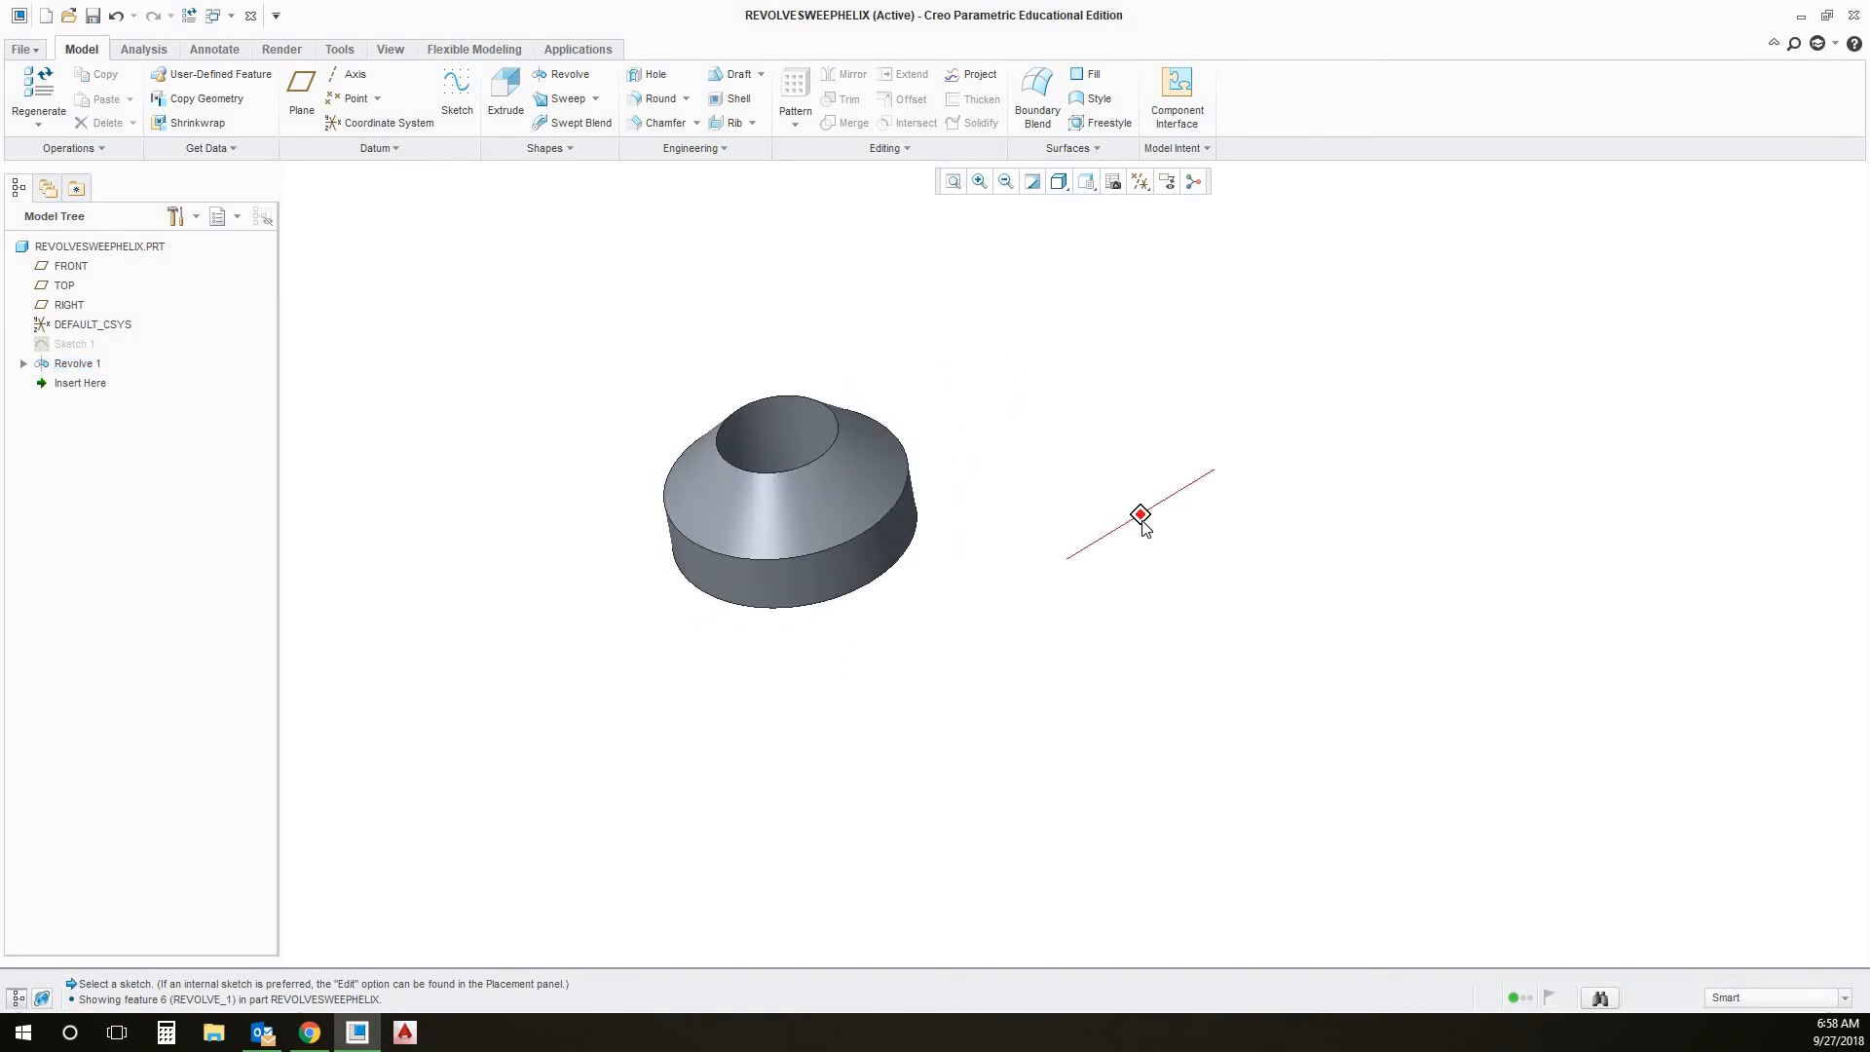
Delete the revolve feature and its profile sketch from the part
{"action": "right_click", "coordinate": [93, 367]}
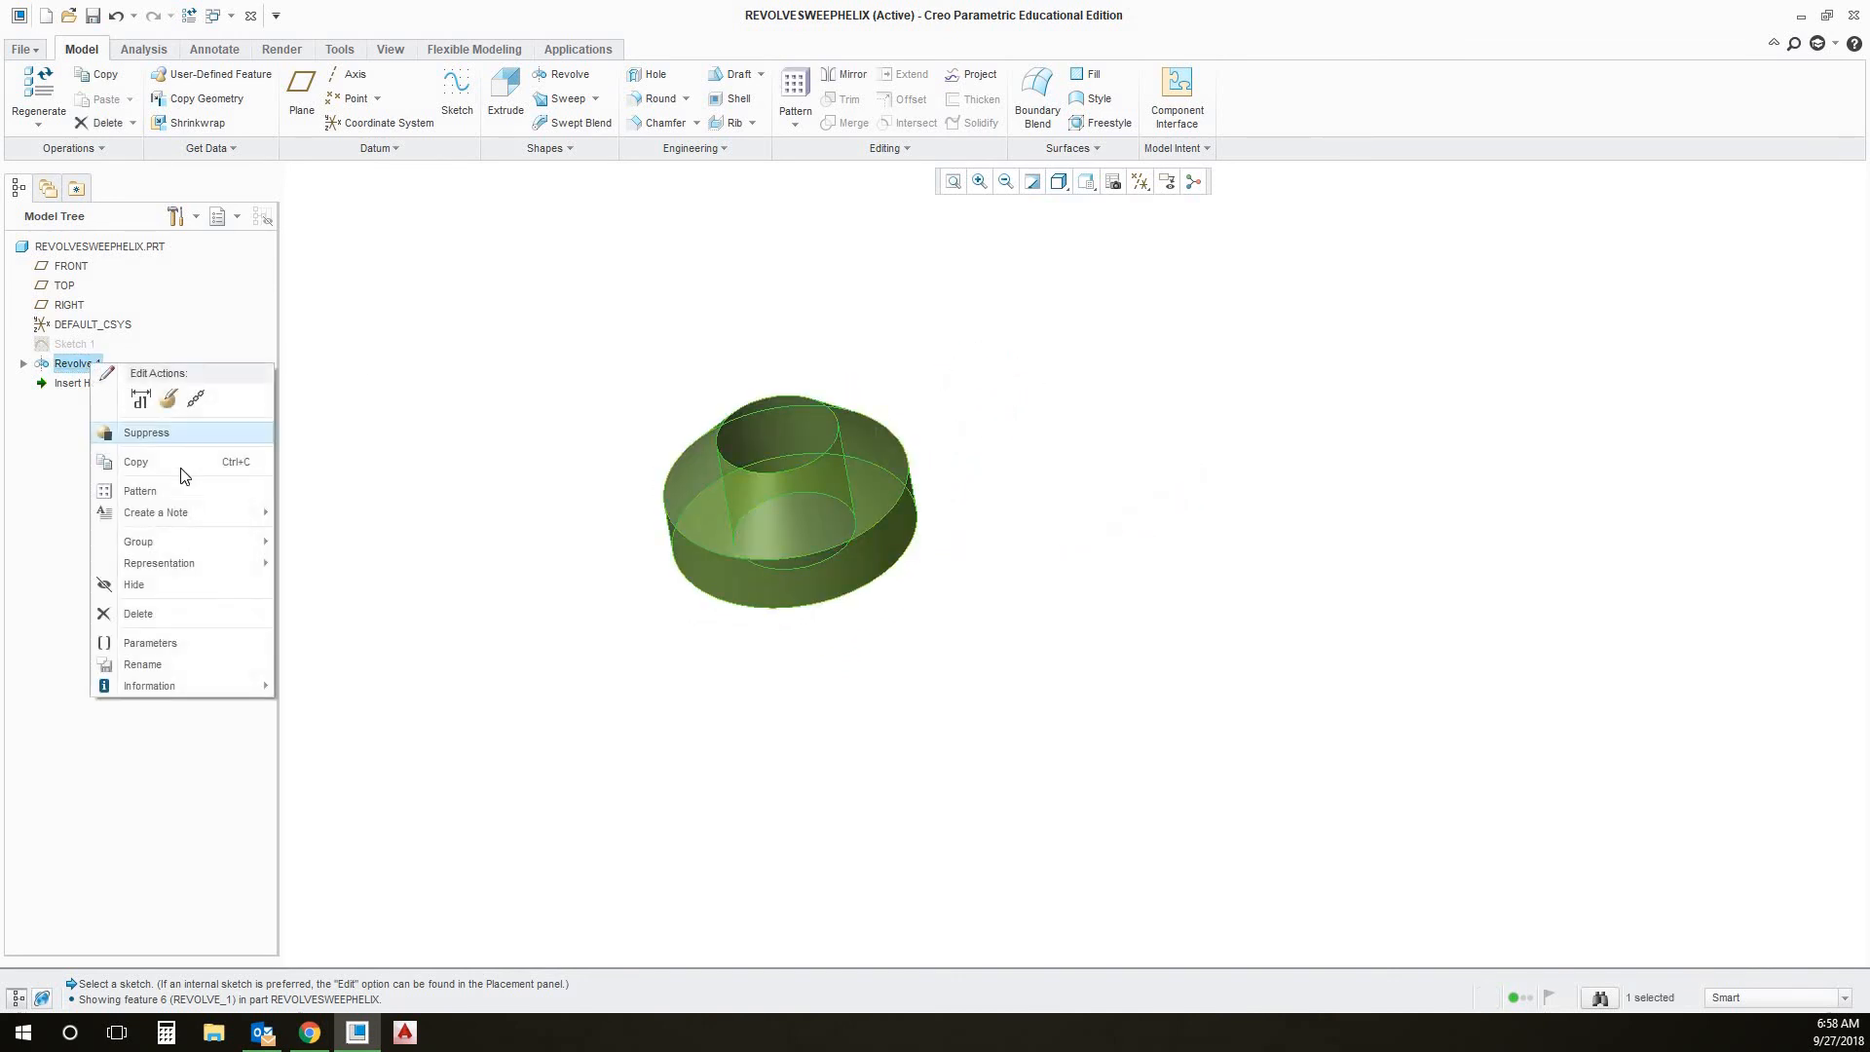
{"action": "left_click", "coordinate": [162, 620]}
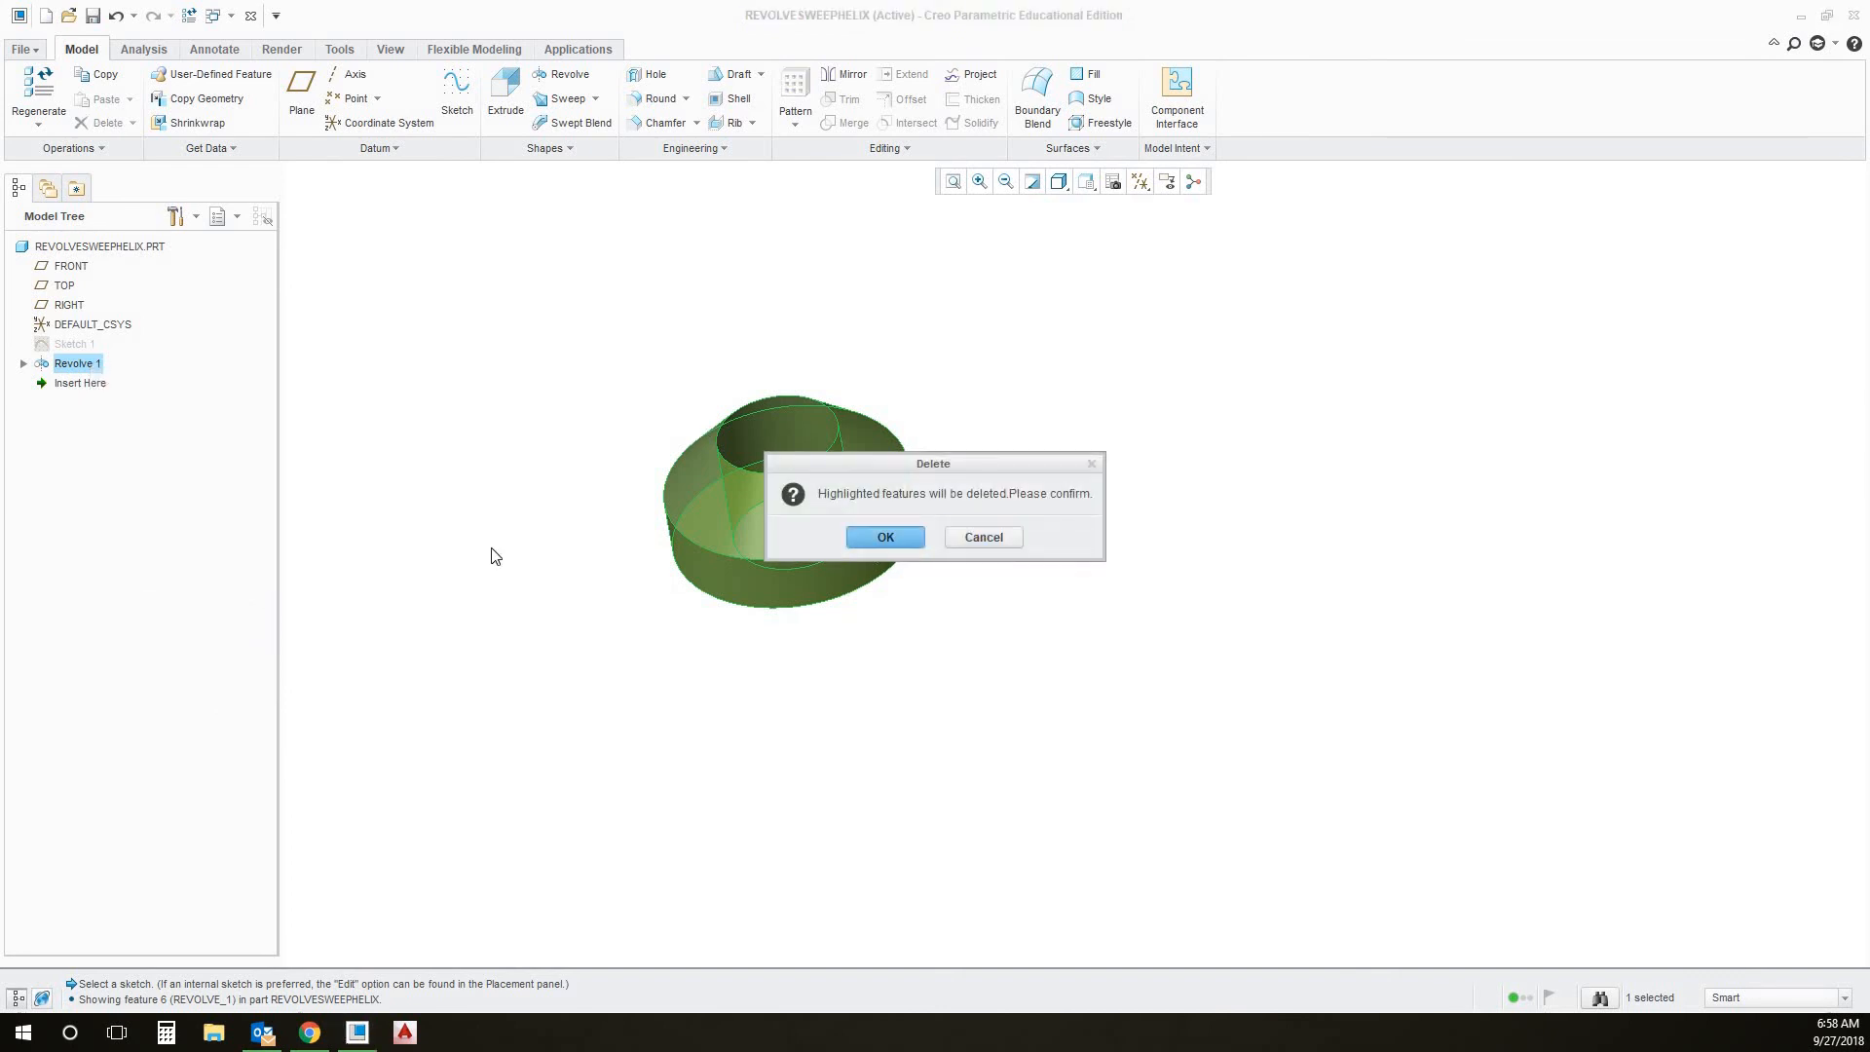
{"action": "key", "text": "Return"}
{"action": "right_click", "coordinate": [80, 348]}
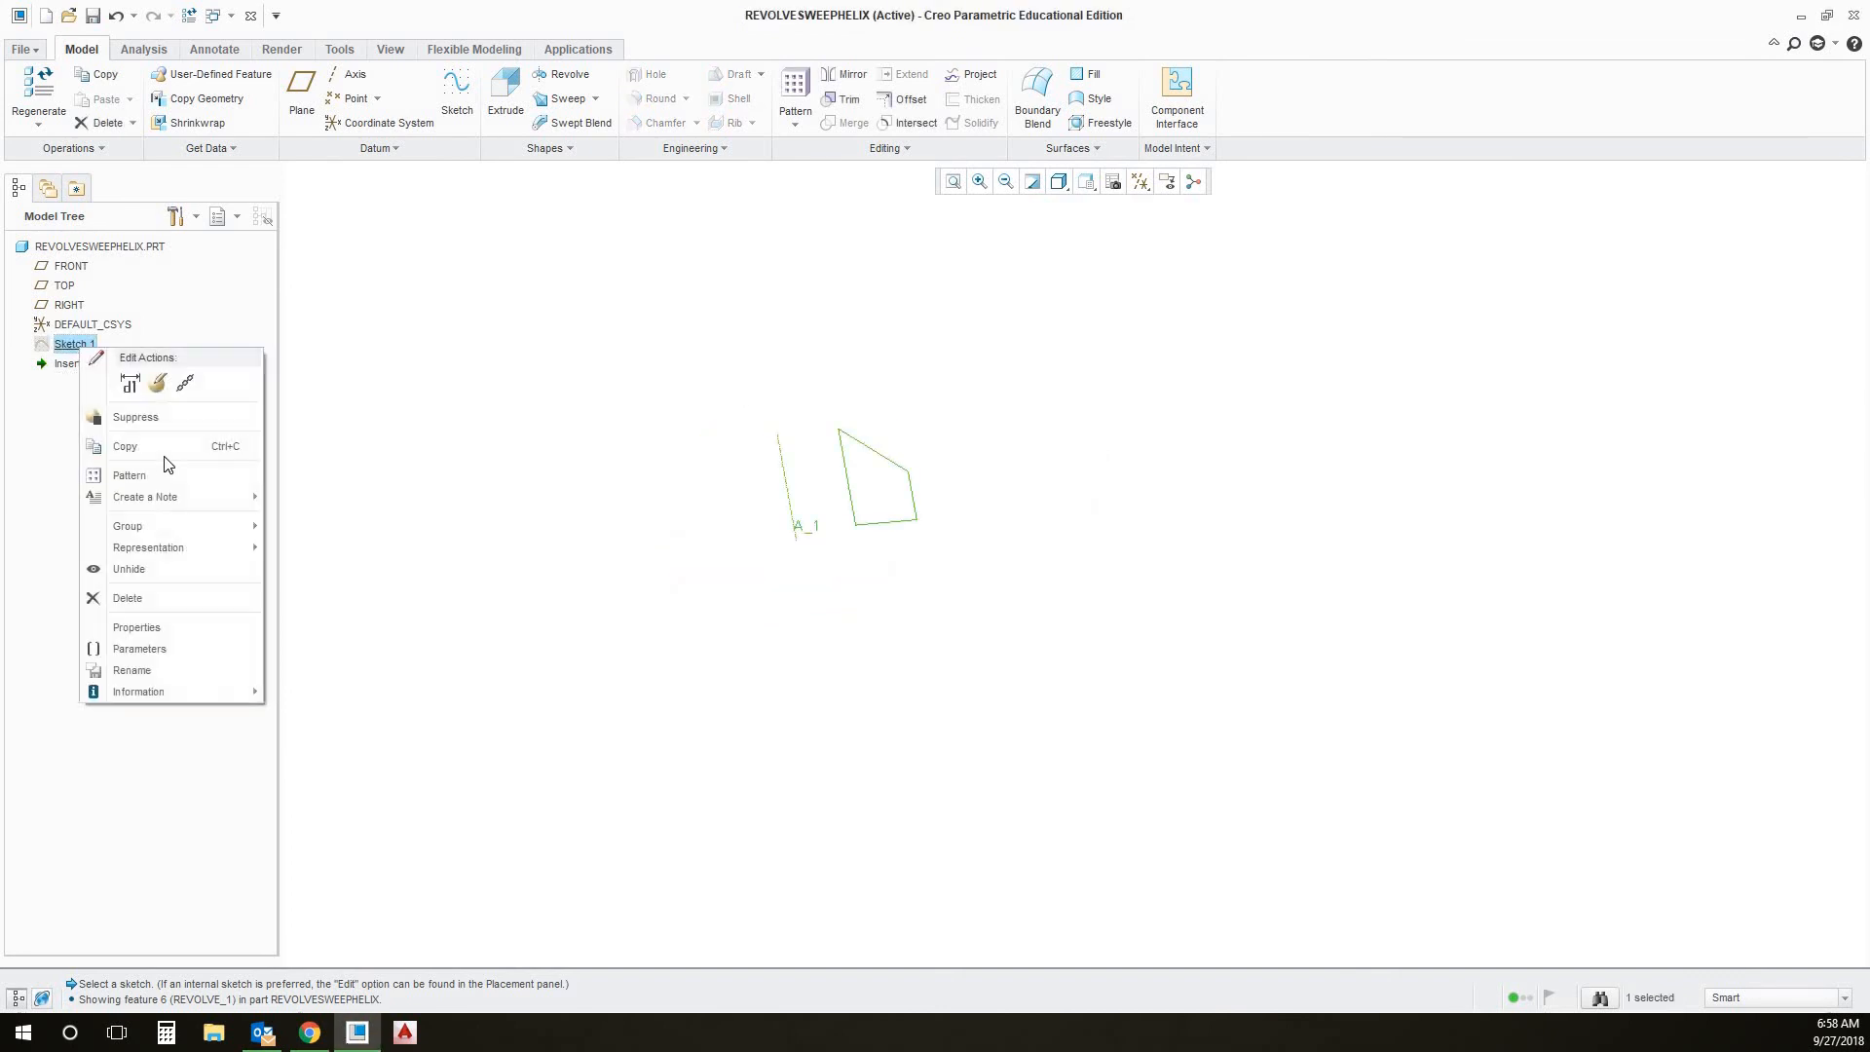
{"action": "left_click", "coordinate": [151, 594]}
{"action": "left_click", "coordinate": [901, 536]}
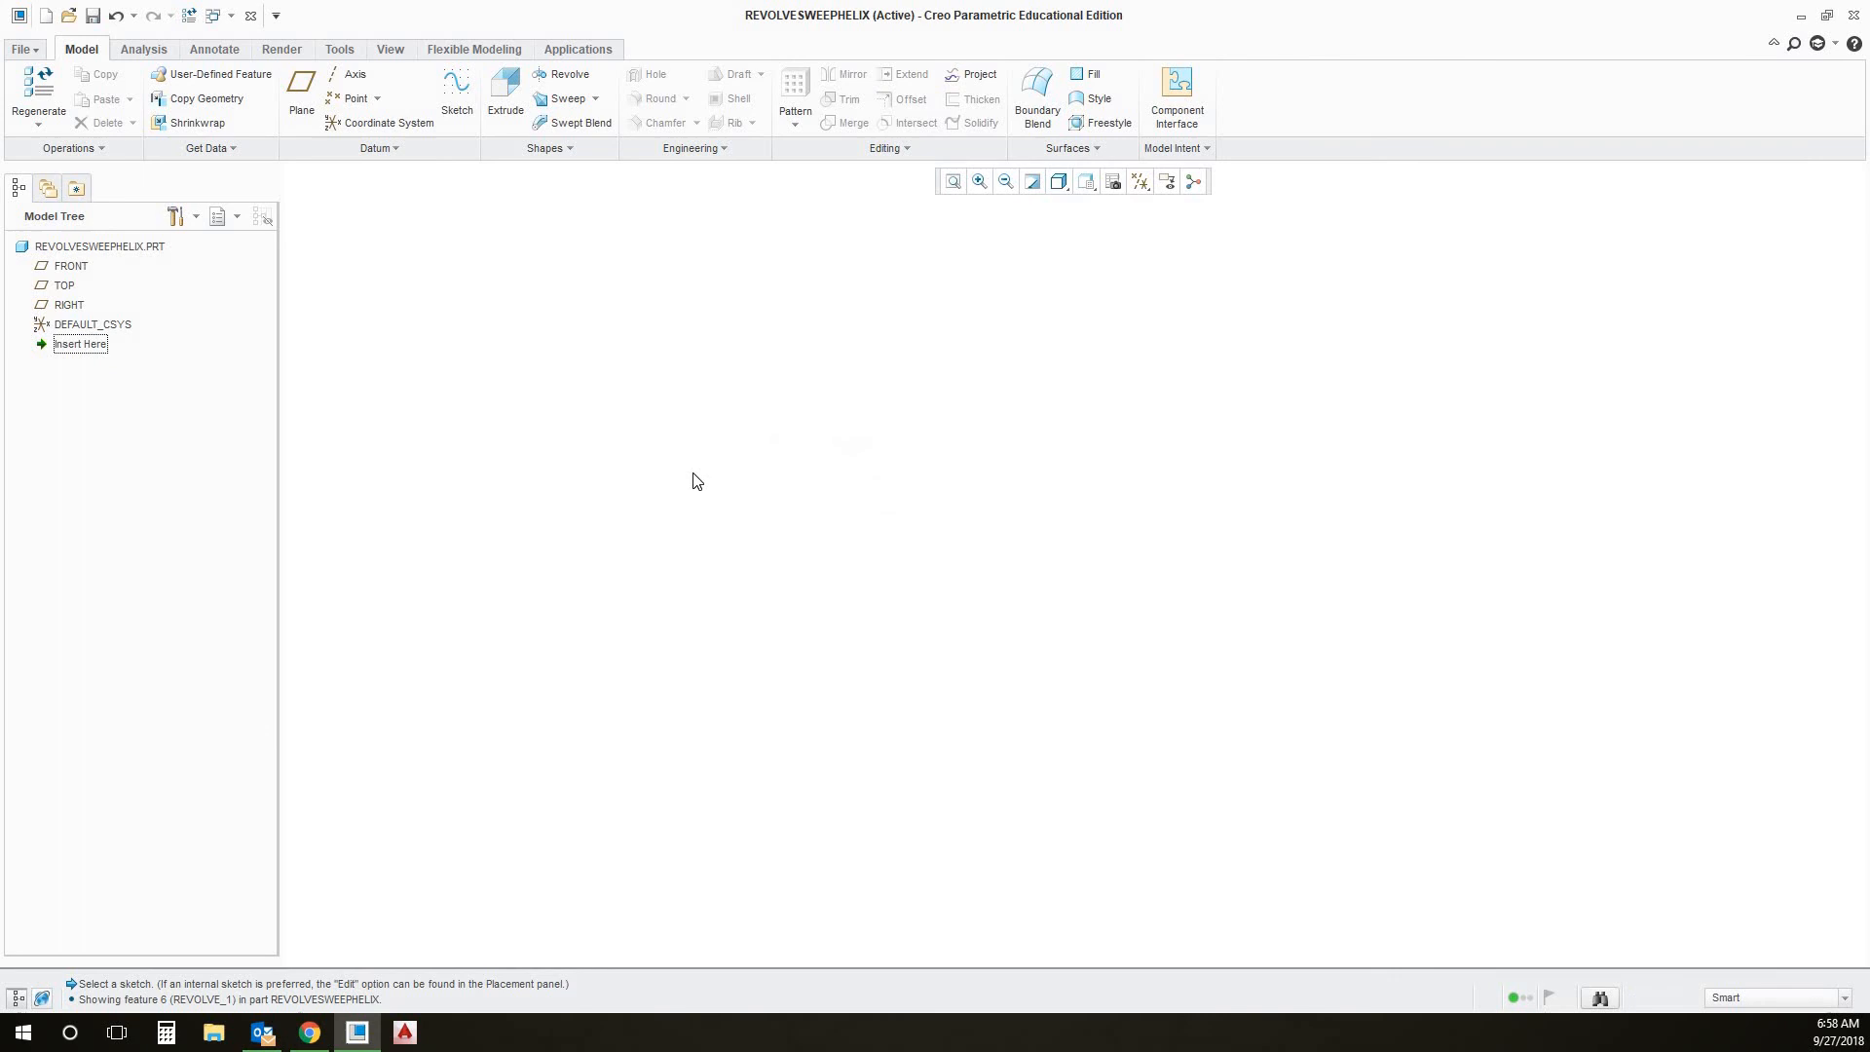
Restore the default 3D view orientation and turn on the display of all datums, the spin center and annotations
{"action": "left_click", "coordinate": [1086, 181]}
{"action": "left_click", "coordinate": [1124, 291]}
{"action": "left_click", "coordinate": [1140, 183]}
{"action": "left_click", "coordinate": [1174, 206]}
{"action": "left_click", "coordinate": [1194, 182]}
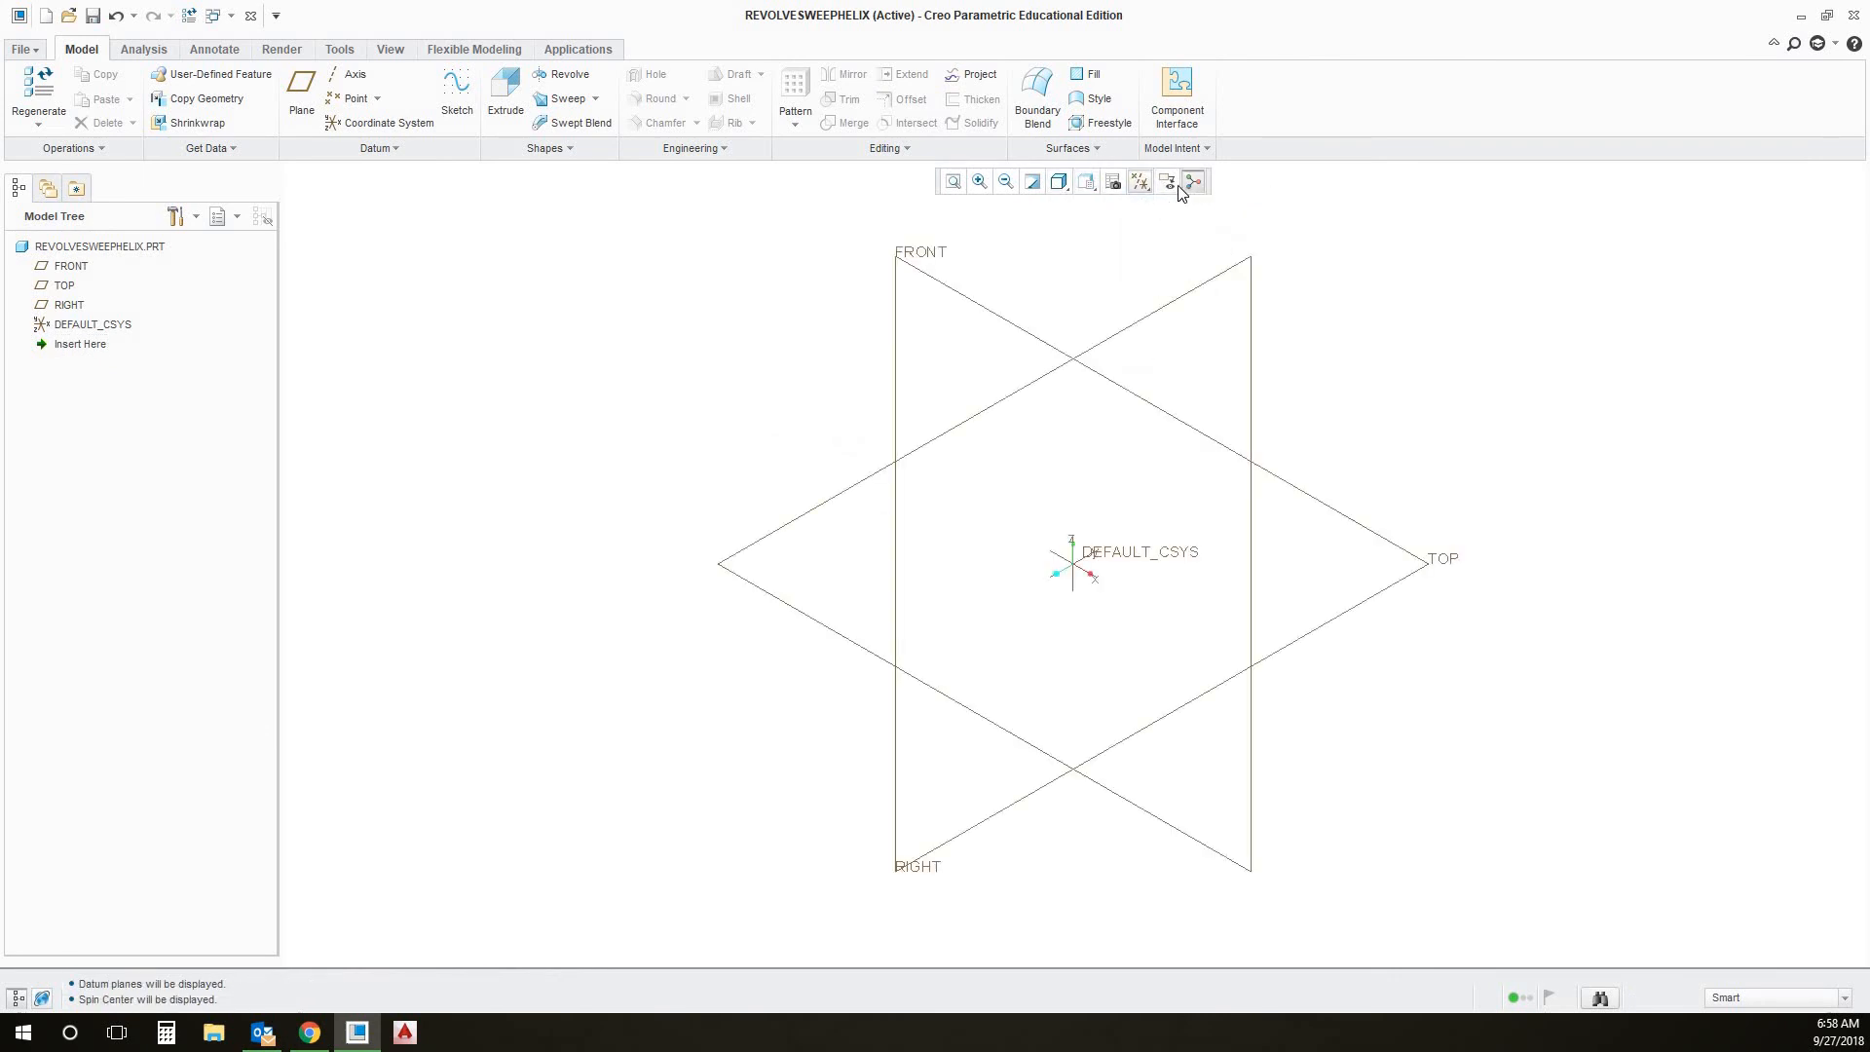
{"action": "left_click", "coordinate": [1167, 182]}
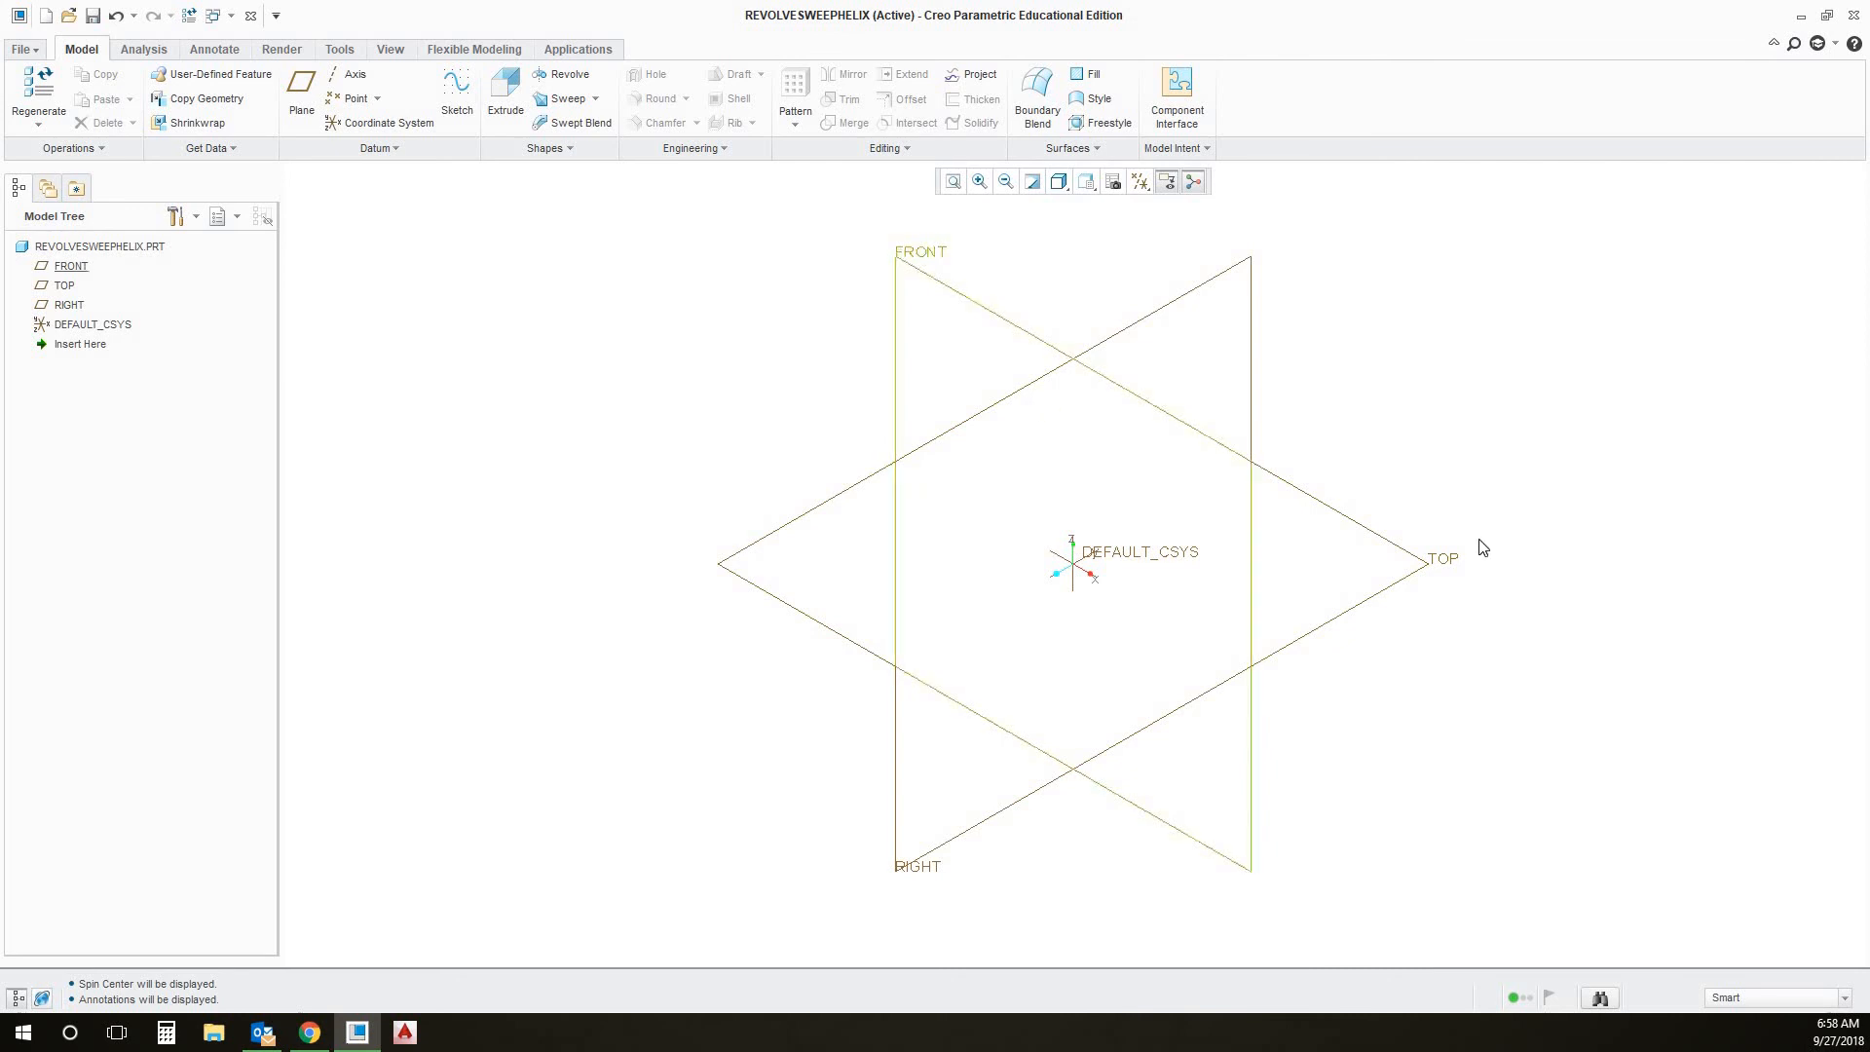
Start a sketch on the TOP plane and draw a vertical line about 83 long upward from the origin
{"action": "left_click", "coordinate": [1423, 567]}
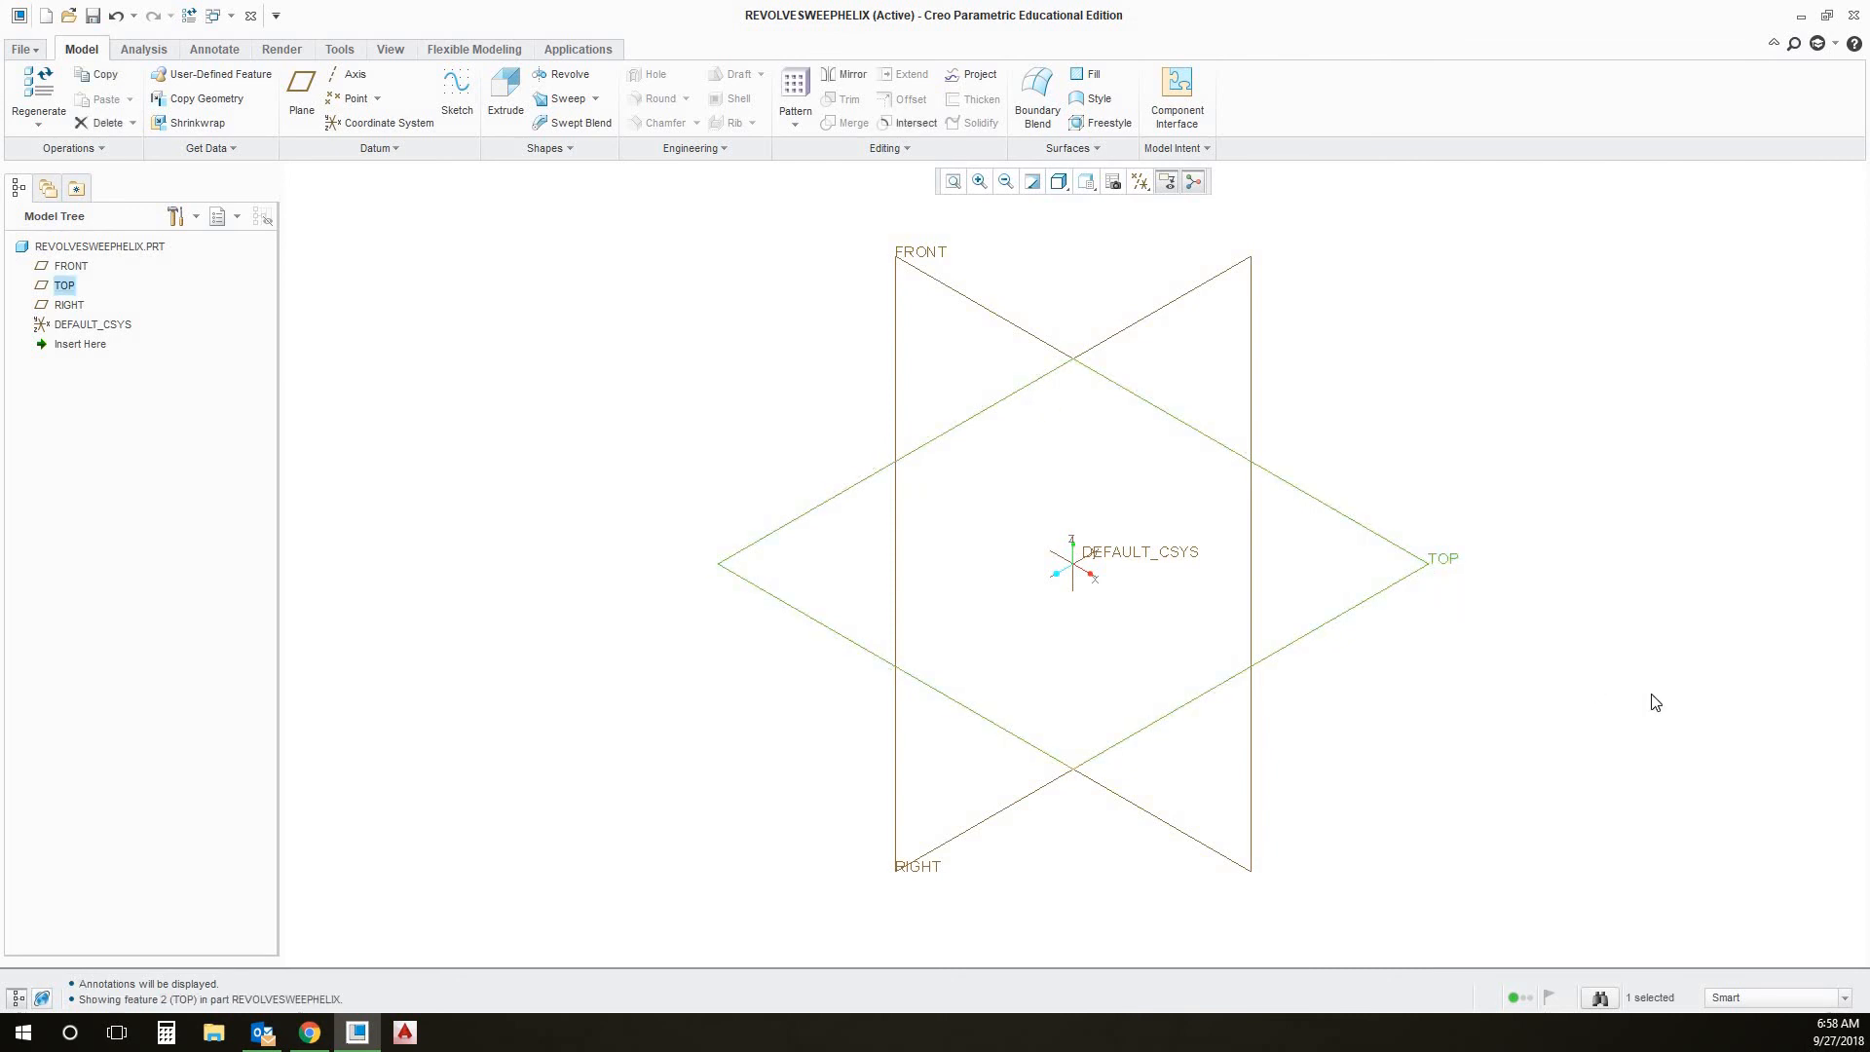
{"action": "left_click", "coordinate": [457, 90]}
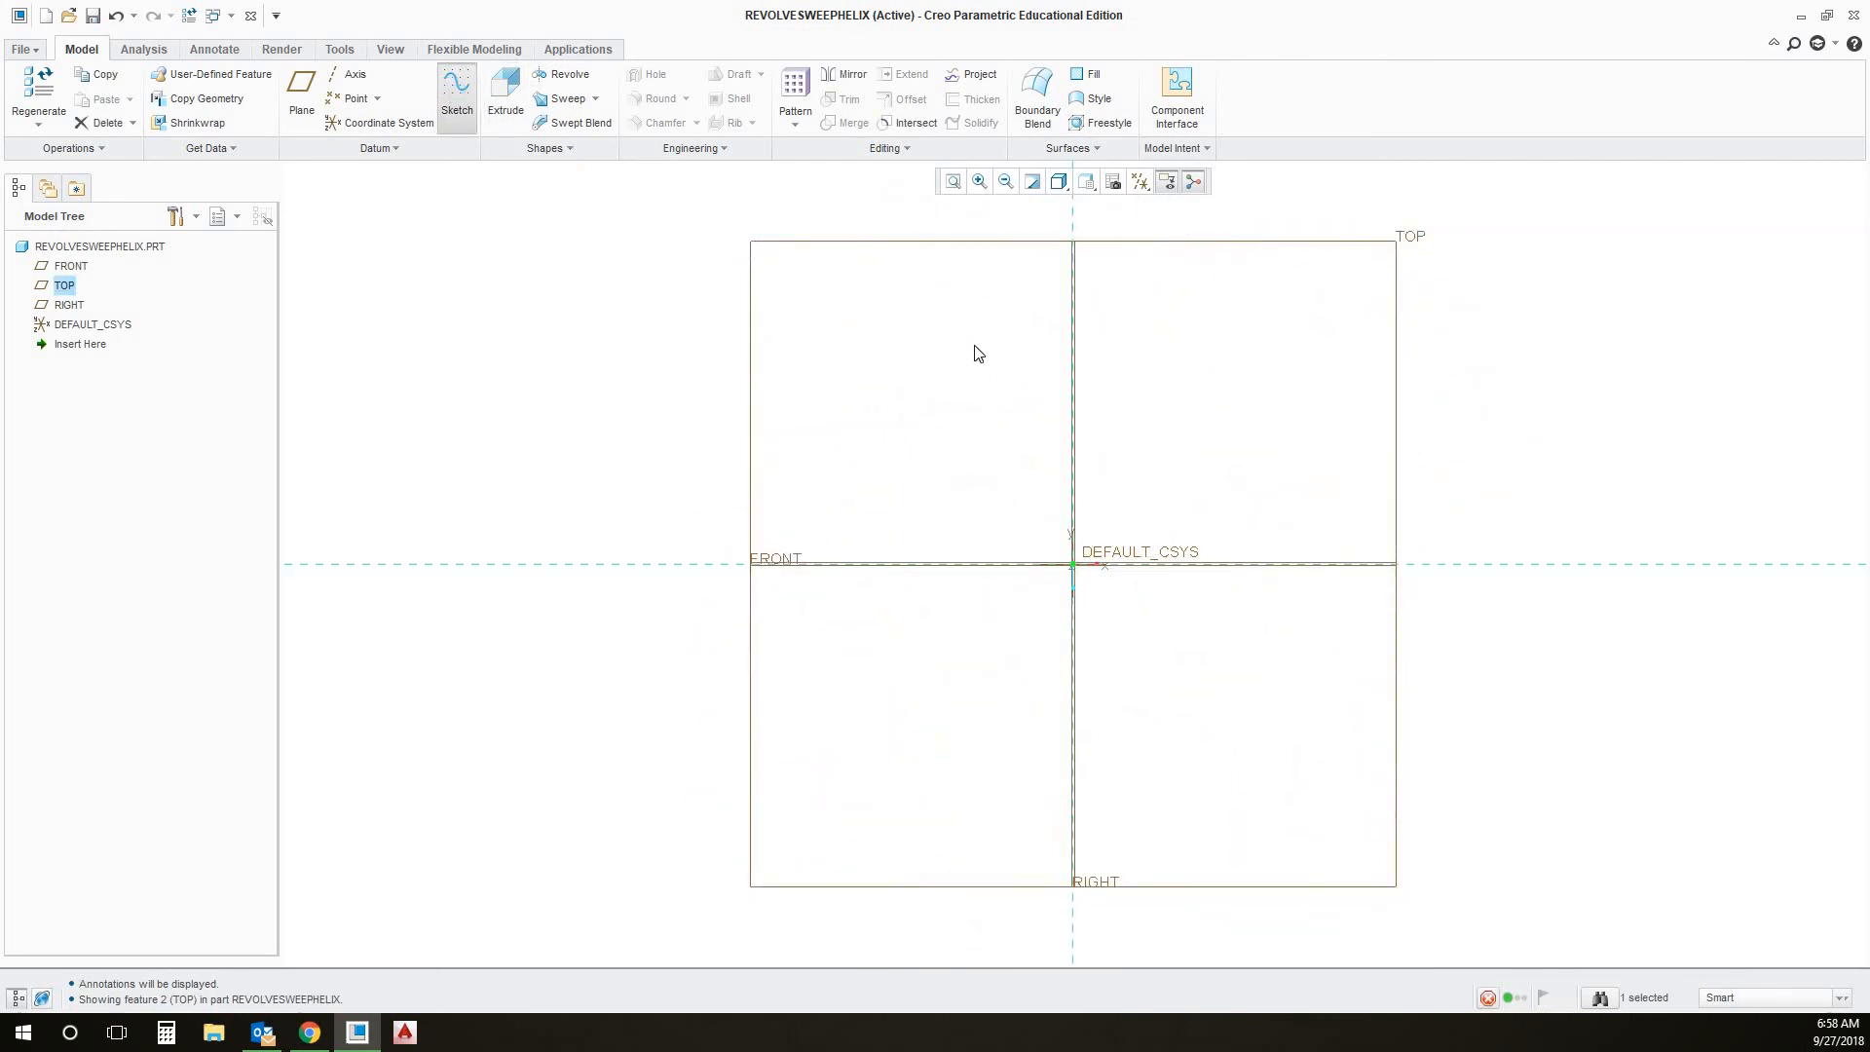
{"action": "left_click", "coordinate": [455, 81]}
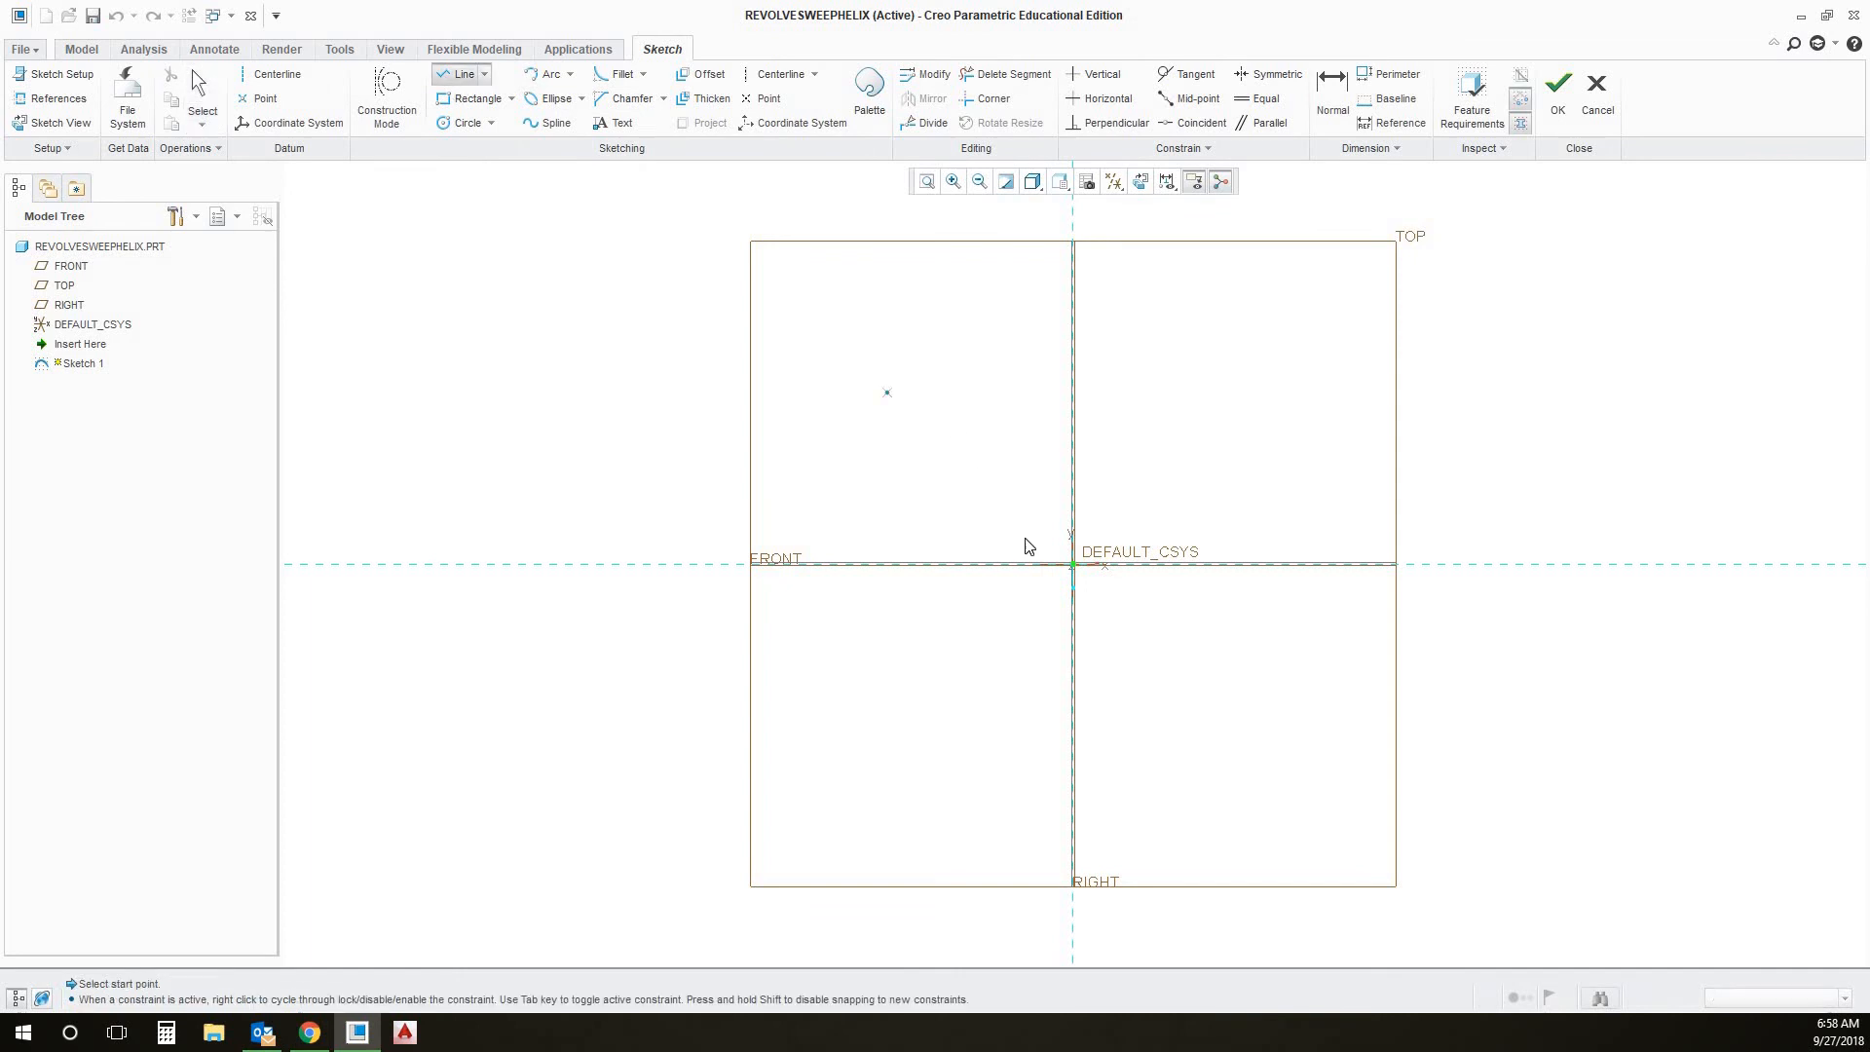
{"action": "left_click", "coordinate": [1072, 564]}
{"action": "left_click", "coordinate": [1072, 457]}
Dimension the vertical line's length as 5
{"action": "left_click", "coordinate": [1332, 109]}
{"action": "scroll", "coordinate": [1054, 520], "scroll_direction": "down", "scroll_amount": 3}
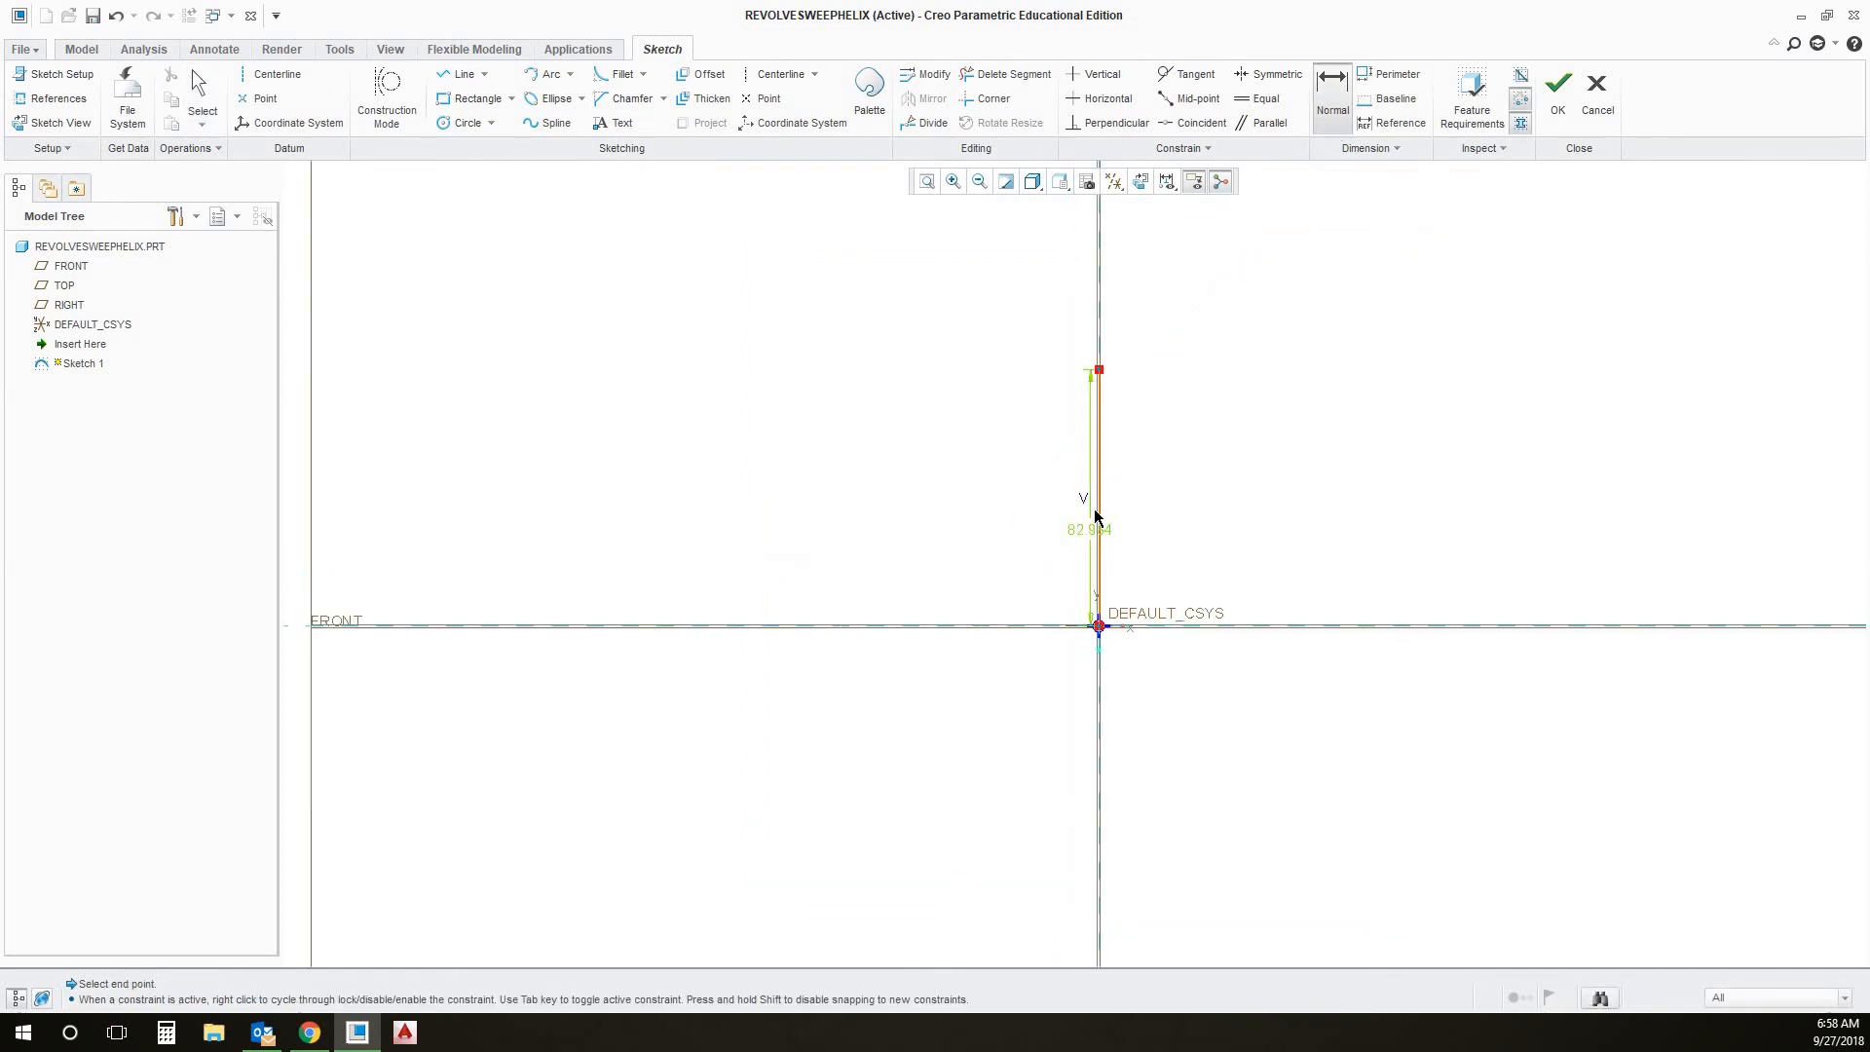
{"action": "left_click", "coordinate": [1088, 525]}
{"action": "middle_click", "coordinate": [1003, 505]}
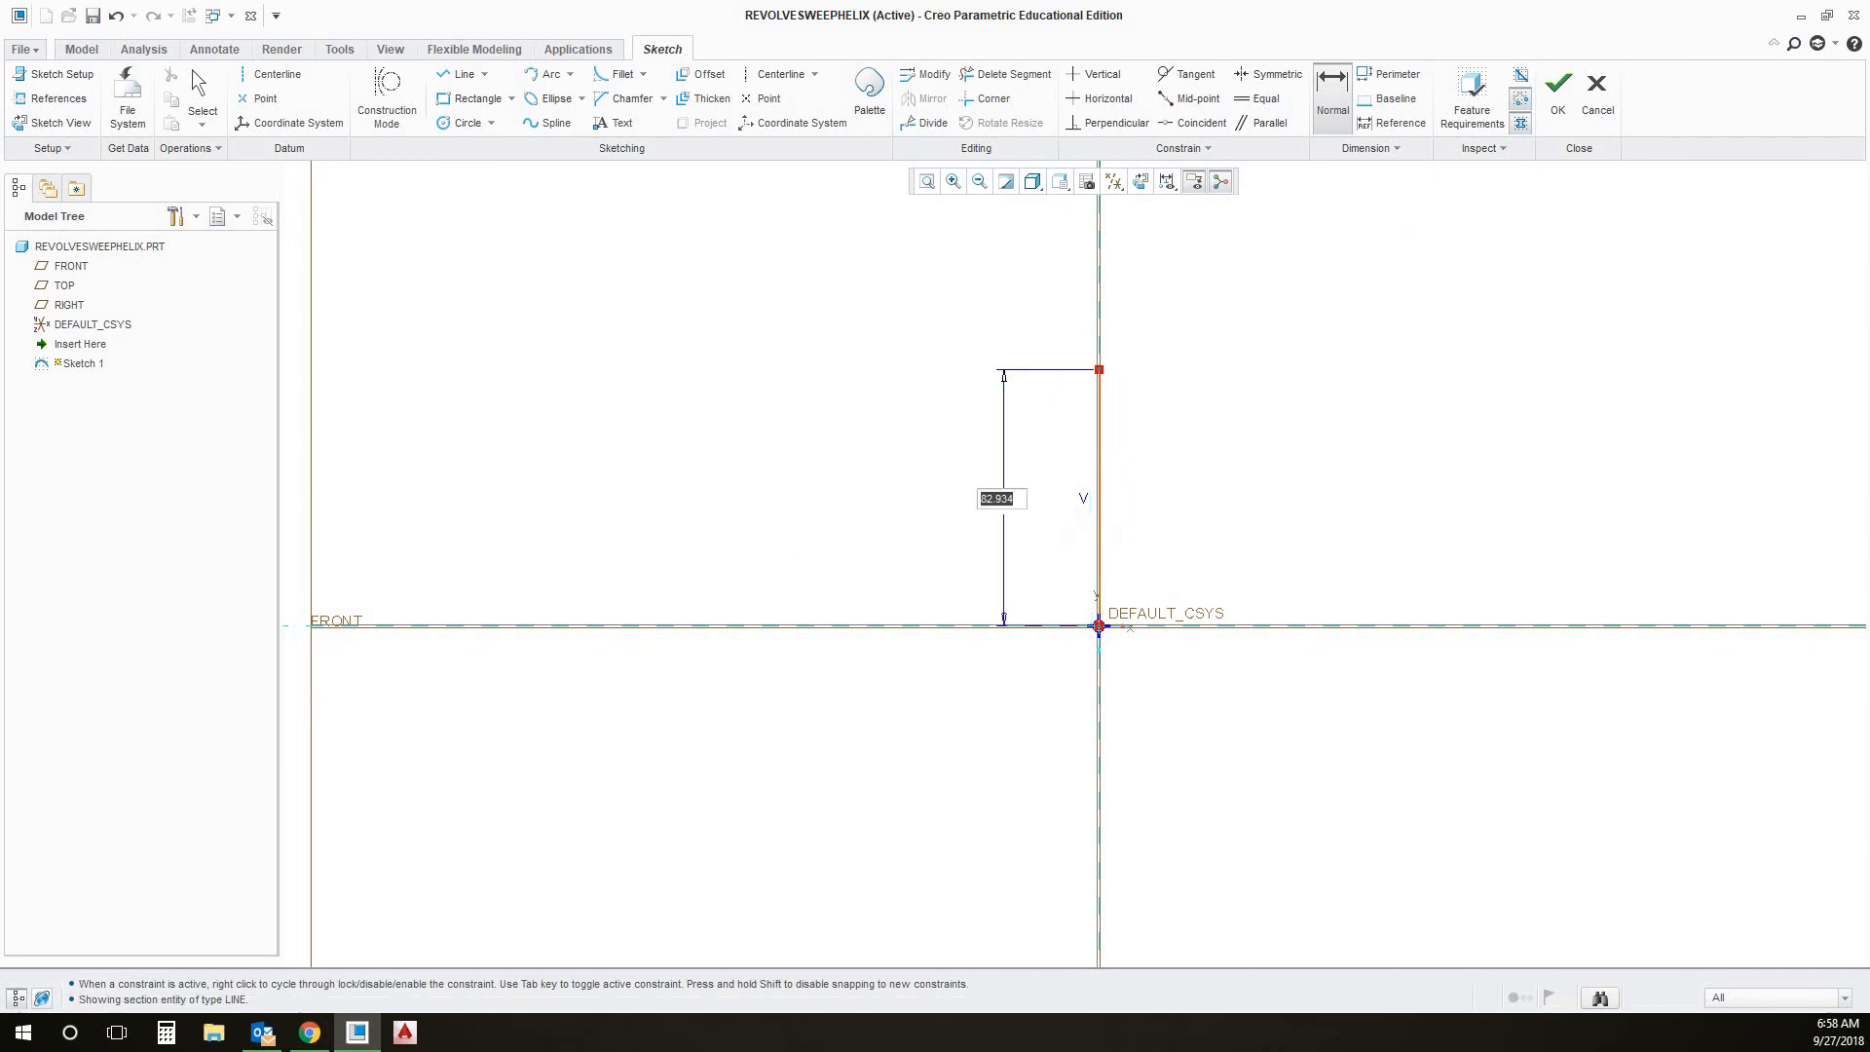
{"action": "type", "text": "5"}
{"action": "key", "text": "Return"}
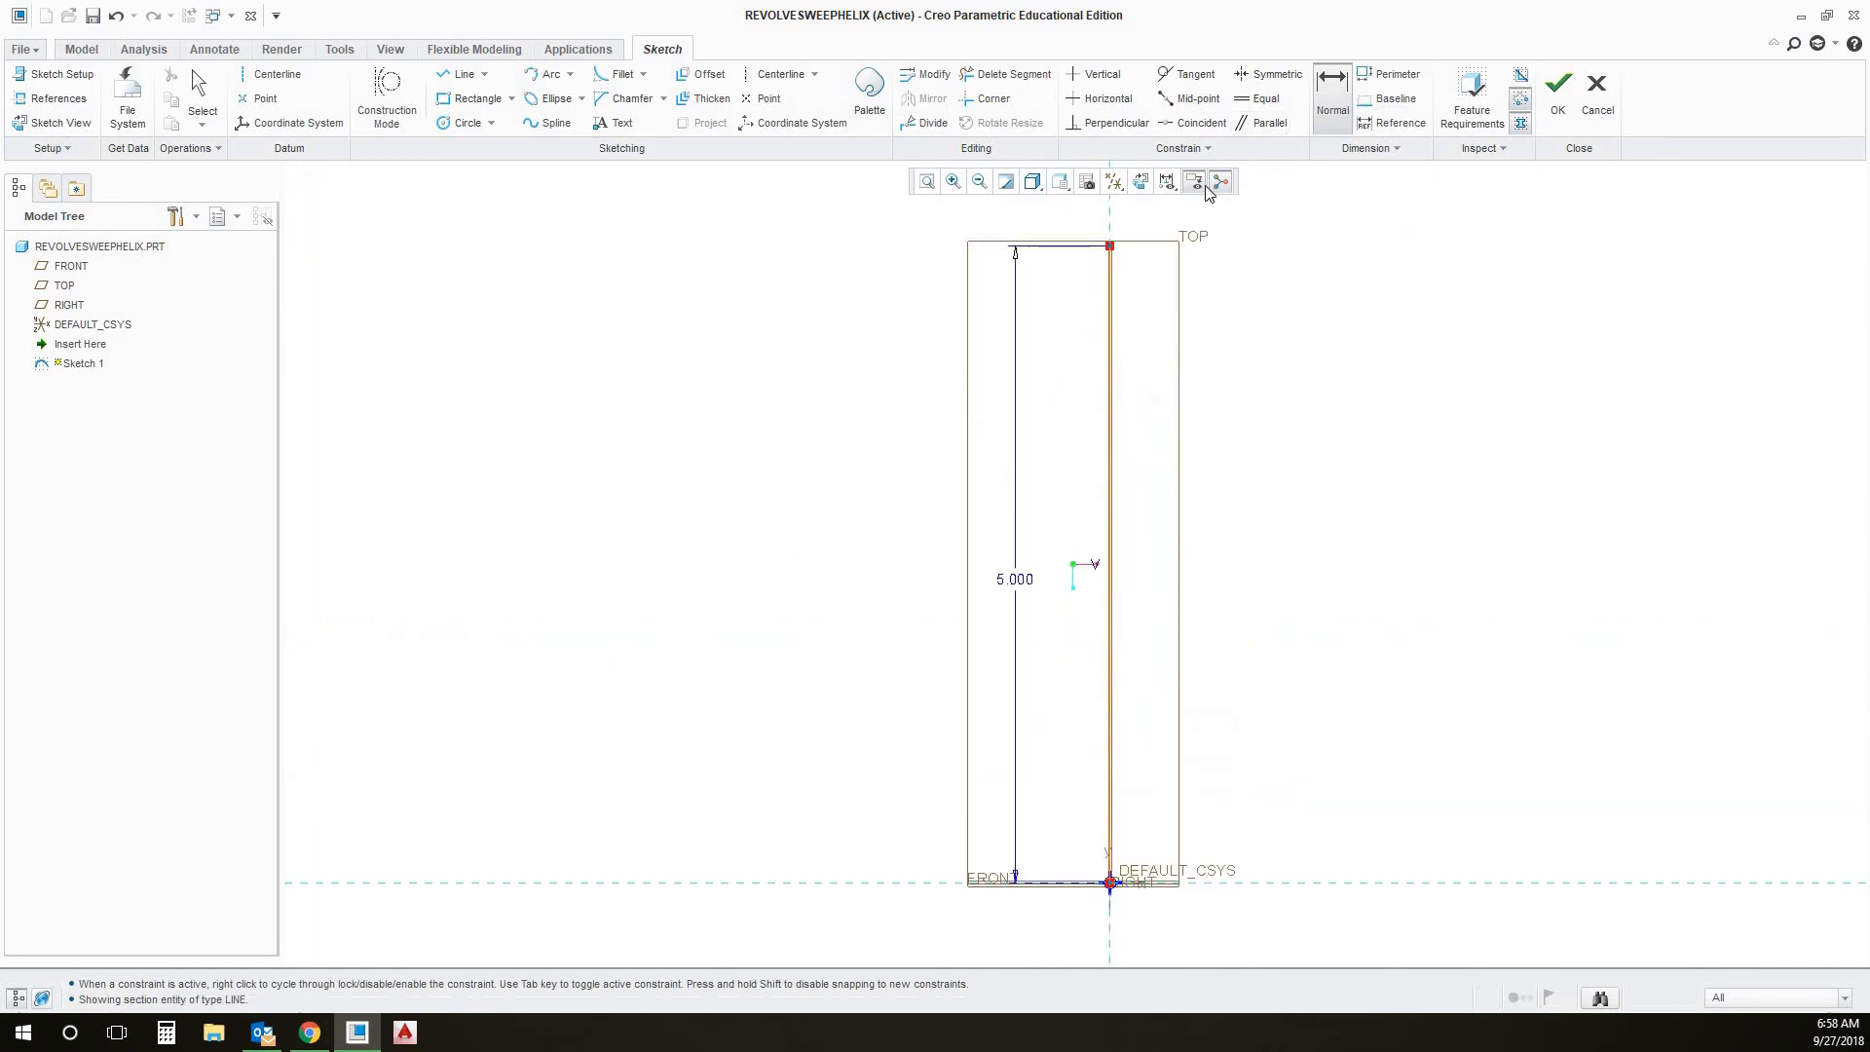
Turn off the display of all datums, the spin center and annotations
{"action": "left_click", "coordinate": [1117, 182]}
{"action": "left_click", "coordinate": [1115, 207]}
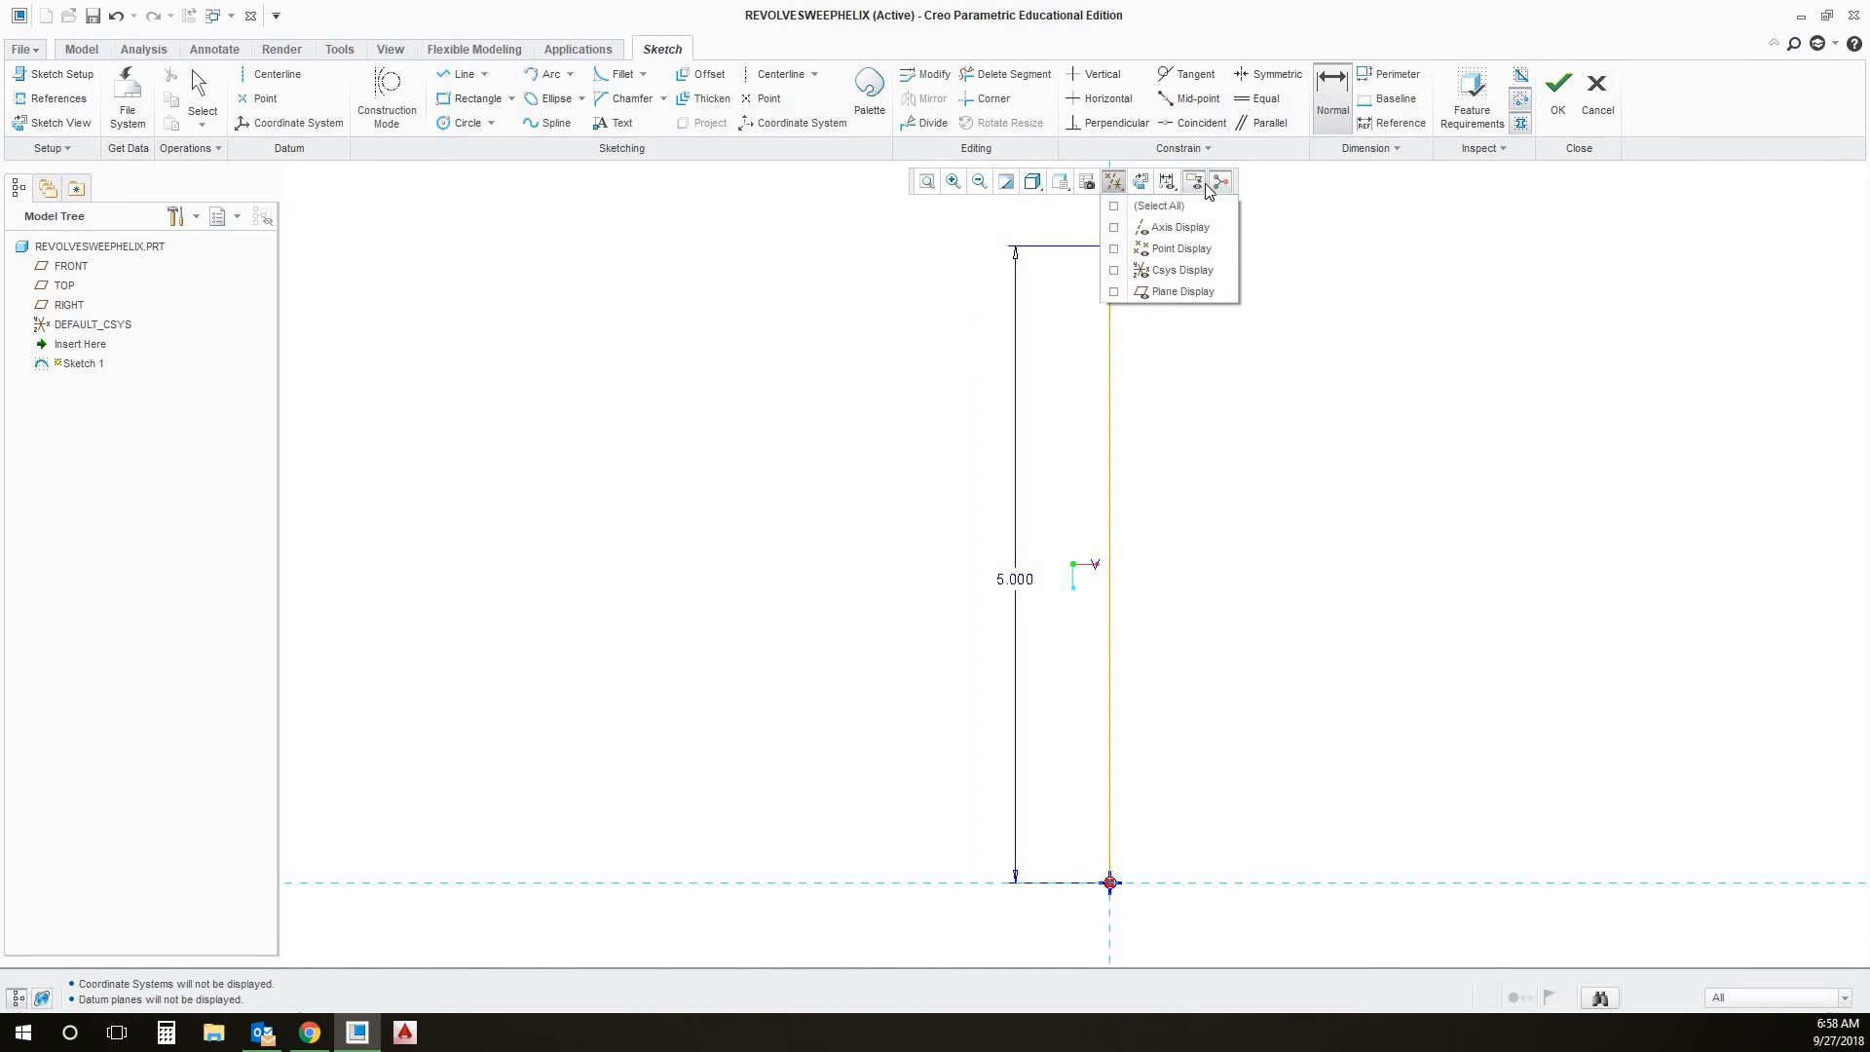
{"action": "scroll", "coordinate": [1227, 372], "scroll_direction": "up", "scroll_amount": 2}
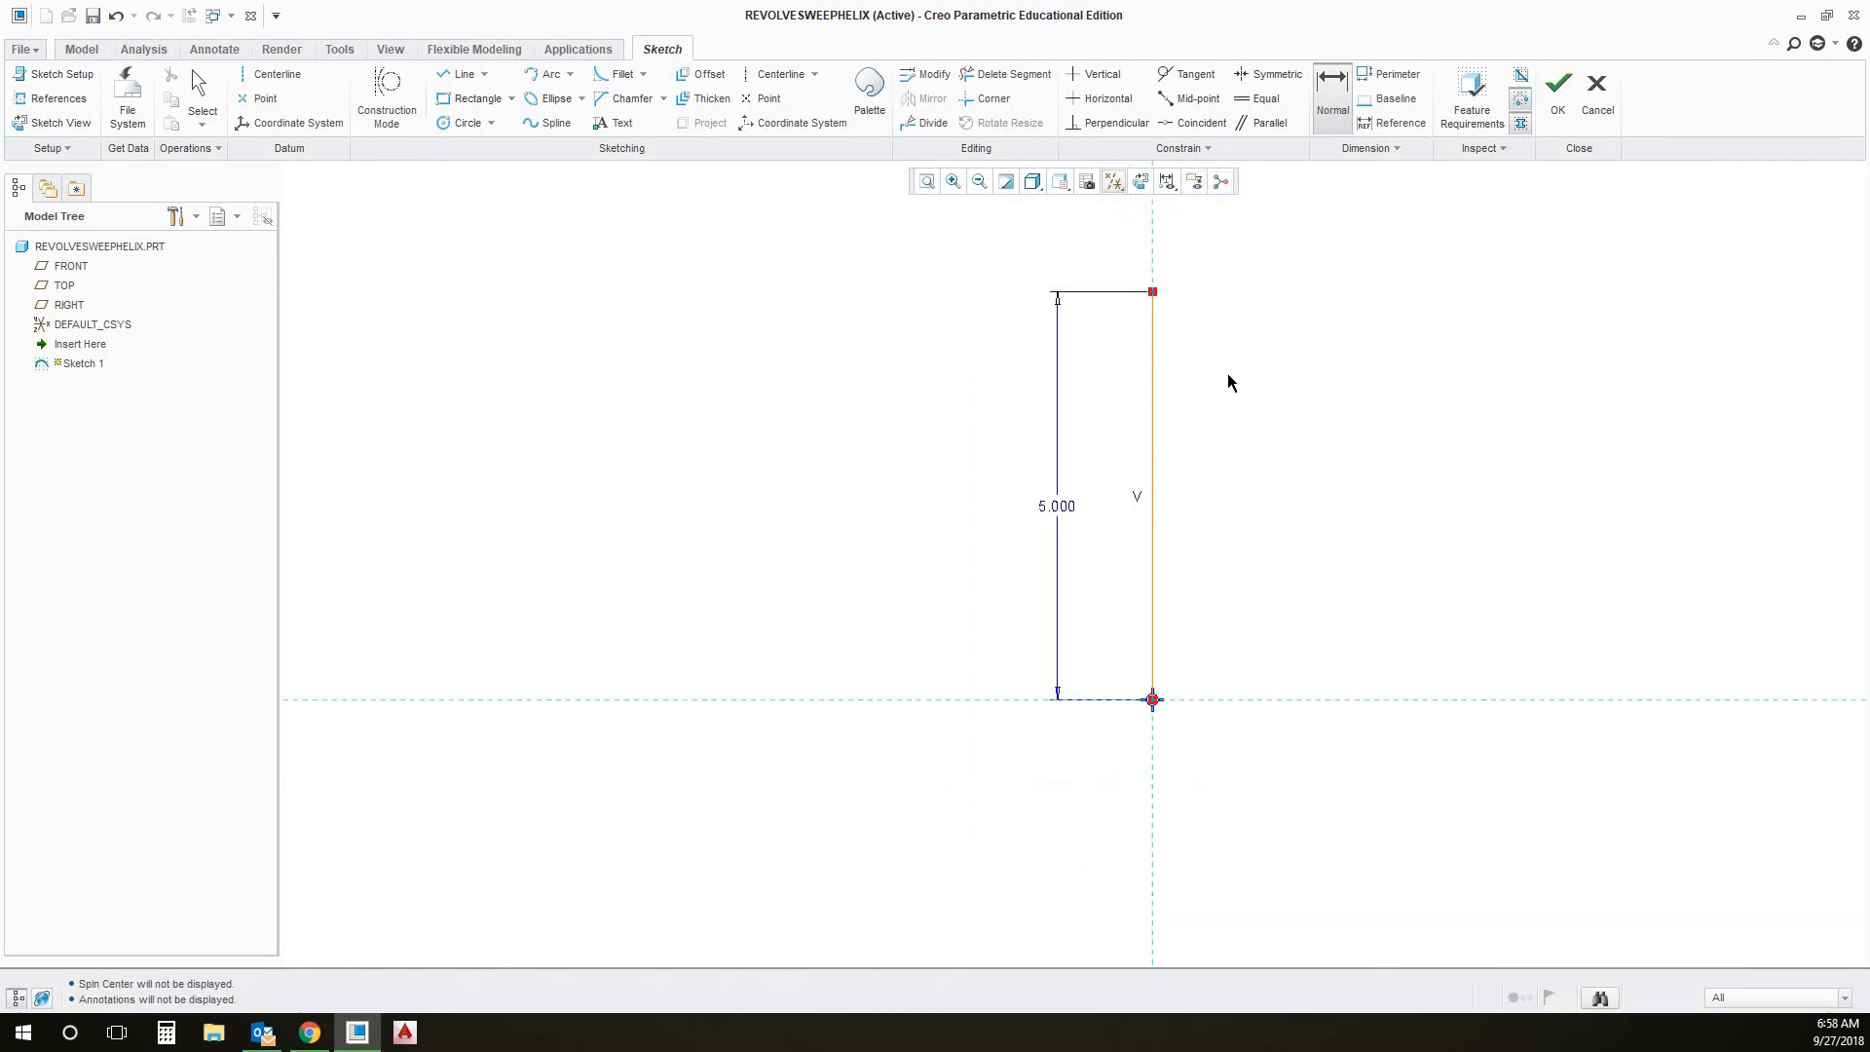
{"action": "scroll", "coordinate": [1228, 375], "scroll_direction": "up", "scroll_amount": 3}
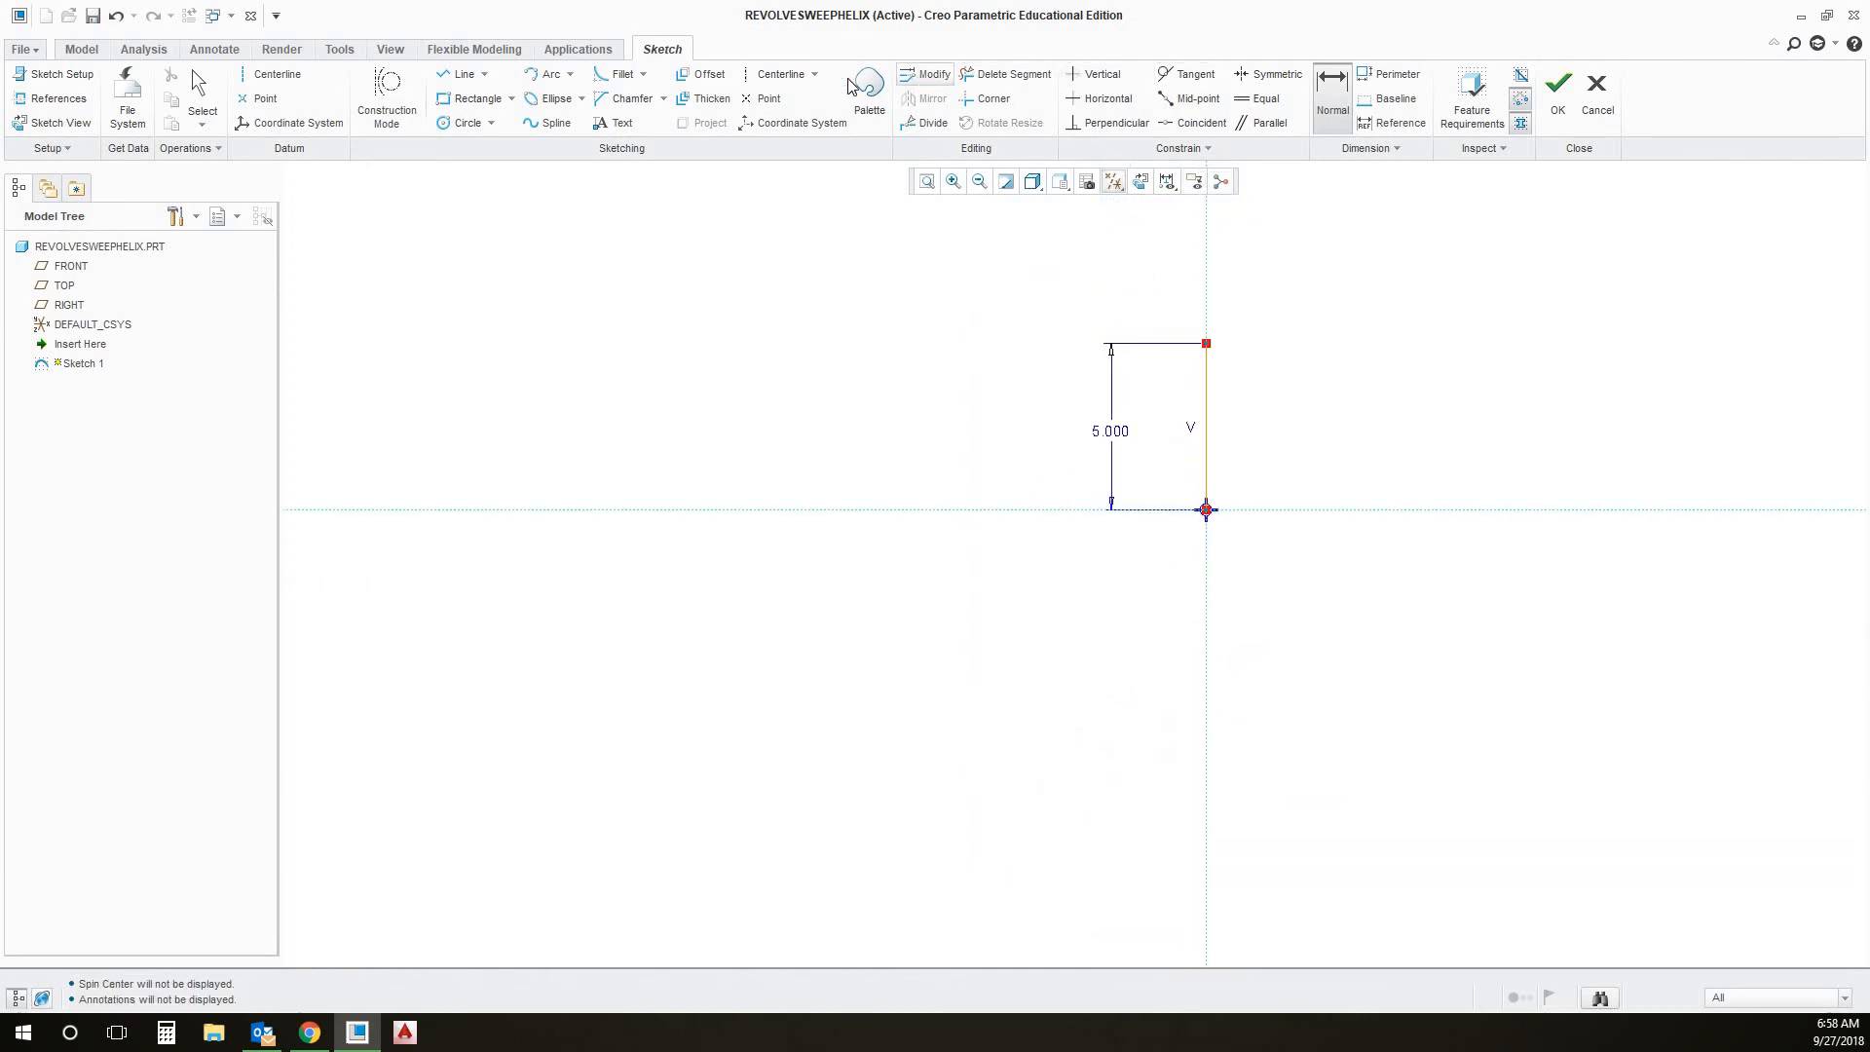
Extend the path from the line's upper end with a horizontal line outward and a vertical line upward, each equal to the first line
{"action": "left_click", "coordinate": [461, 74]}
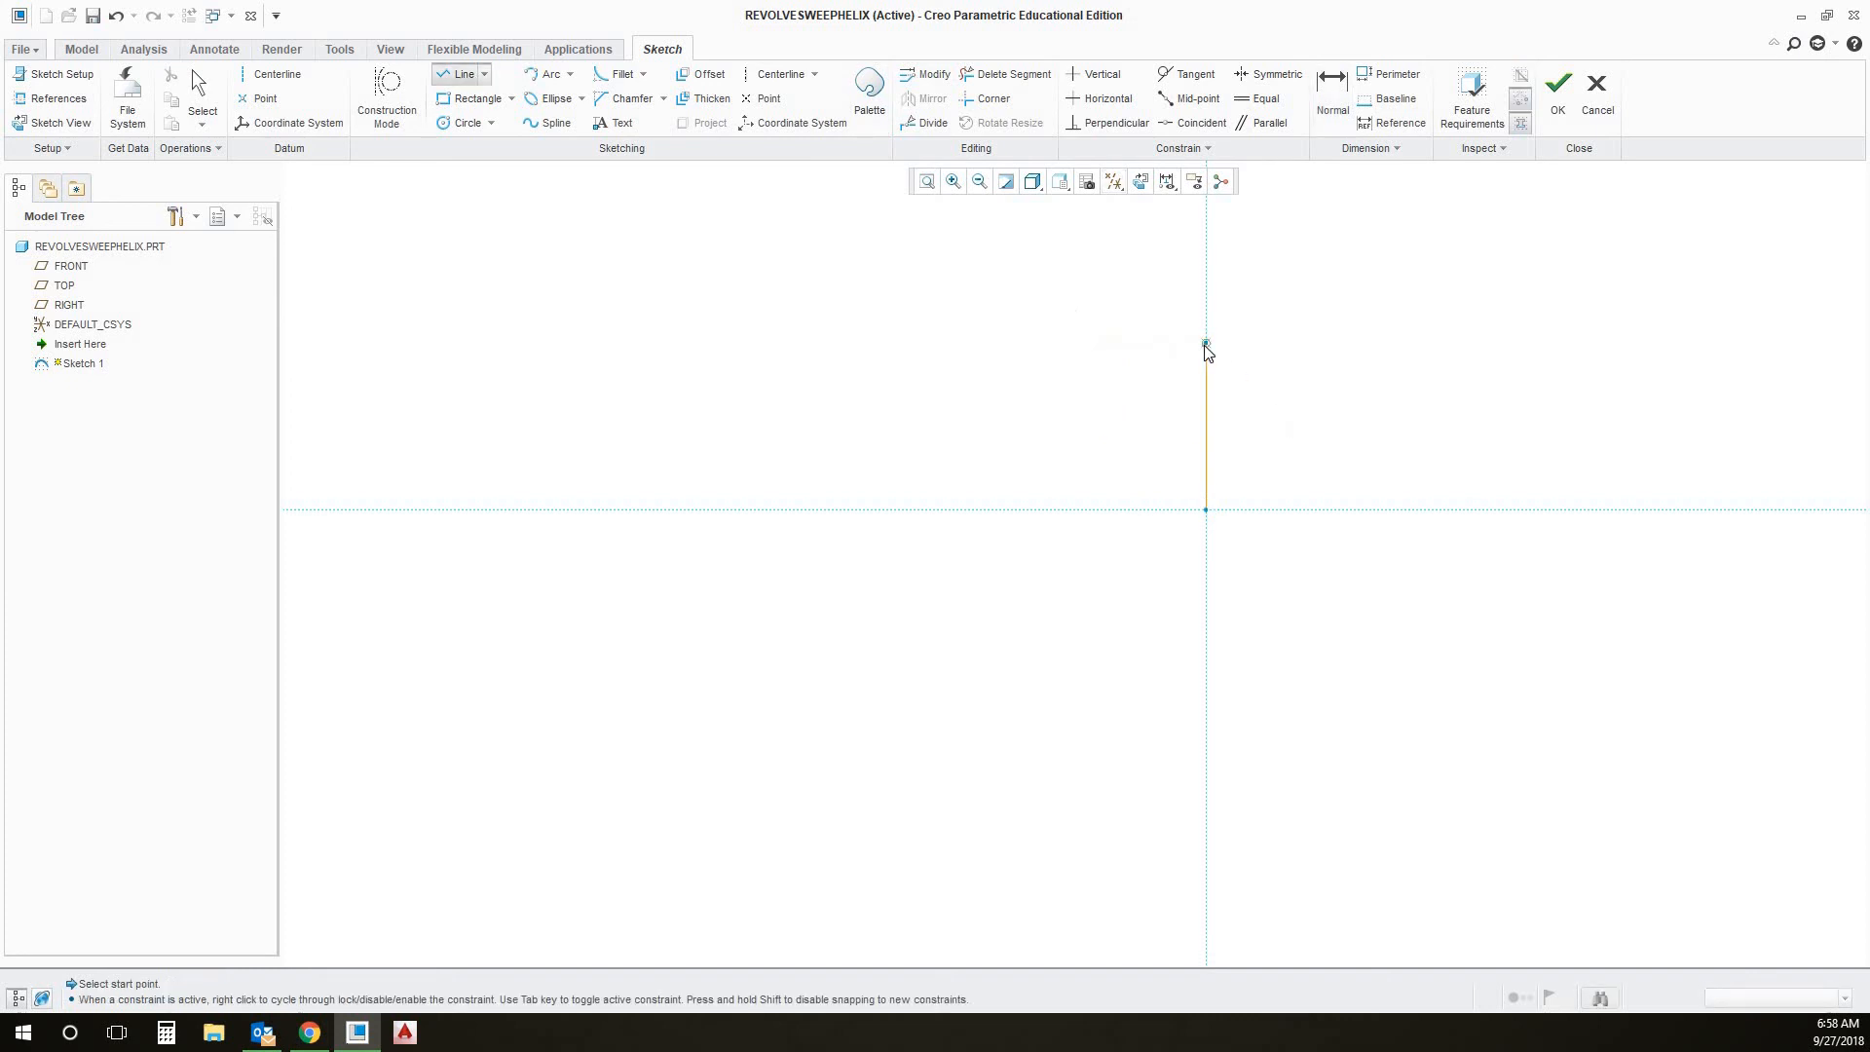
{"action": "left_click", "coordinate": [1206, 342]}
{"action": "left_click", "coordinate": [1372, 343]}
{"action": "left_click", "coordinate": [1370, 178]}
{"action": "left_click", "coordinate": [1332, 95]}
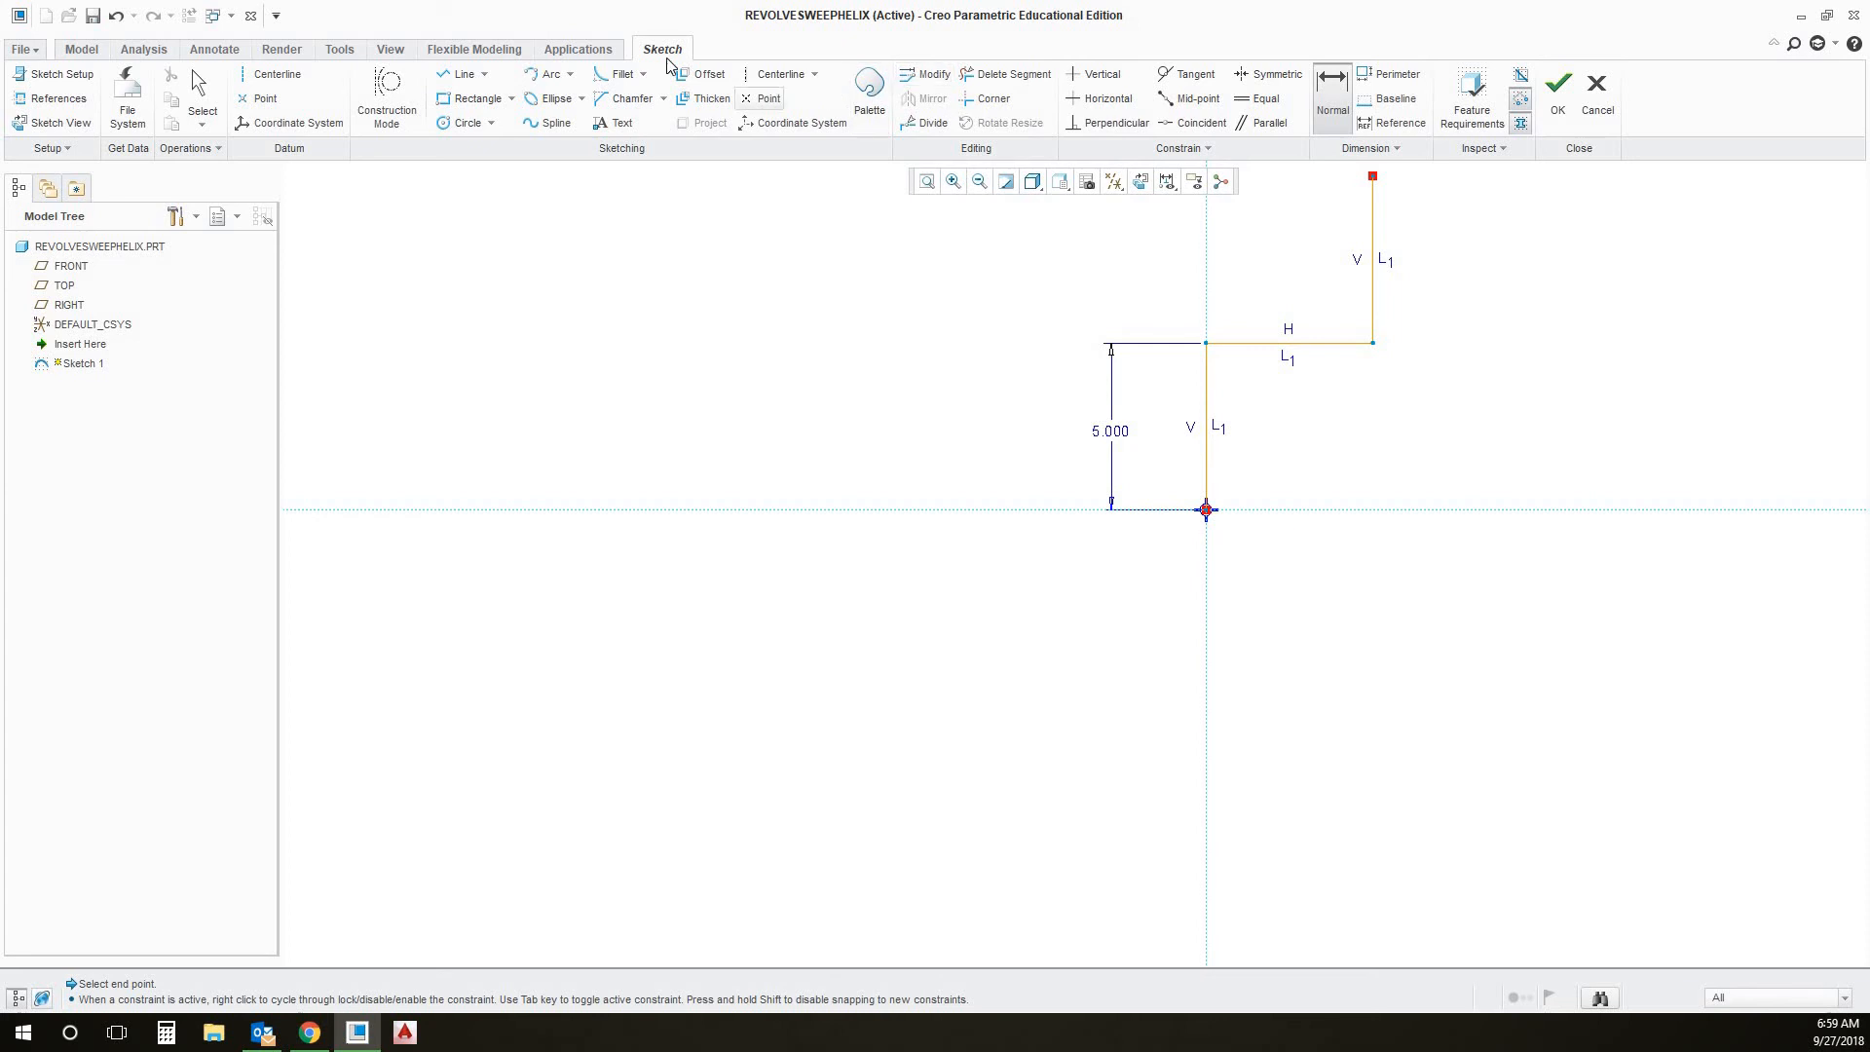
Fillet both corners of the stepped path, the lower inner one with a radius of about 0.7
{"action": "left_click", "coordinate": [619, 74]}
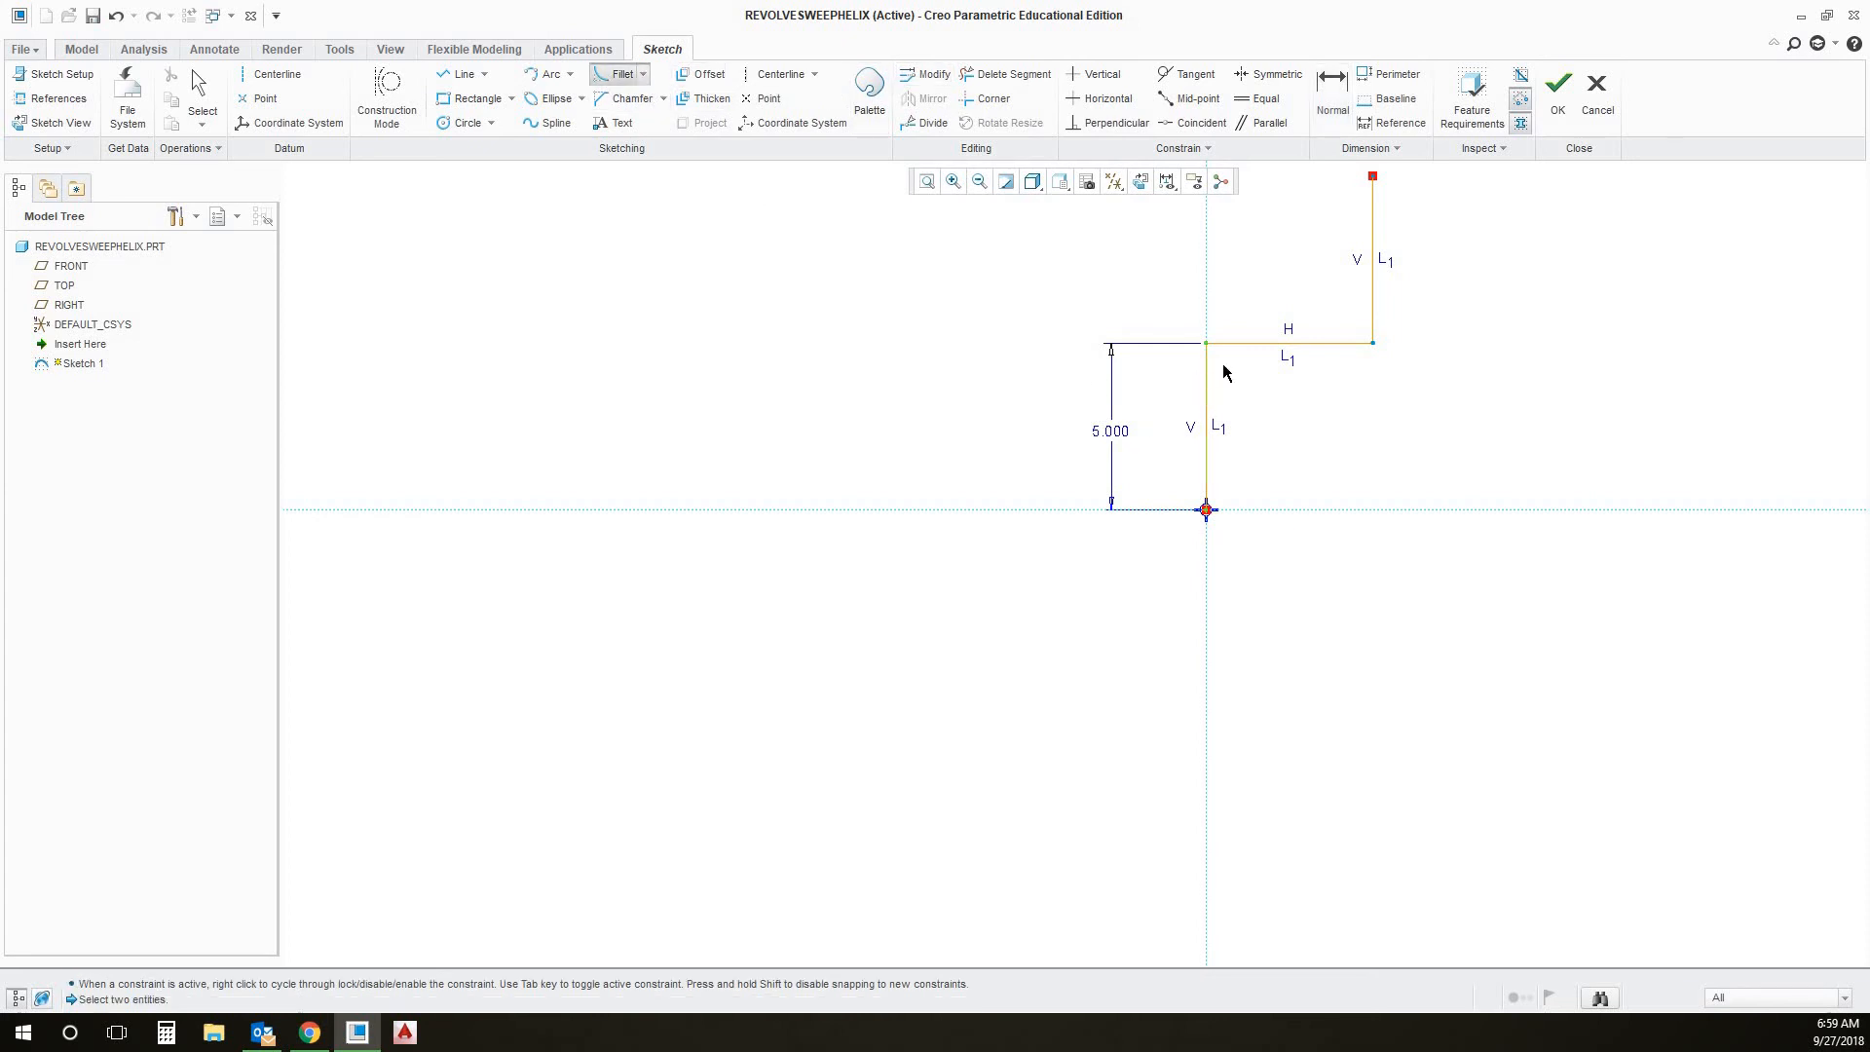
{"action": "left_click", "coordinate": [1208, 368]}
{"action": "left_click", "coordinate": [1330, 343]}
{"action": "left_click", "coordinate": [1369, 306]}
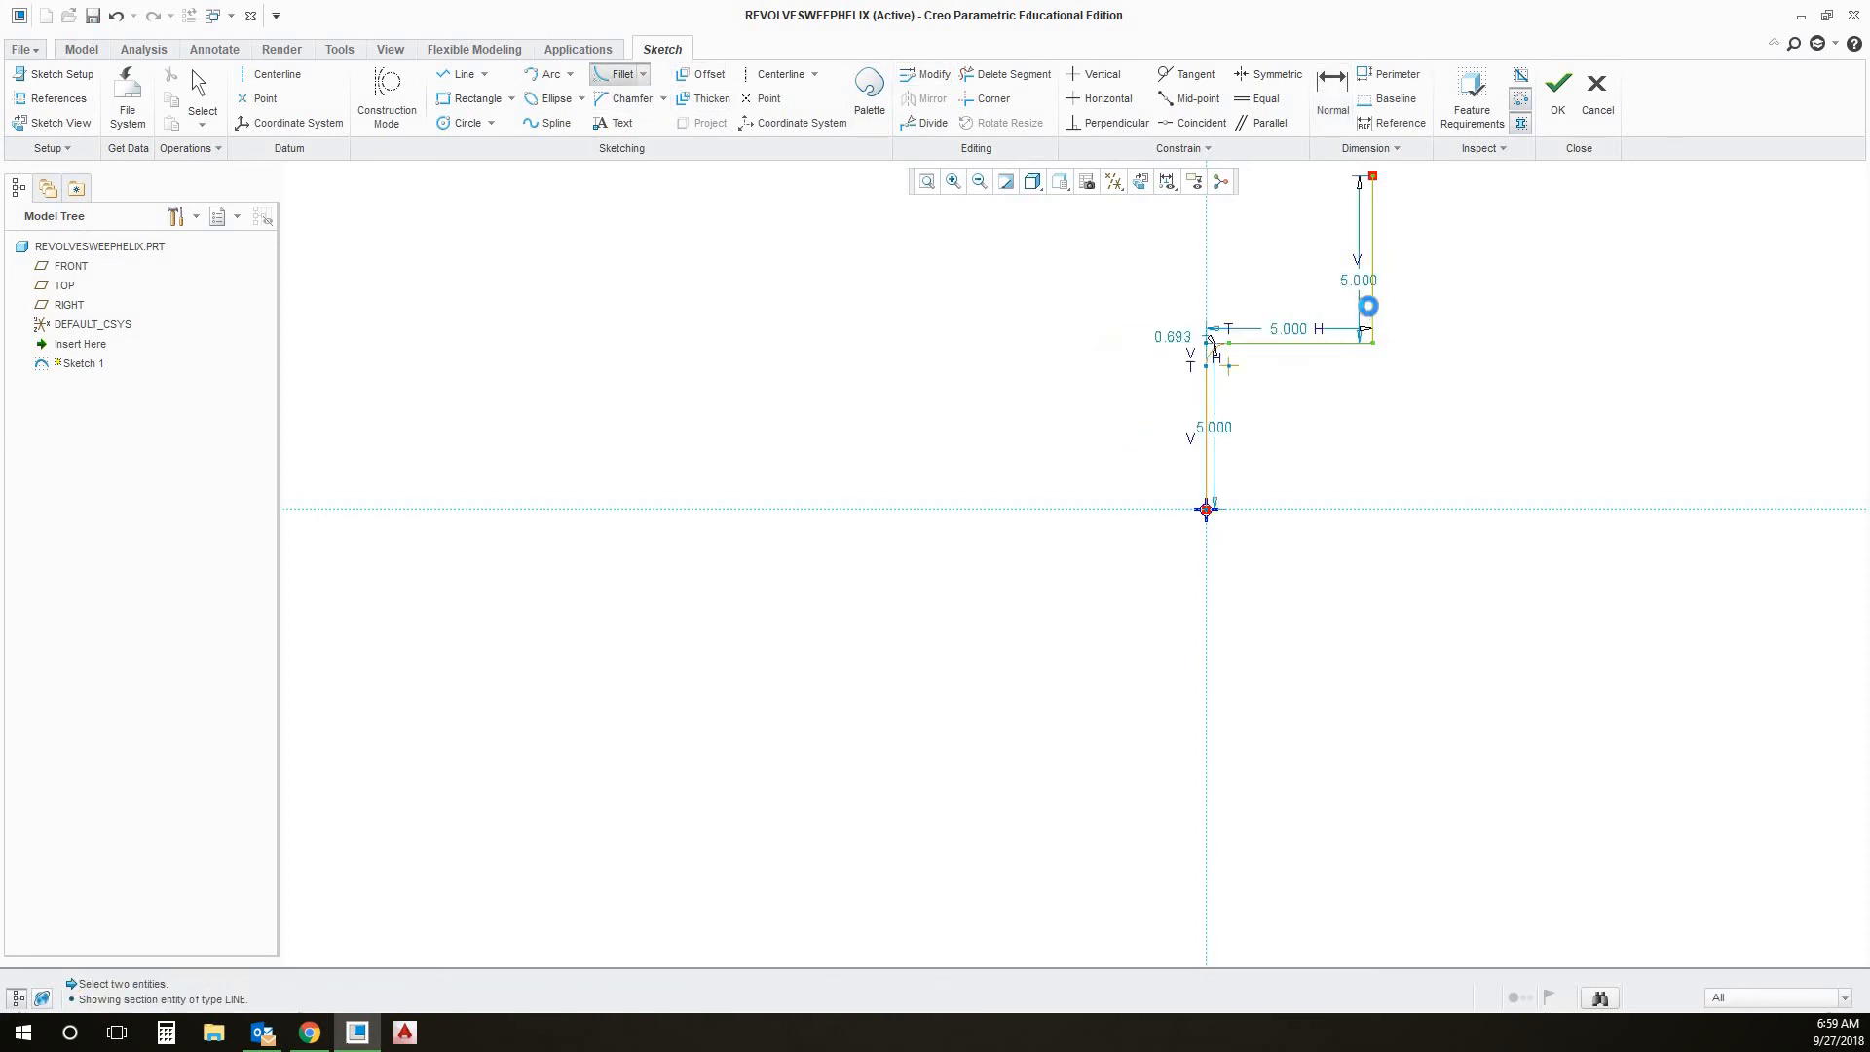
Set the radii of both corner fillets to 1
{"action": "left_click", "coordinate": [1340, 94]}
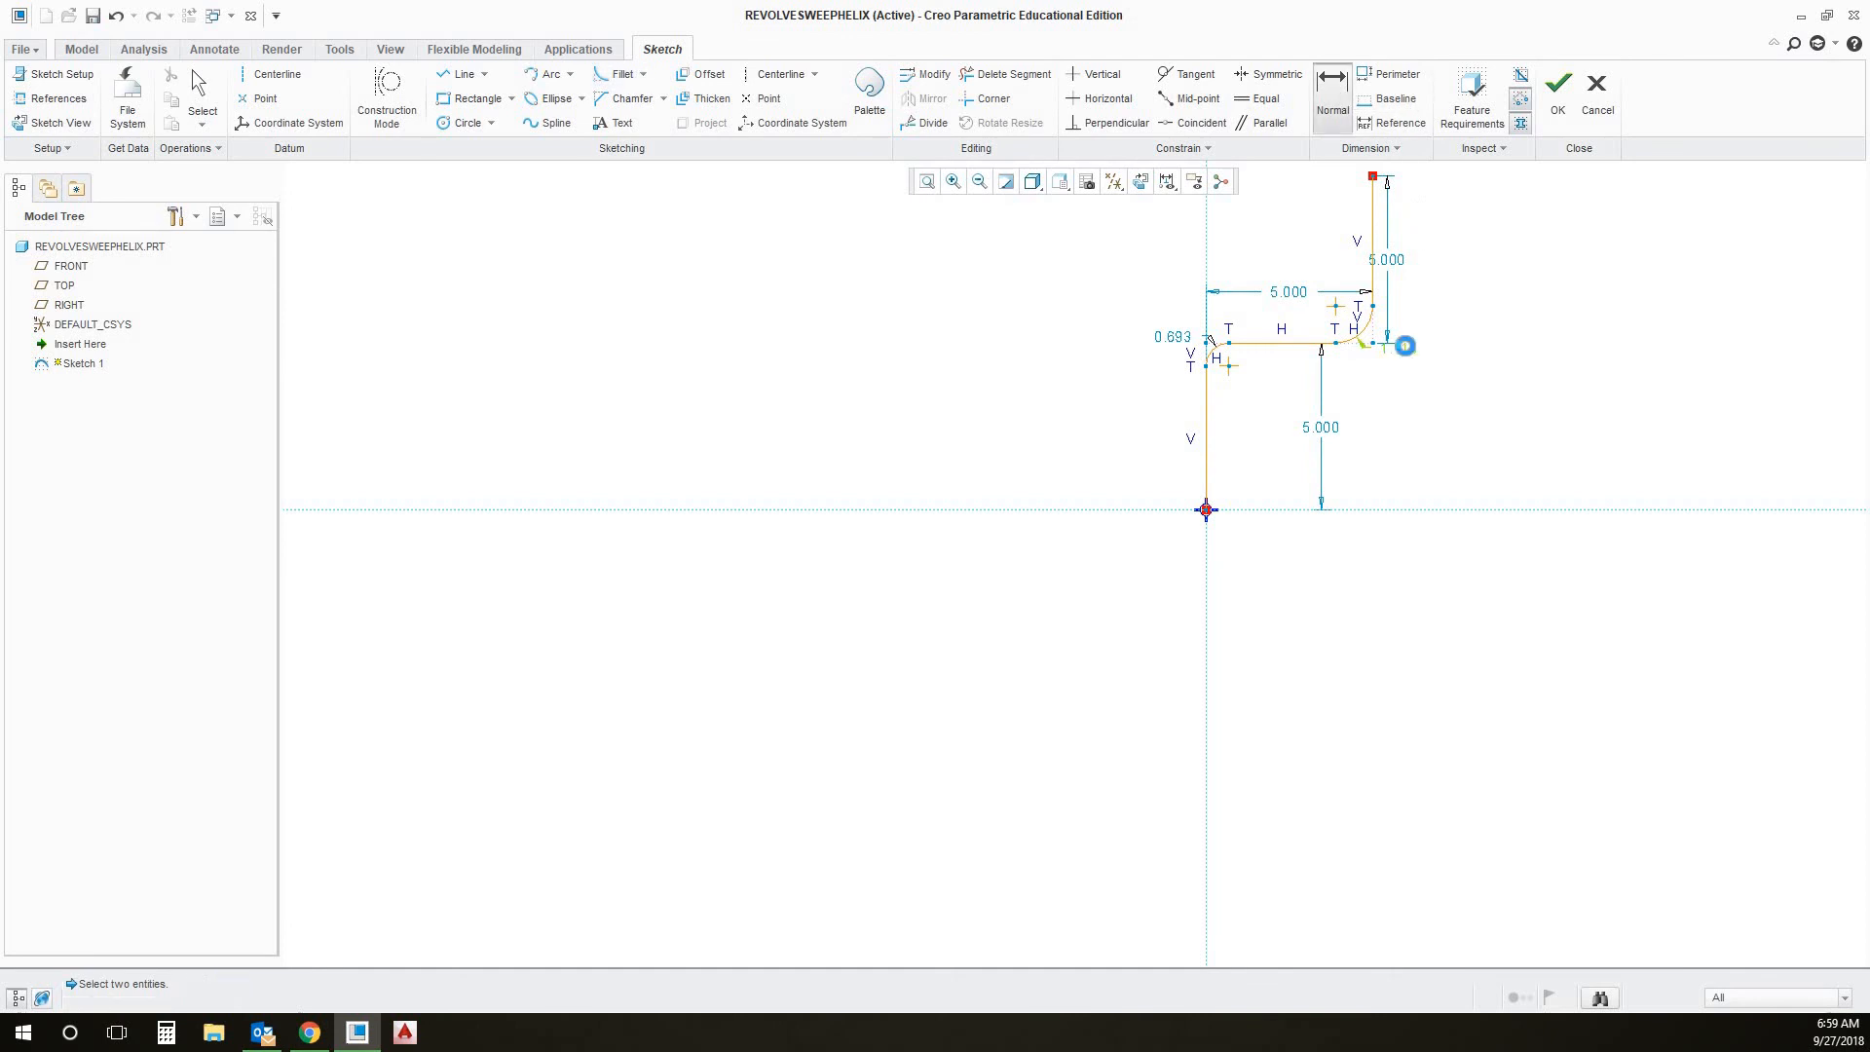
{"action": "double_click", "coordinate": [1405, 347]}
{"action": "type", "text": "1"}
{"action": "key", "text": "Return"}
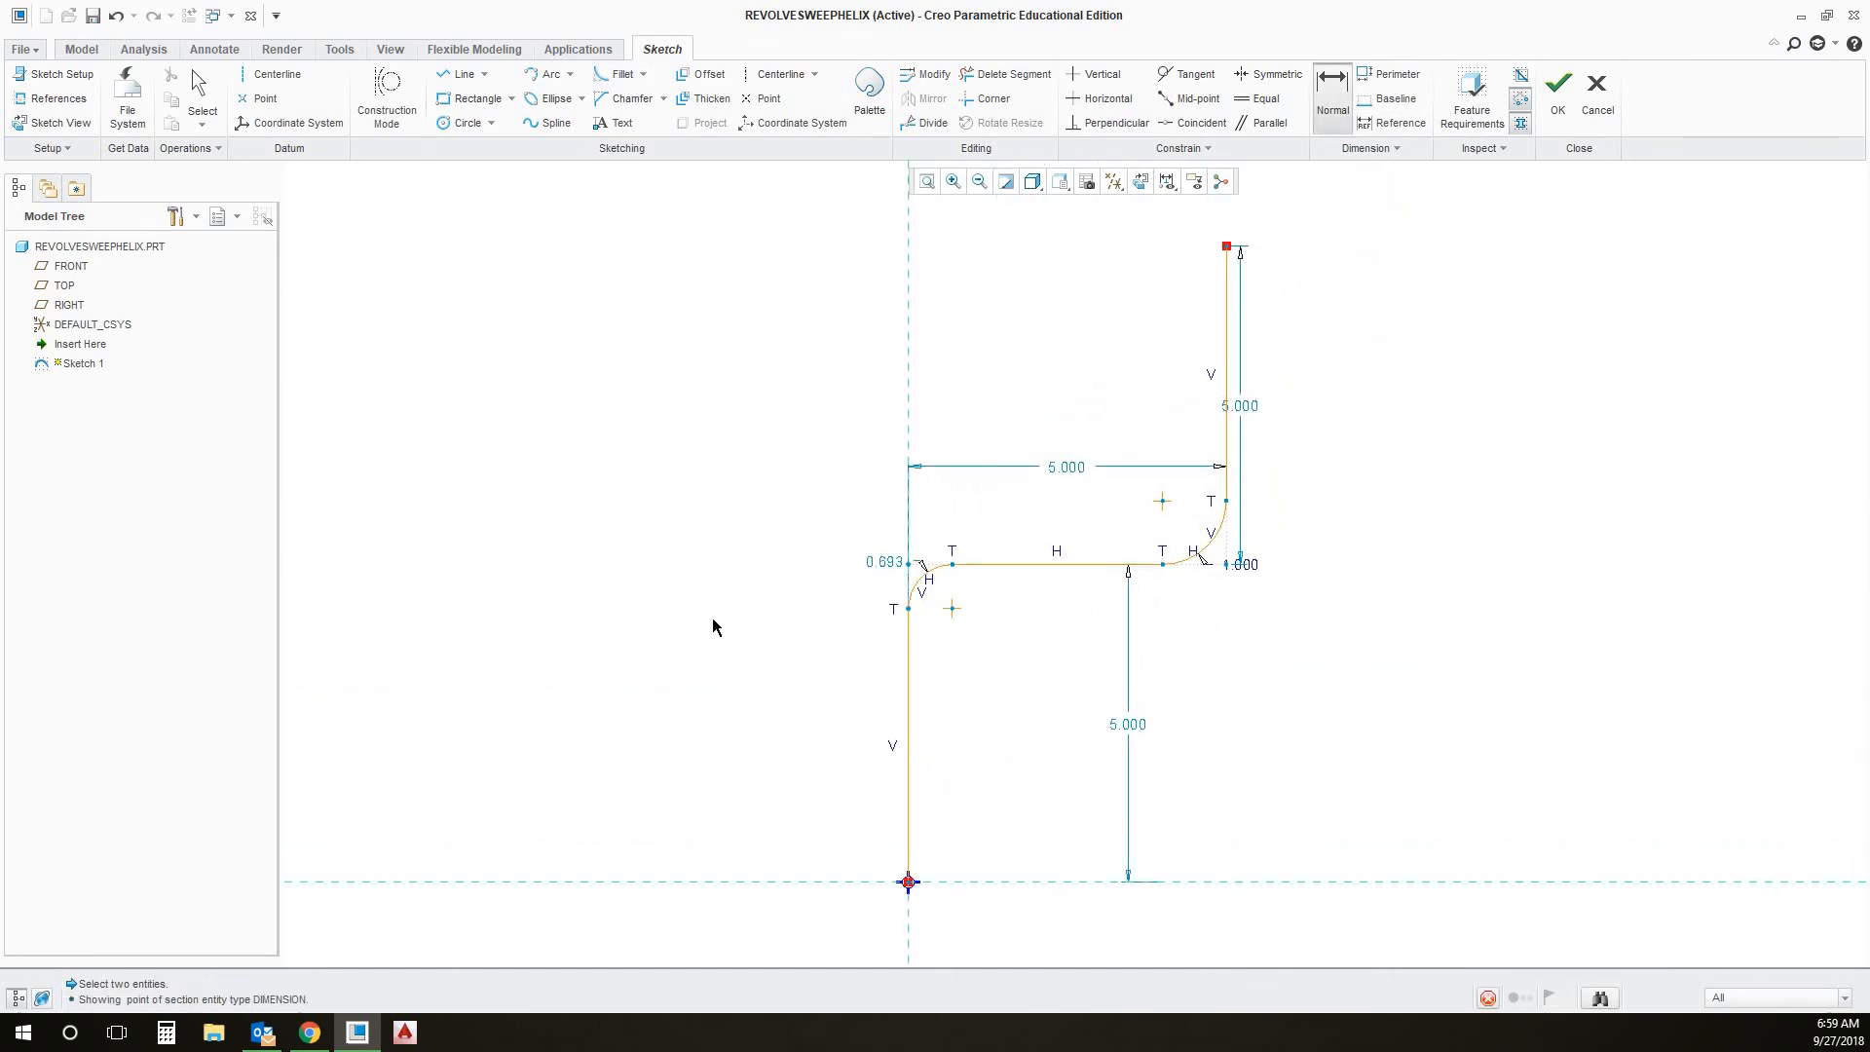
{"action": "double_click", "coordinate": [884, 563]}
{"action": "type", "text": "1"}
{"action": "key", "text": "Return"}
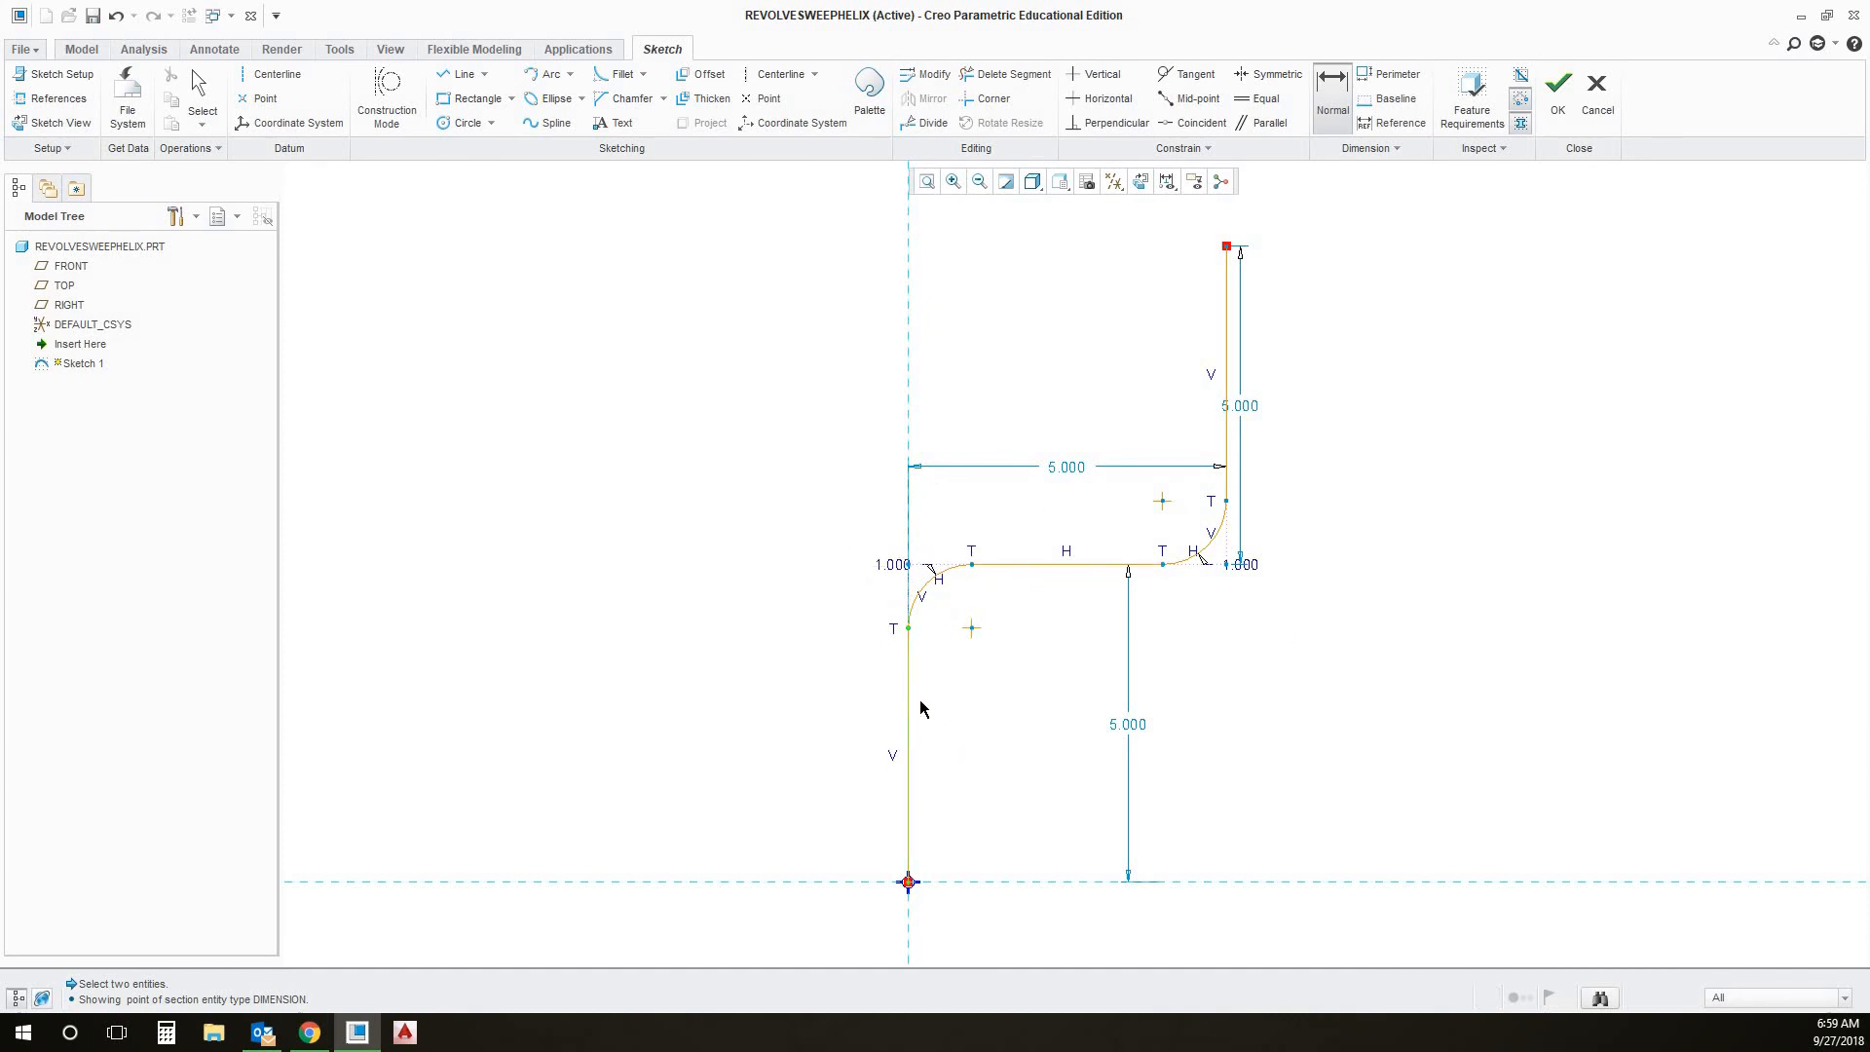
Dimension the path's horizontal offset, the height from the origin to the horizontal segment, and the upper segment's height as 5 each
{"action": "middle_click", "coordinate": [1074, 411]}
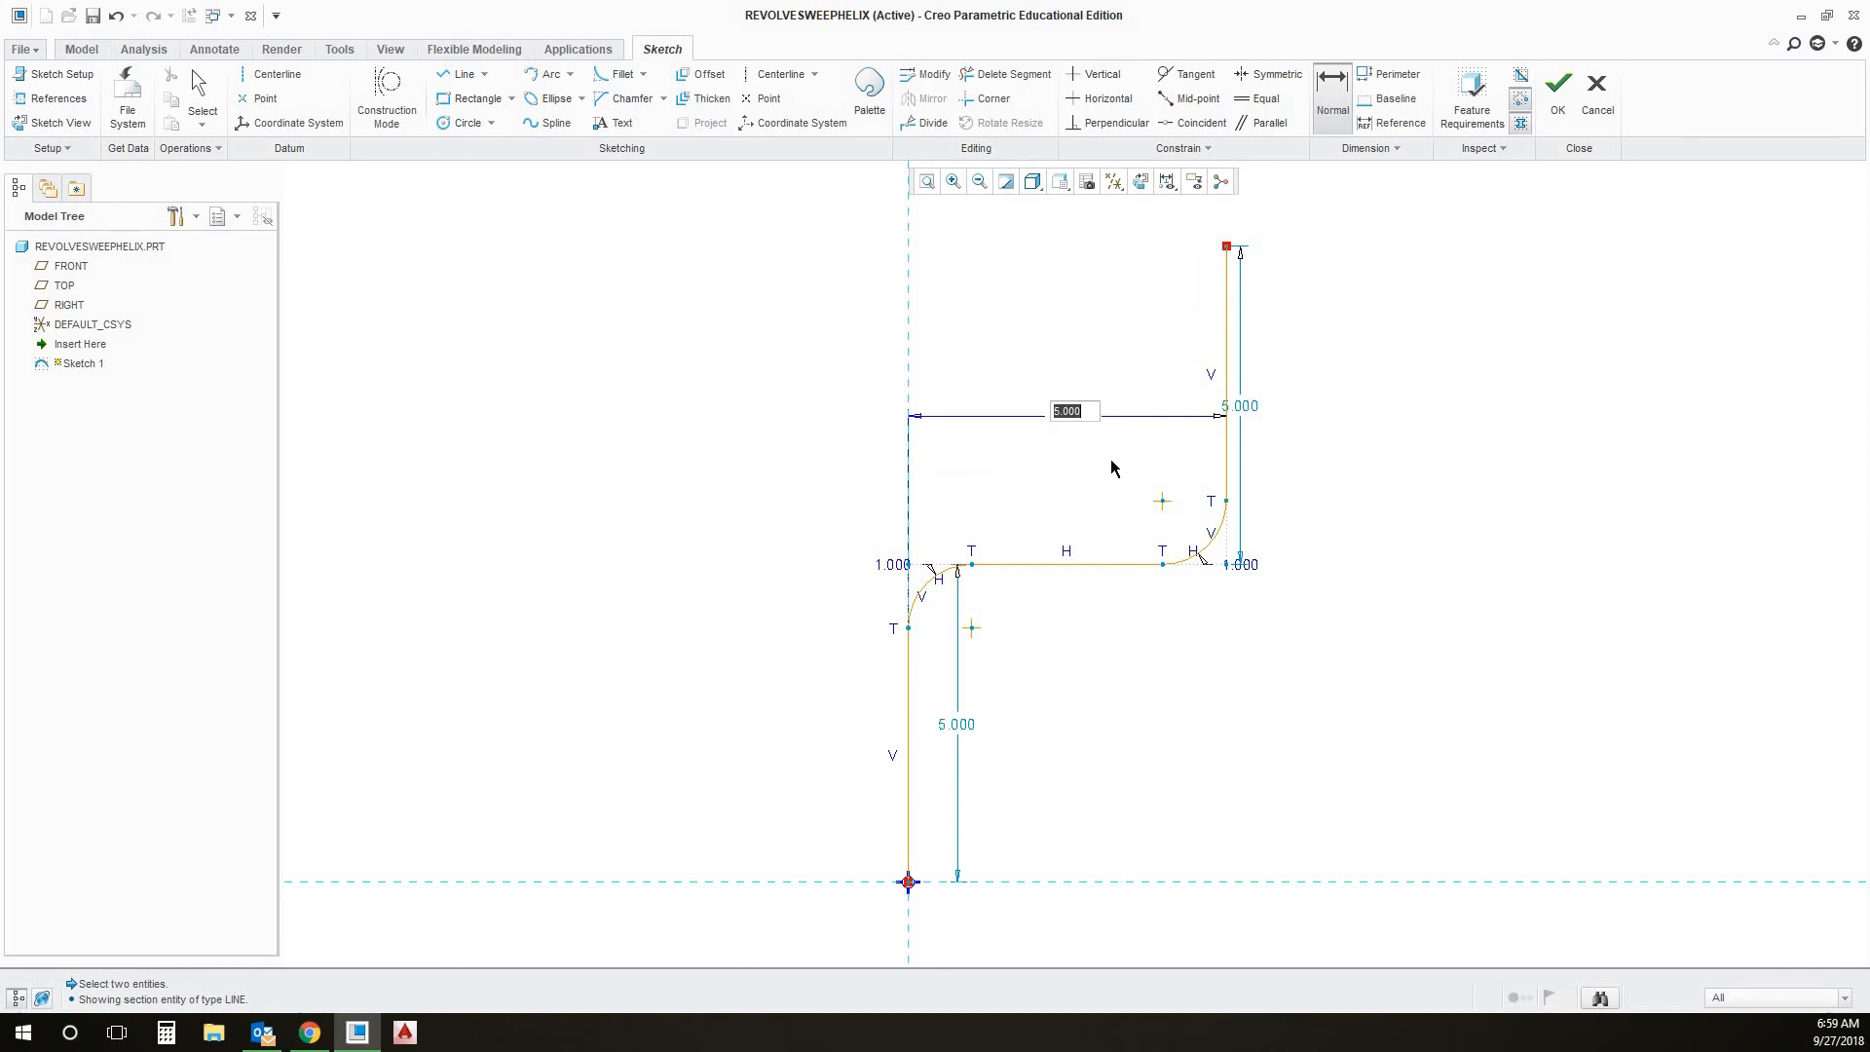
{"action": "middle_click", "coordinate": [1111, 460]}
{"action": "left_click", "coordinate": [1084, 565]}
{"action": "left_click", "coordinate": [908, 881]}
{"action": "middle_click", "coordinate": [1054, 775]}
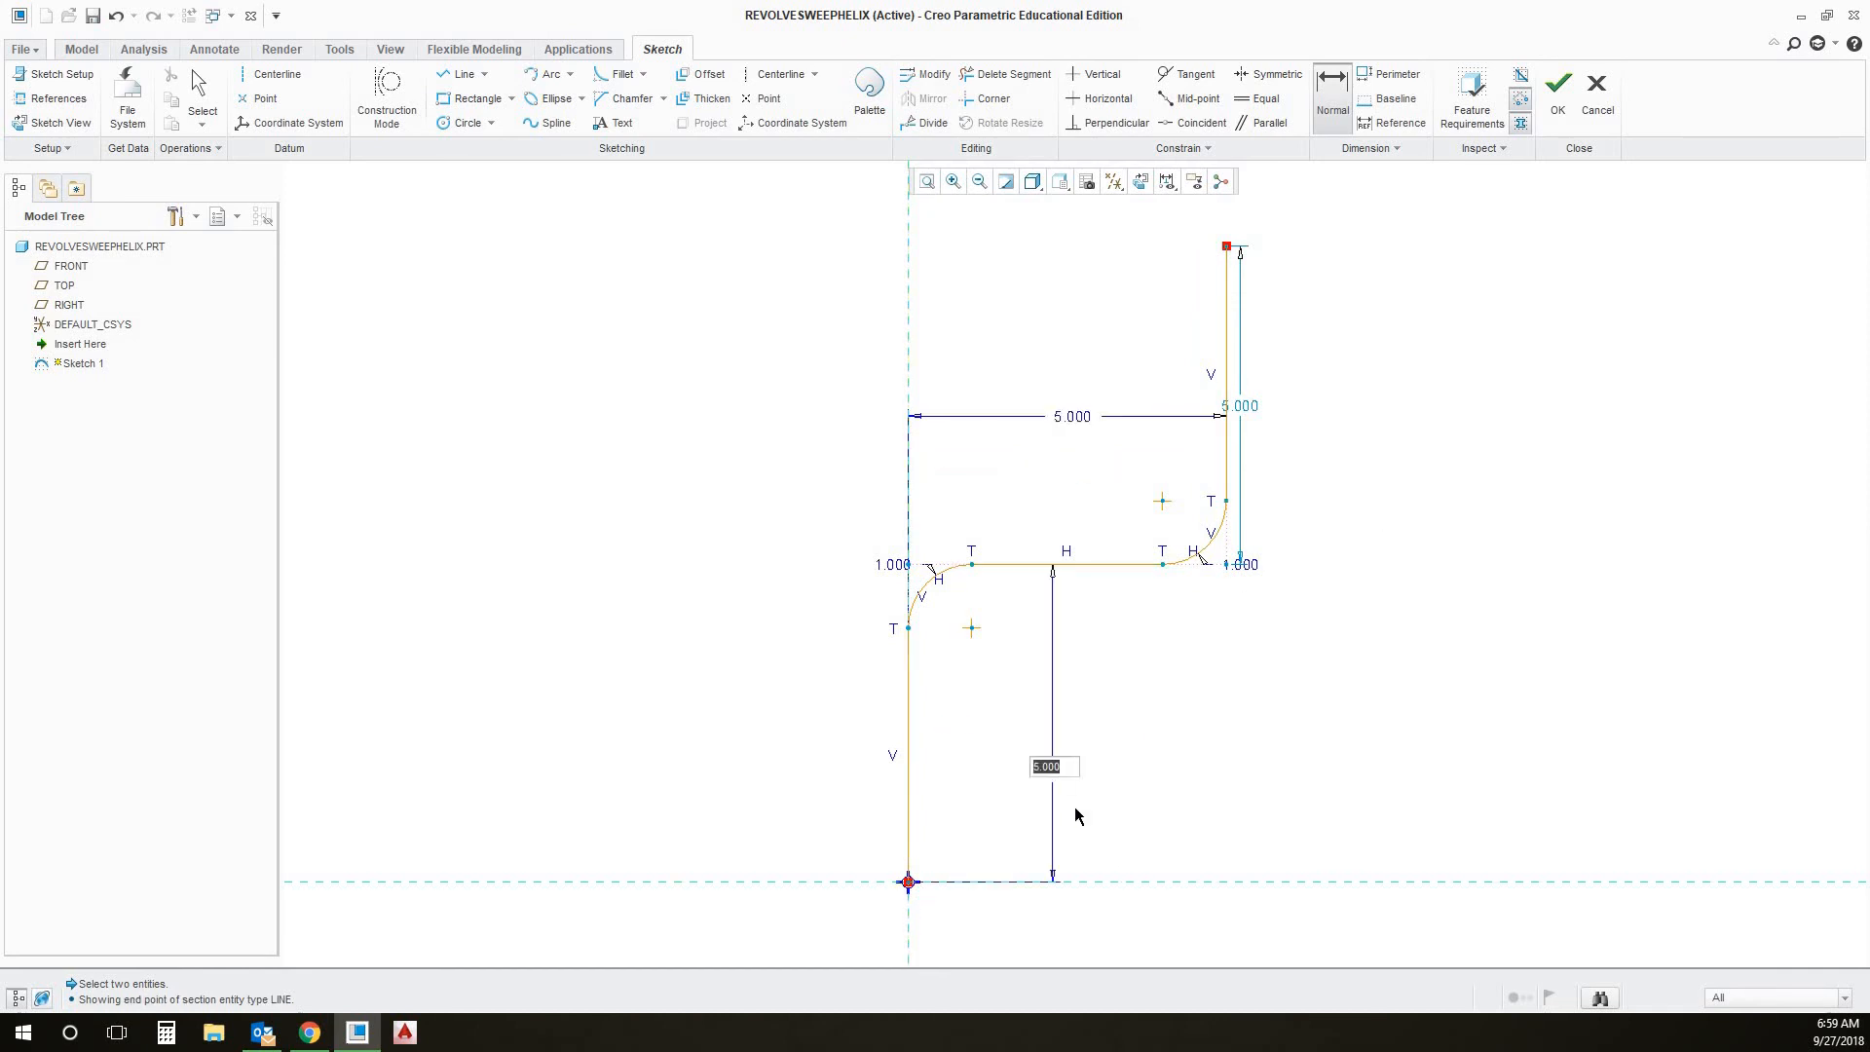
{"action": "middle_click", "coordinate": [1075, 814]}
{"action": "left_click", "coordinate": [1121, 565]}
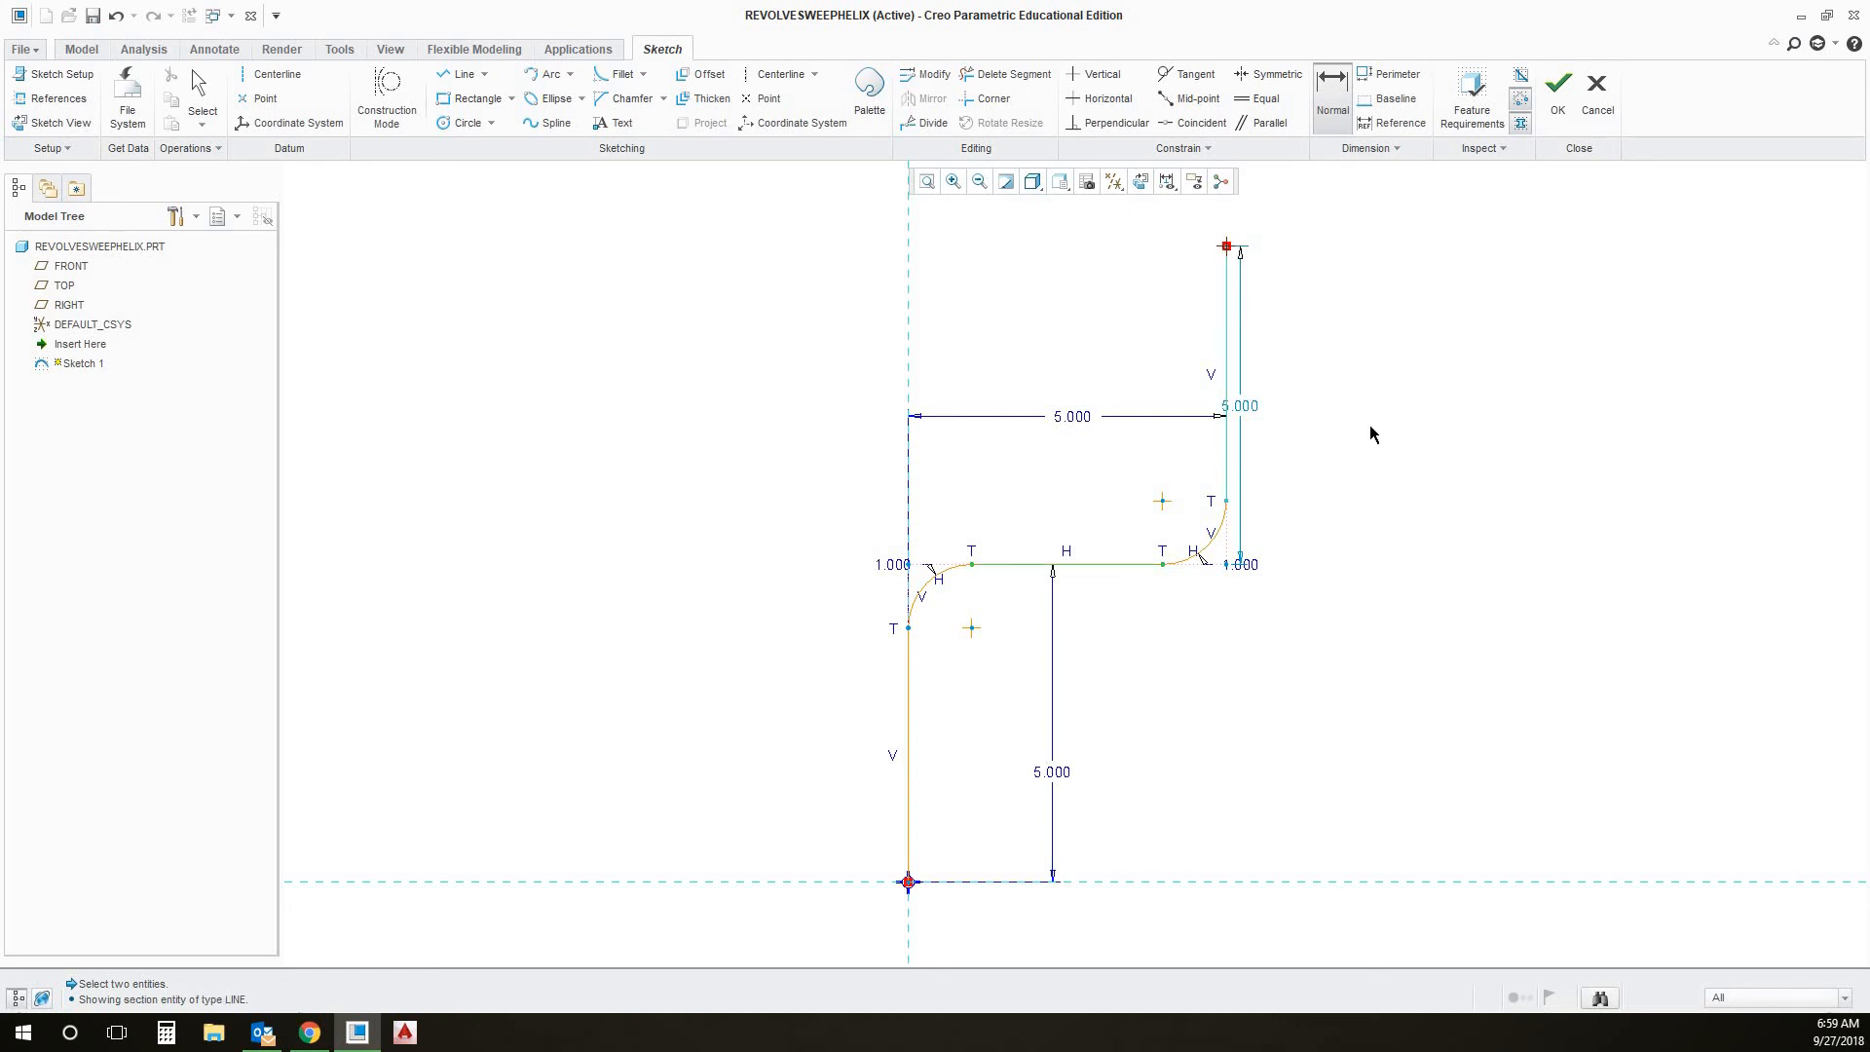
{"action": "middle_click", "coordinate": [1368, 427]}
{"action": "middle_click", "coordinate": [1376, 436]}
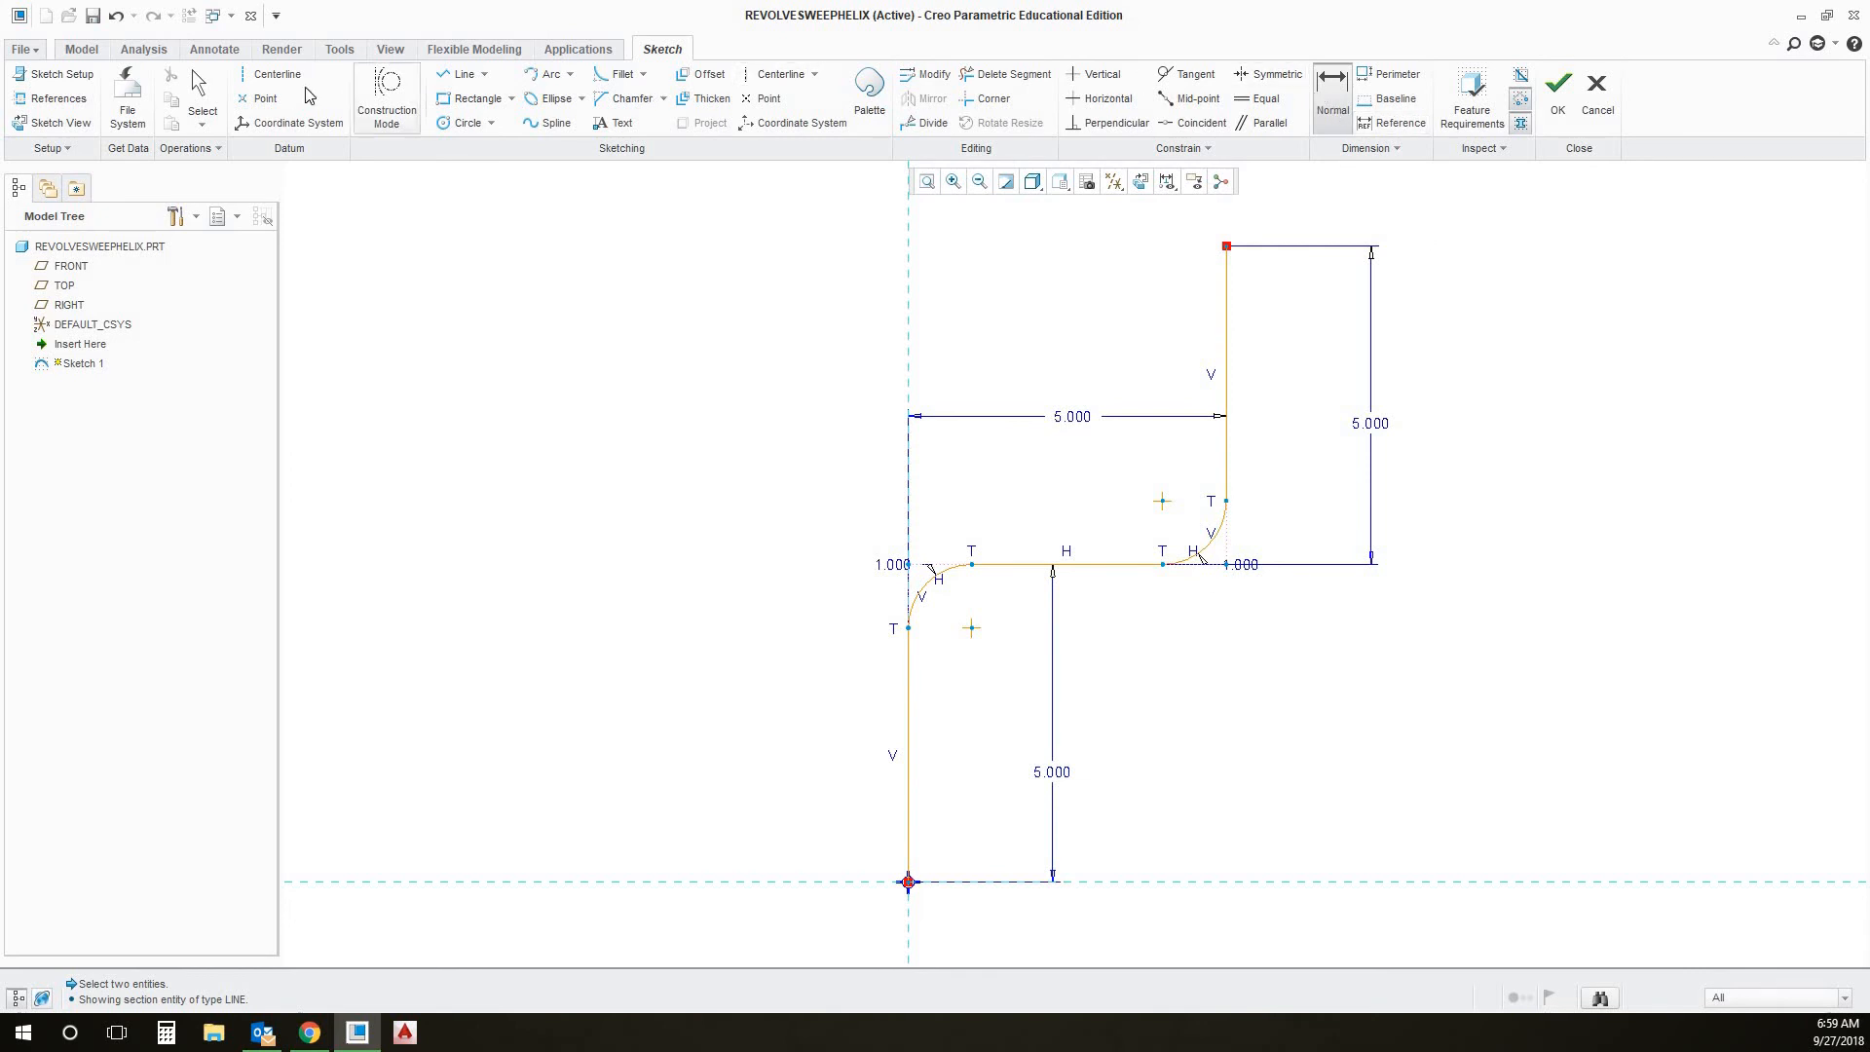
Move the two fillet radius dimensions clear of the path and finish the sketch
{"action": "left_click", "coordinate": [202, 95]}
{"action": "left_click_drag", "start_coordinate": [890, 572], "coordinate": [816, 542]}
{"action": "left_click_drag", "start_coordinate": [1223, 574], "coordinate": [1278, 625]}
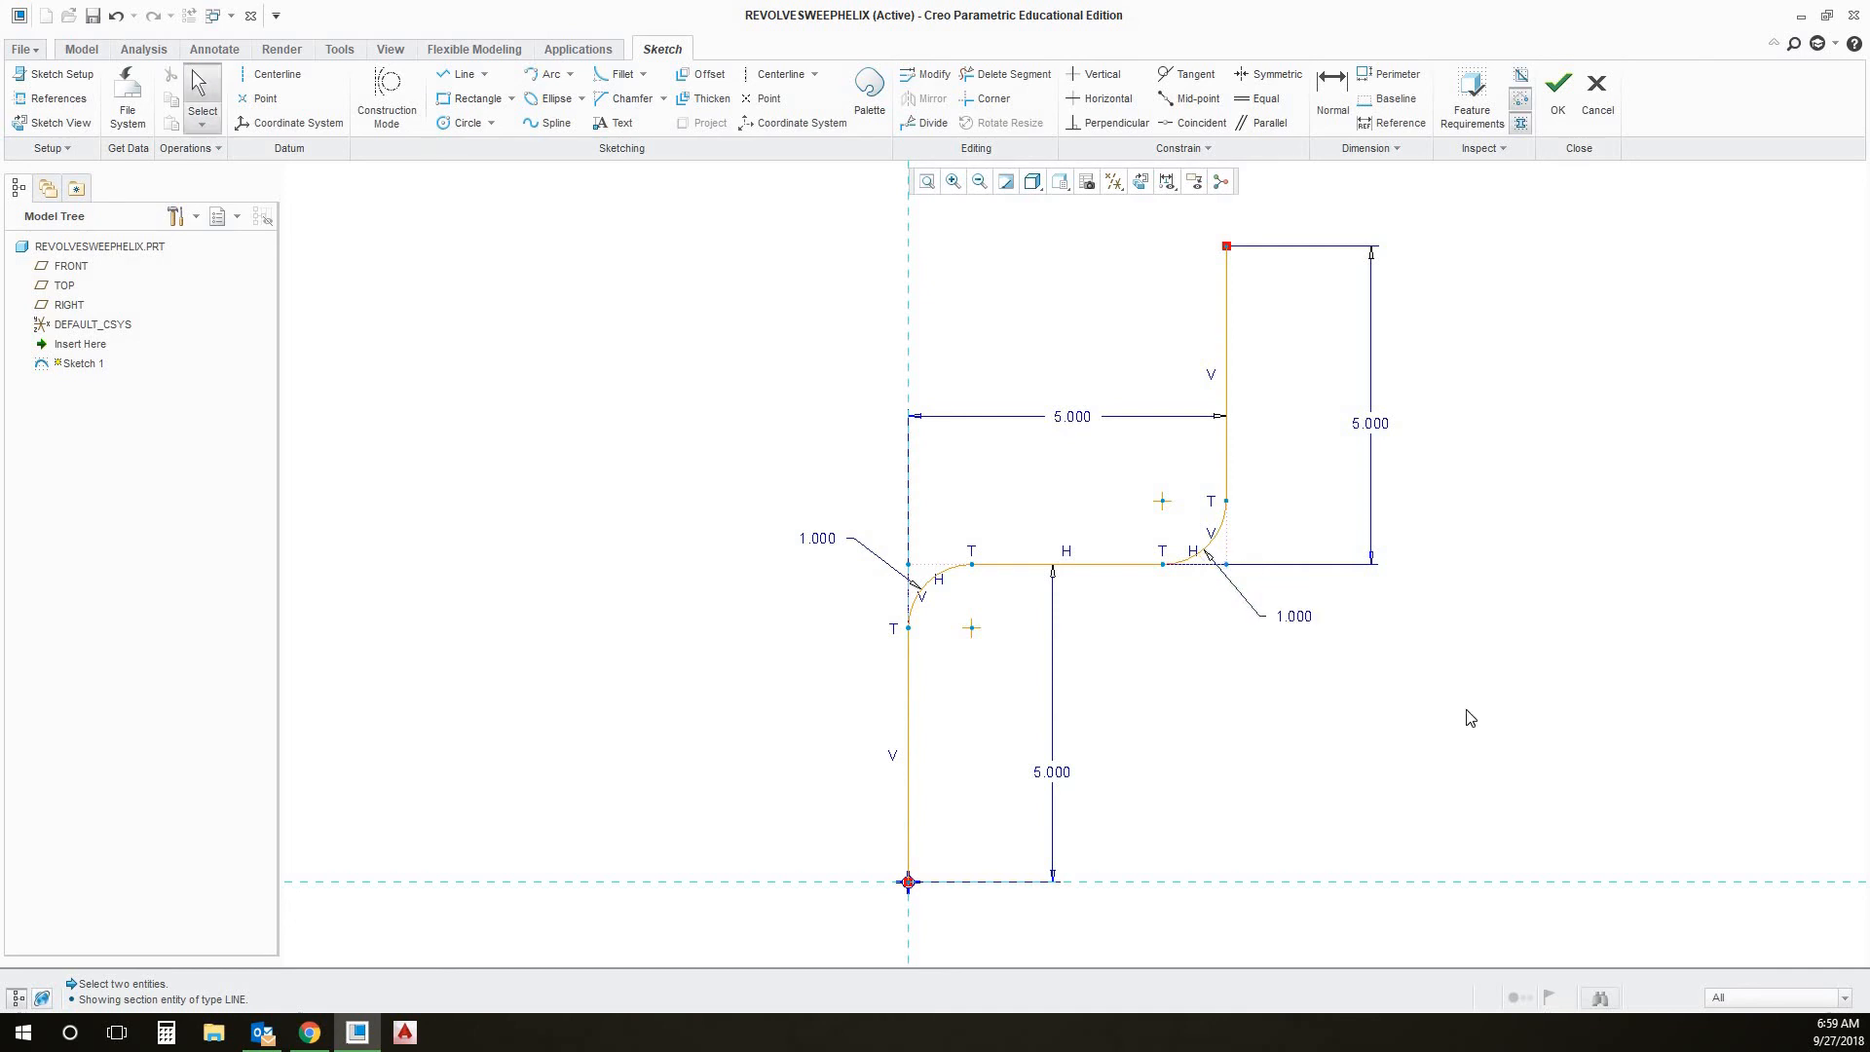
{"action": "left_click", "coordinate": [1558, 90]}
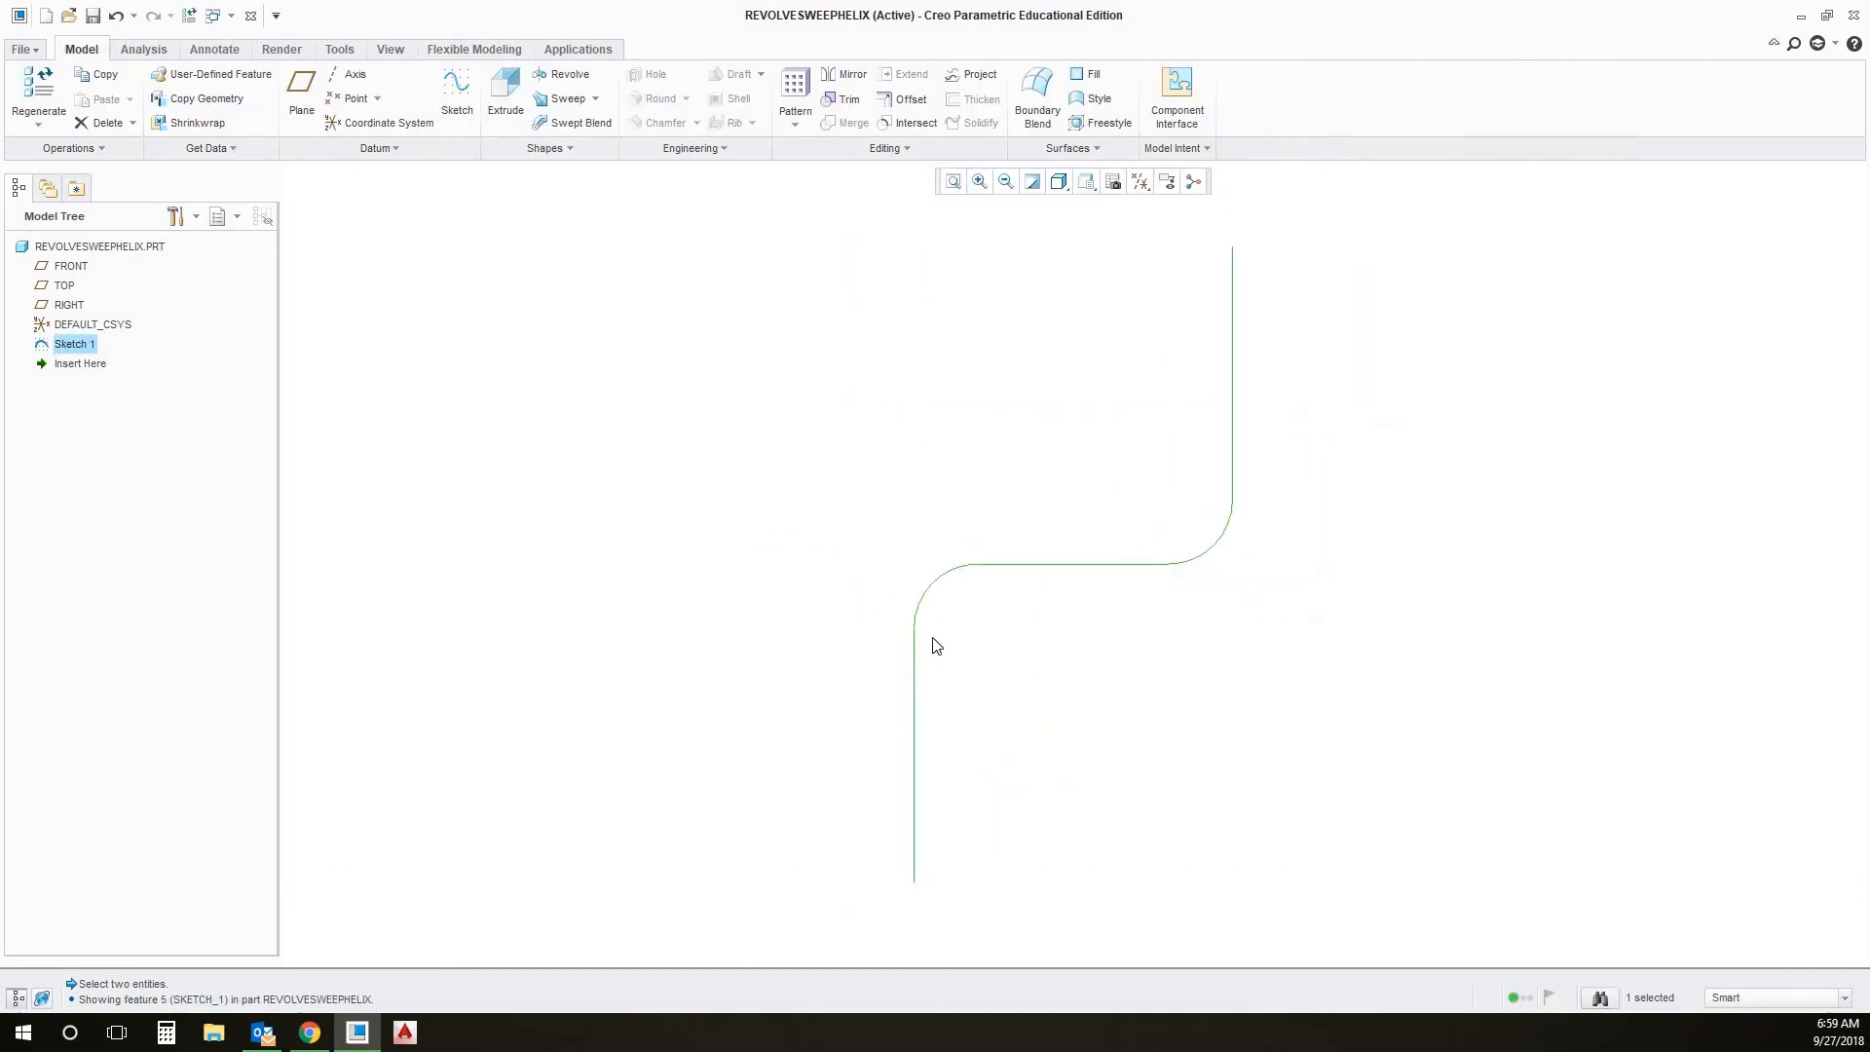
Start a sweep along the sketched path and switch its start point to the path's lower end
{"action": "left_click", "coordinate": [563, 100]}
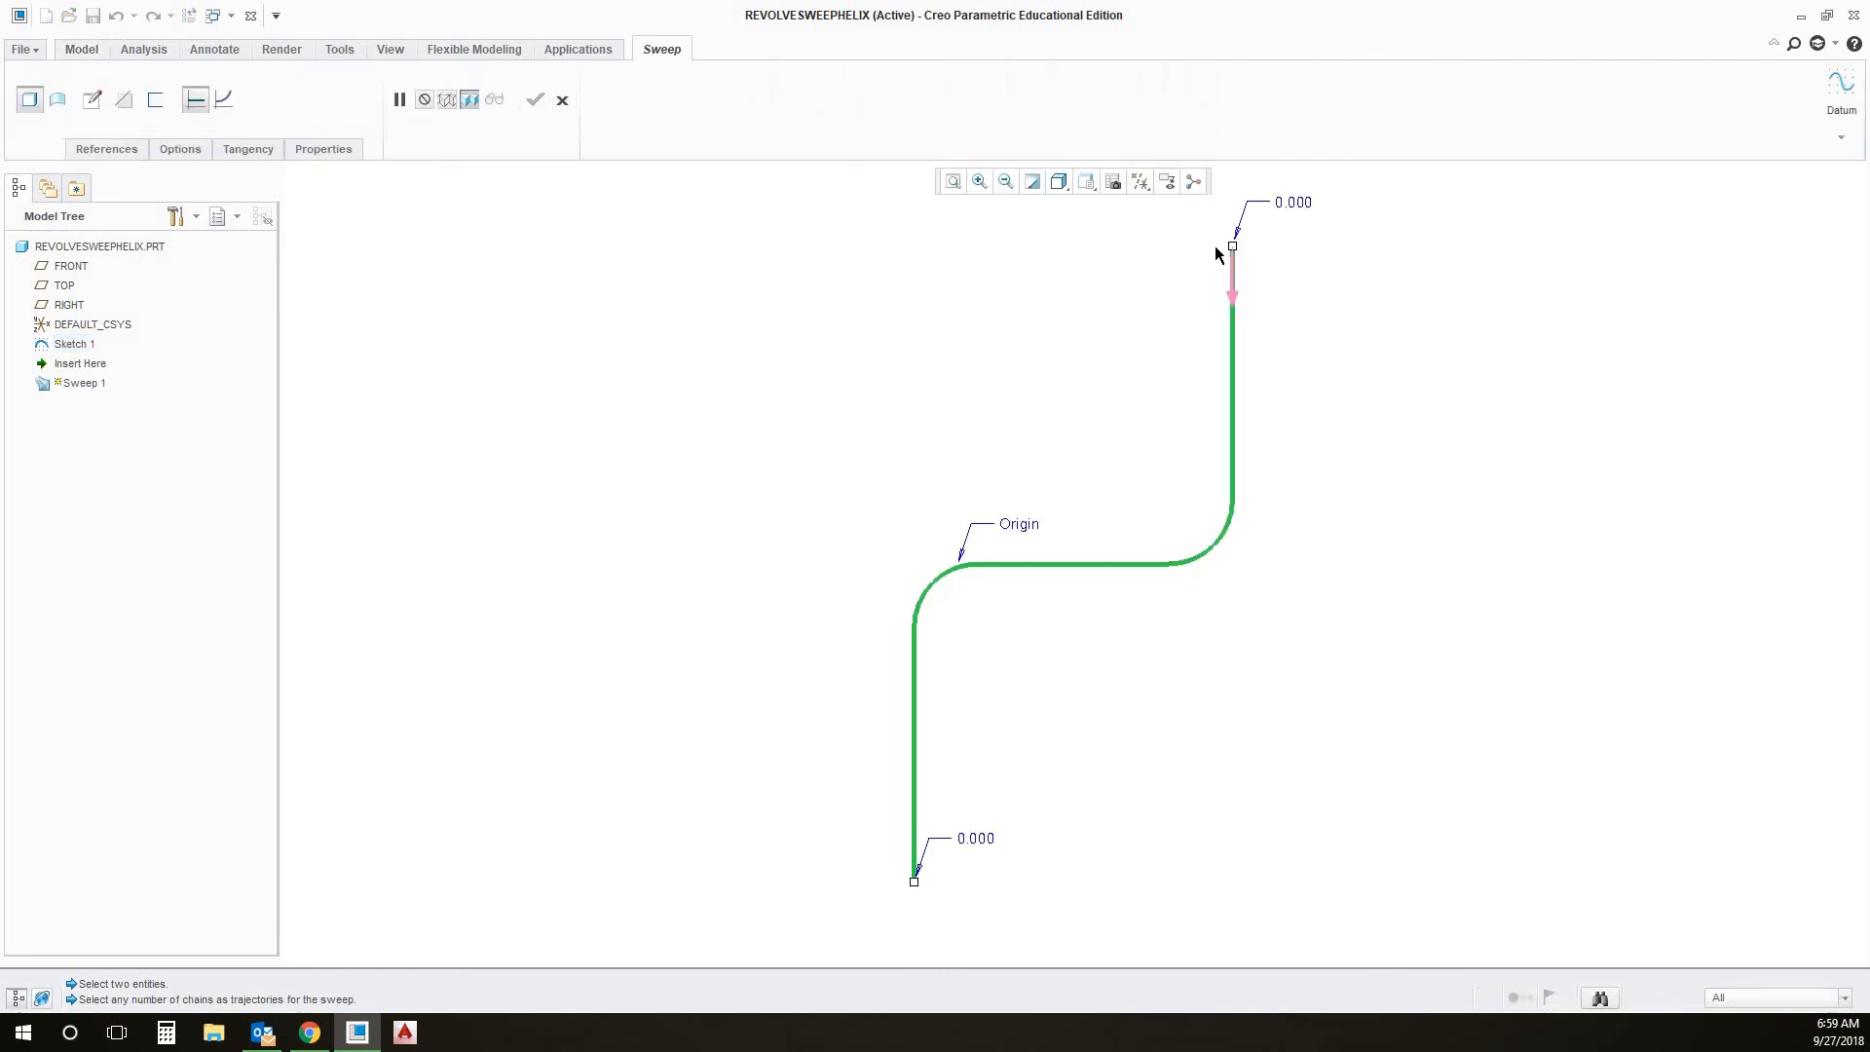
{"action": "left_click", "coordinate": [1233, 284]}
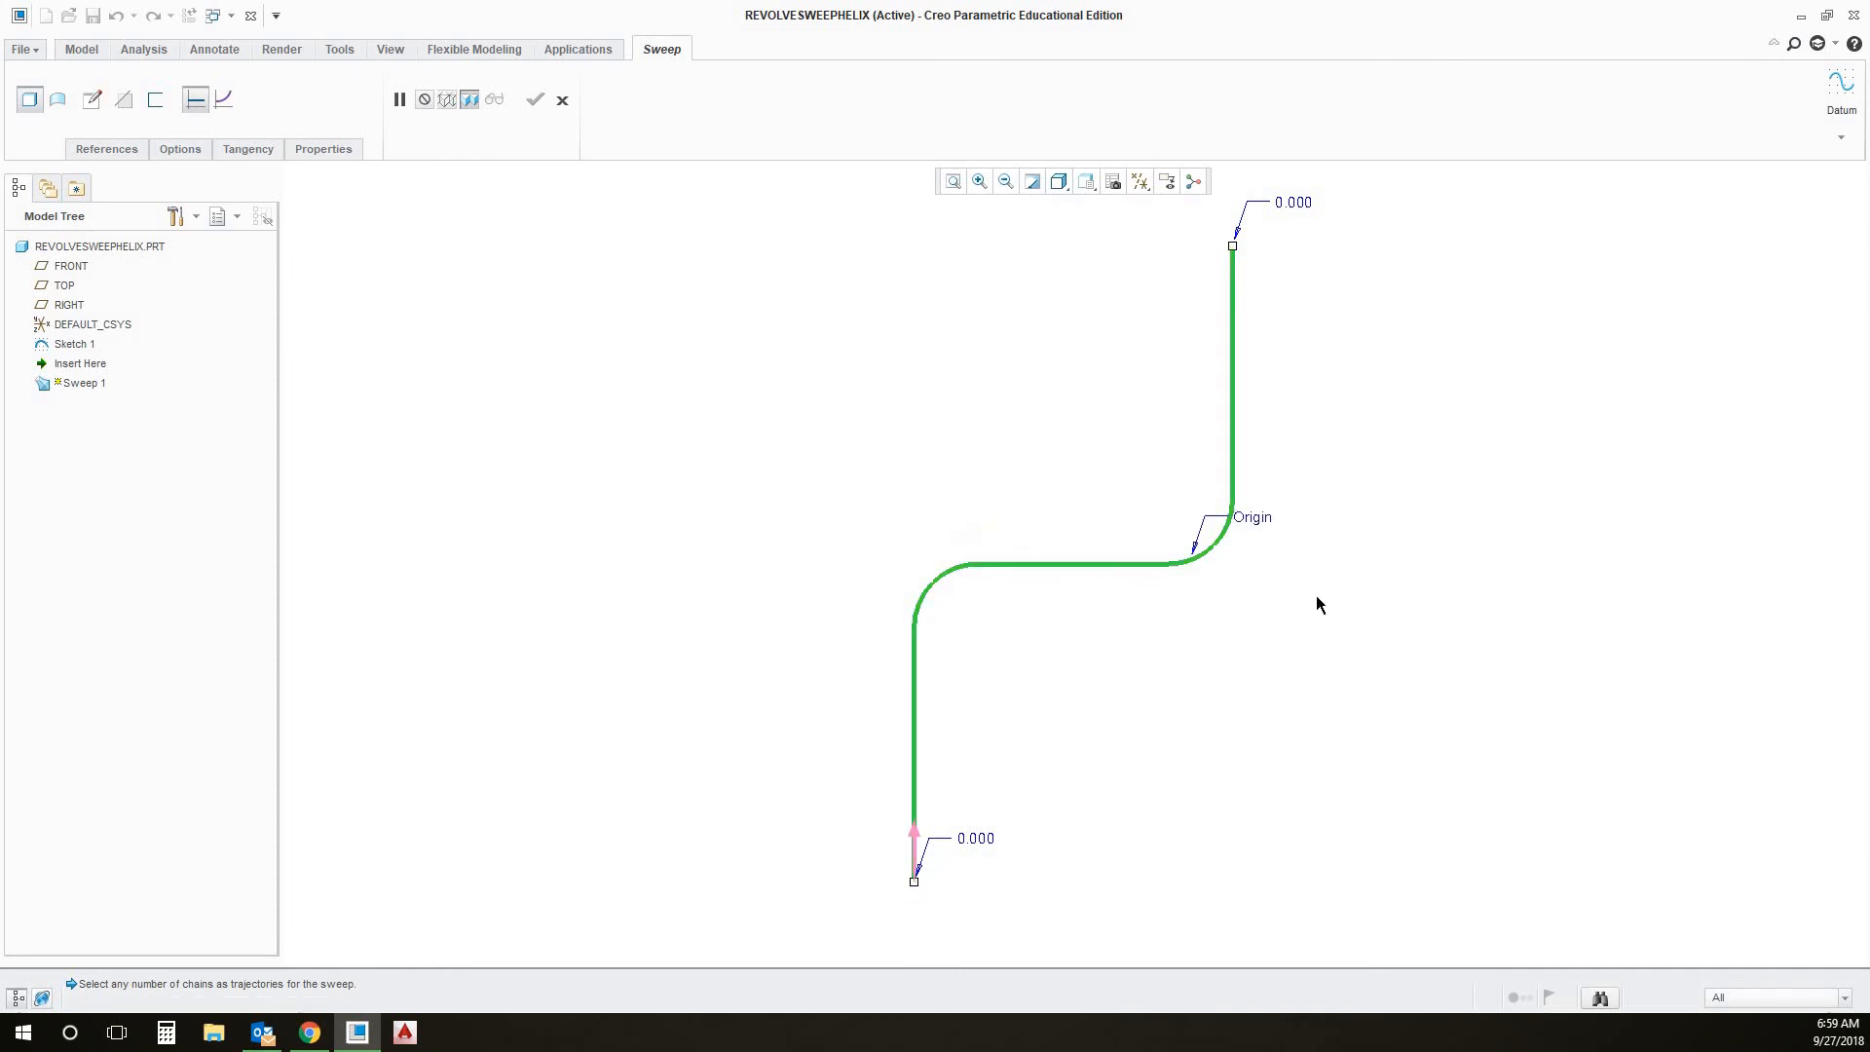
Sketch the sweep section as a circle centred on the path's start point and set its diameter to 0.5
{"action": "left_click", "coordinate": [93, 100]}
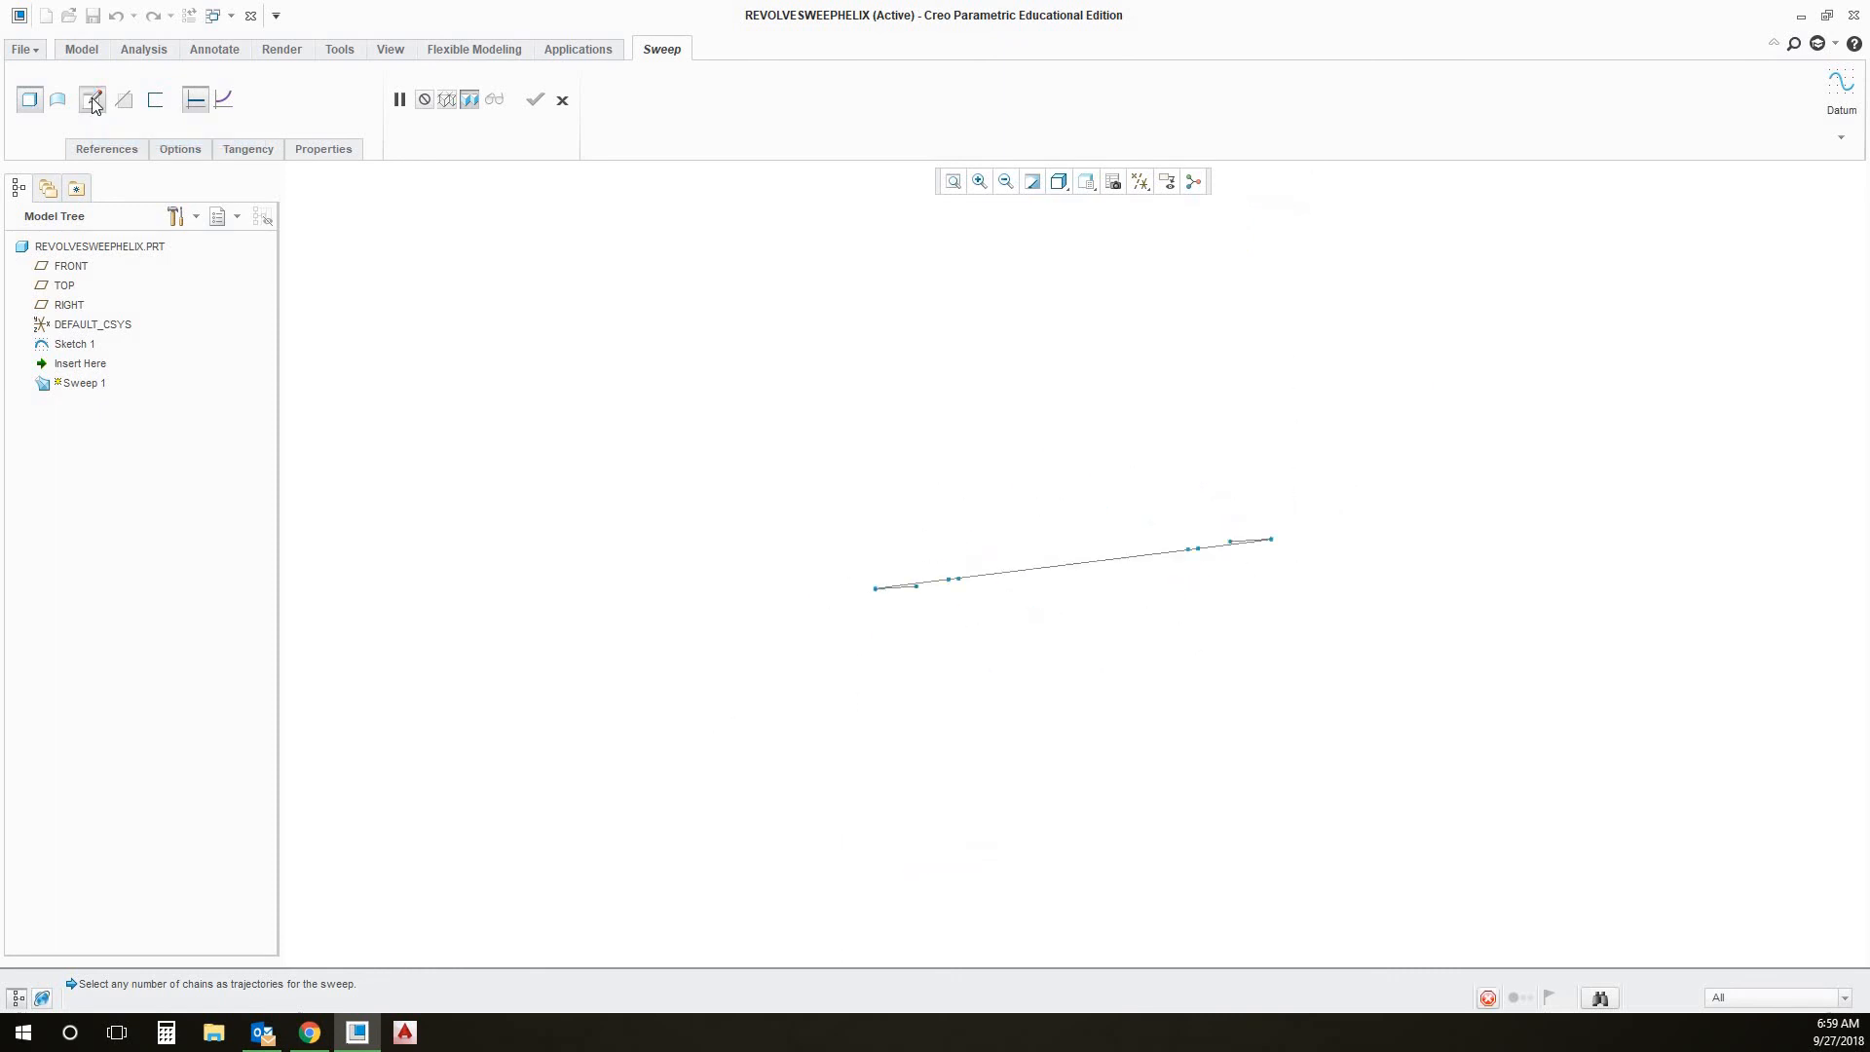
{"action": "left_click", "coordinate": [470, 124]}
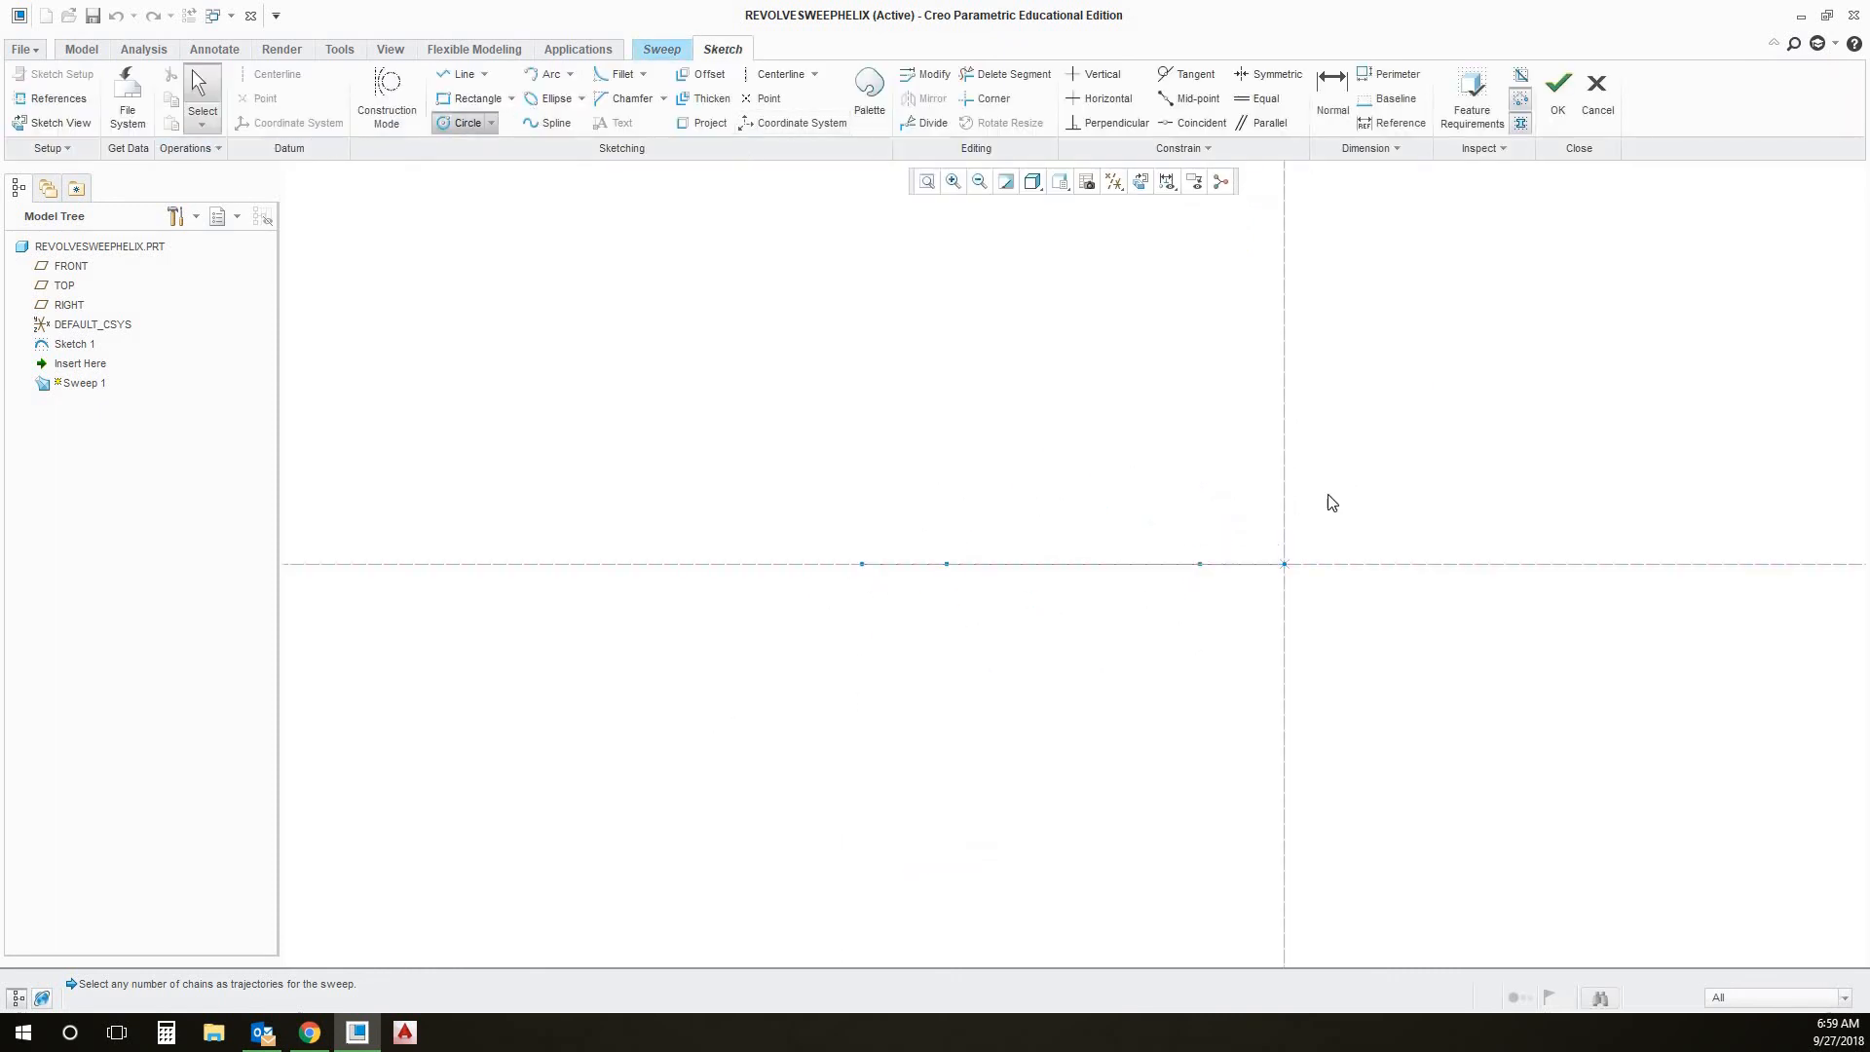
{"action": "left_click", "coordinate": [1299, 585]}
{"action": "left_click", "coordinate": [1303, 582]}
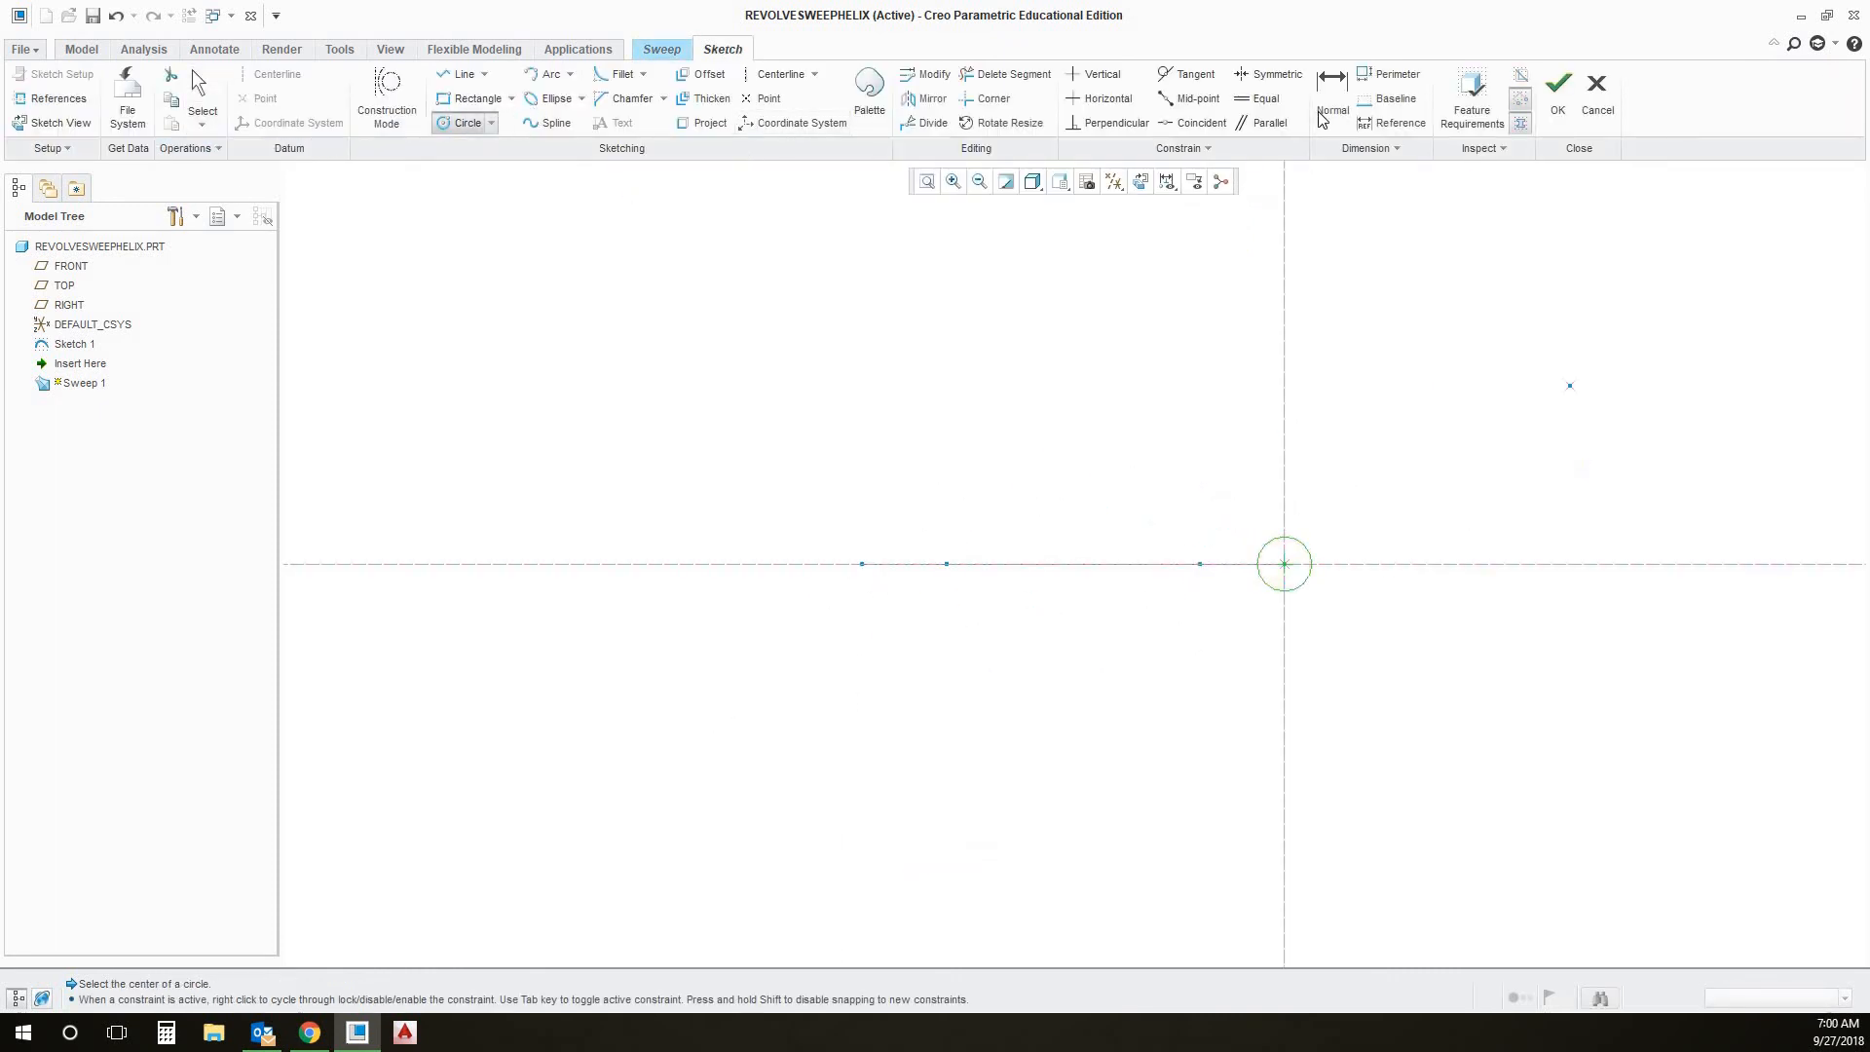
{"action": "middle_click", "coordinate": [1223, 546]}
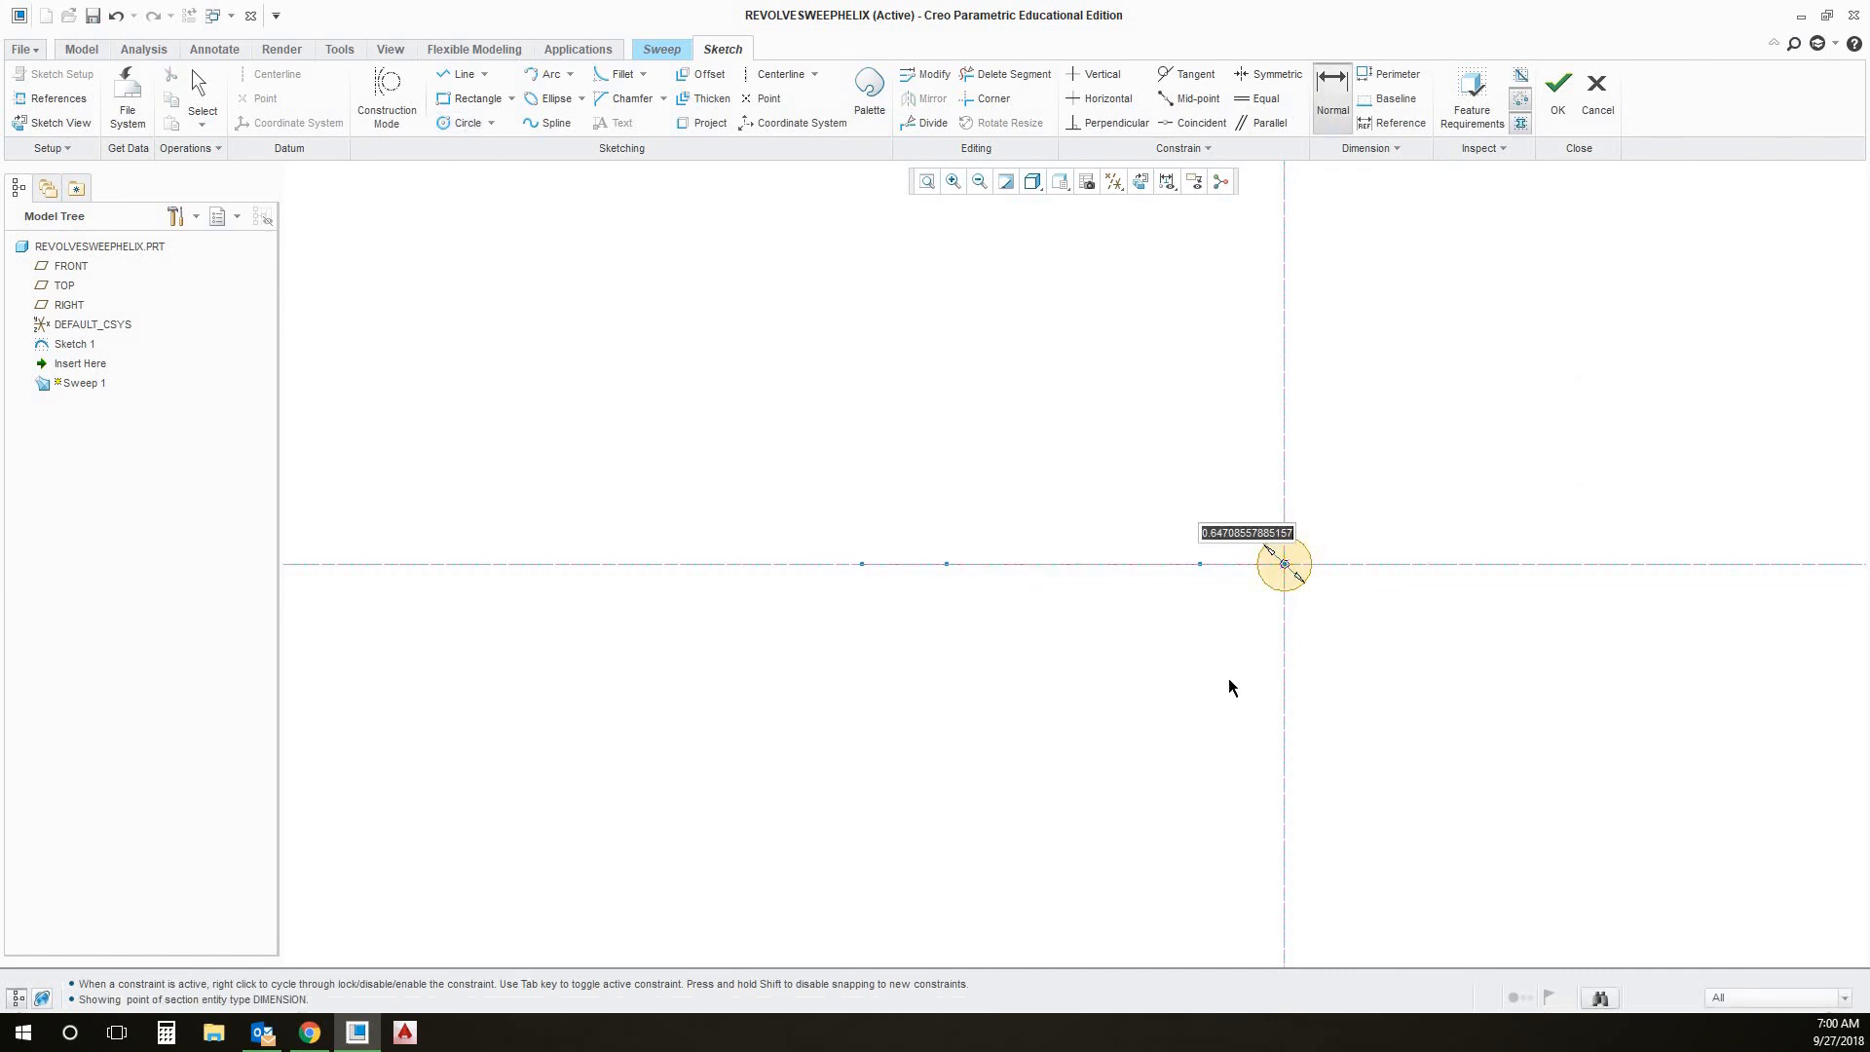
{"action": "type", "text": "0.5"}
{"action": "key", "text": "Return"}
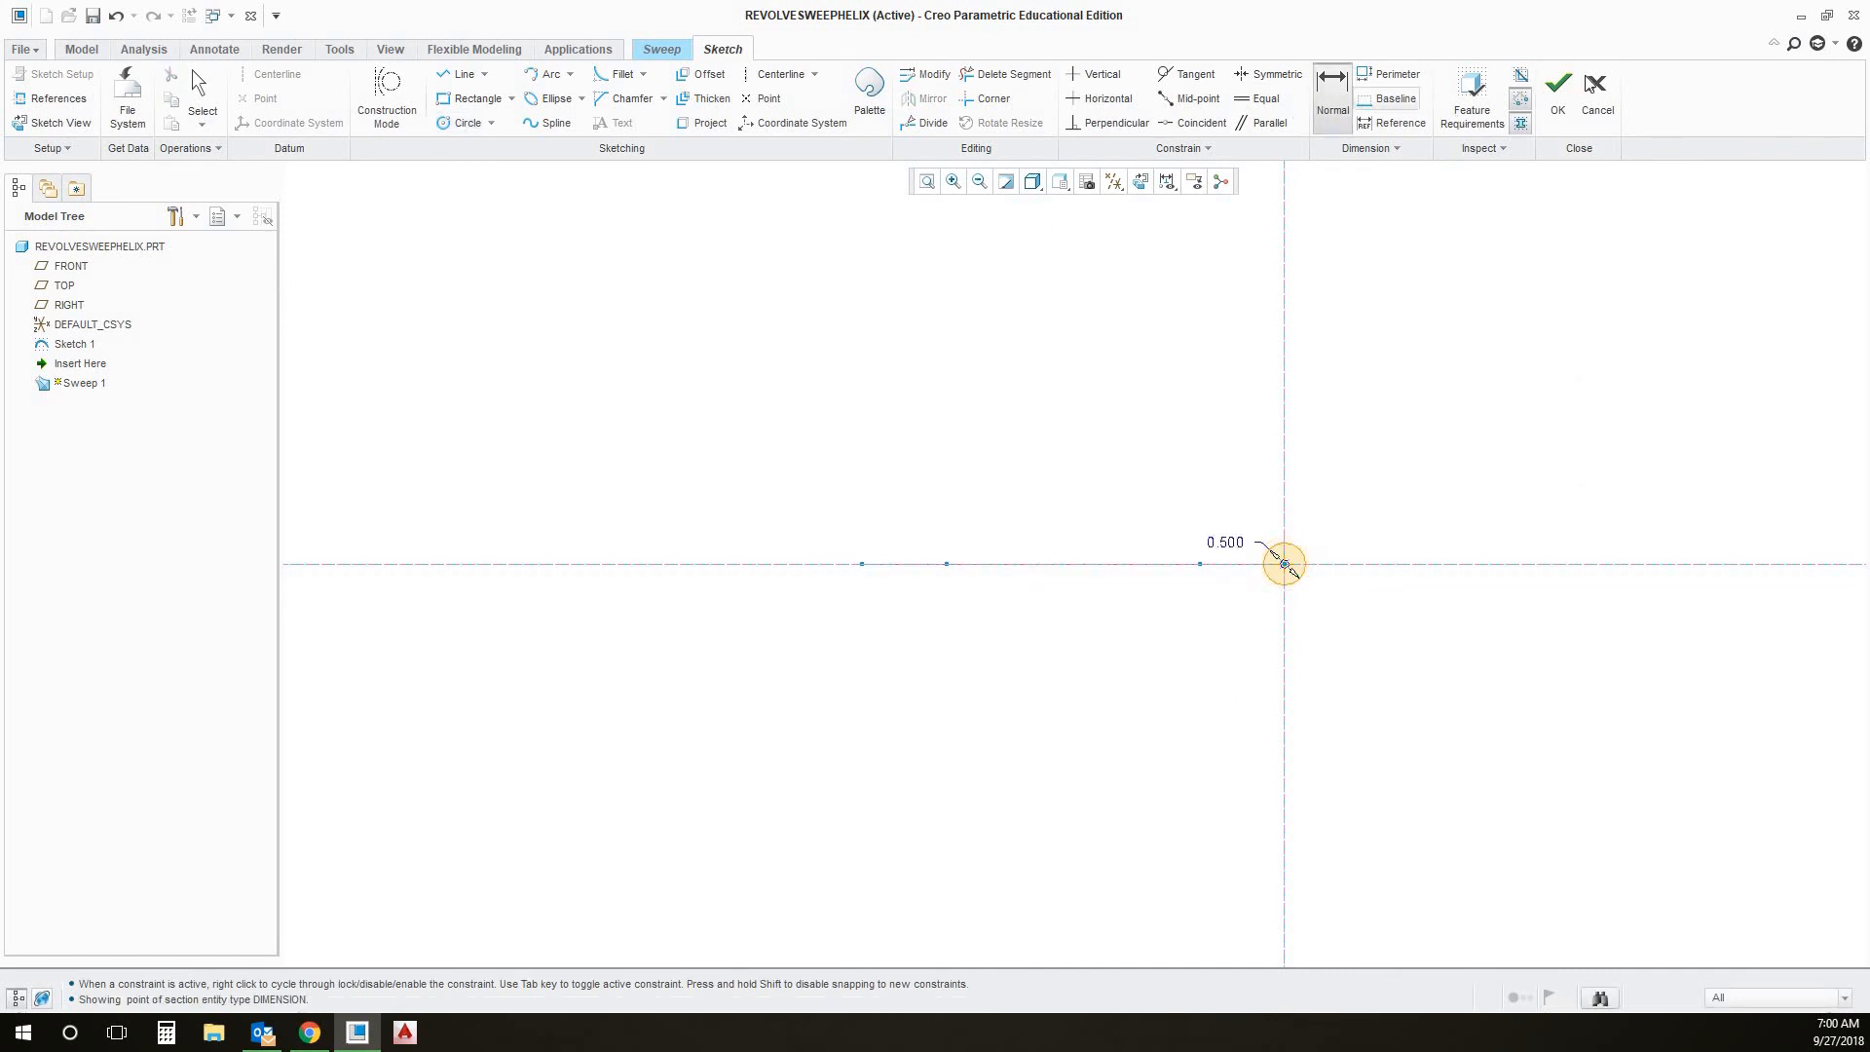
Finish the section sketch, complete the sweep along the path and inspect the resulting rod from several angles
{"action": "left_click", "coordinate": [1558, 94]}
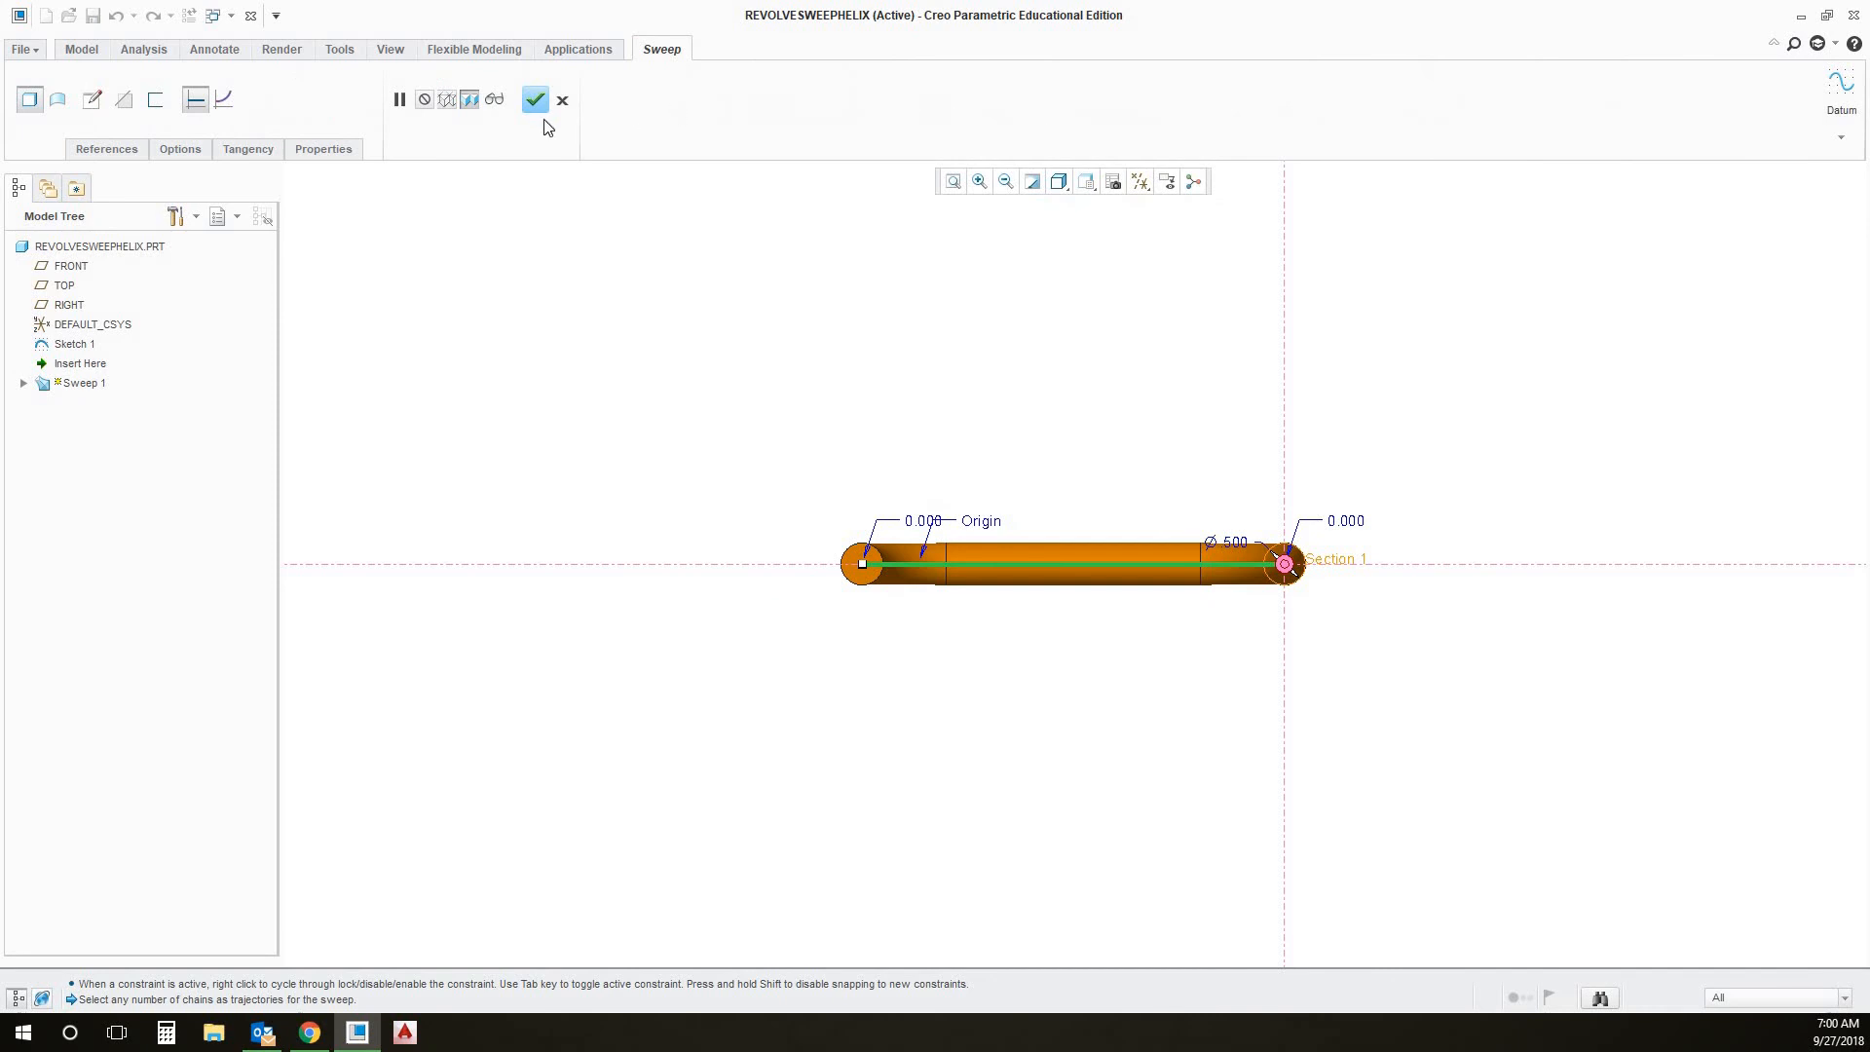
{"action": "left_click", "coordinate": [535, 104]}
{"action": "middle_click_drag", "start_coordinate": [1335, 407], "coordinate": [1335, 472]}
{"action": "scroll", "coordinate": [1231, 601], "scroll_direction": "up", "scroll_amount": 3}
{"action": "middle_click_drag", "start_coordinate": [1361, 557], "coordinate": [1364, 582]}
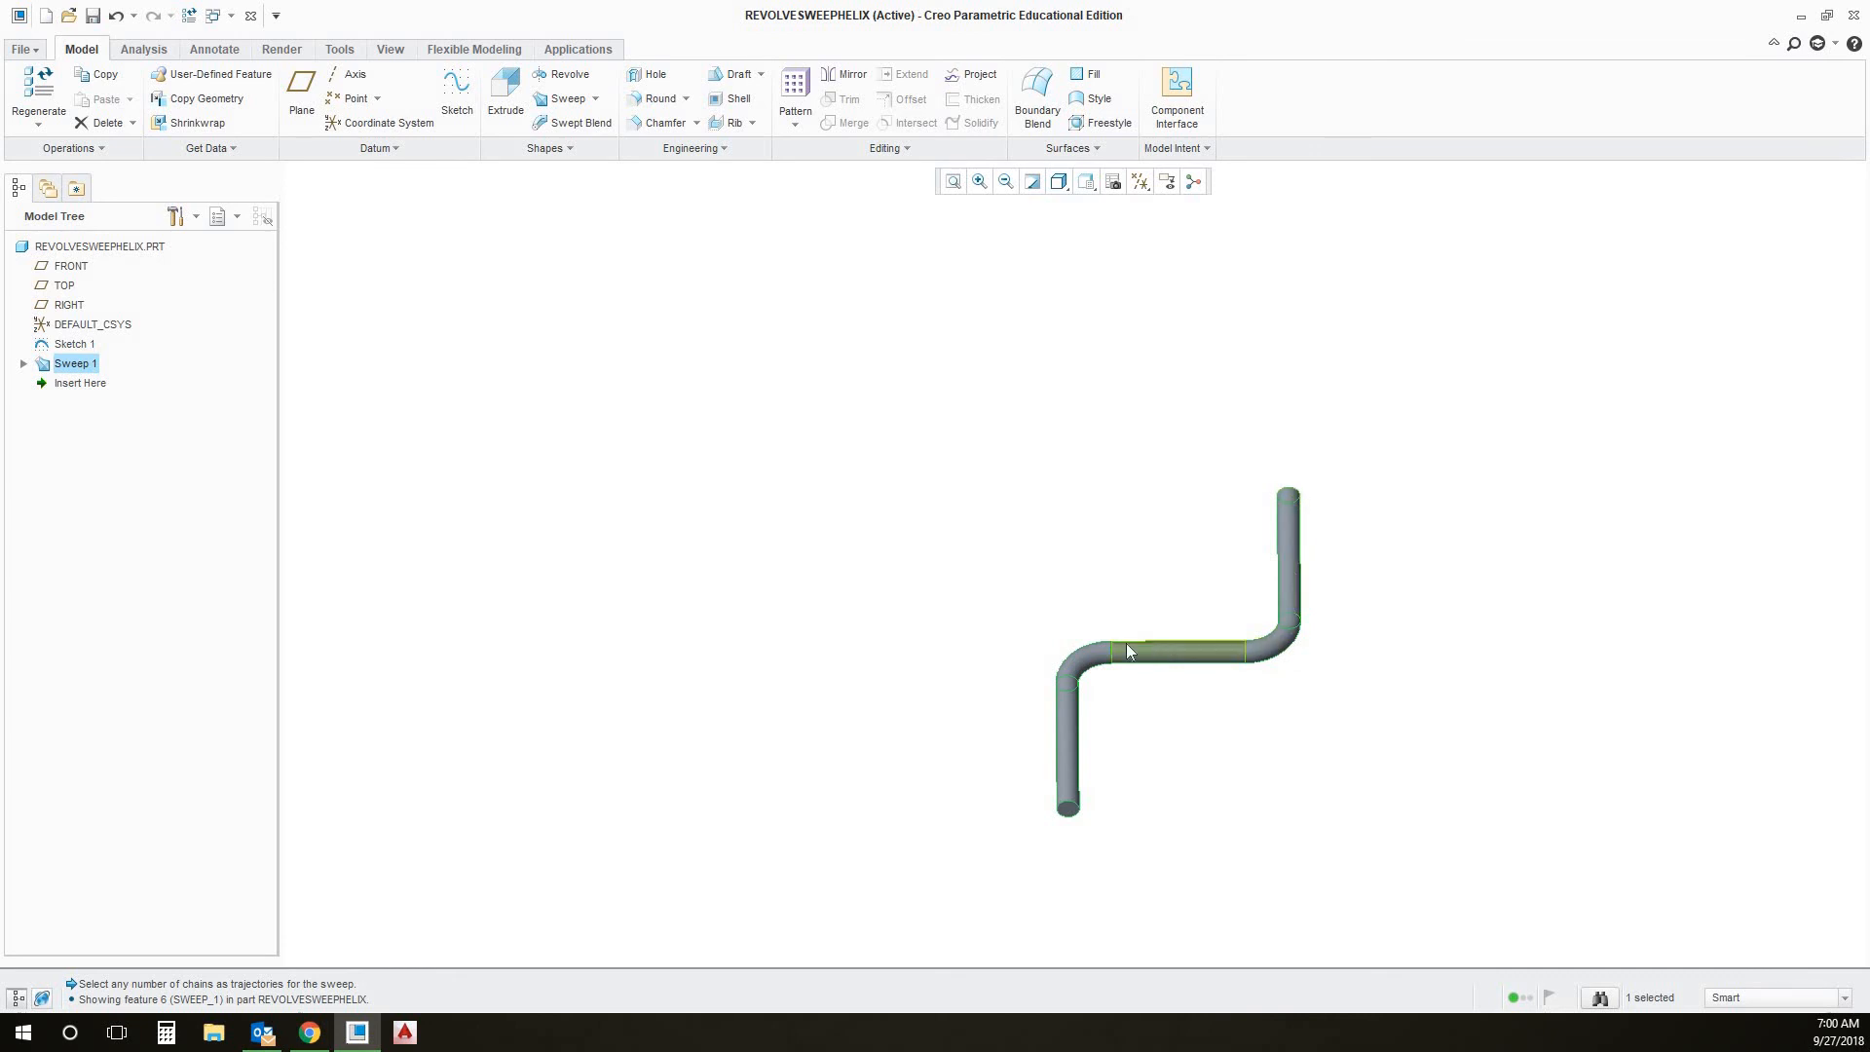
{"action": "mouse_move", "coordinate": [1260, 751]}
{"action": "middle_mouse_down"}
{"action": "mouse_move", "coordinate": [1185, 692]}
{"action": "mouse_move", "coordinate": [1192, 825]}
{"action": "mouse_move", "coordinate": [1335, 814]}
{"action": "mouse_move", "coordinate": [1461, 730]}
{"action": "mouse_move", "coordinate": [1490, 656]}
{"action": "mouse_move", "coordinate": [1364, 717]}
{"action": "mouse_move", "coordinate": [1148, 685]}
{"action": "mouse_move", "coordinate": [1102, 705]}
{"action": "mouse_move", "coordinate": [1393, 797]}
{"action": "mouse_move", "coordinate": [1490, 889]}
{"action": "middle_mouse_up"}
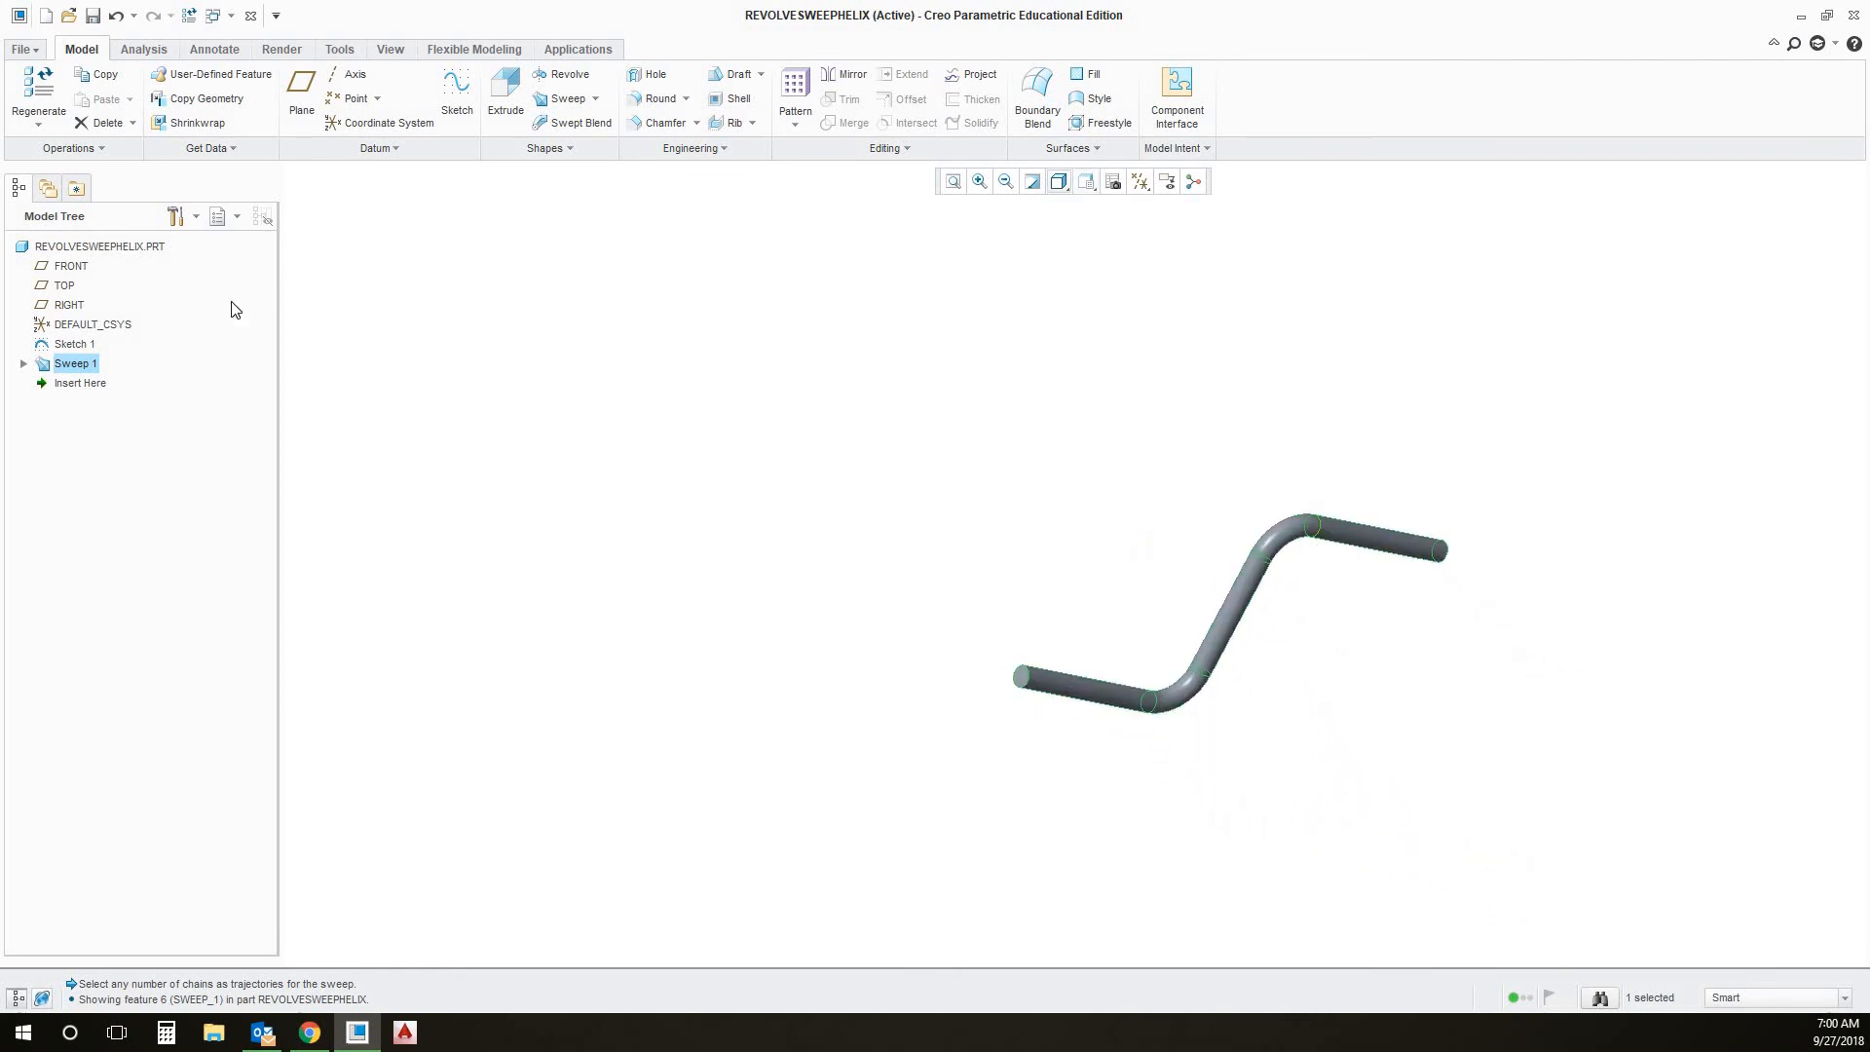
Delete the sweep feature and its path sketch from the part
{"action": "right_click", "coordinate": [81, 365]}
{"action": "left_click", "coordinate": [129, 595]}
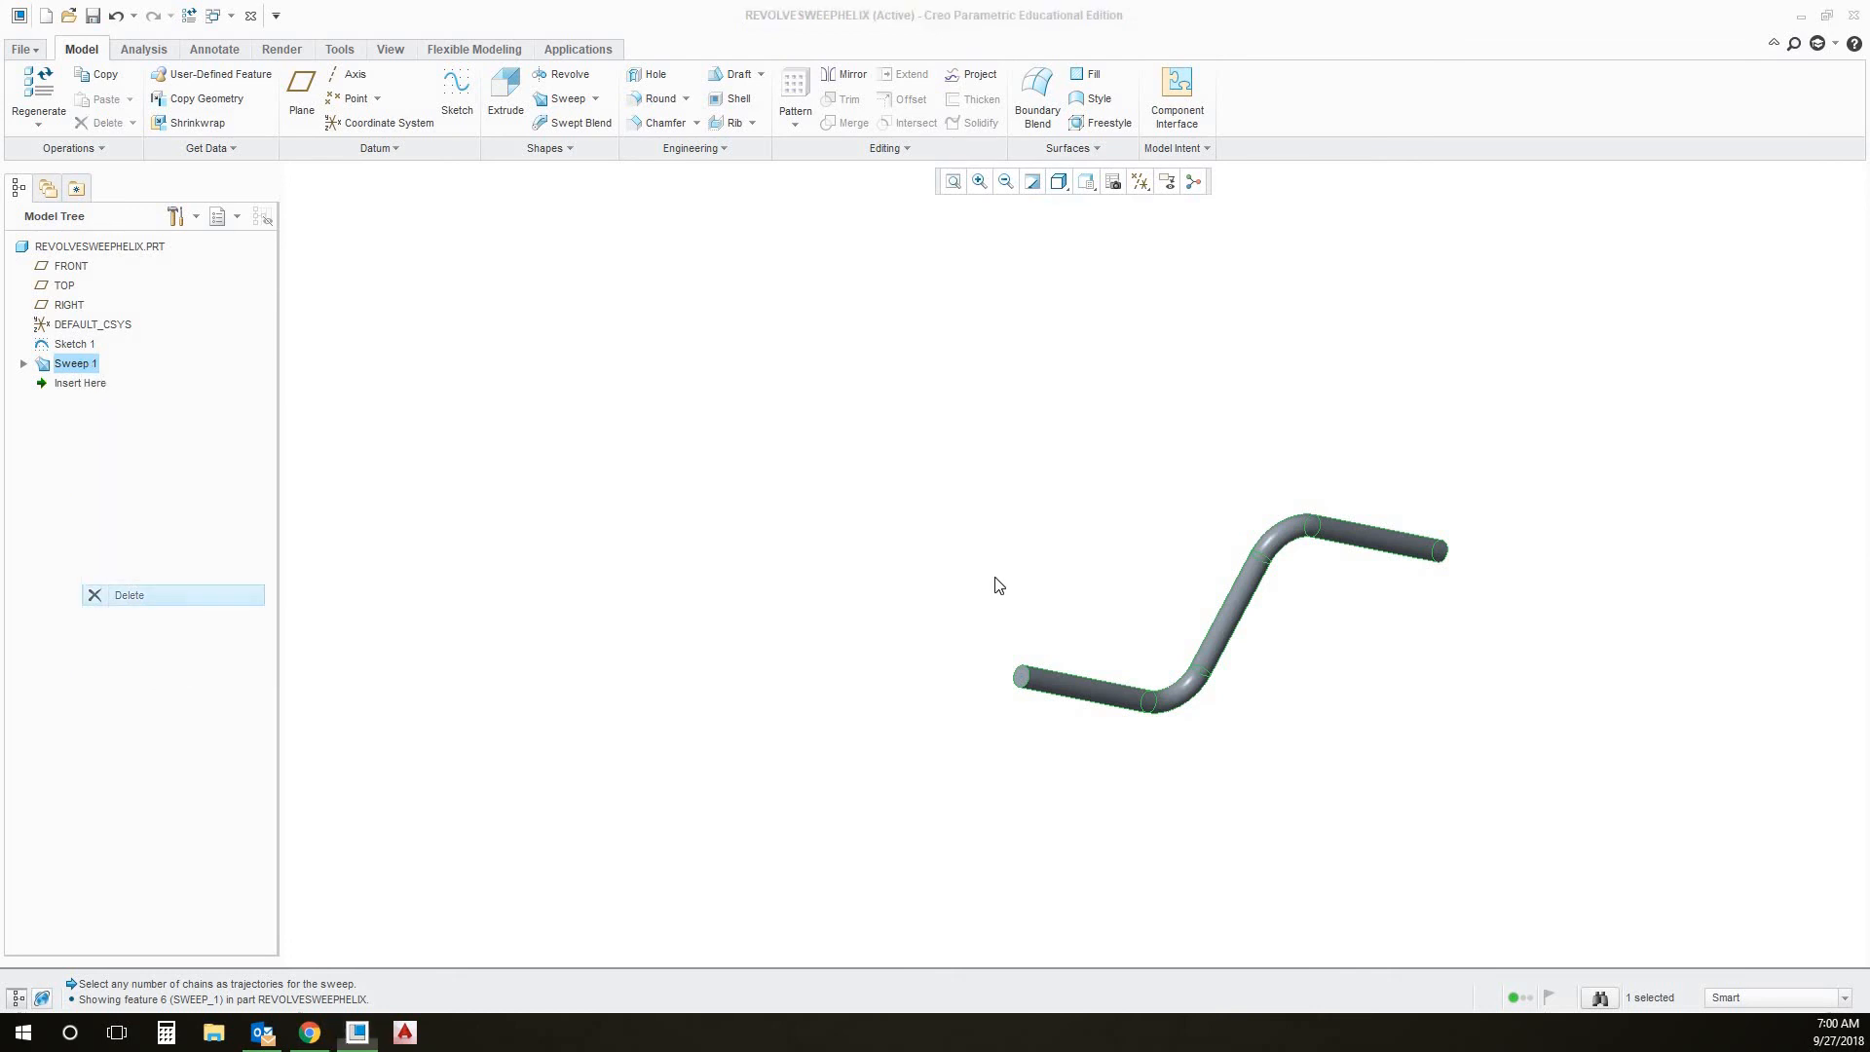
{"action": "key", "text": "Return"}
{"action": "right_click", "coordinate": [81, 351]}
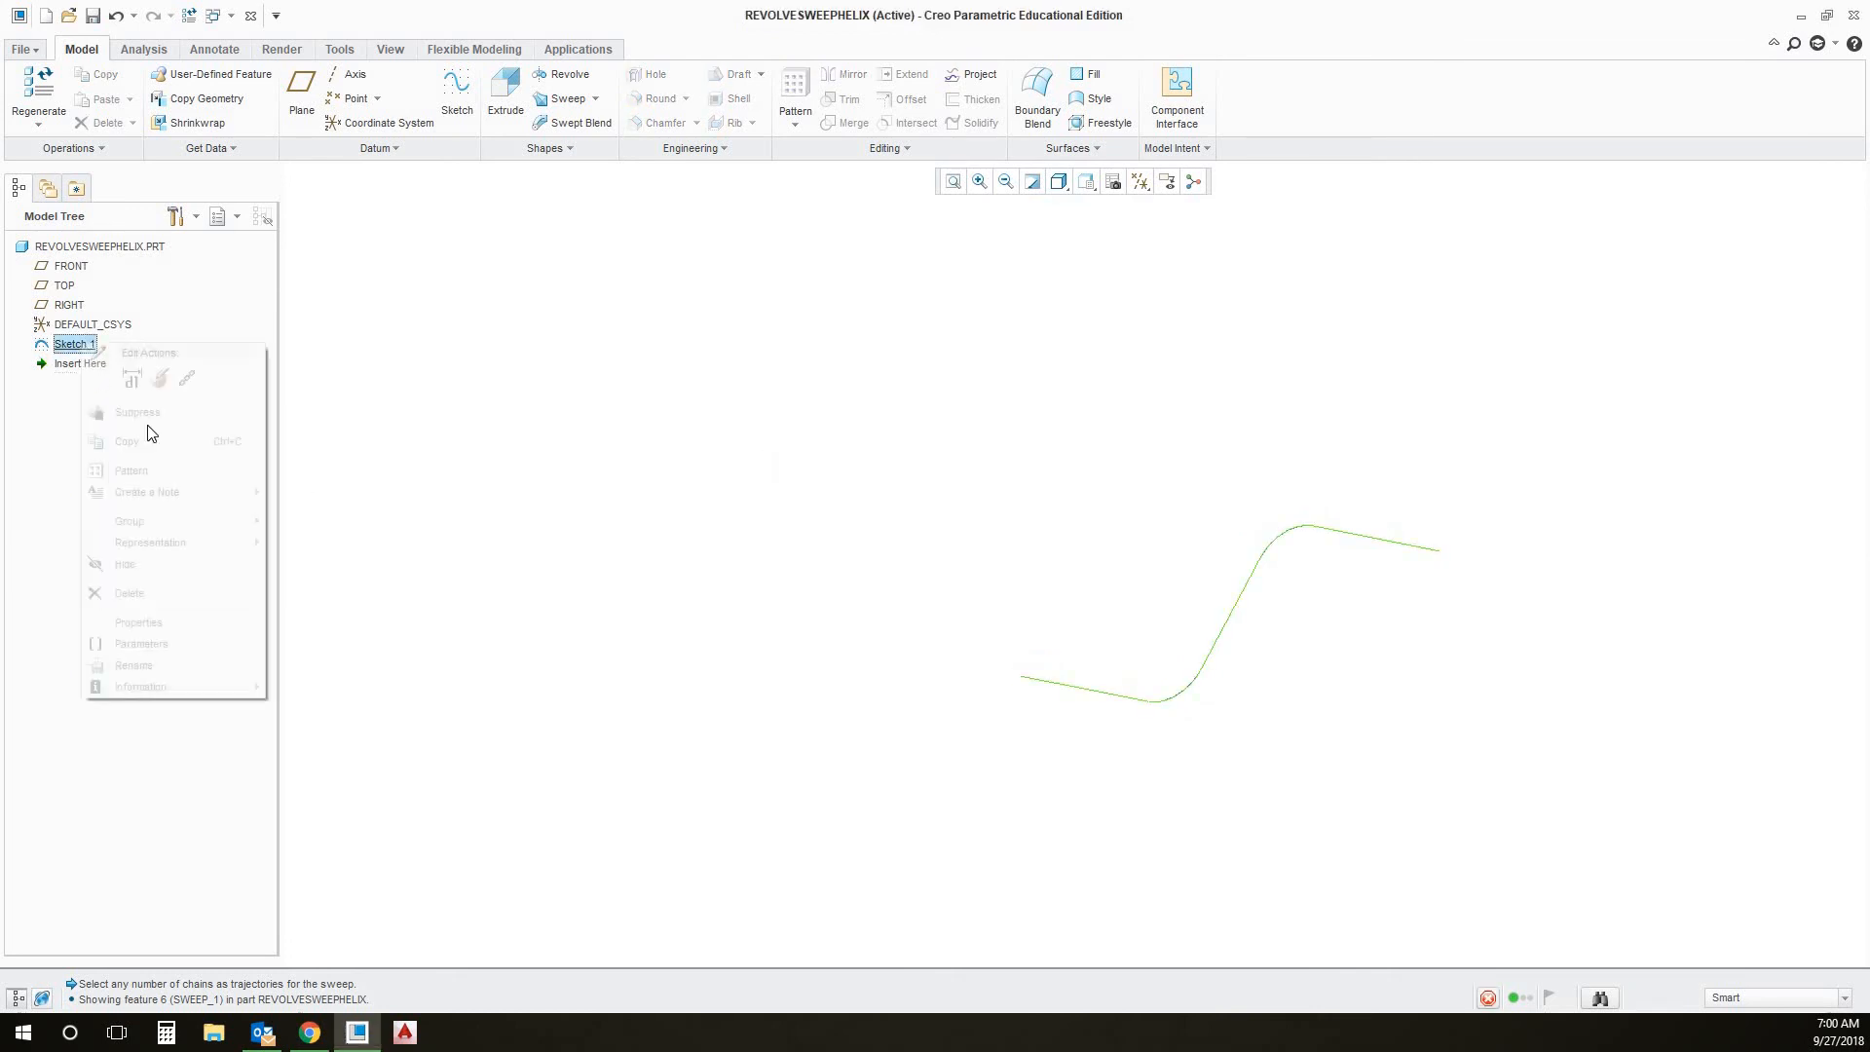
{"action": "left_click", "coordinate": [127, 595]}
{"action": "key", "text": "Return"}
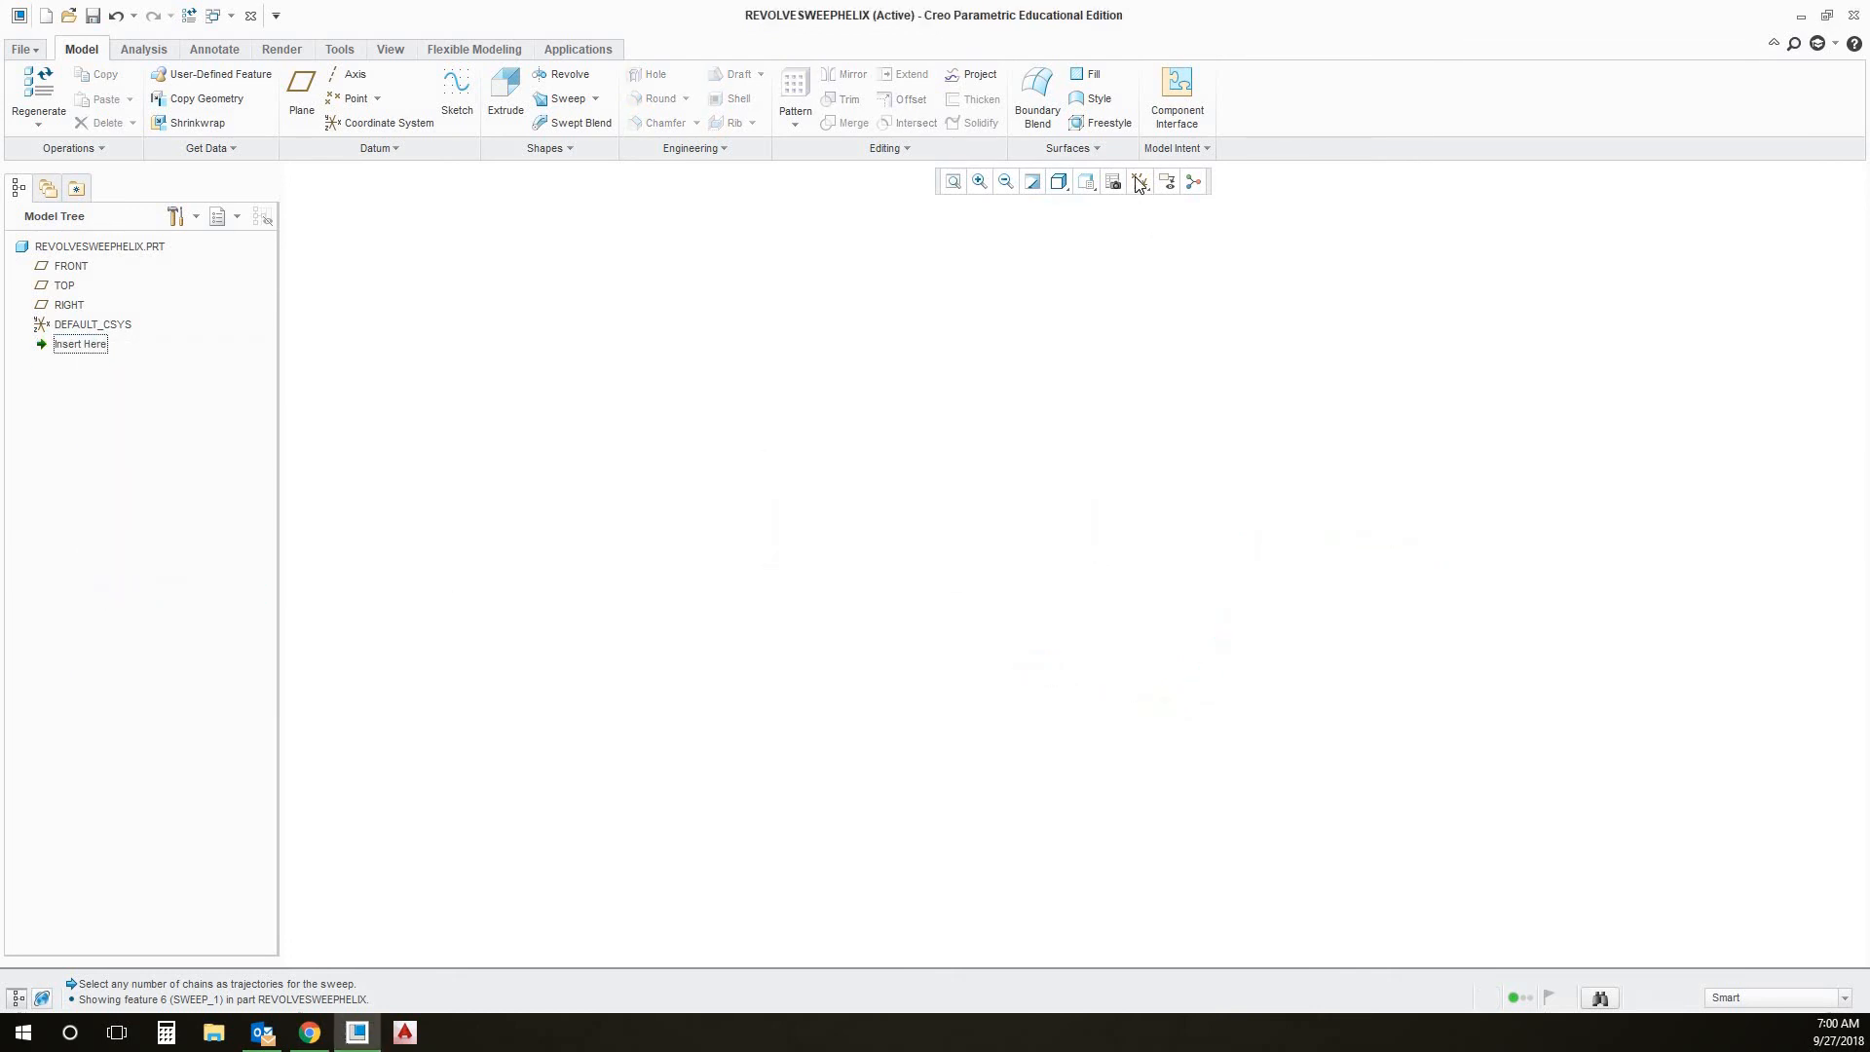
Display all datum features and the spin center, and return the model to its standard orientation
{"action": "left_click", "coordinate": [1140, 182]}
{"action": "left_click", "coordinate": [1159, 199]}
{"action": "left_click", "coordinate": [1194, 183]}
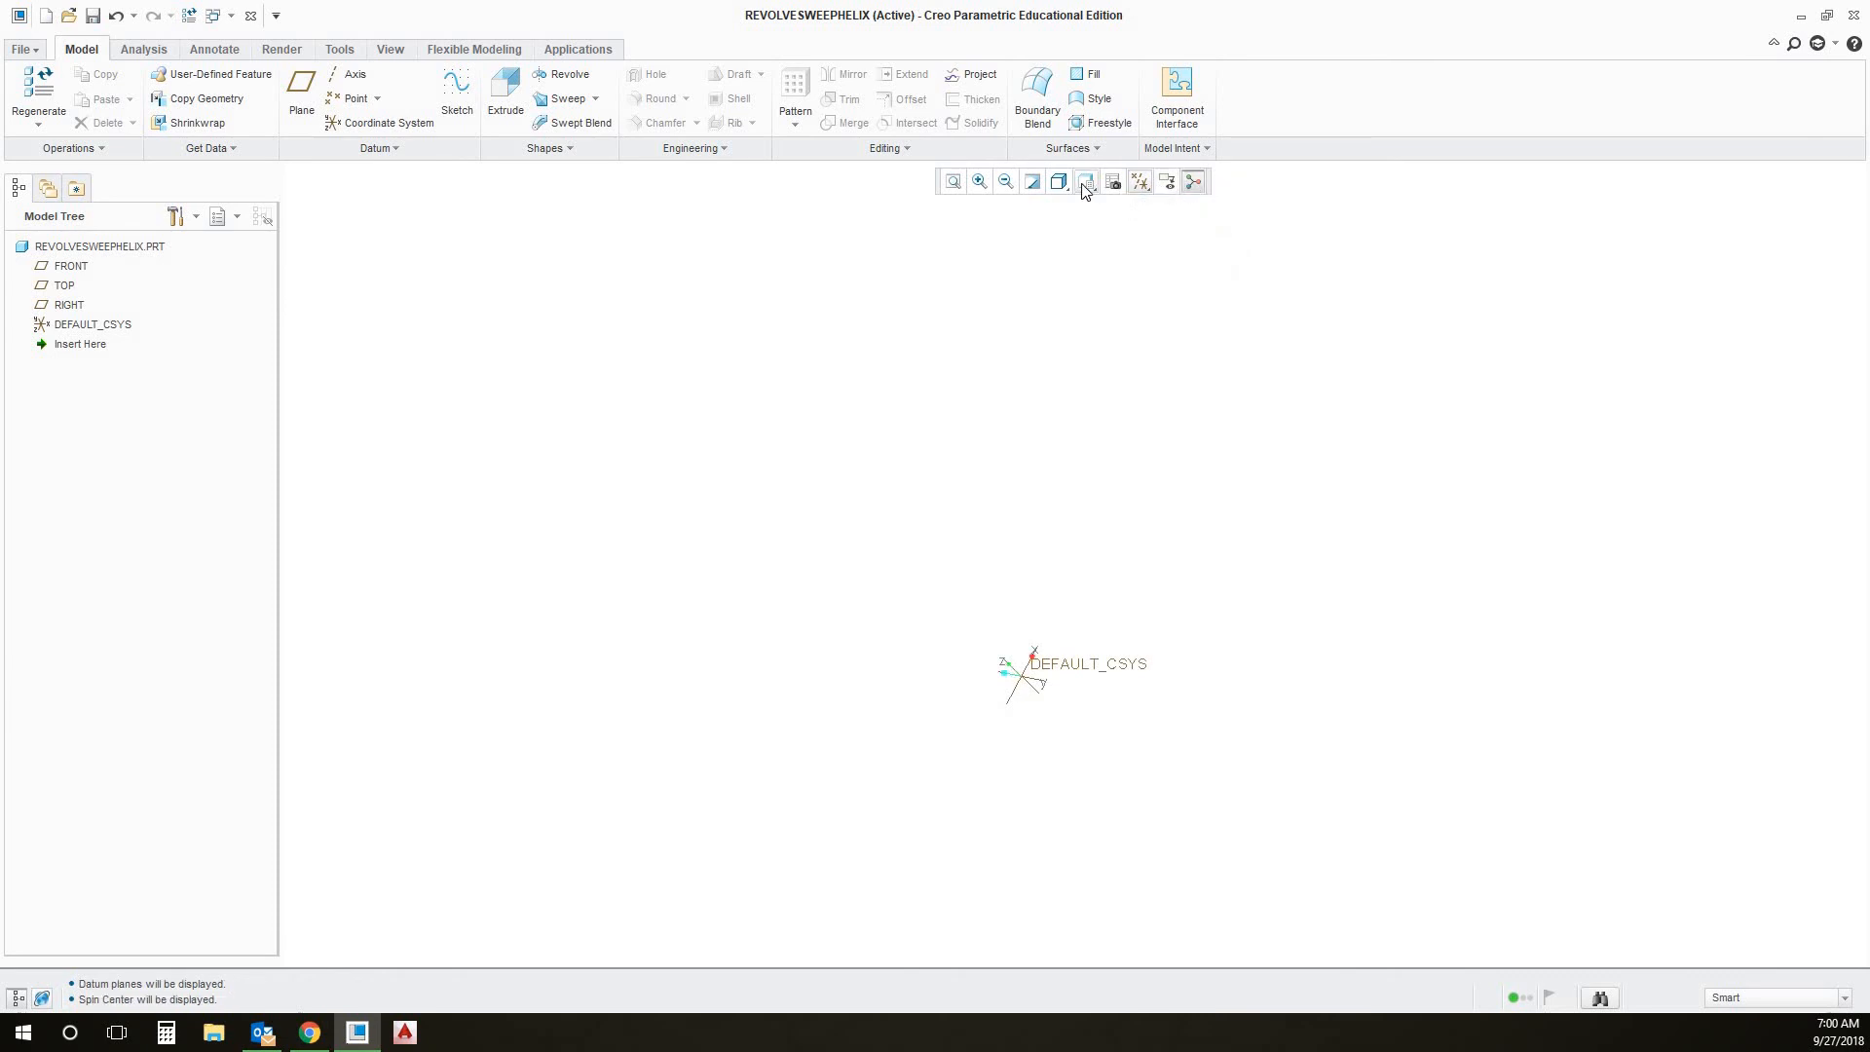
{"action": "left_click", "coordinate": [1085, 181]}
{"action": "left_click", "coordinate": [1200, 308]}
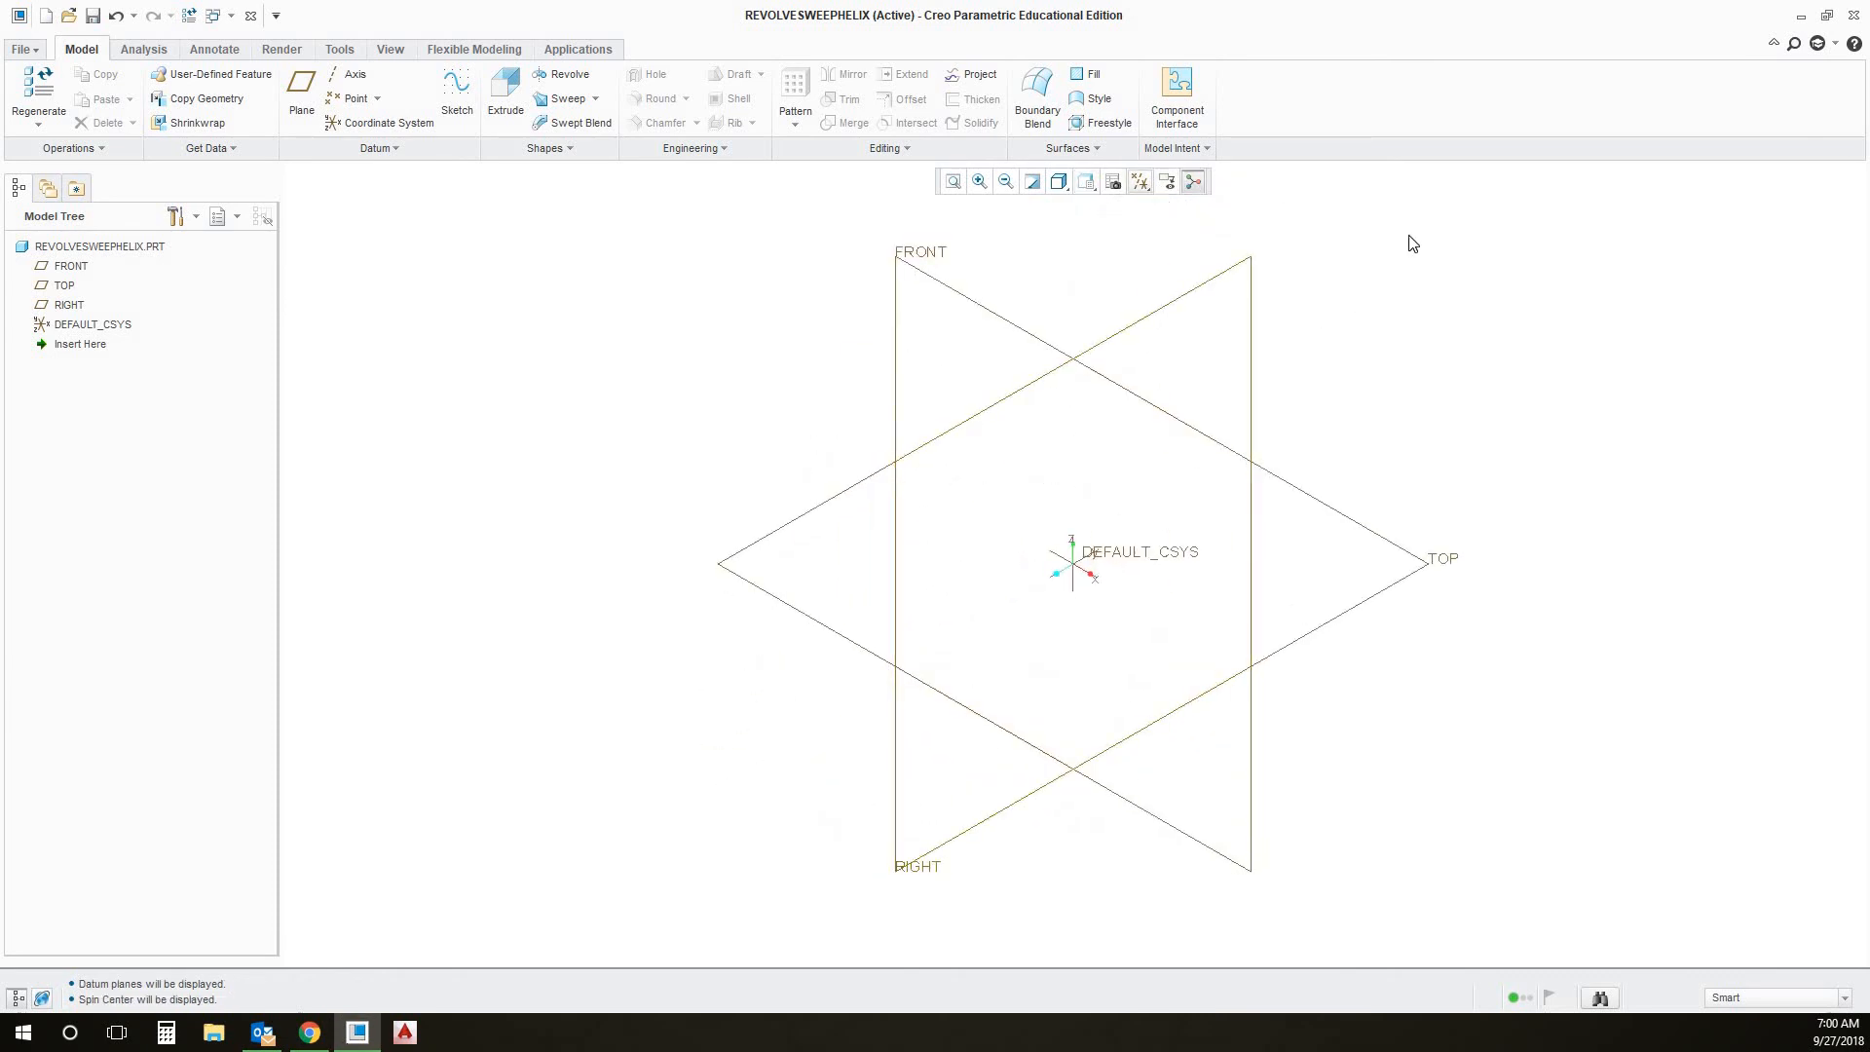
Start a sketch on the FRONT plane and hide all datum features and the spin center
{"action": "left_click", "coordinate": [595, 99]}
{"action": "left_click", "coordinate": [606, 88]}
{"action": "left_click", "coordinate": [906, 256]}
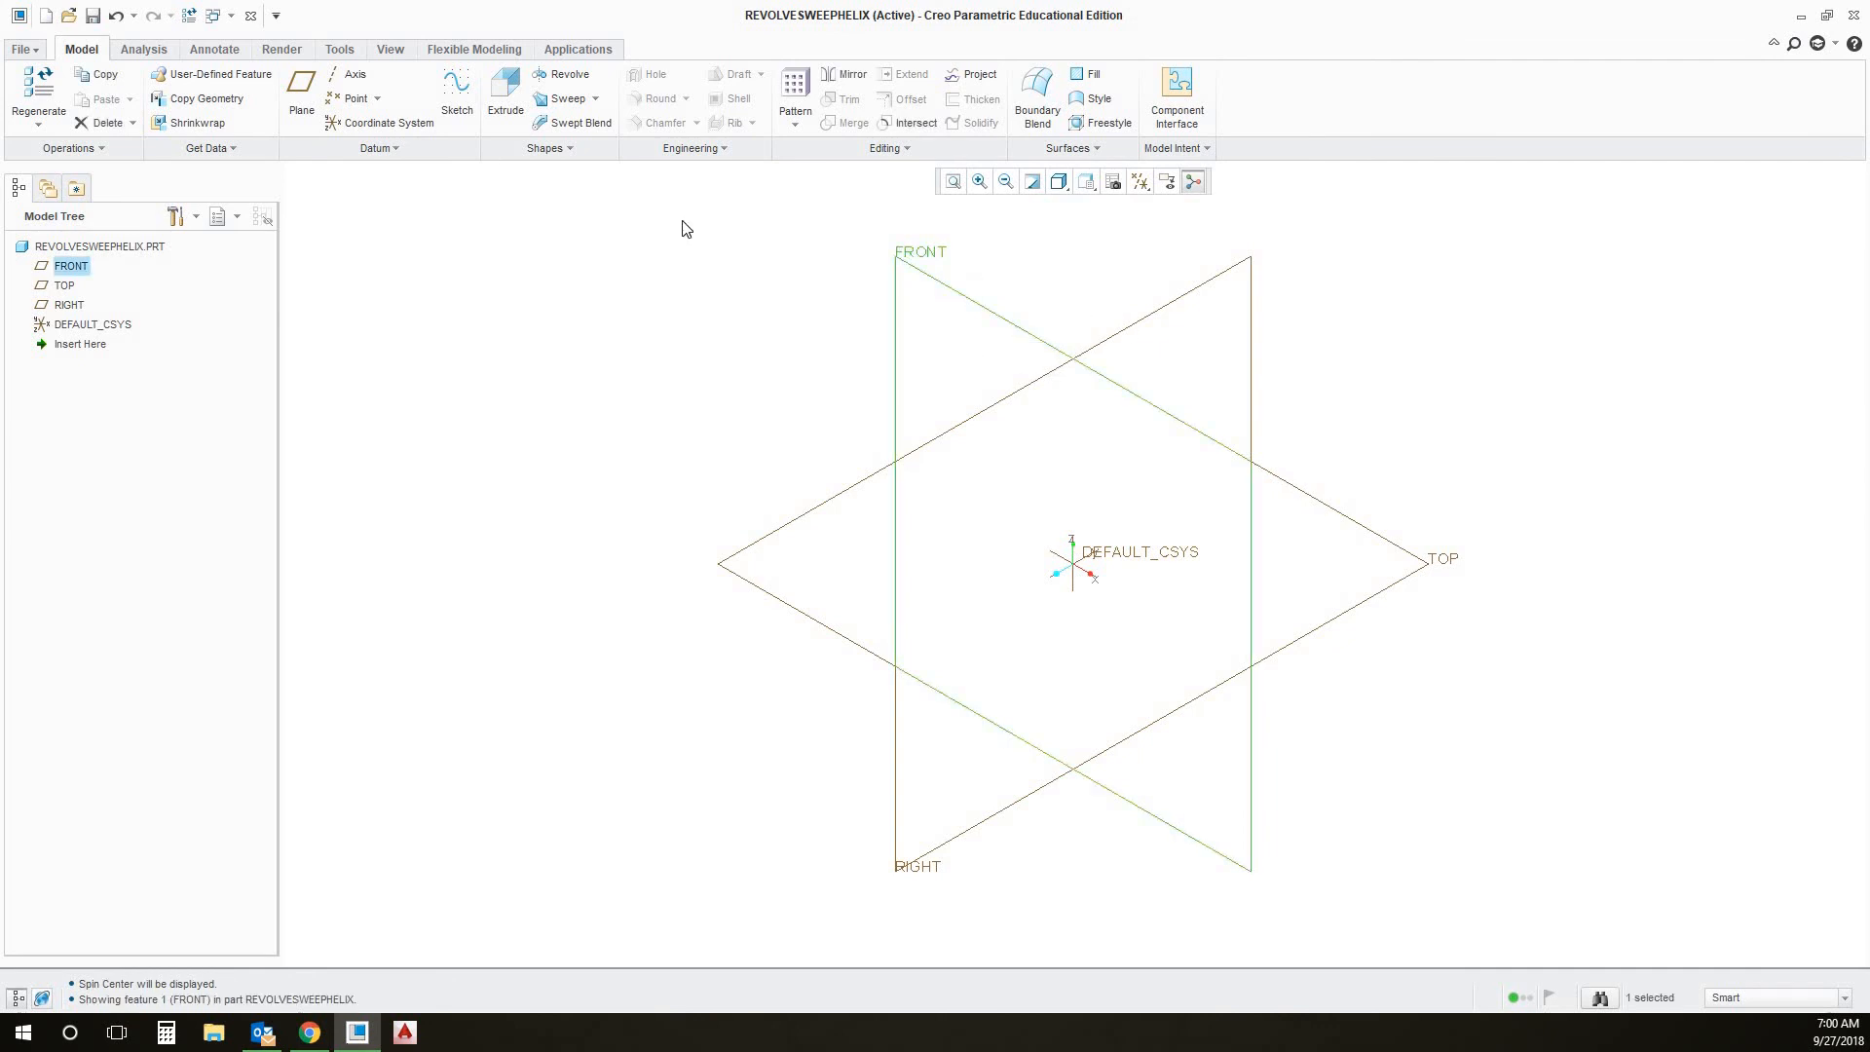
{"action": "left_click", "coordinate": [457, 92]}
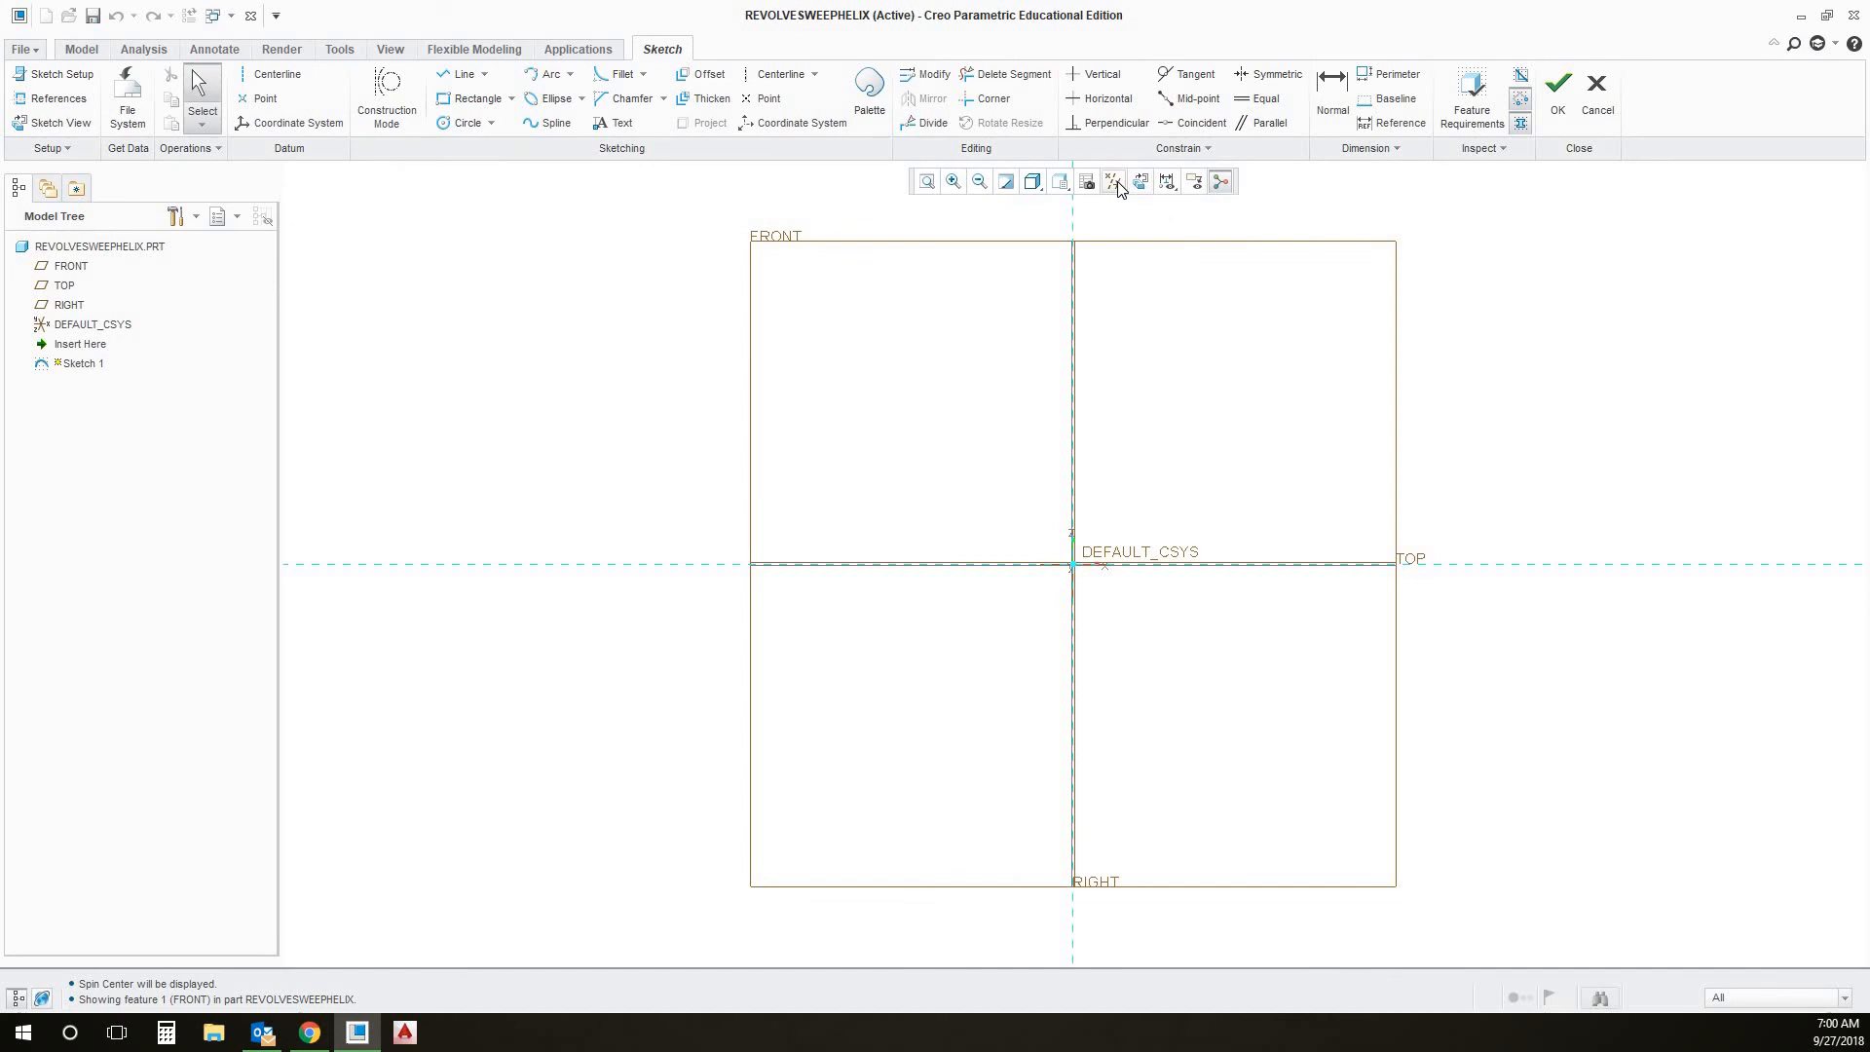
{"action": "left_click", "coordinate": [1114, 182]}
{"action": "left_click", "coordinate": [1113, 205]}
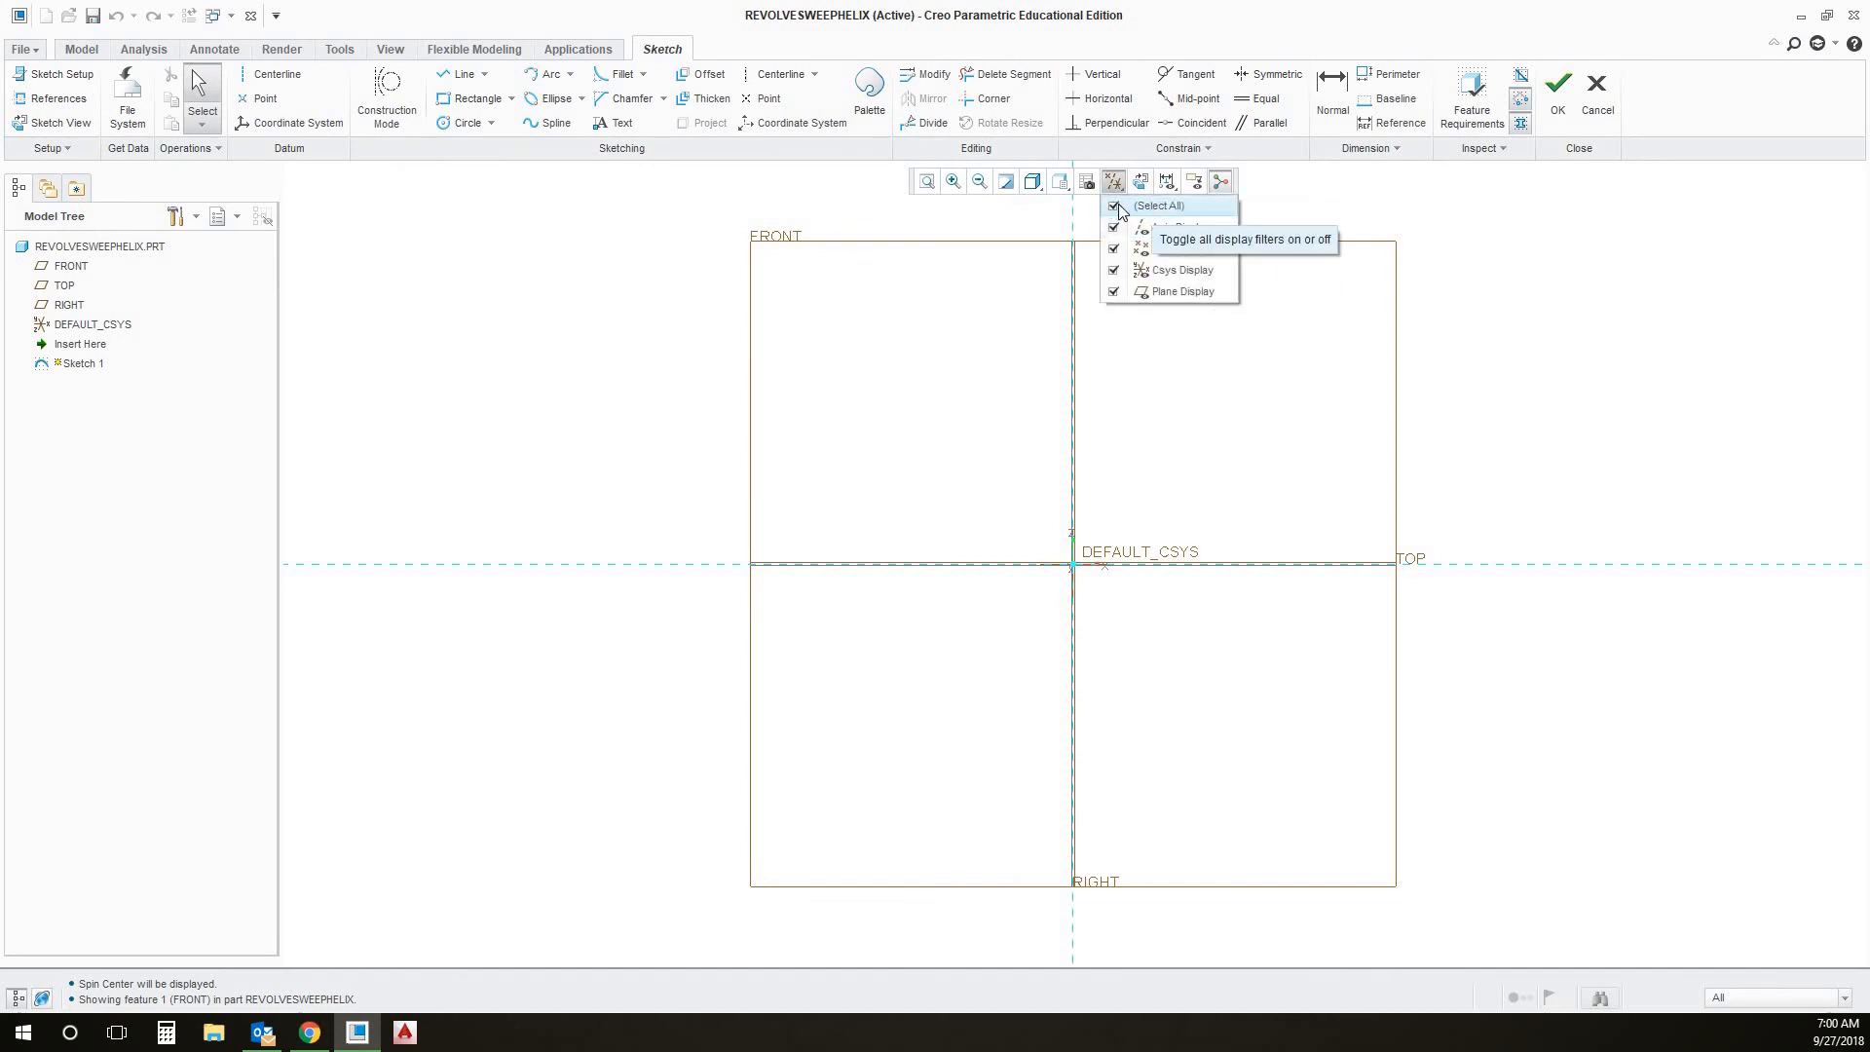
{"action": "left_click", "coordinate": [1220, 182]}
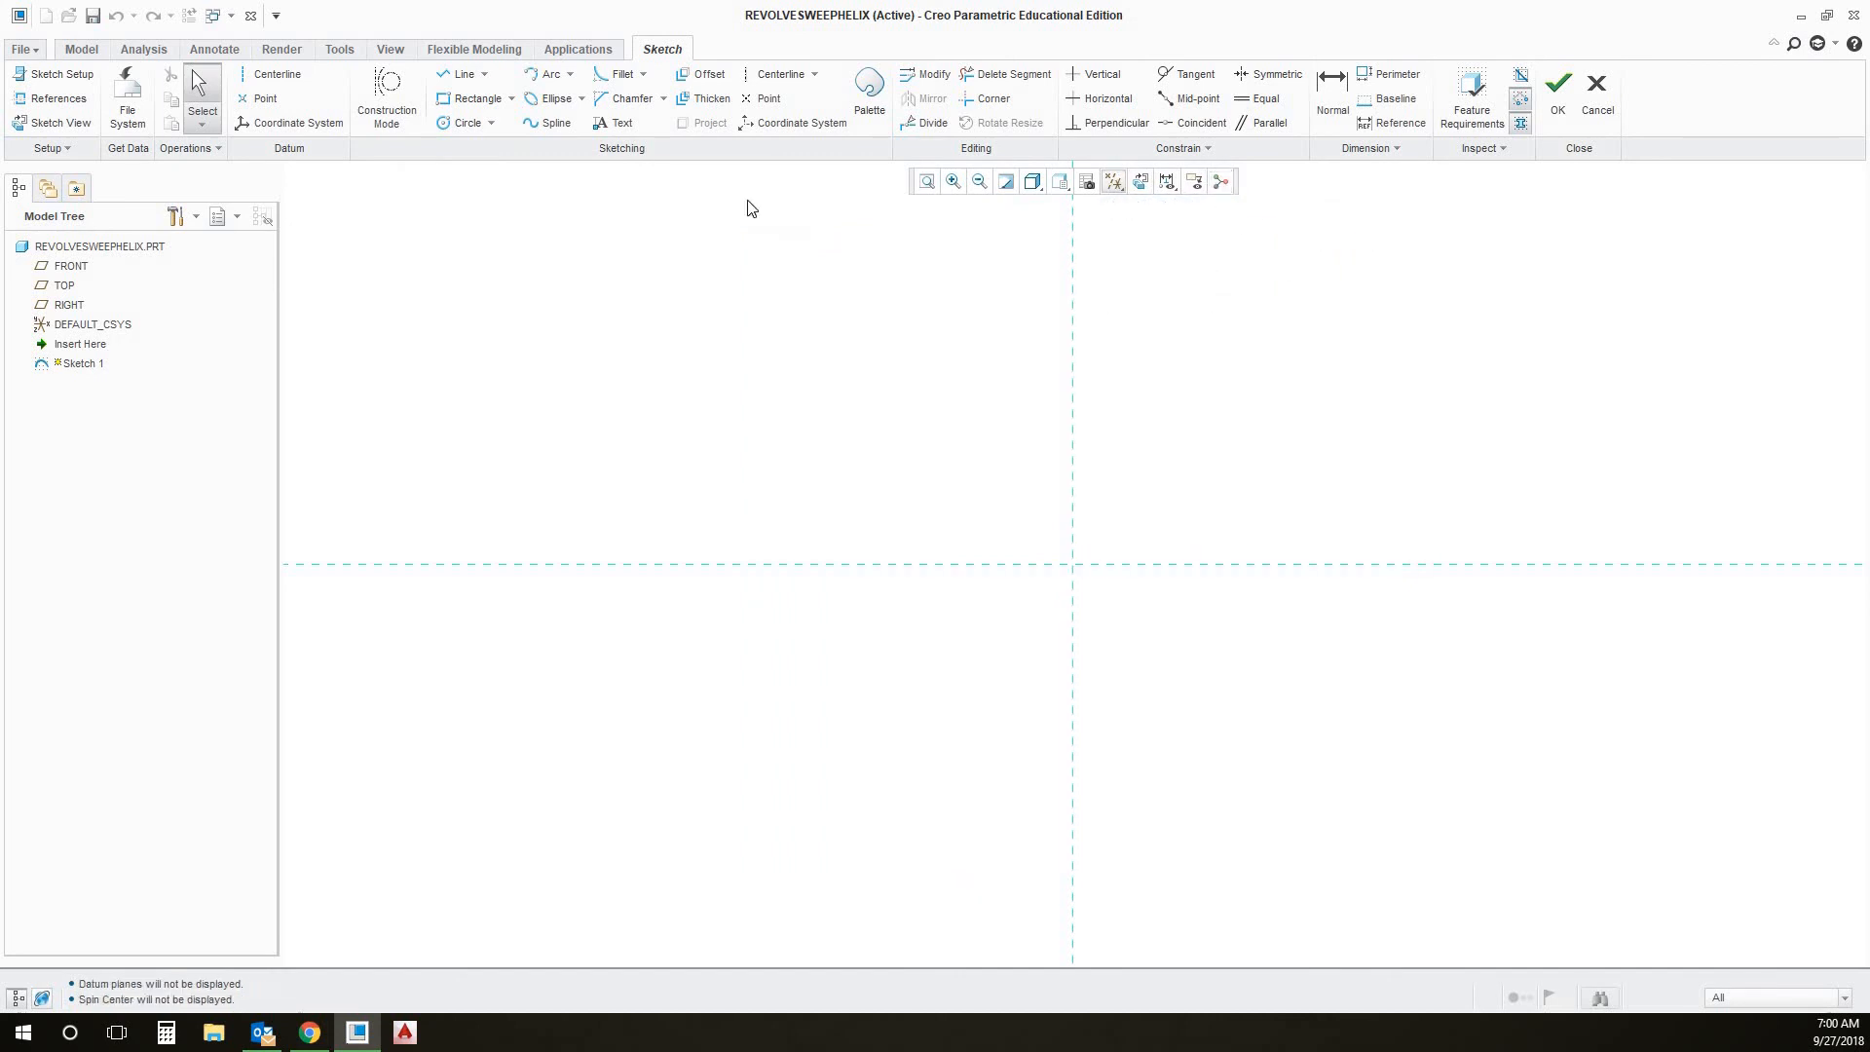
Sketch a vertical line about 193 long, rising from the horizontal reference about 113 to the right of the vertical reference
{"action": "left_click", "coordinate": [461, 75]}
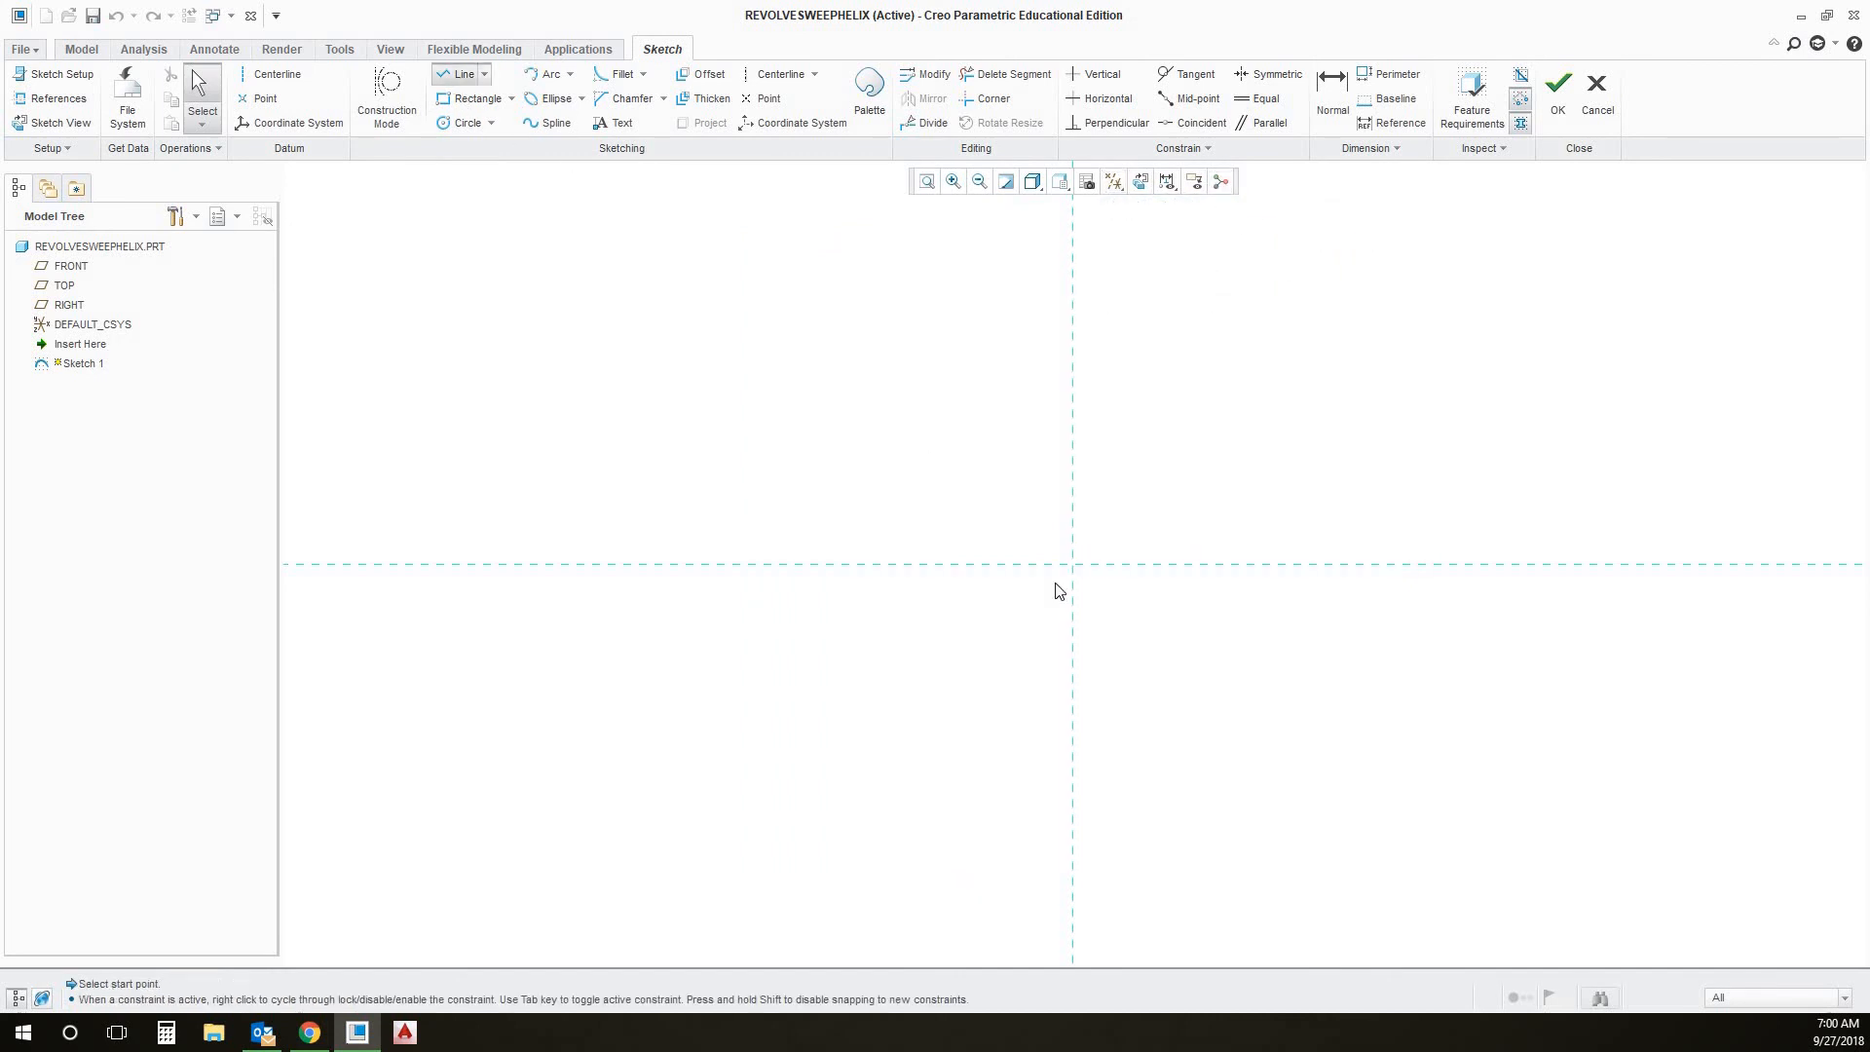
{"action": "left_click", "coordinate": [1218, 565]}
{"action": "left_click", "coordinate": [1216, 319]}
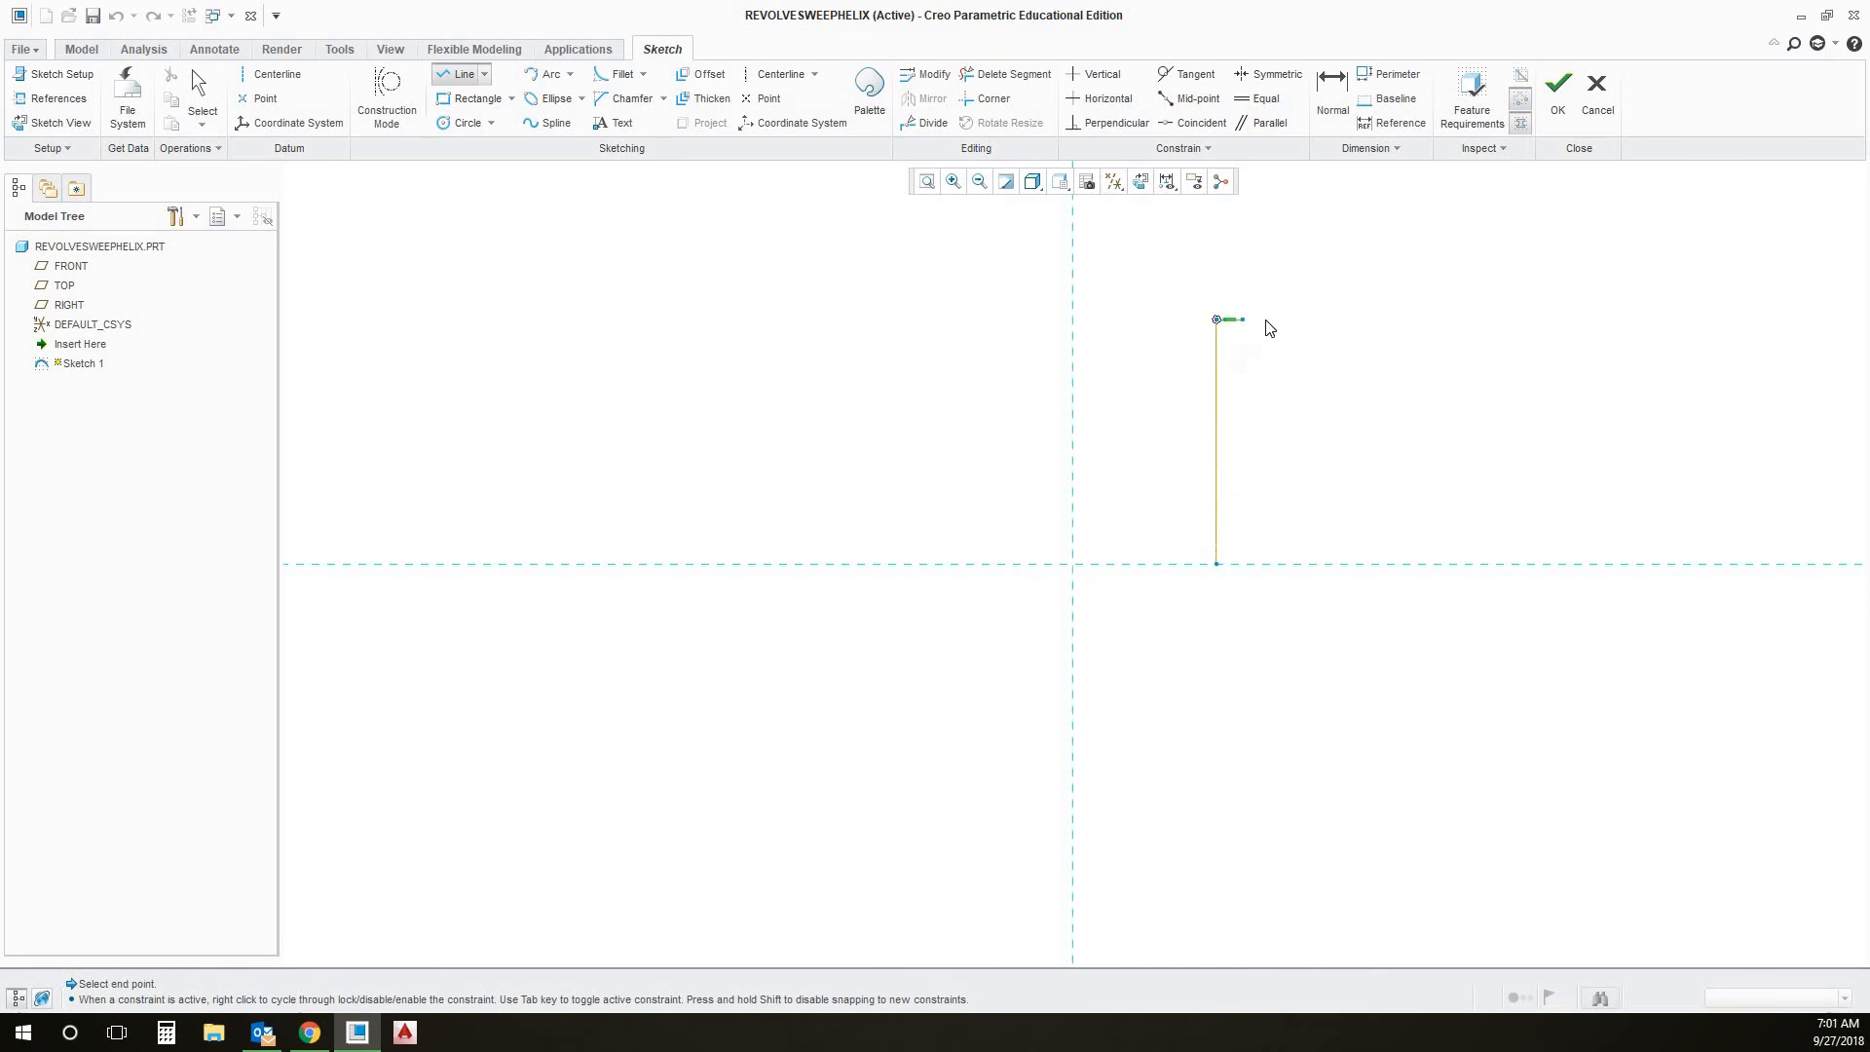
Dimension the line's offset from the vertical reference as 5 and its length as 10
{"action": "left_click", "coordinate": [1333, 97]}
{"action": "double_click", "coordinate": [1142, 579]}
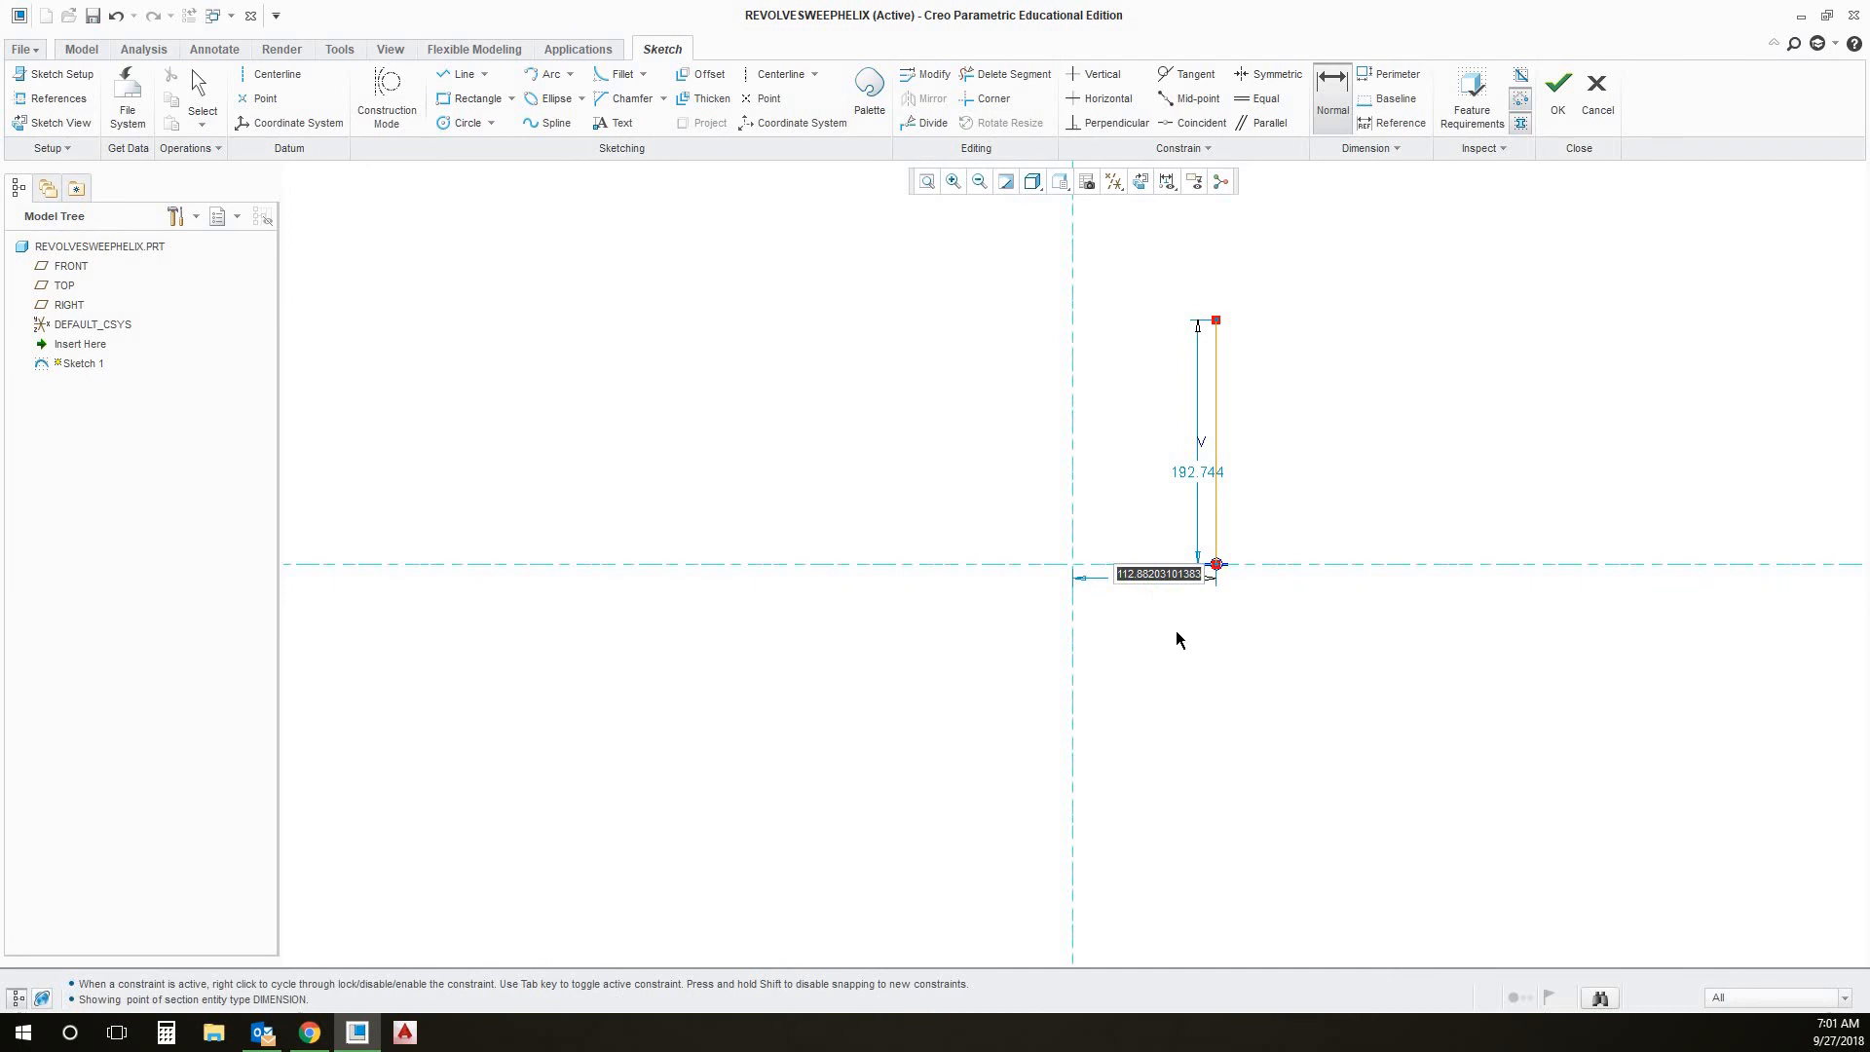
{"action": "type", "text": "5"}
{"action": "key", "text": "Return"}
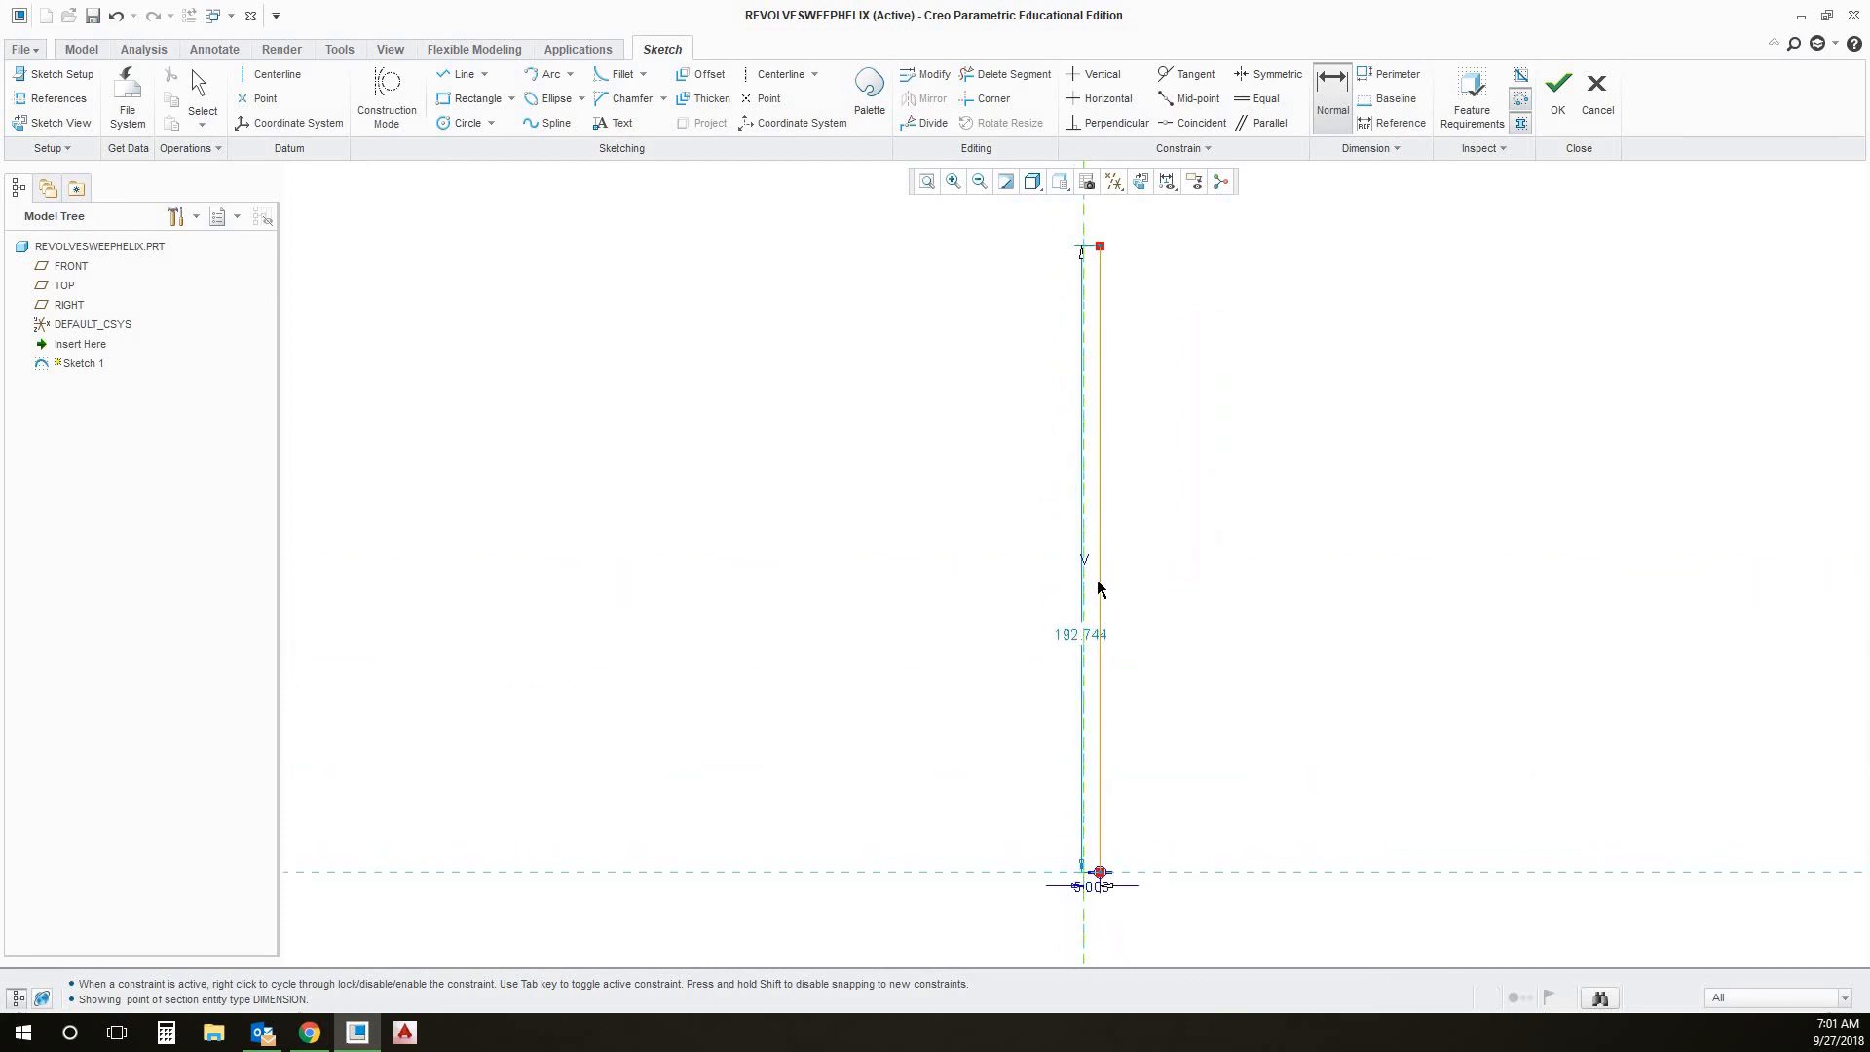
{"action": "left_click", "coordinate": [1099, 582]}
{"action": "middle_click", "coordinate": [1234, 612]}
{"action": "type", "text": "10"}
{"action": "key", "text": "Return"}
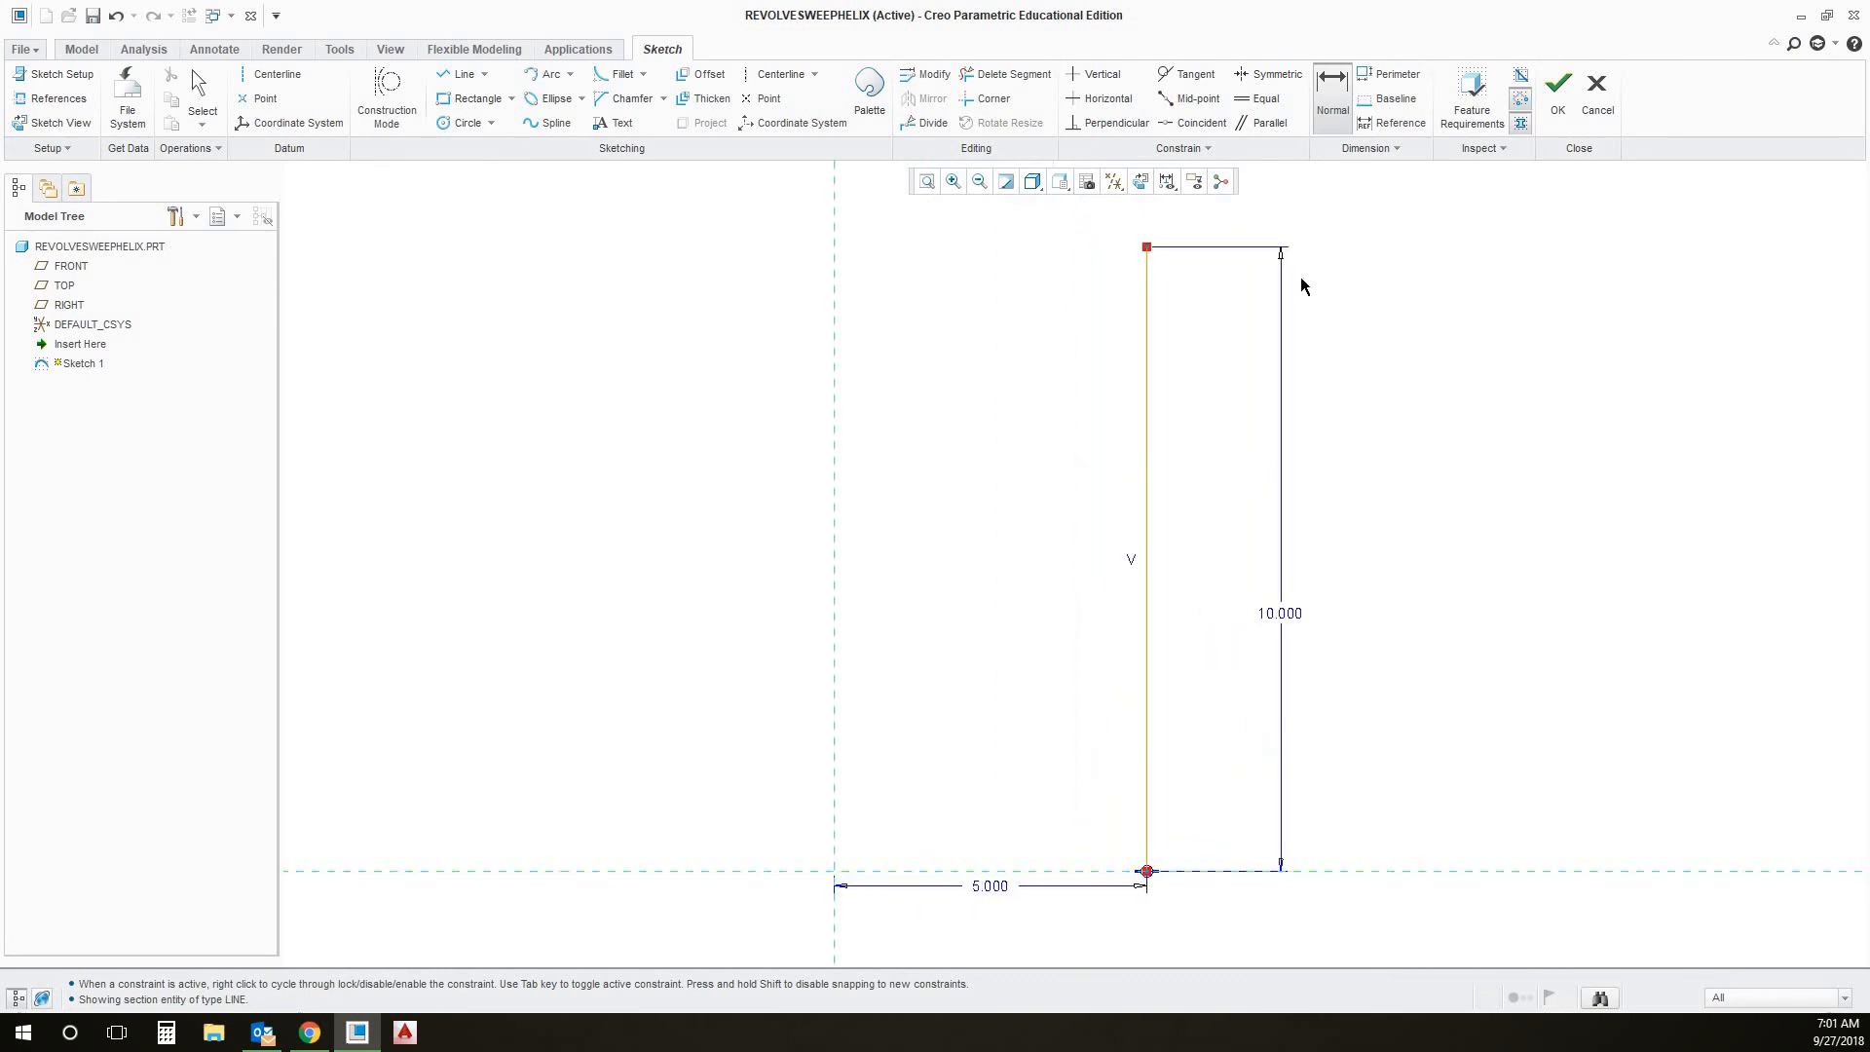
Add a datum centerline along the vertical reference as the axis of revolution and finish the sketch
{"action": "left_click", "coordinate": [270, 74]}
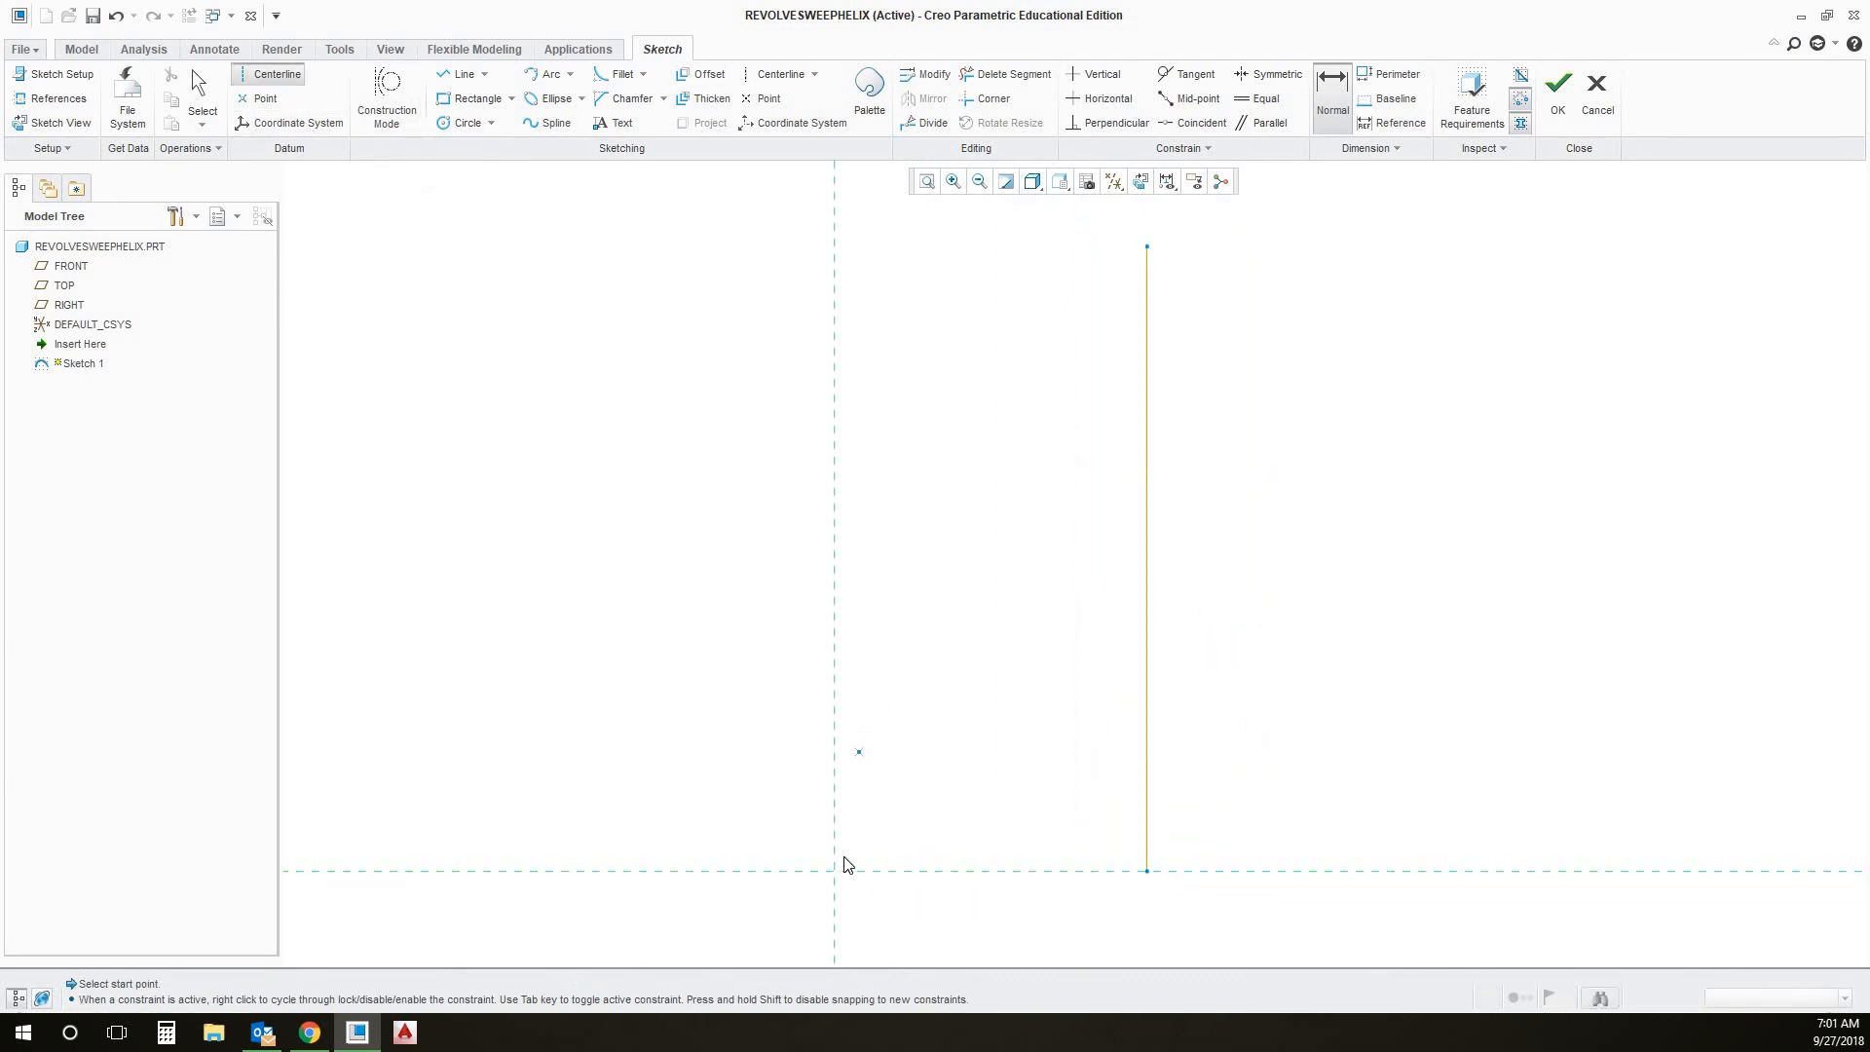
{"action": "left_click", "coordinate": [839, 697]}
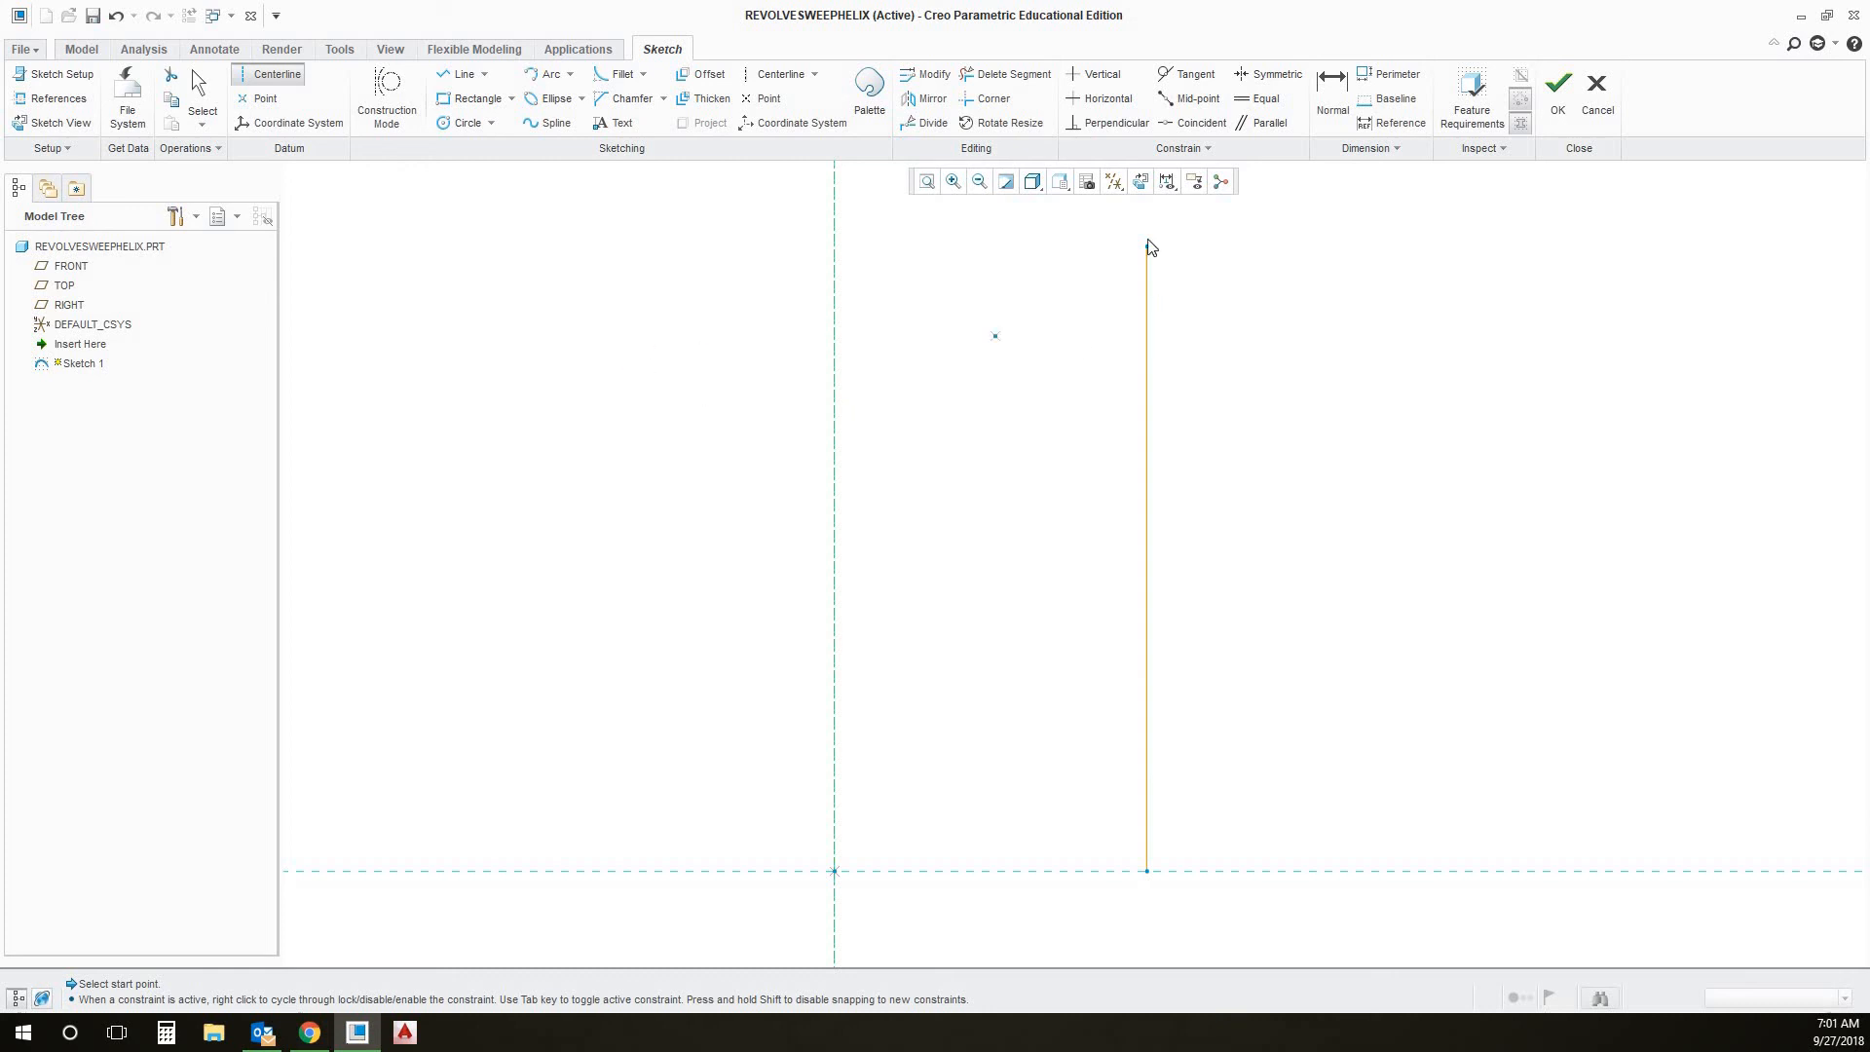
{"action": "left_click", "coordinate": [1562, 94]}
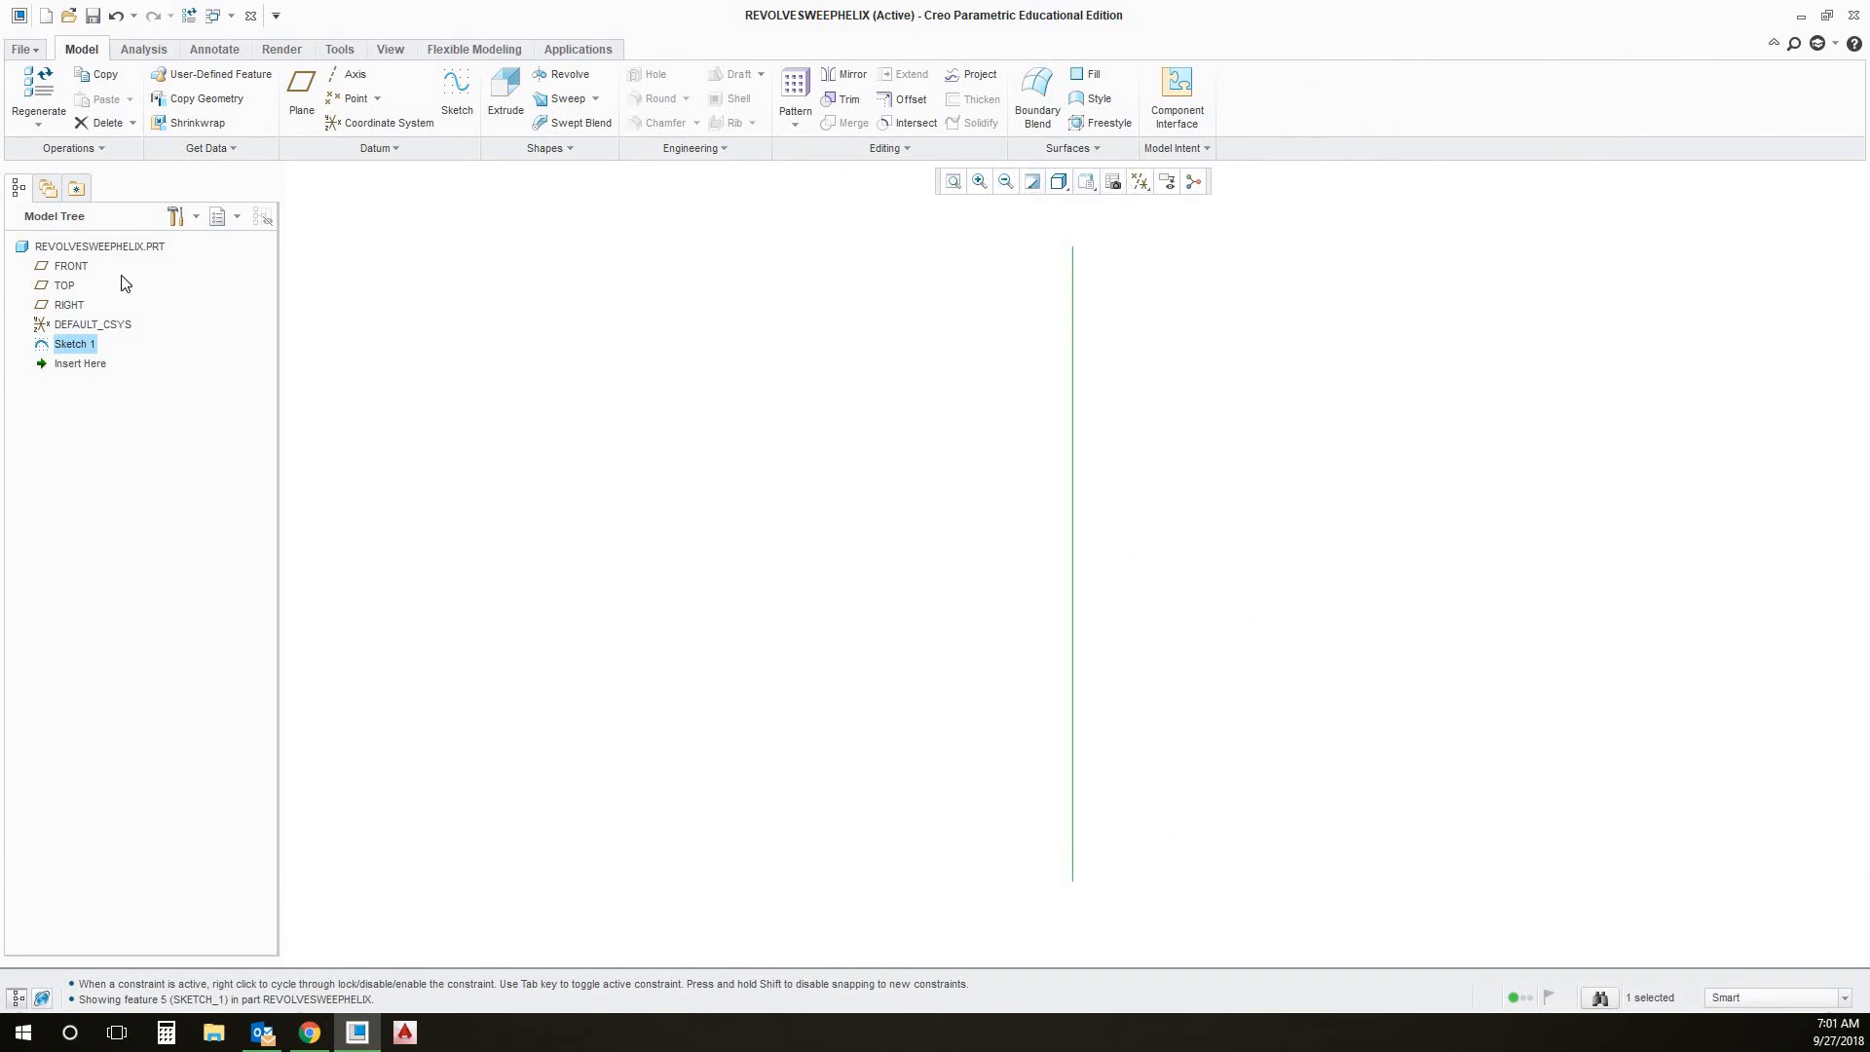
Start a helical sweep using the line sketch as its profile and check its profile and axis references
{"action": "left_click", "coordinate": [595, 98]}
{"action": "left_click", "coordinate": [587, 142]}
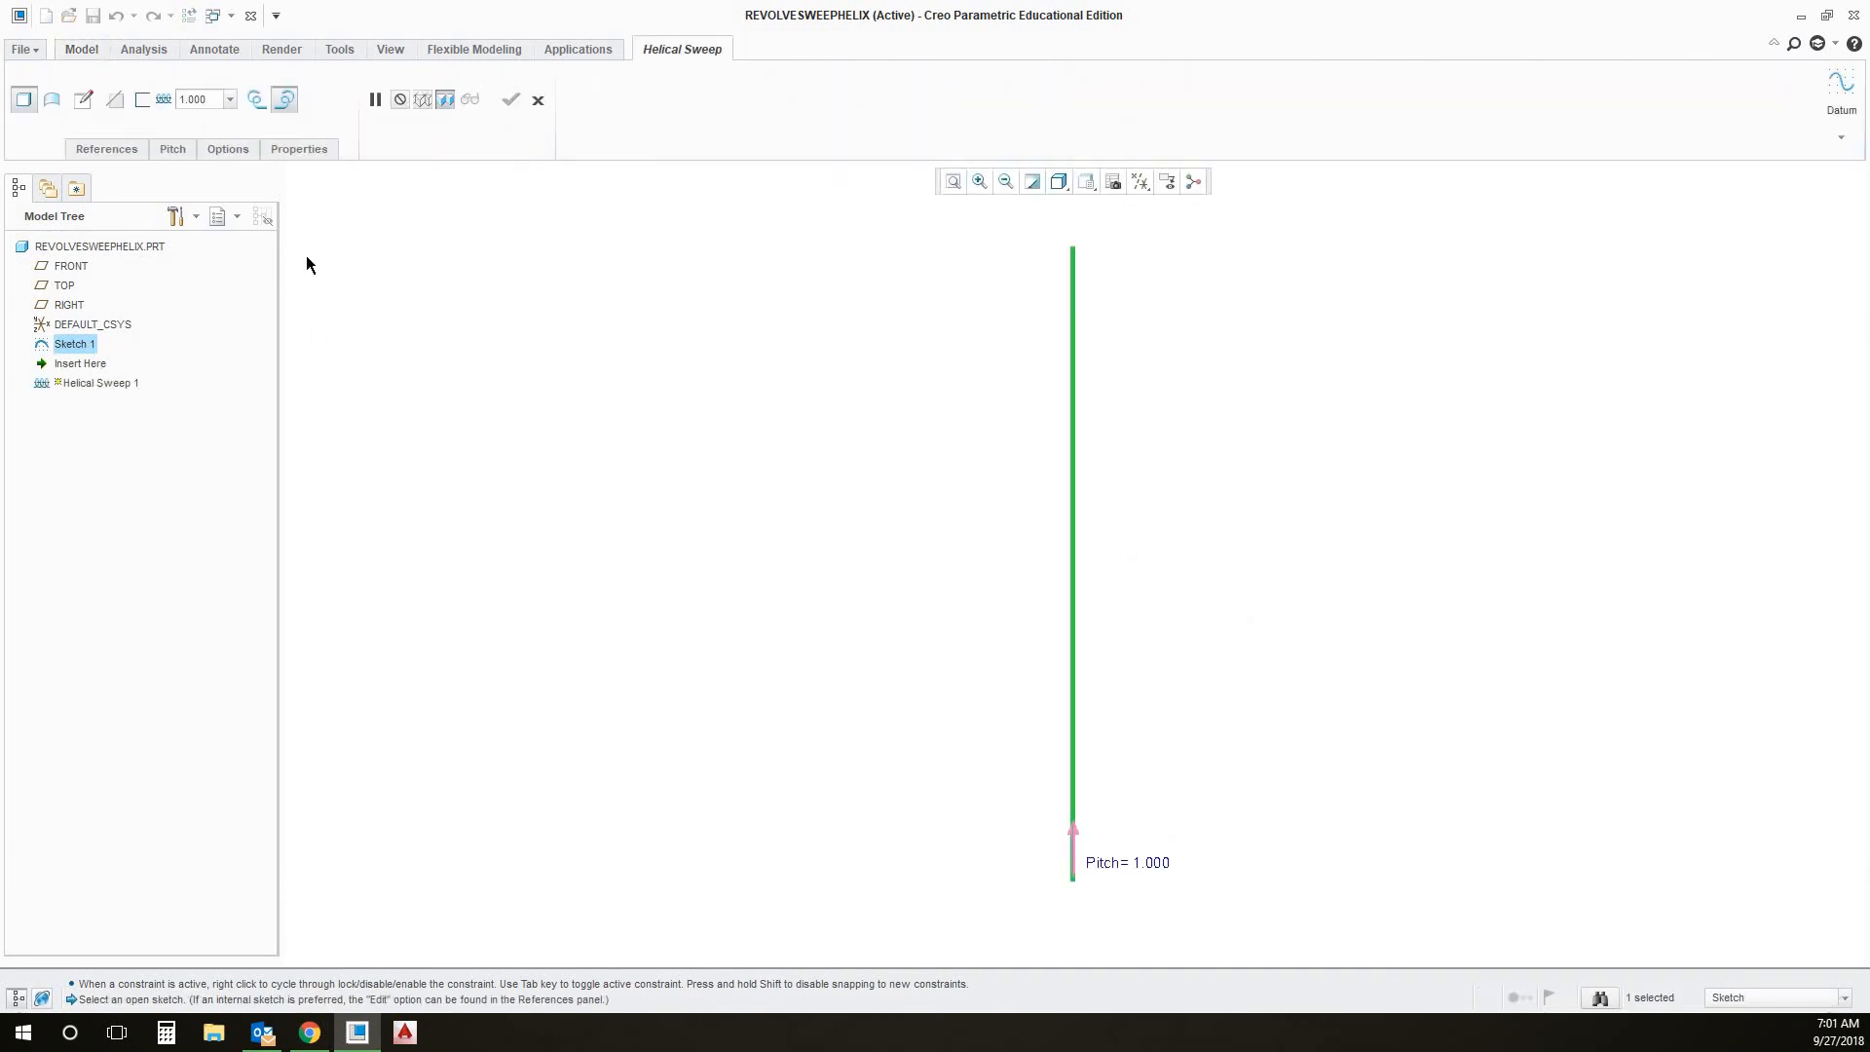
{"action": "left_click", "coordinate": [115, 151]}
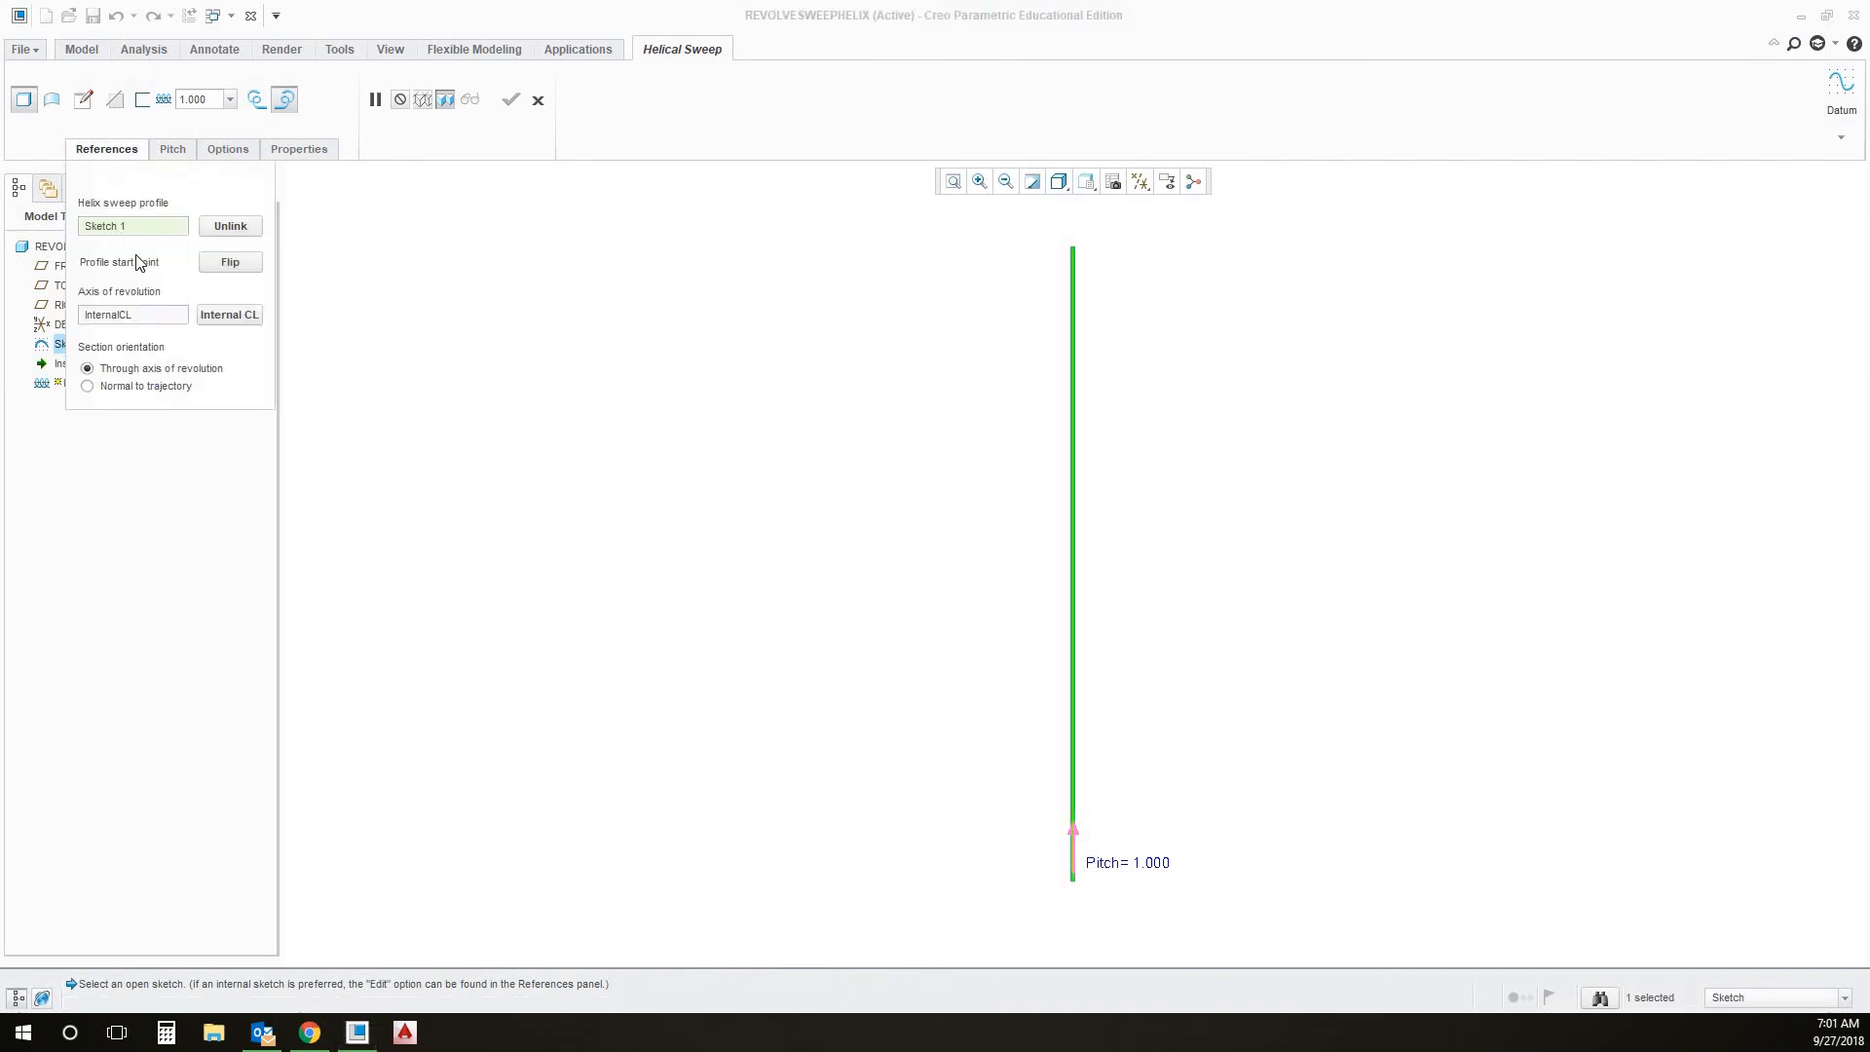
{"action": "left_click", "coordinate": [116, 152]}
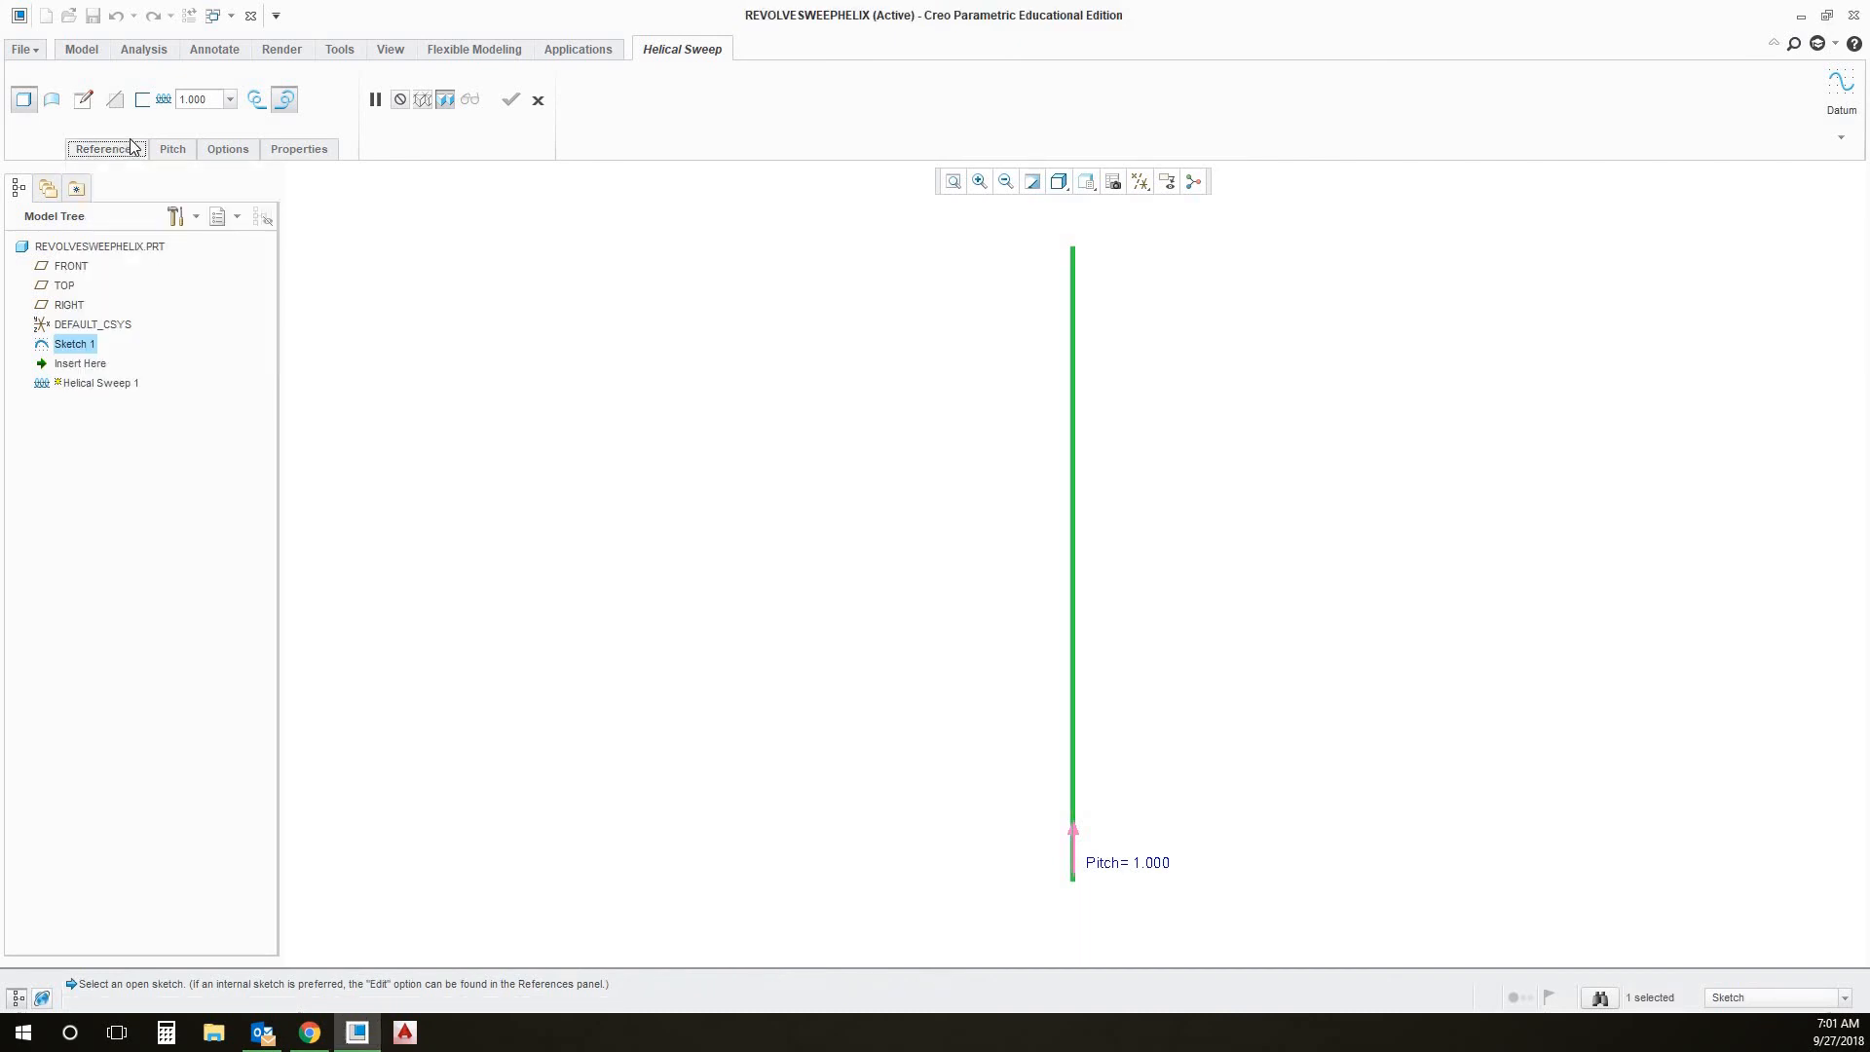
Sketch a circular section of diameter 1 centred on the profile line's lower end and finish the section sketch
{"action": "left_click", "coordinate": [85, 101]}
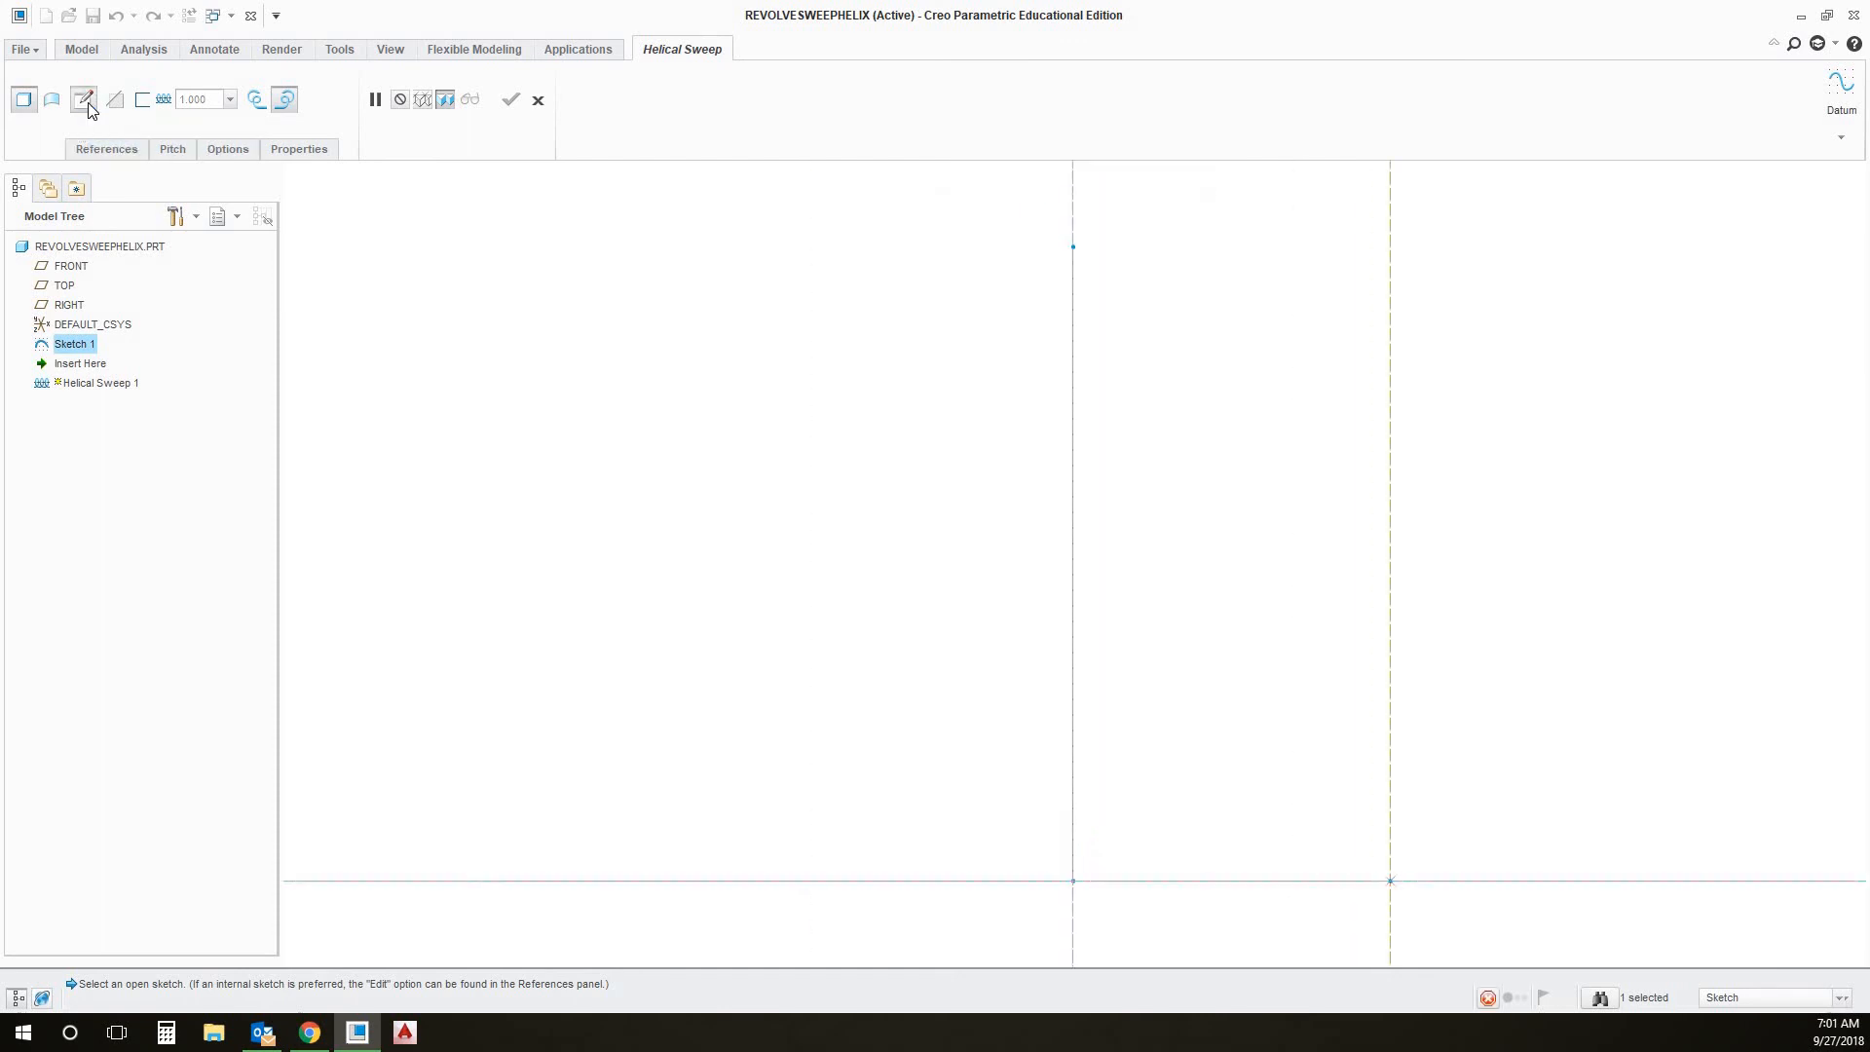
{"action": "left_click", "coordinate": [467, 122]}
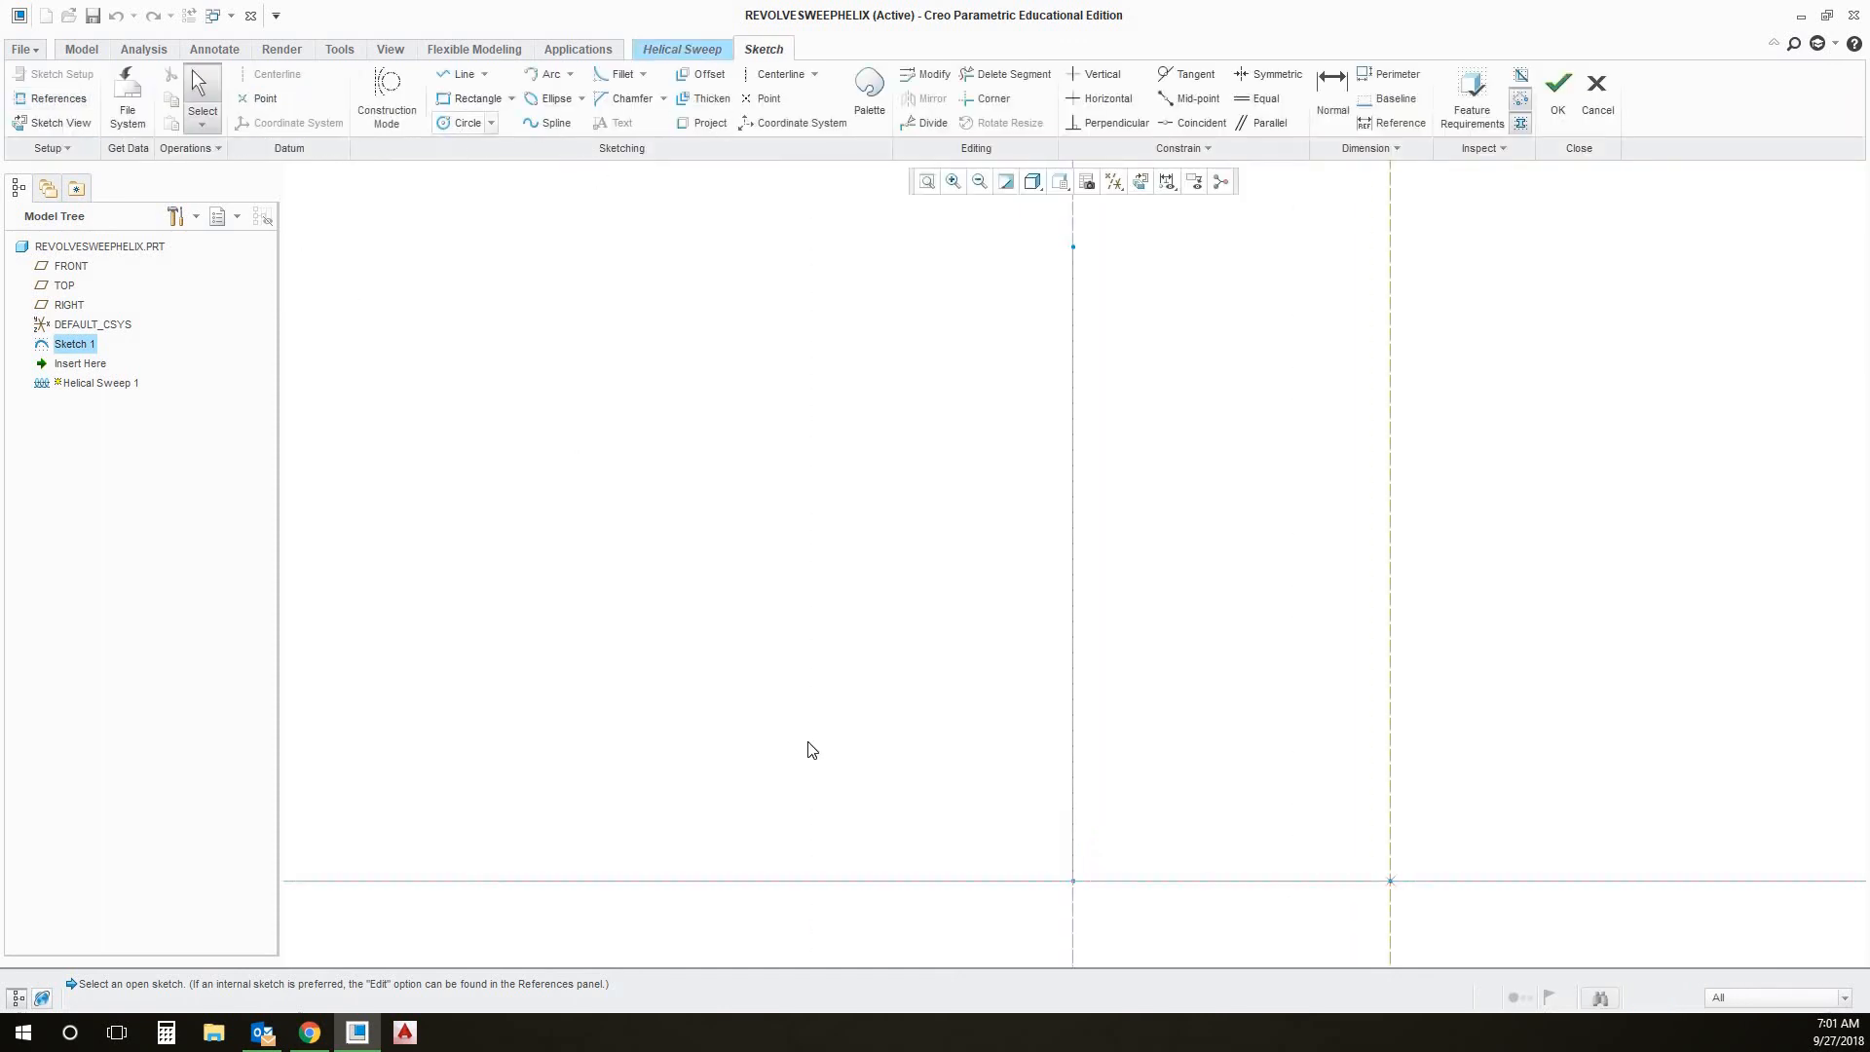
{"action": "left_click", "coordinate": [1072, 881]}
{"action": "left_click", "coordinate": [1096, 908]}
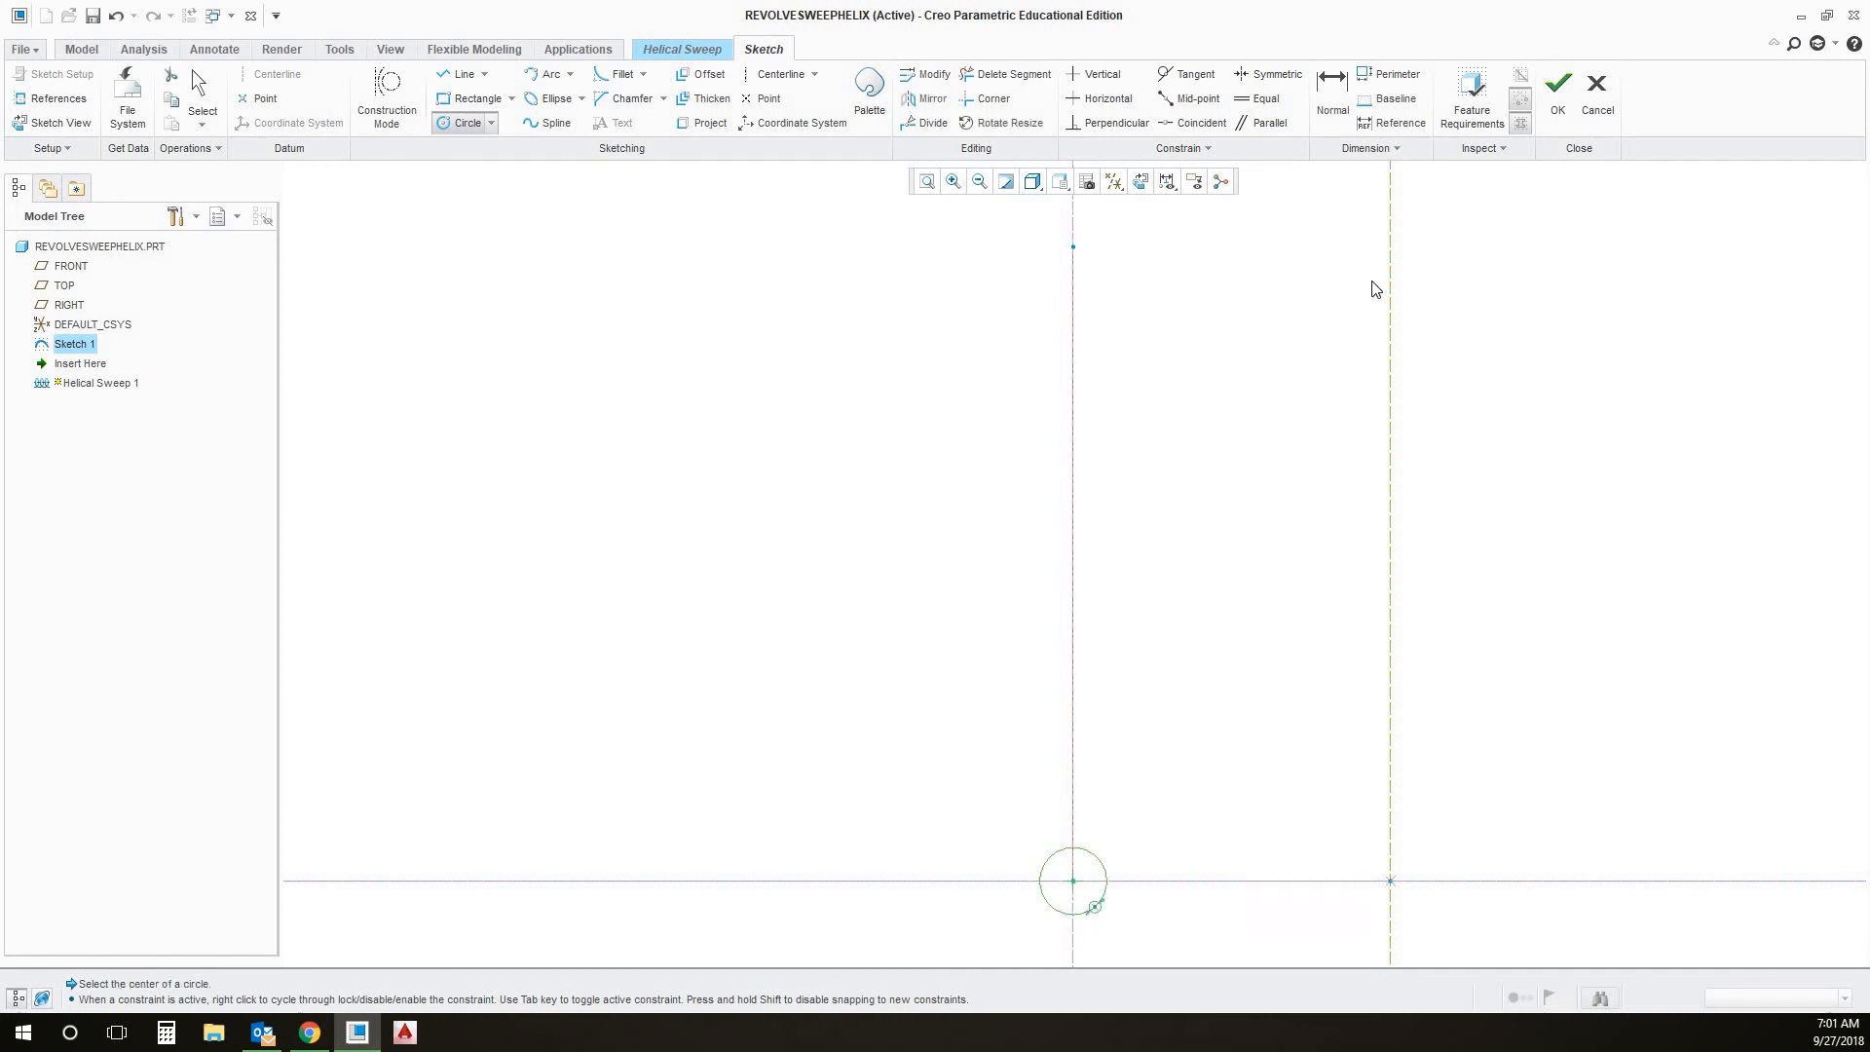
{"action": "middle_click", "coordinate": [1140, 737]}
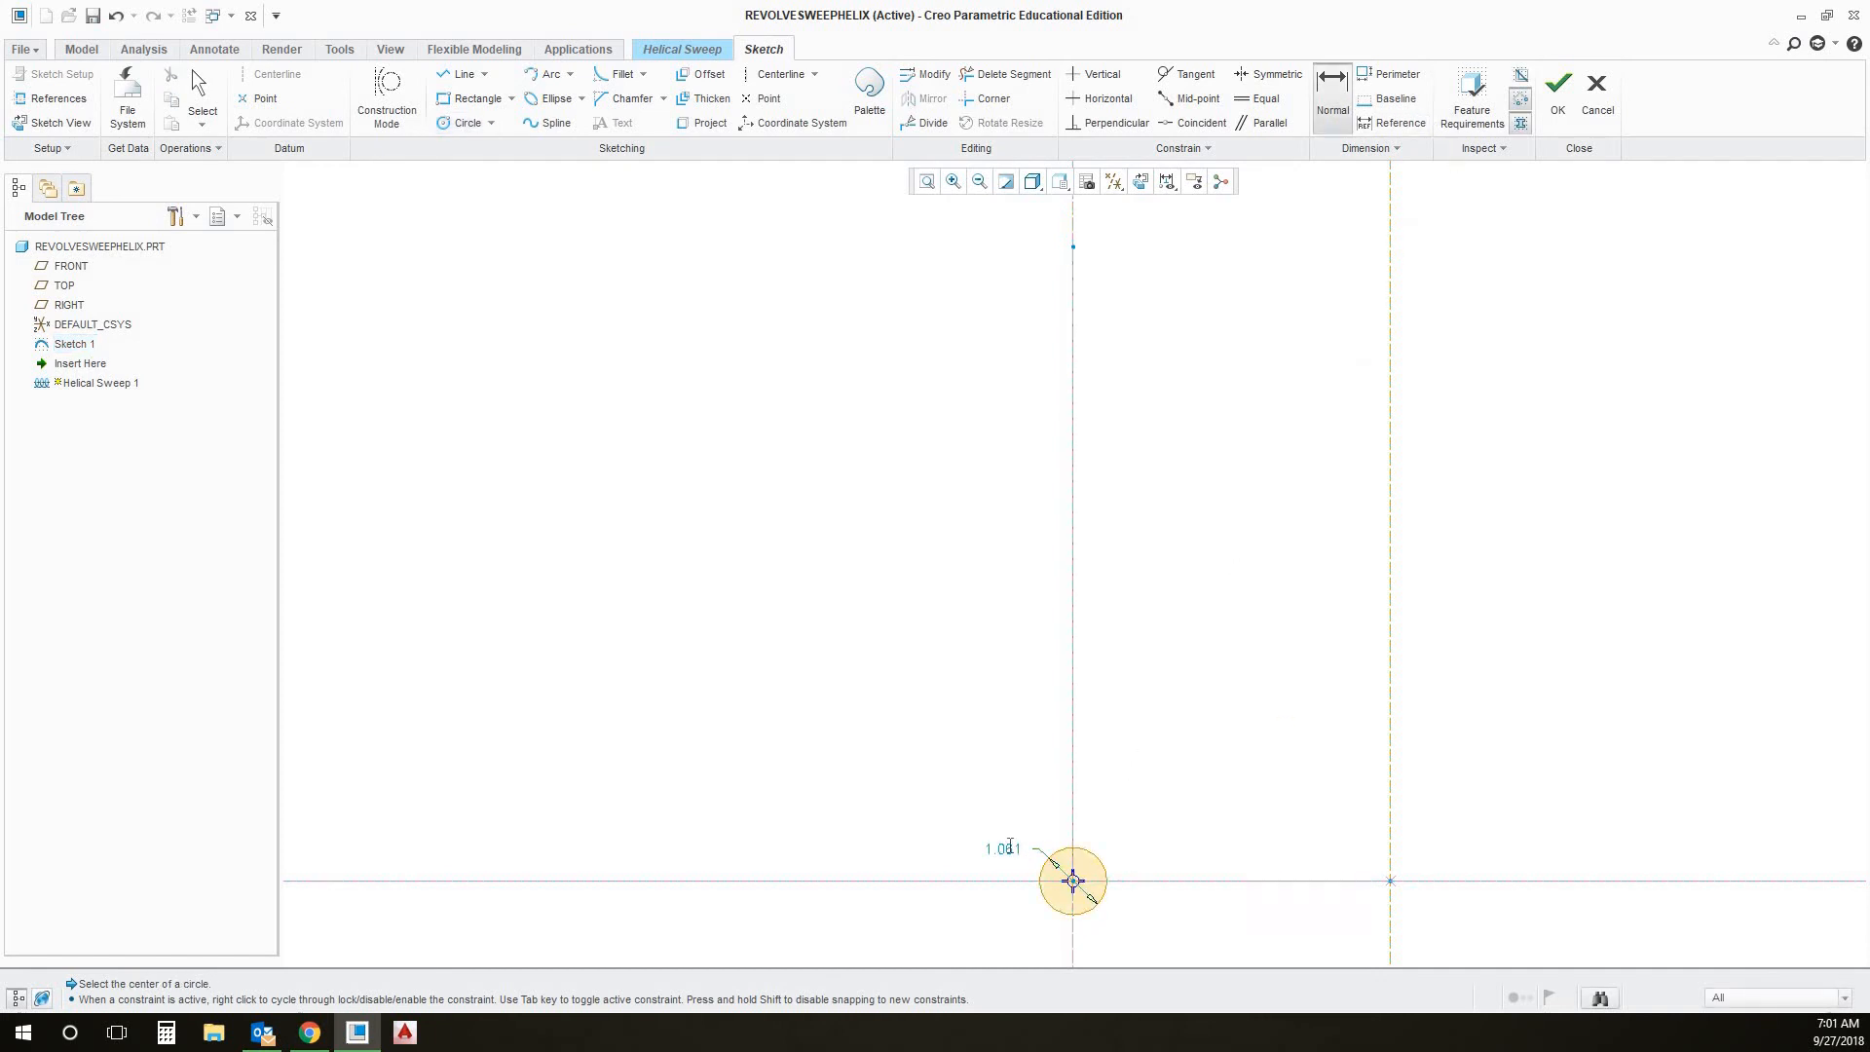
{"action": "double_click", "coordinate": [1008, 849]}
{"action": "type", "text": "17545"}
{"action": "key", "text": "Return"}
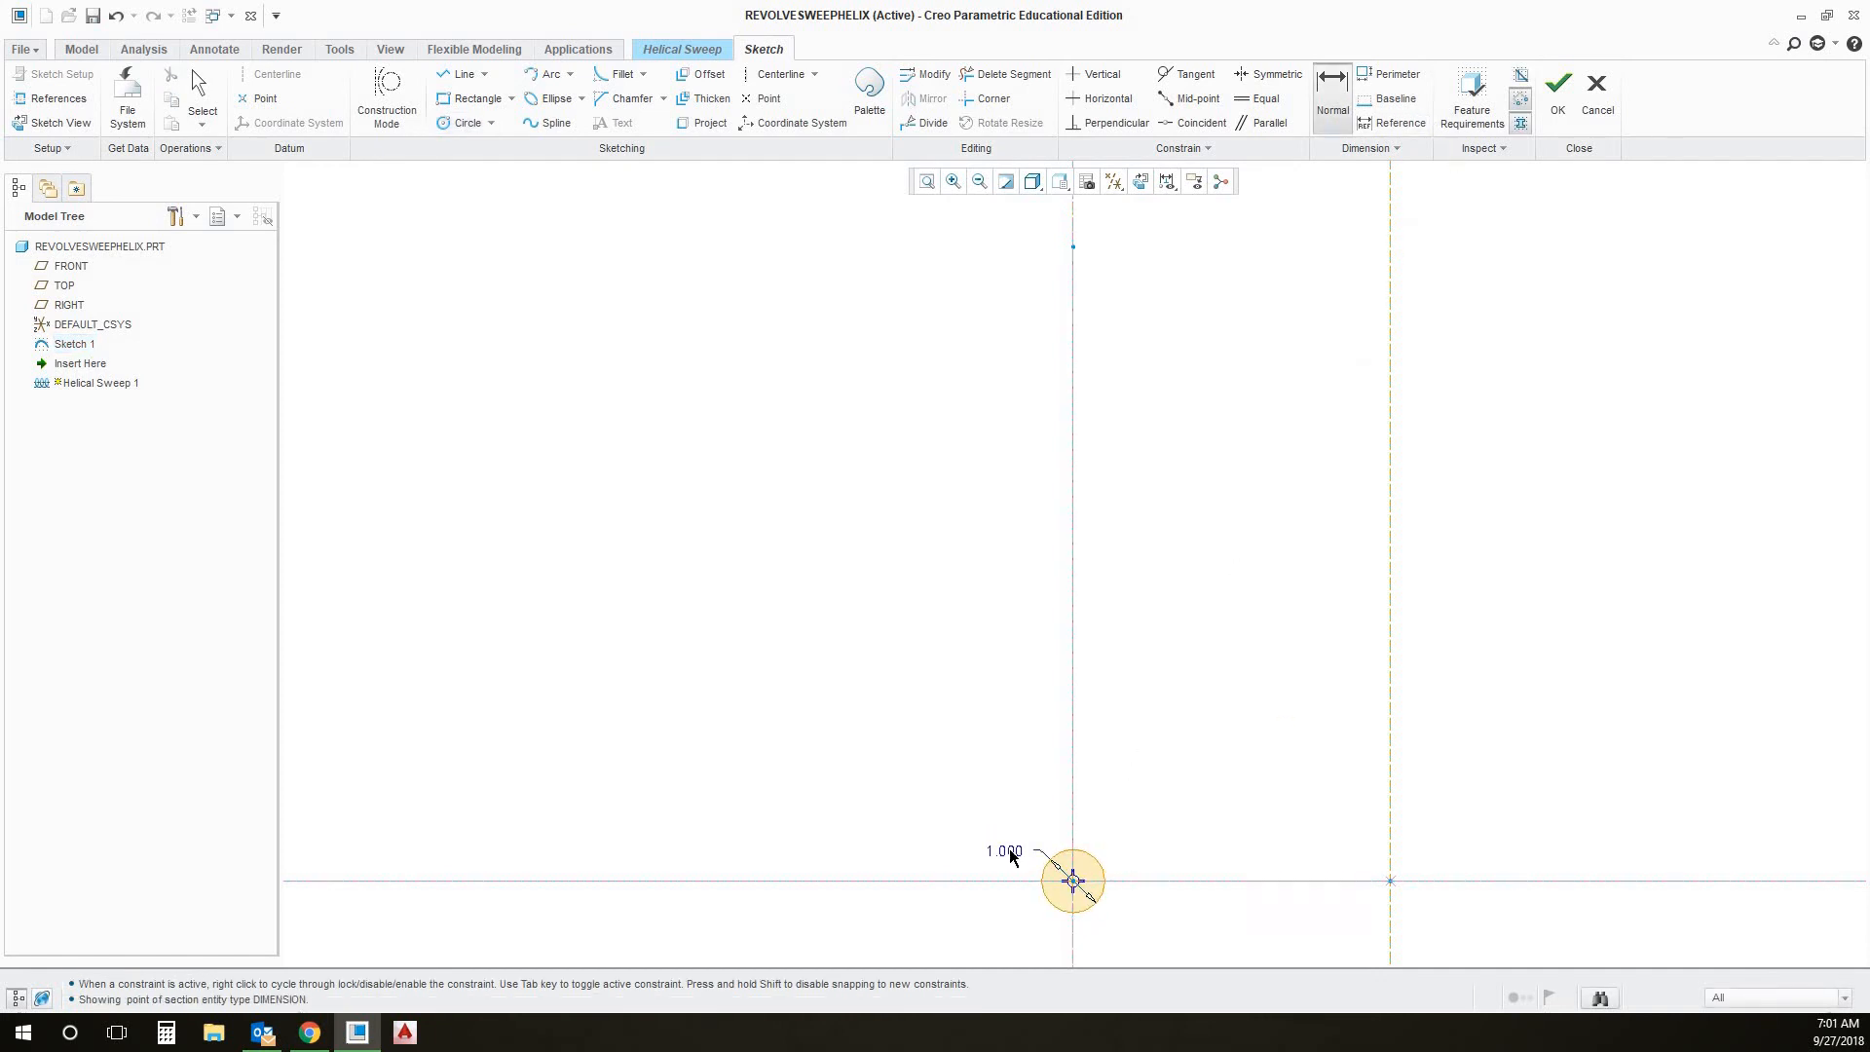
{"action": "left_click", "coordinate": [1558, 98]}
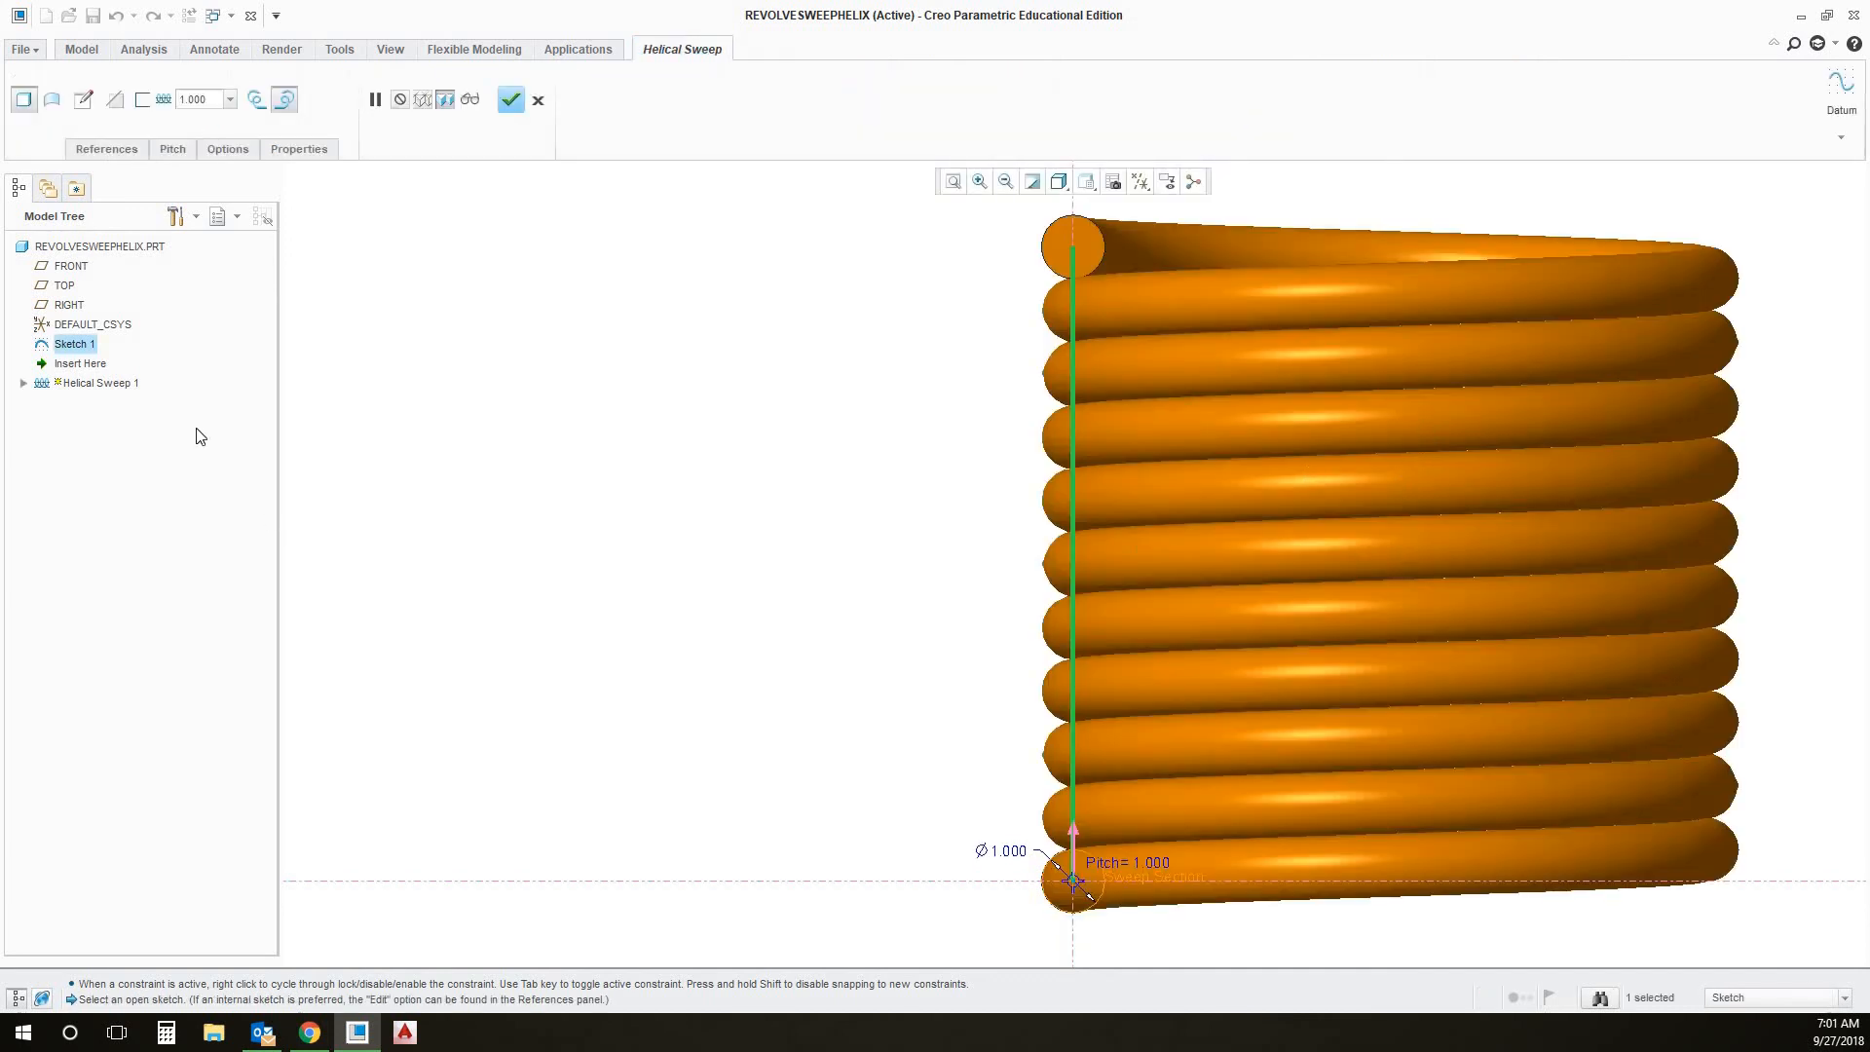
Edit the helical sweep's section sketch, set the circle's diameter to 0.5, and finish the section
{"action": "left_click", "coordinate": [85, 100]}
{"action": "double_click", "coordinate": [1006, 847]}
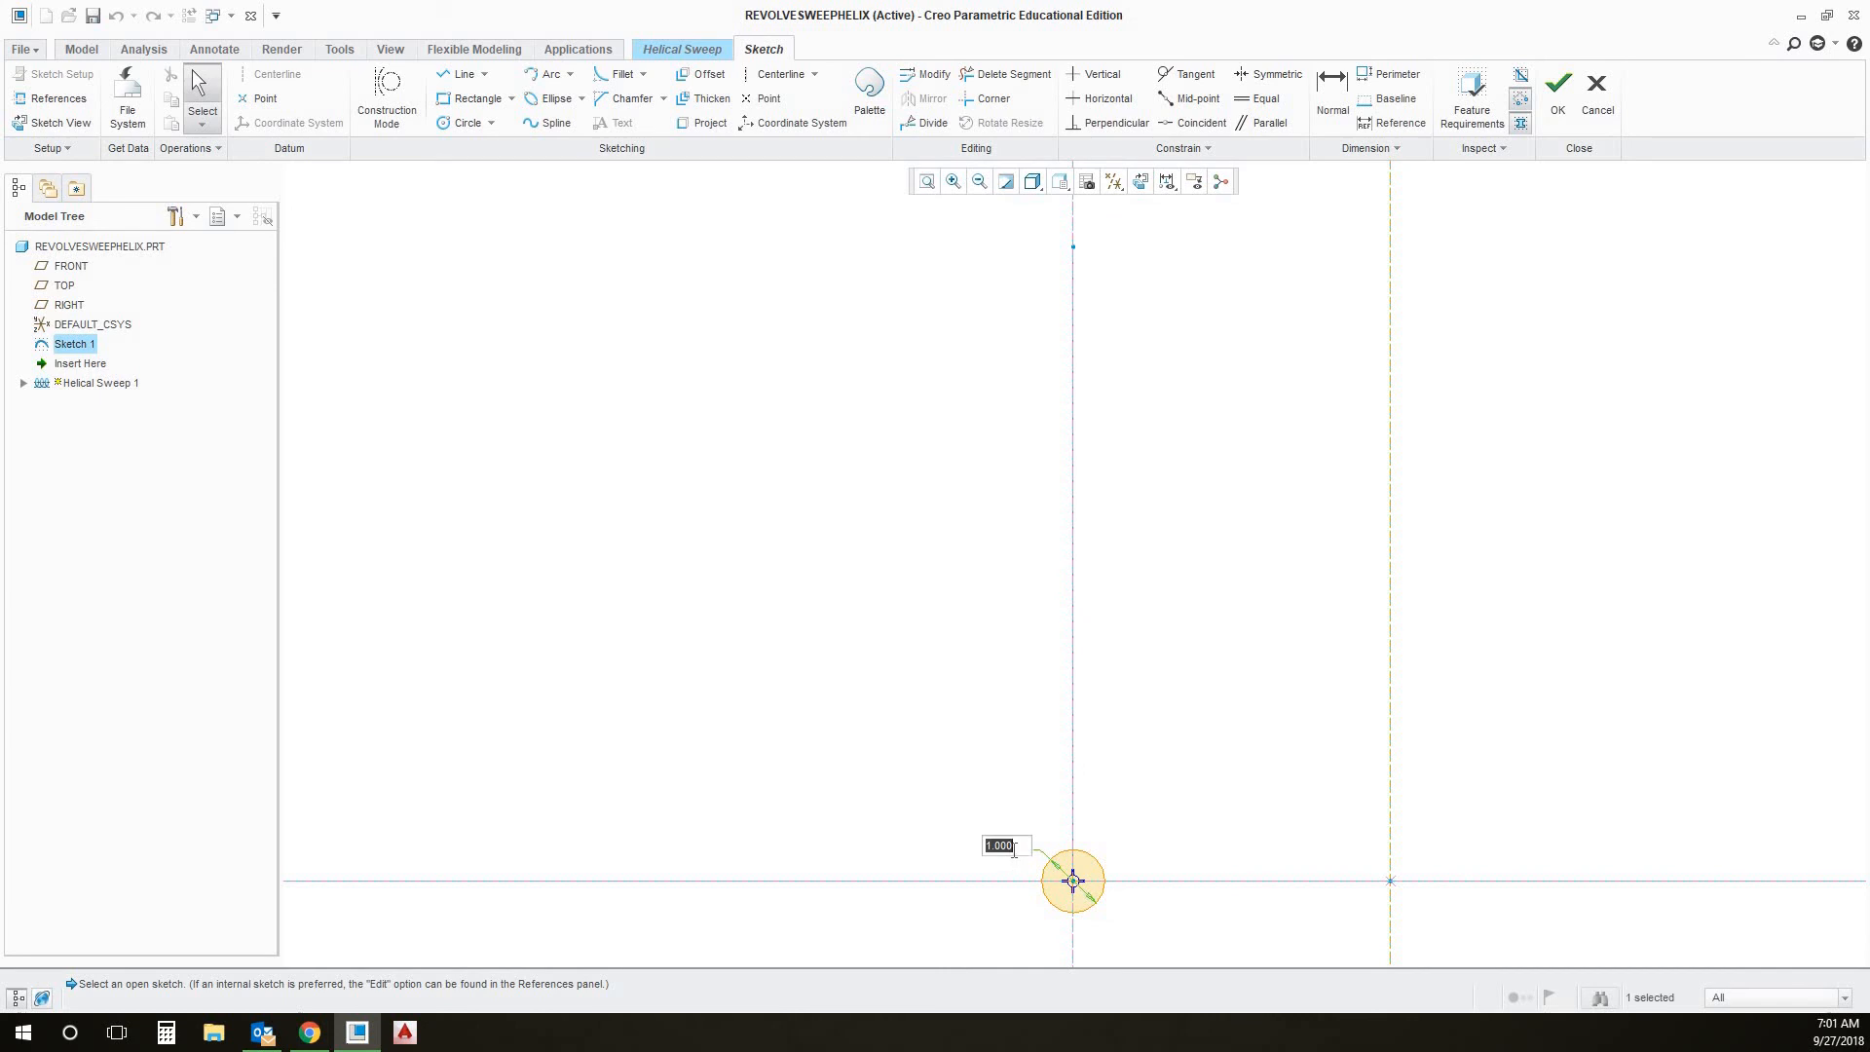
{"action": "type", "text": "0.5"}
{"action": "key", "text": "Return"}
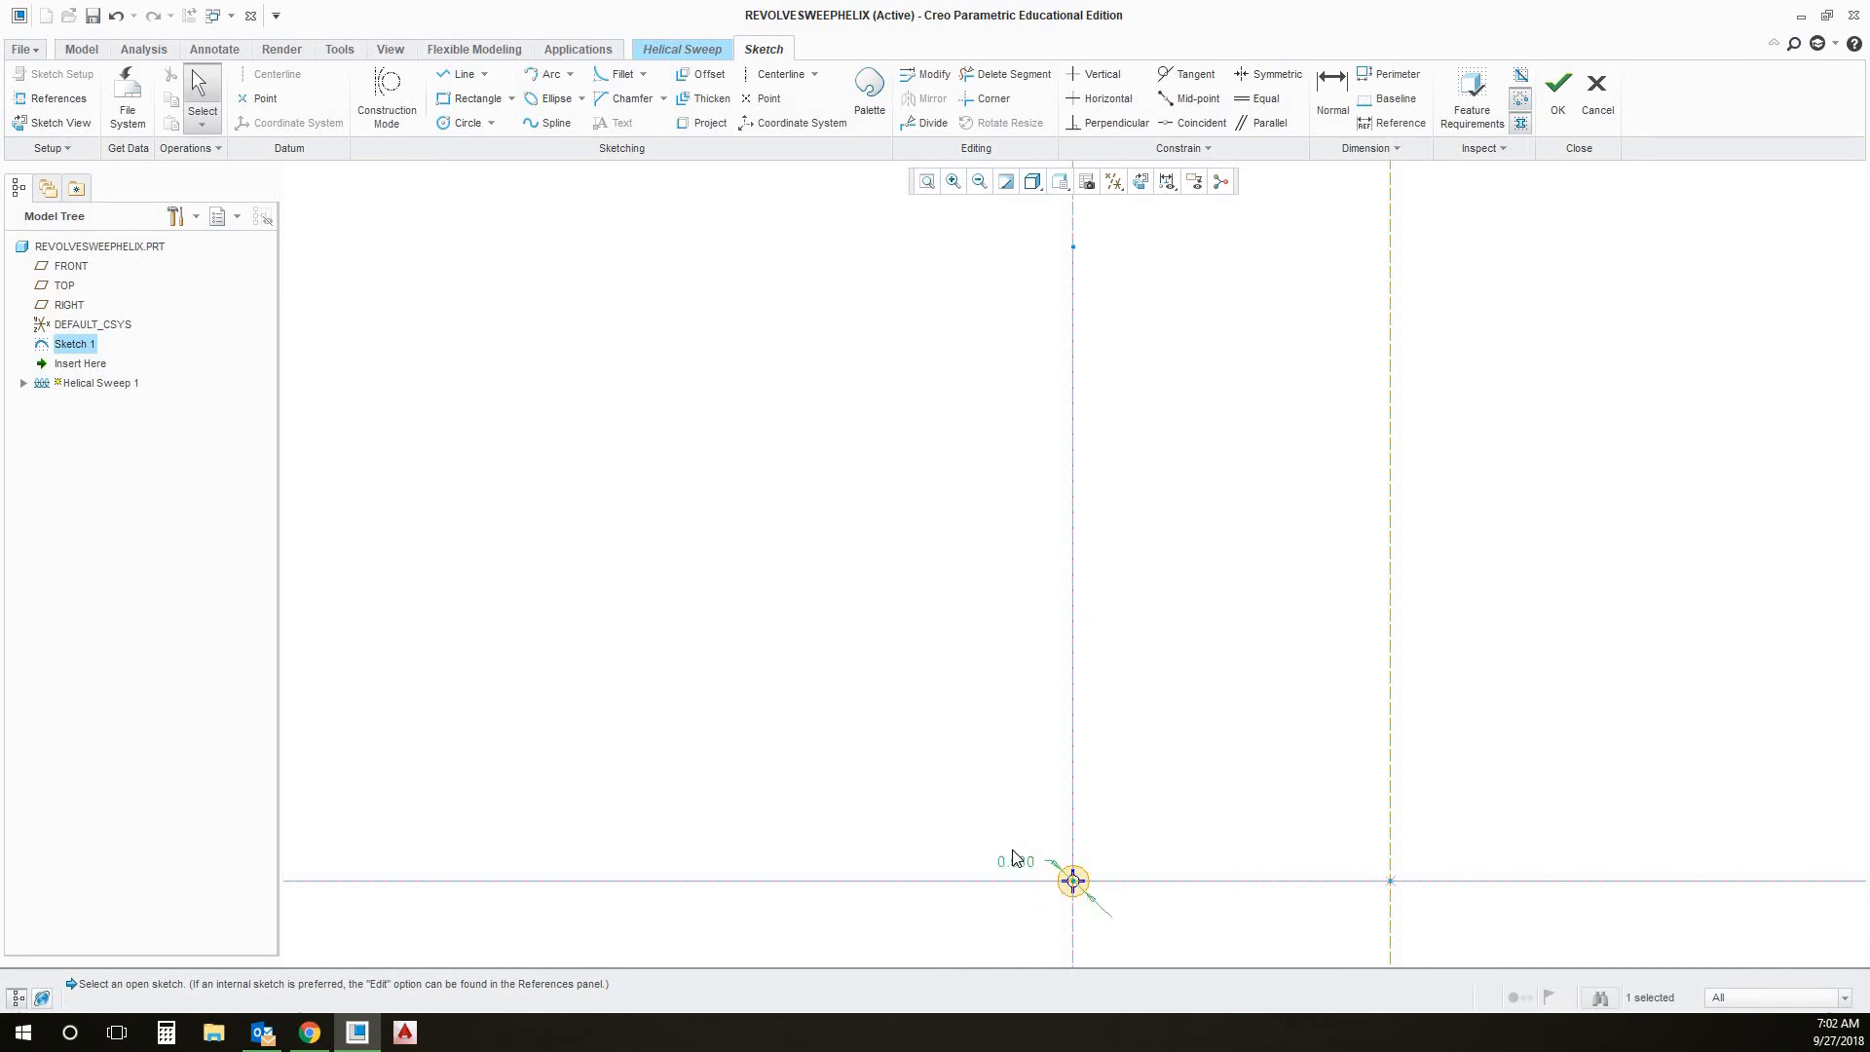
{"action": "left_click", "coordinate": [1562, 107]}
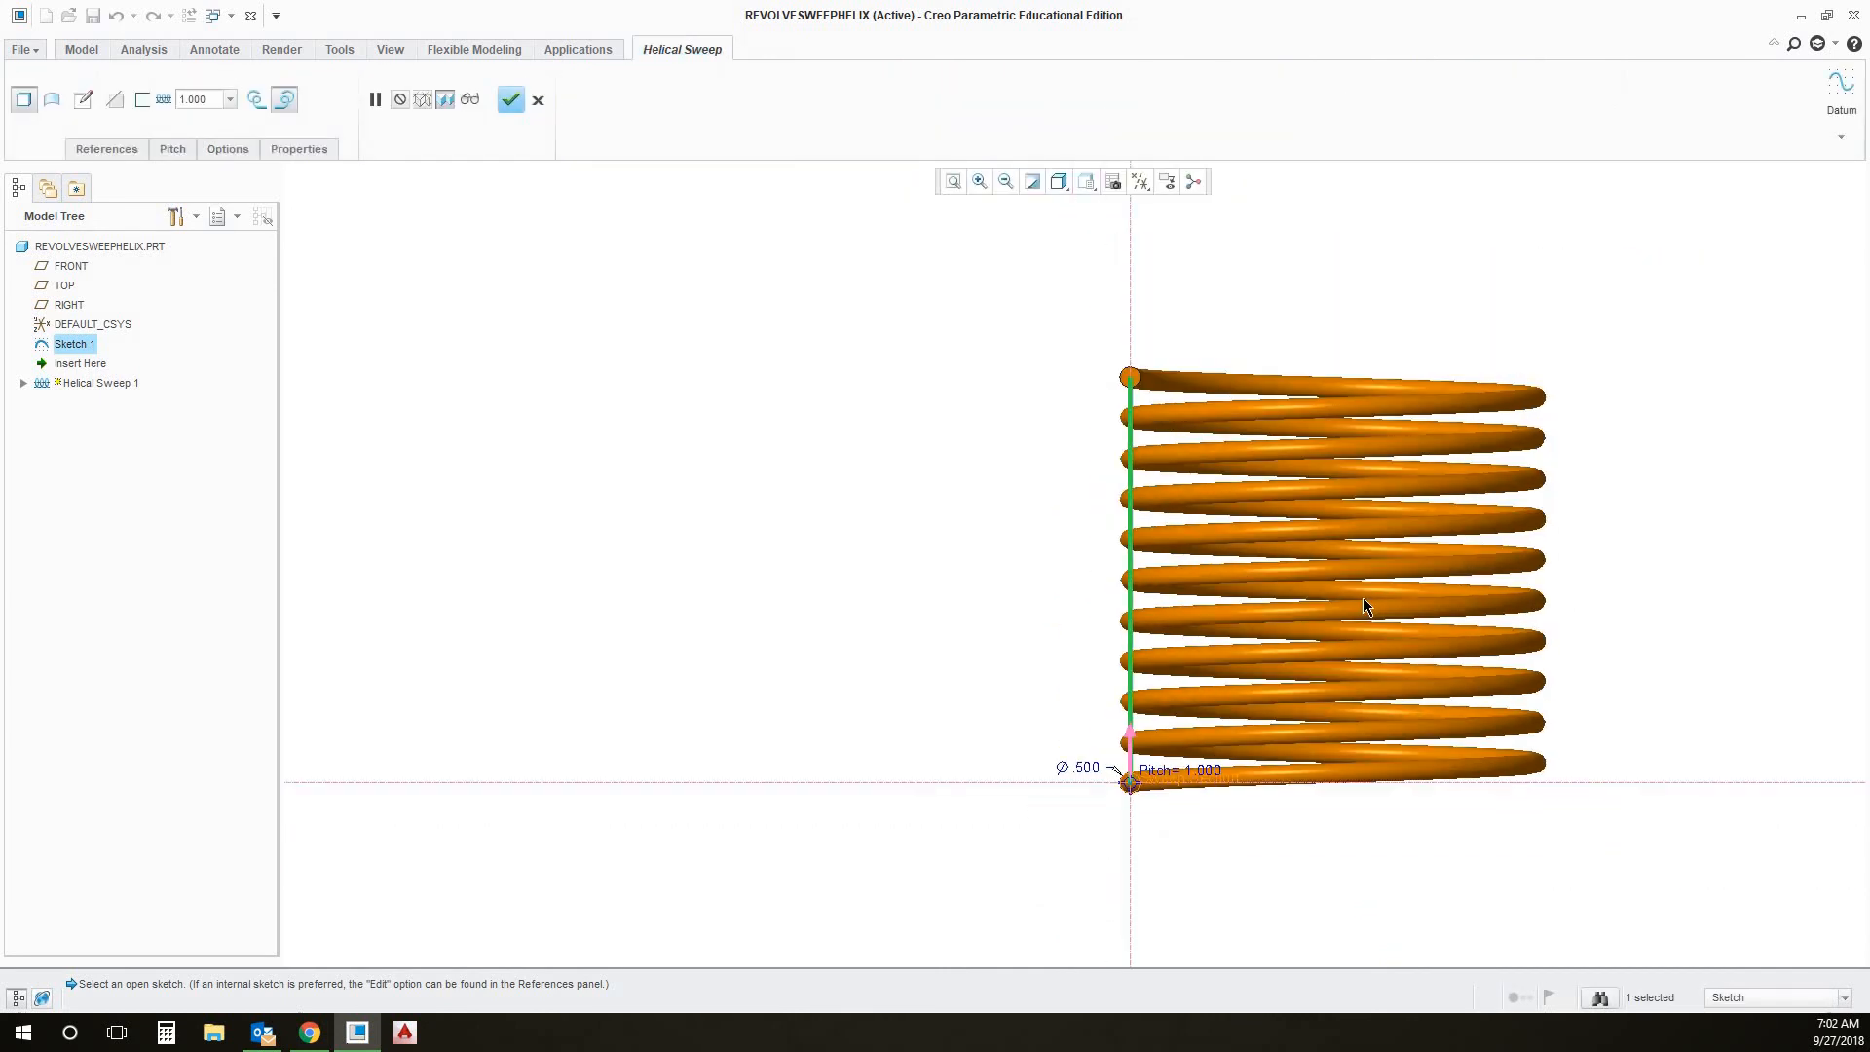
Set the pitch of the helical sweep to 0.5
{"action": "middle_click_drag", "start_coordinate": [1363, 605], "coordinate": [1300, 635]}
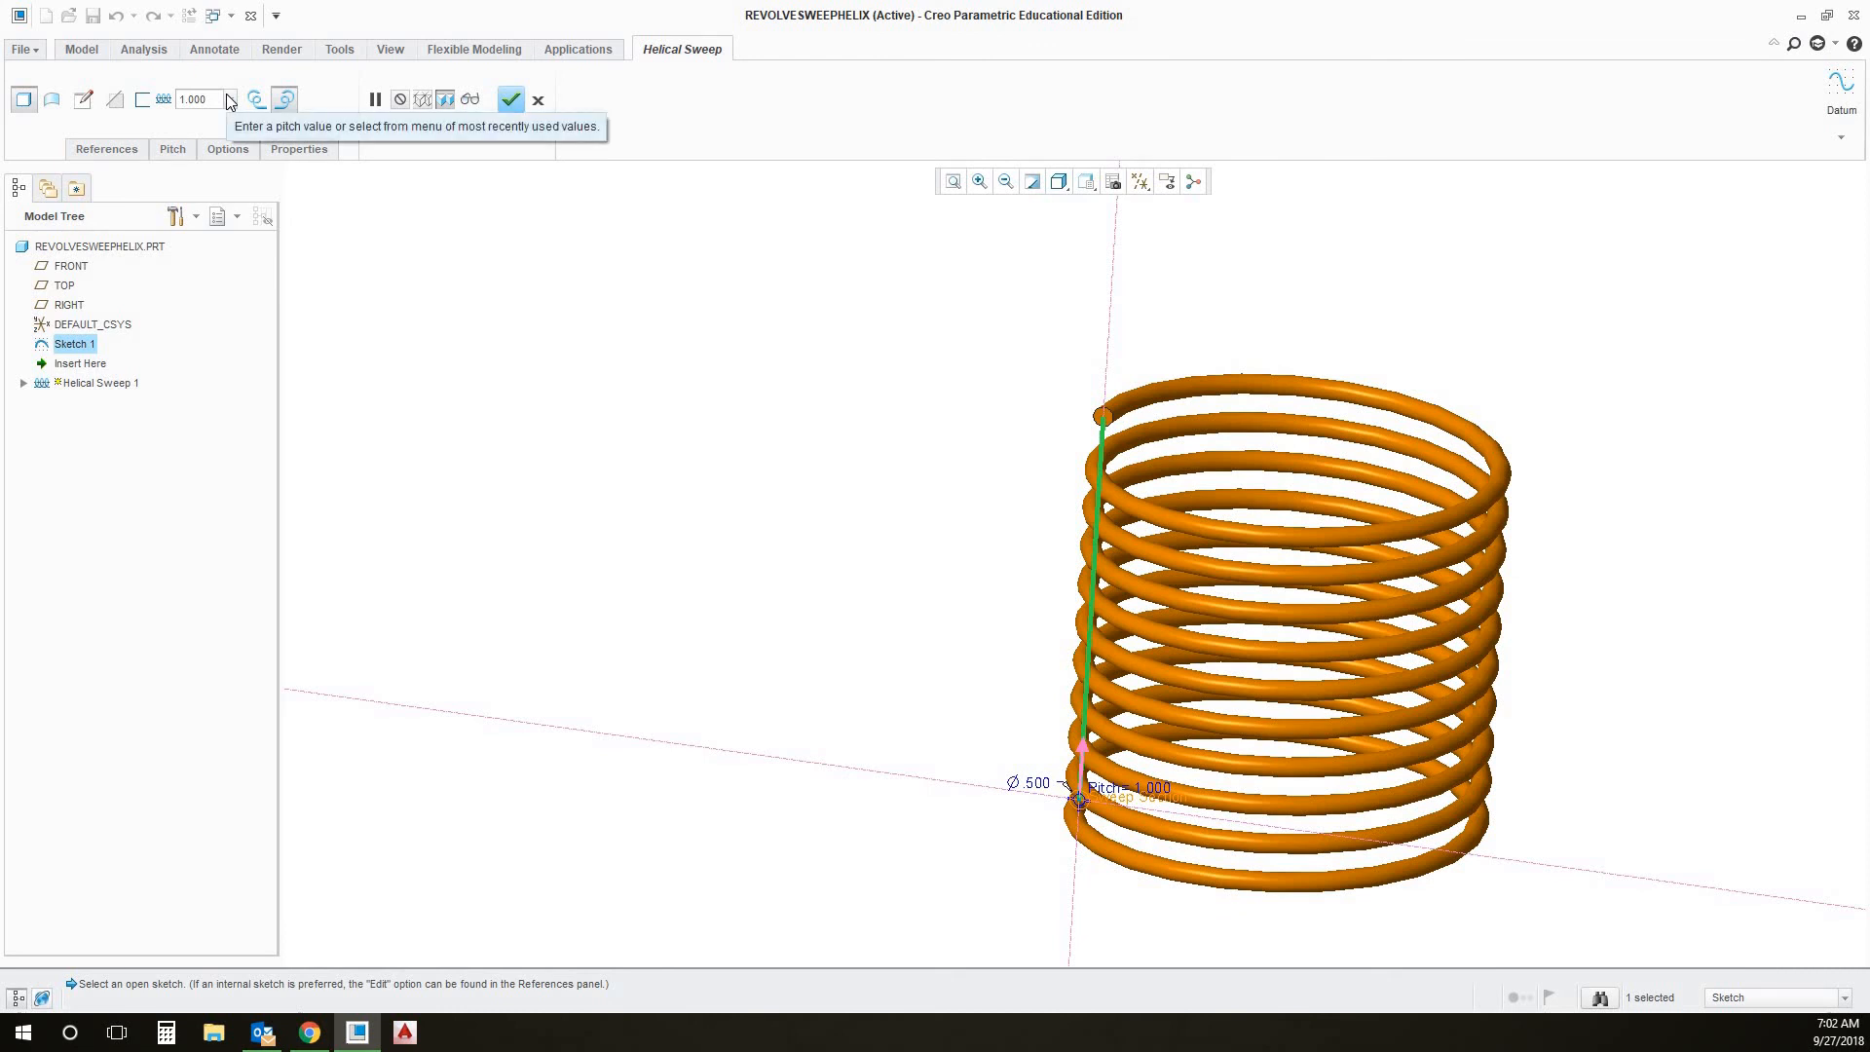
{"action": "left_click", "coordinate": [230, 101]}
{"action": "left_click", "coordinate": [227, 96]}
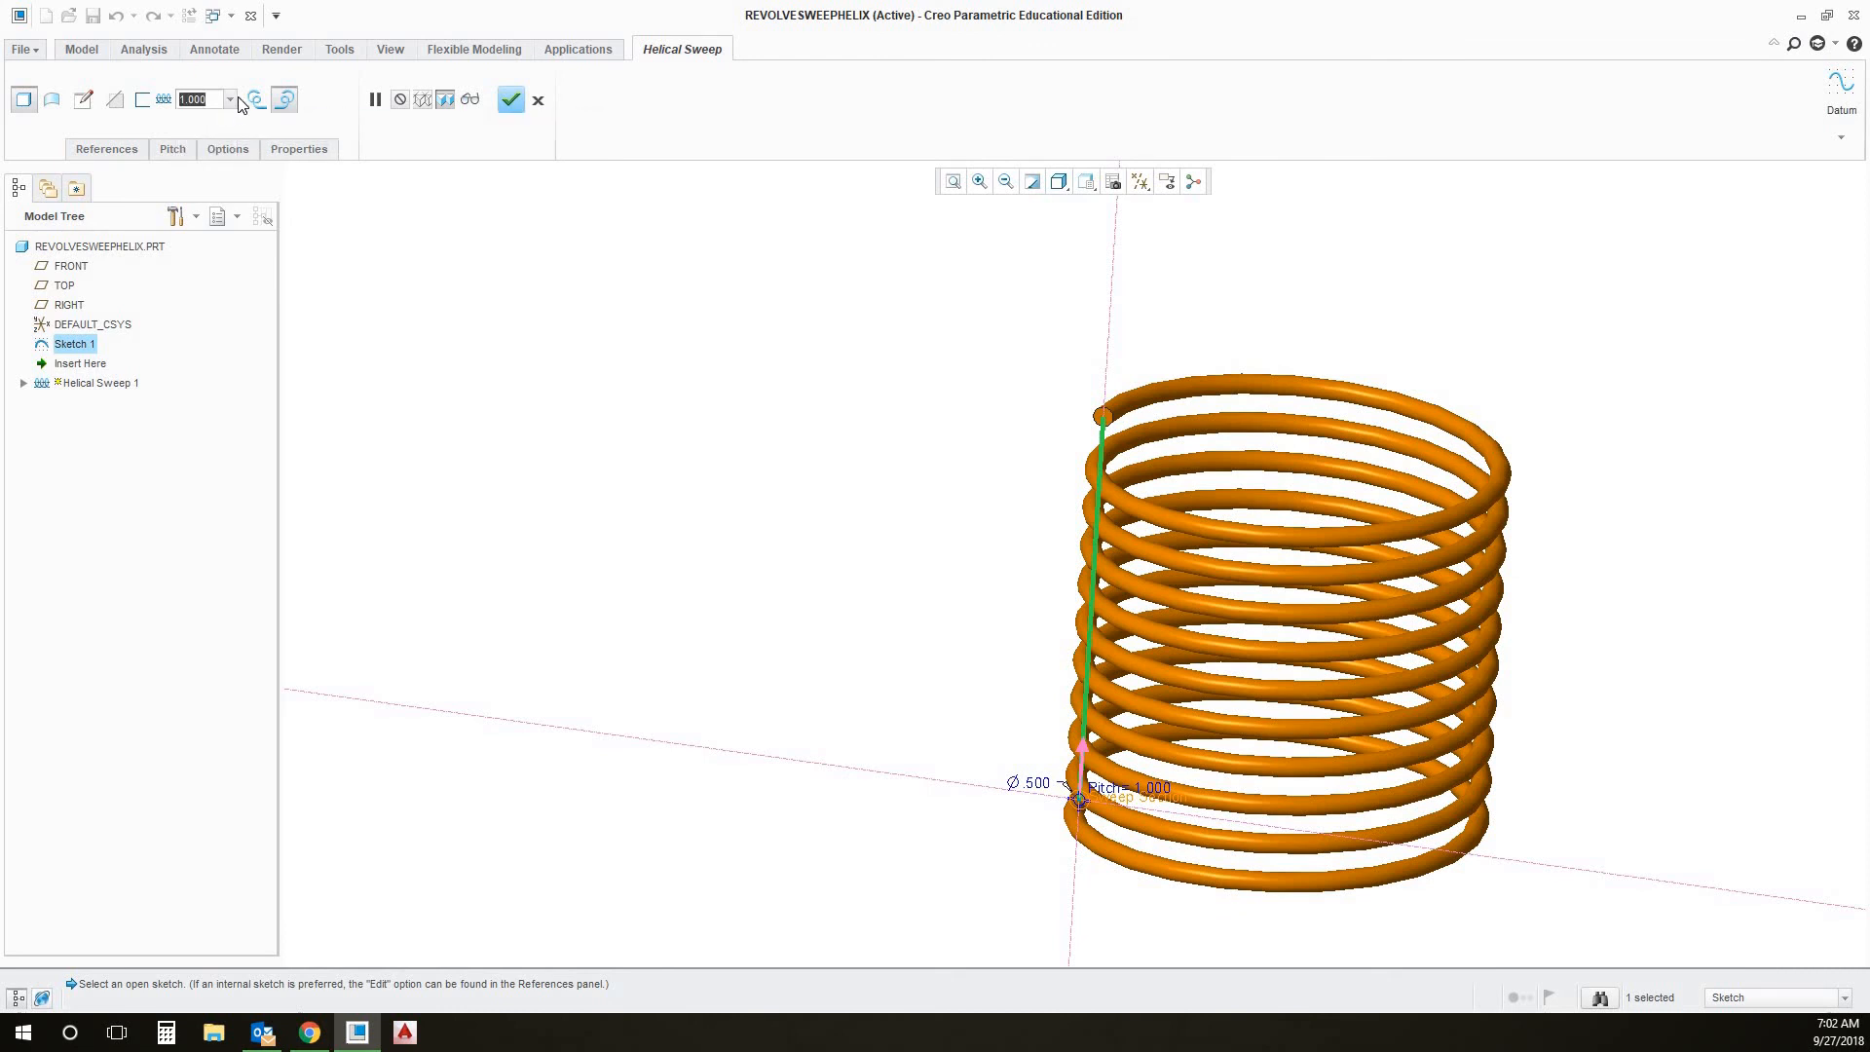
{"action": "type", "text": "0.5"}
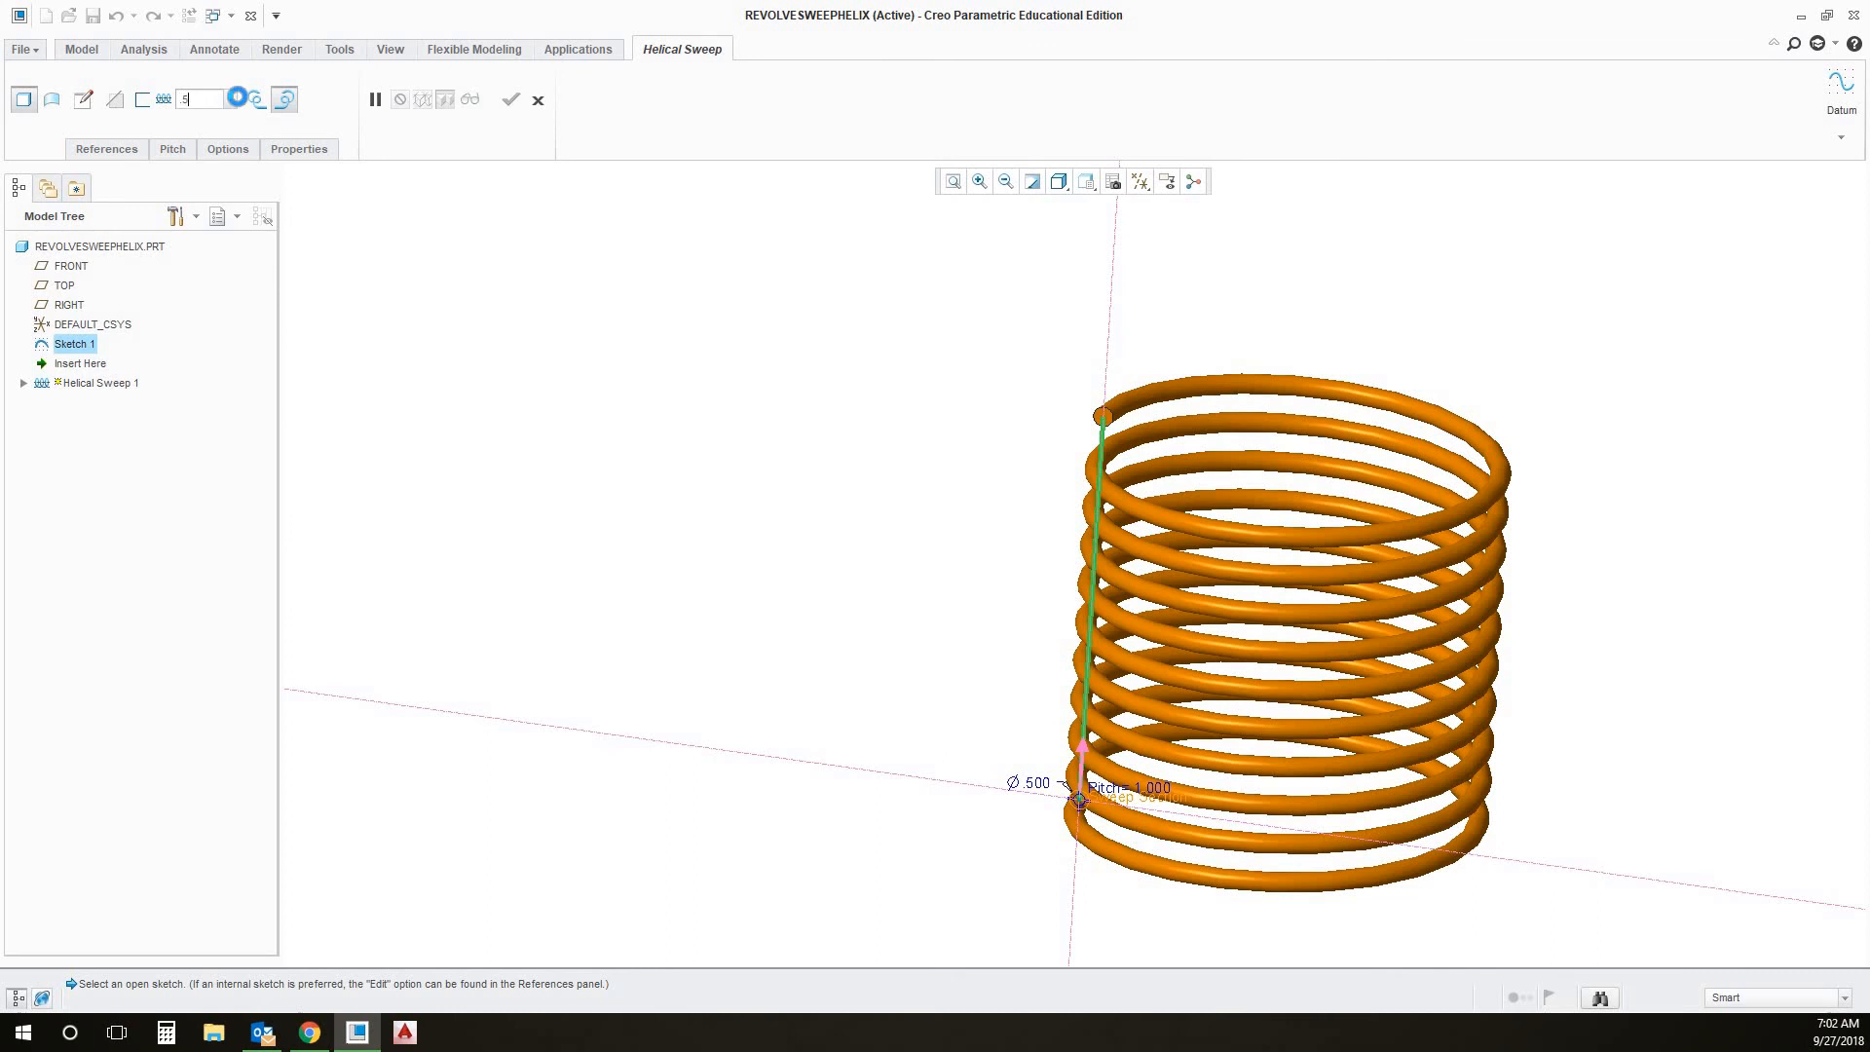
{"action": "key", "text": "Return"}
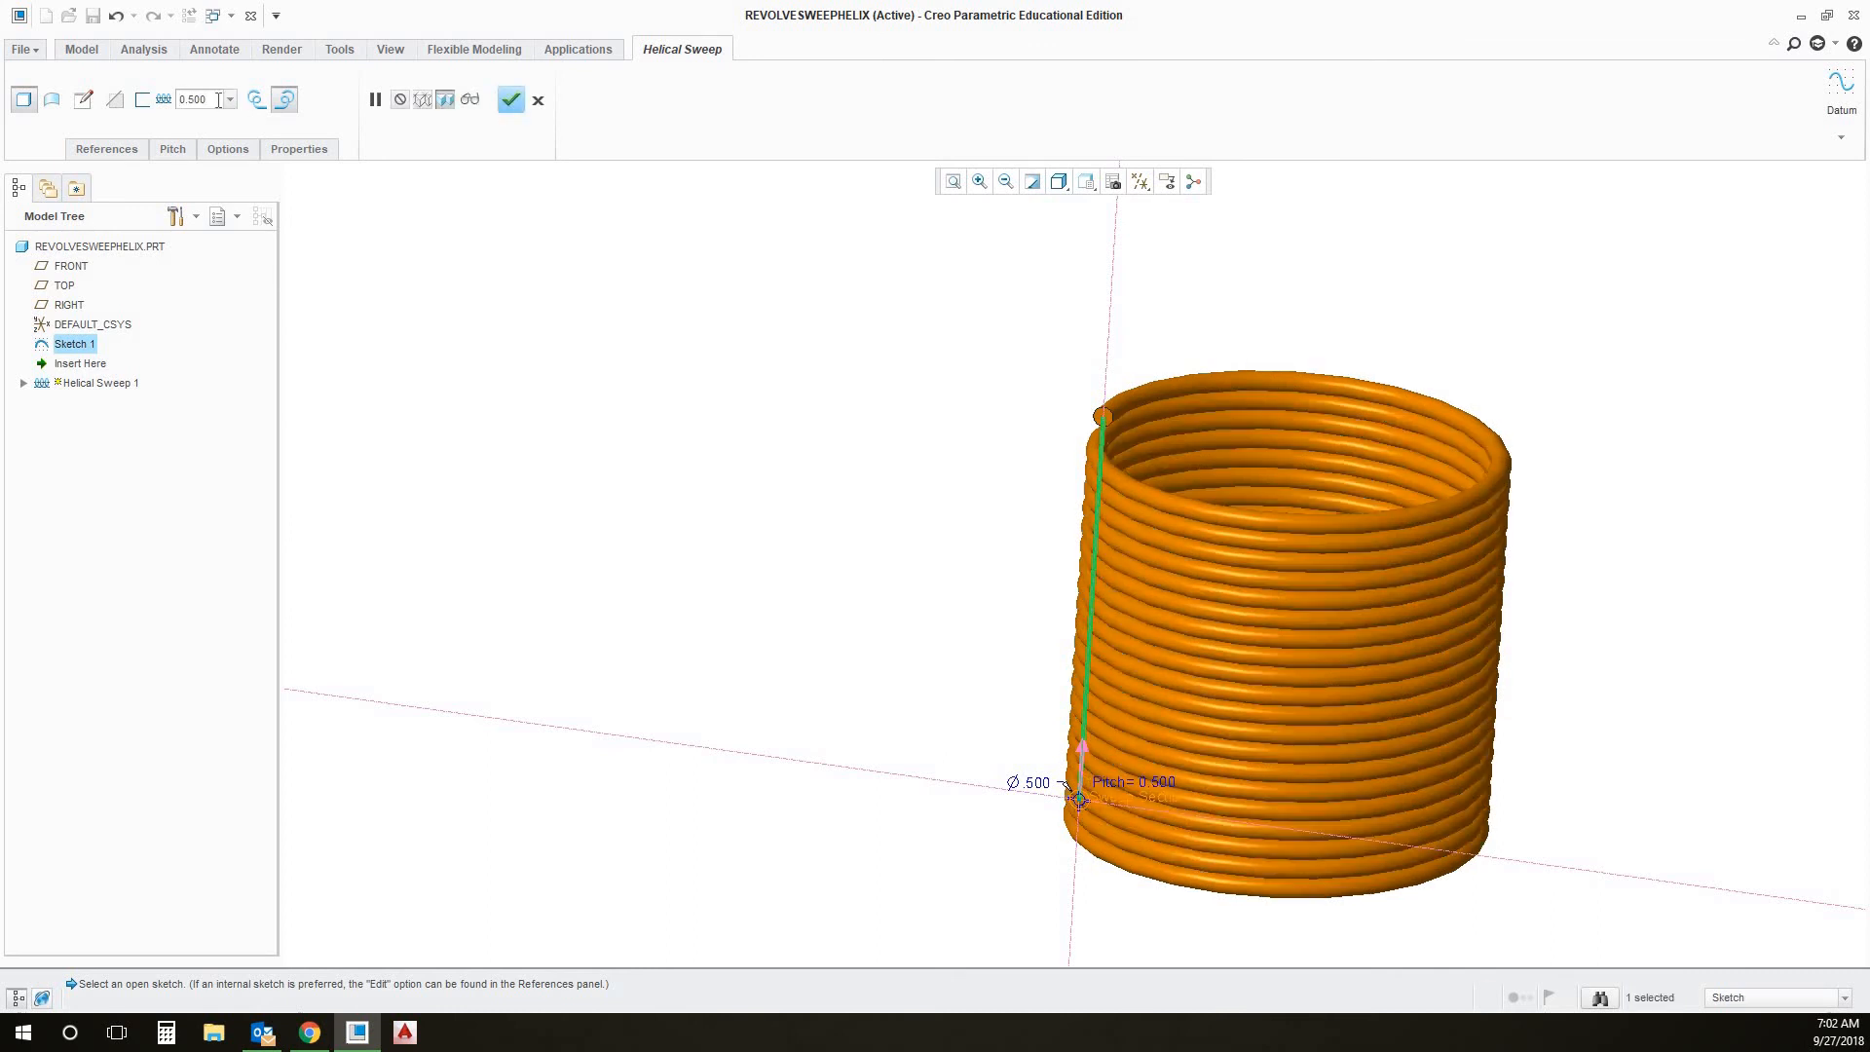
Set the helical sweep's pitch to 2 and complete the feature
{"action": "double_click", "coordinate": [203, 99]}
{"action": "type", "text": "2"}
{"action": "key", "text": "Return"}
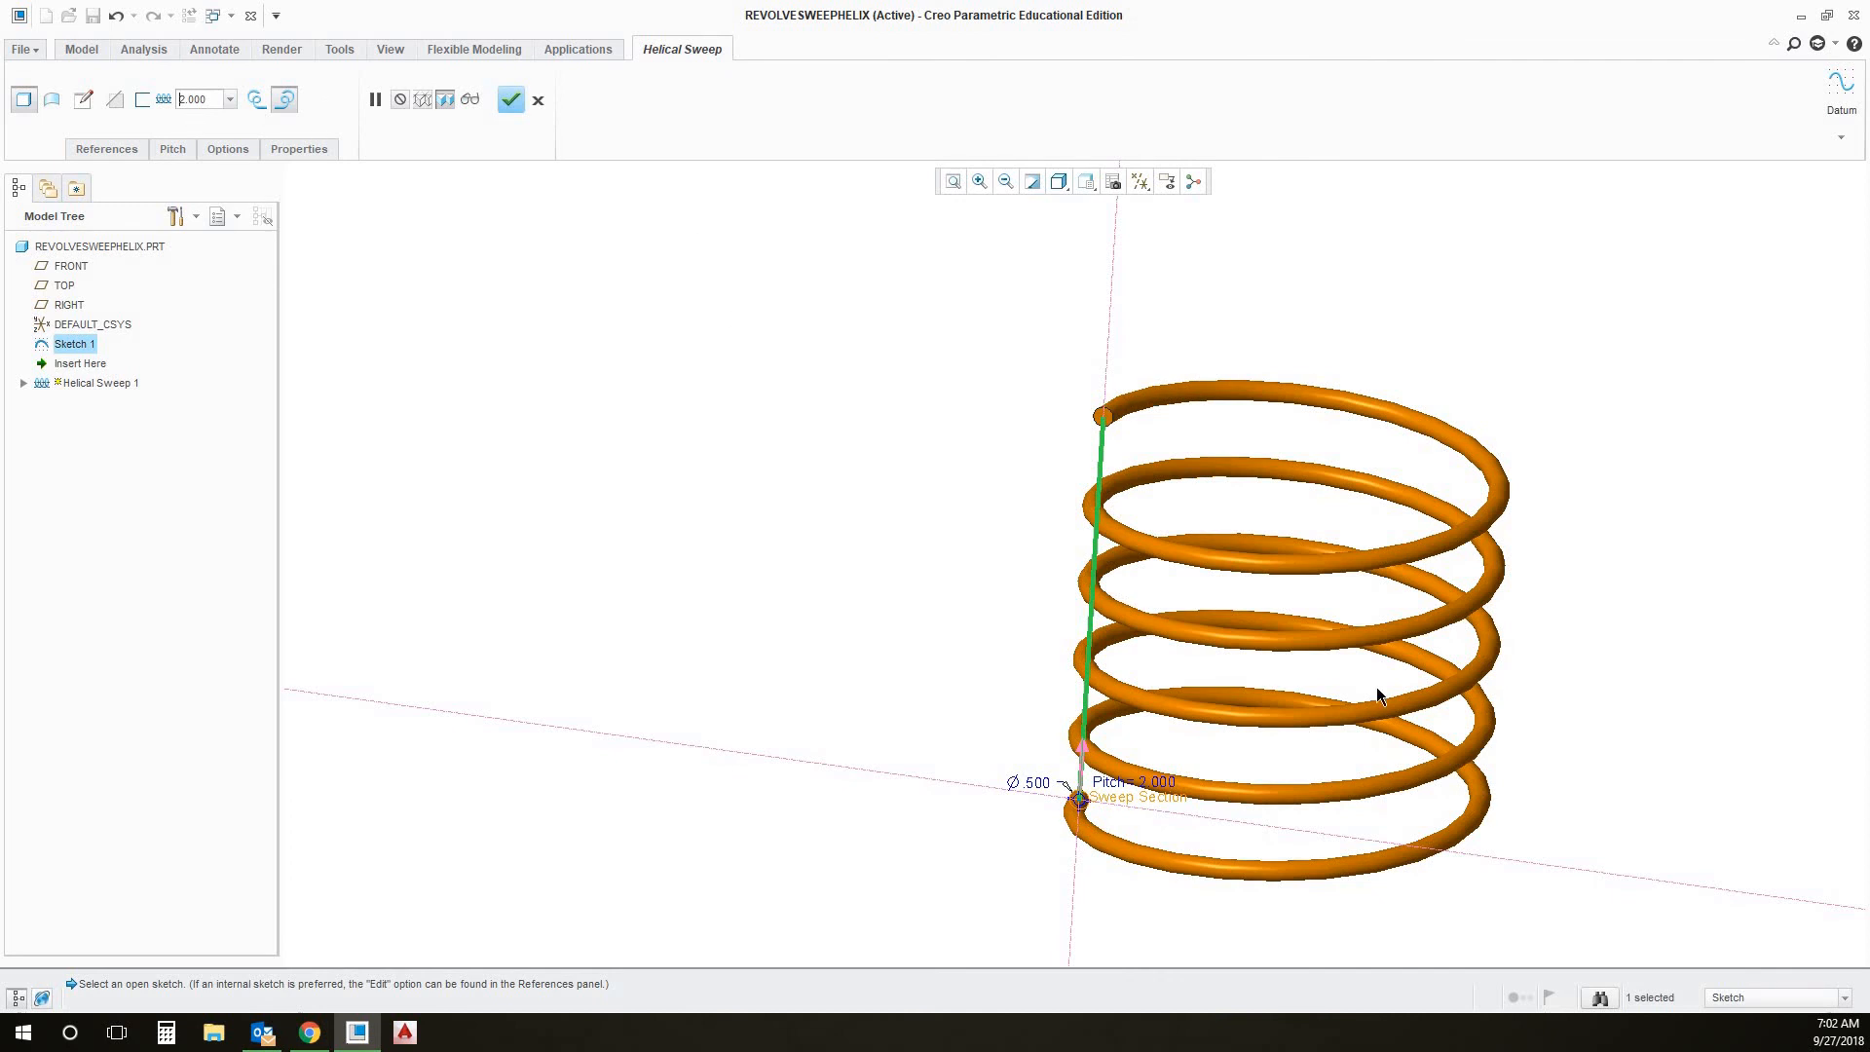
{"action": "mouse_move", "coordinate": [1553, 680]}
{"action": "middle_mouse_down"}
{"action": "mouse_move", "coordinate": [1481, 660]}
{"action": "mouse_move", "coordinate": [1555, 676]}
{"action": "mouse_move", "coordinate": [1620, 639]}
{"action": "mouse_move", "coordinate": [1661, 655]}
{"action": "mouse_move", "coordinate": [1555, 655]}
{"action": "mouse_move", "coordinate": [1532, 725]}
{"action": "middle_mouse_up"}
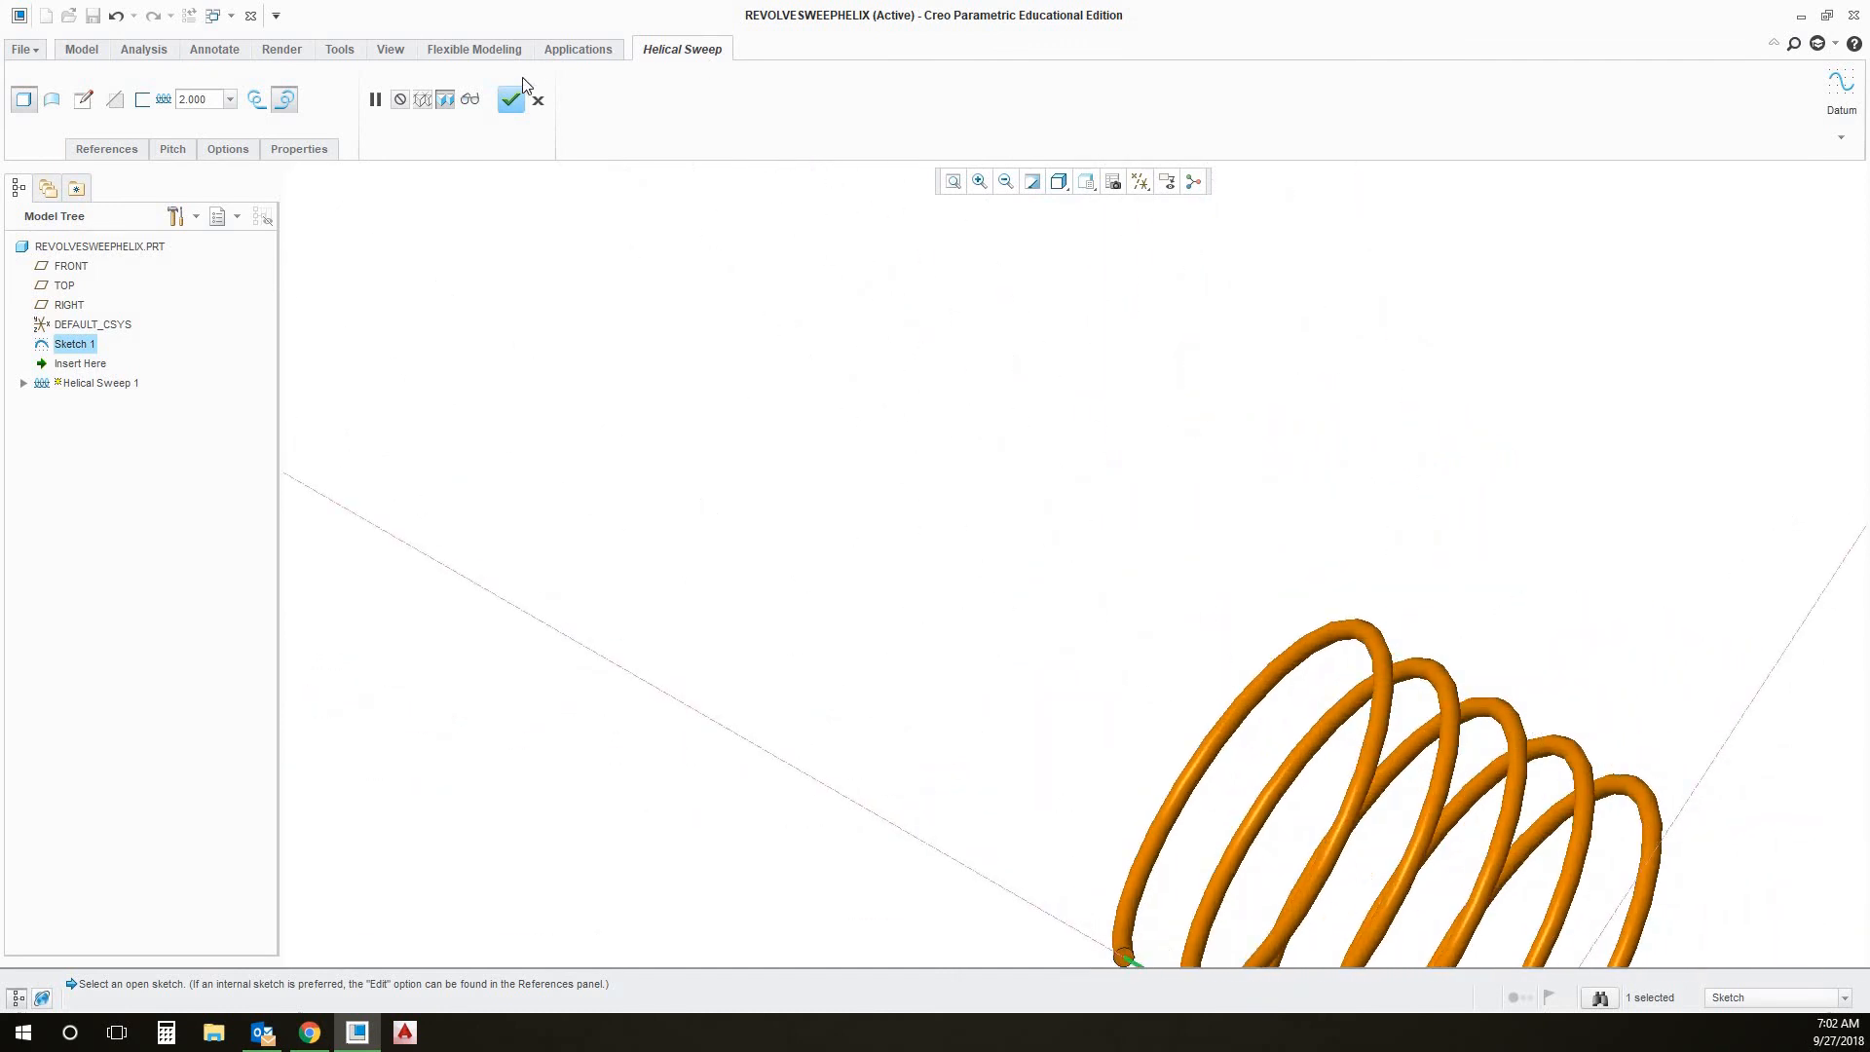
{"action": "left_click", "coordinate": [510, 99]}
{"action": "key", "text": "ctrl+d"}
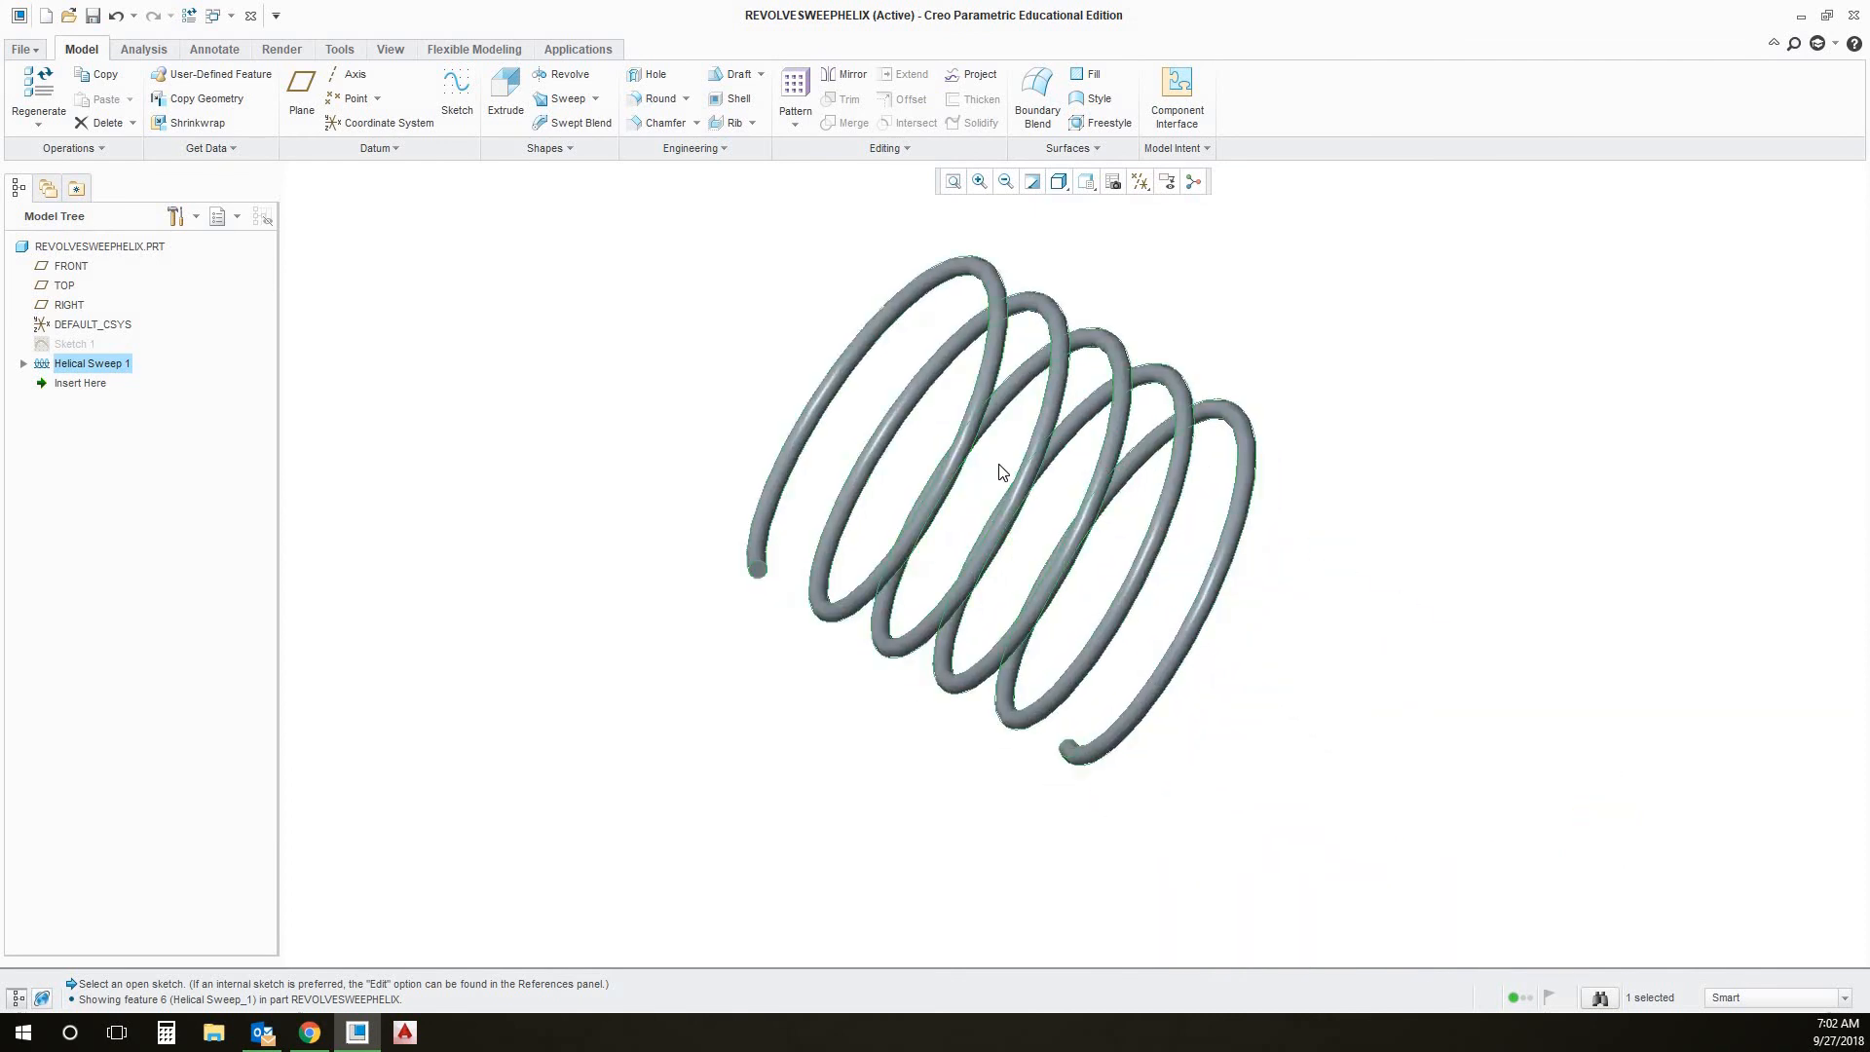
{"action": "mouse_move", "coordinate": [1002, 472]}
{"action": "middle_mouse_down"}
{"action": "mouse_move", "coordinate": [1243, 305]}
{"action": "mouse_move", "coordinate": [984, 279]}
{"action": "mouse_move", "coordinate": [982, 227]}
{"action": "mouse_move", "coordinate": [923, 291]}
{"action": "mouse_move", "coordinate": [847, 287]}
{"action": "middle_mouse_up"}
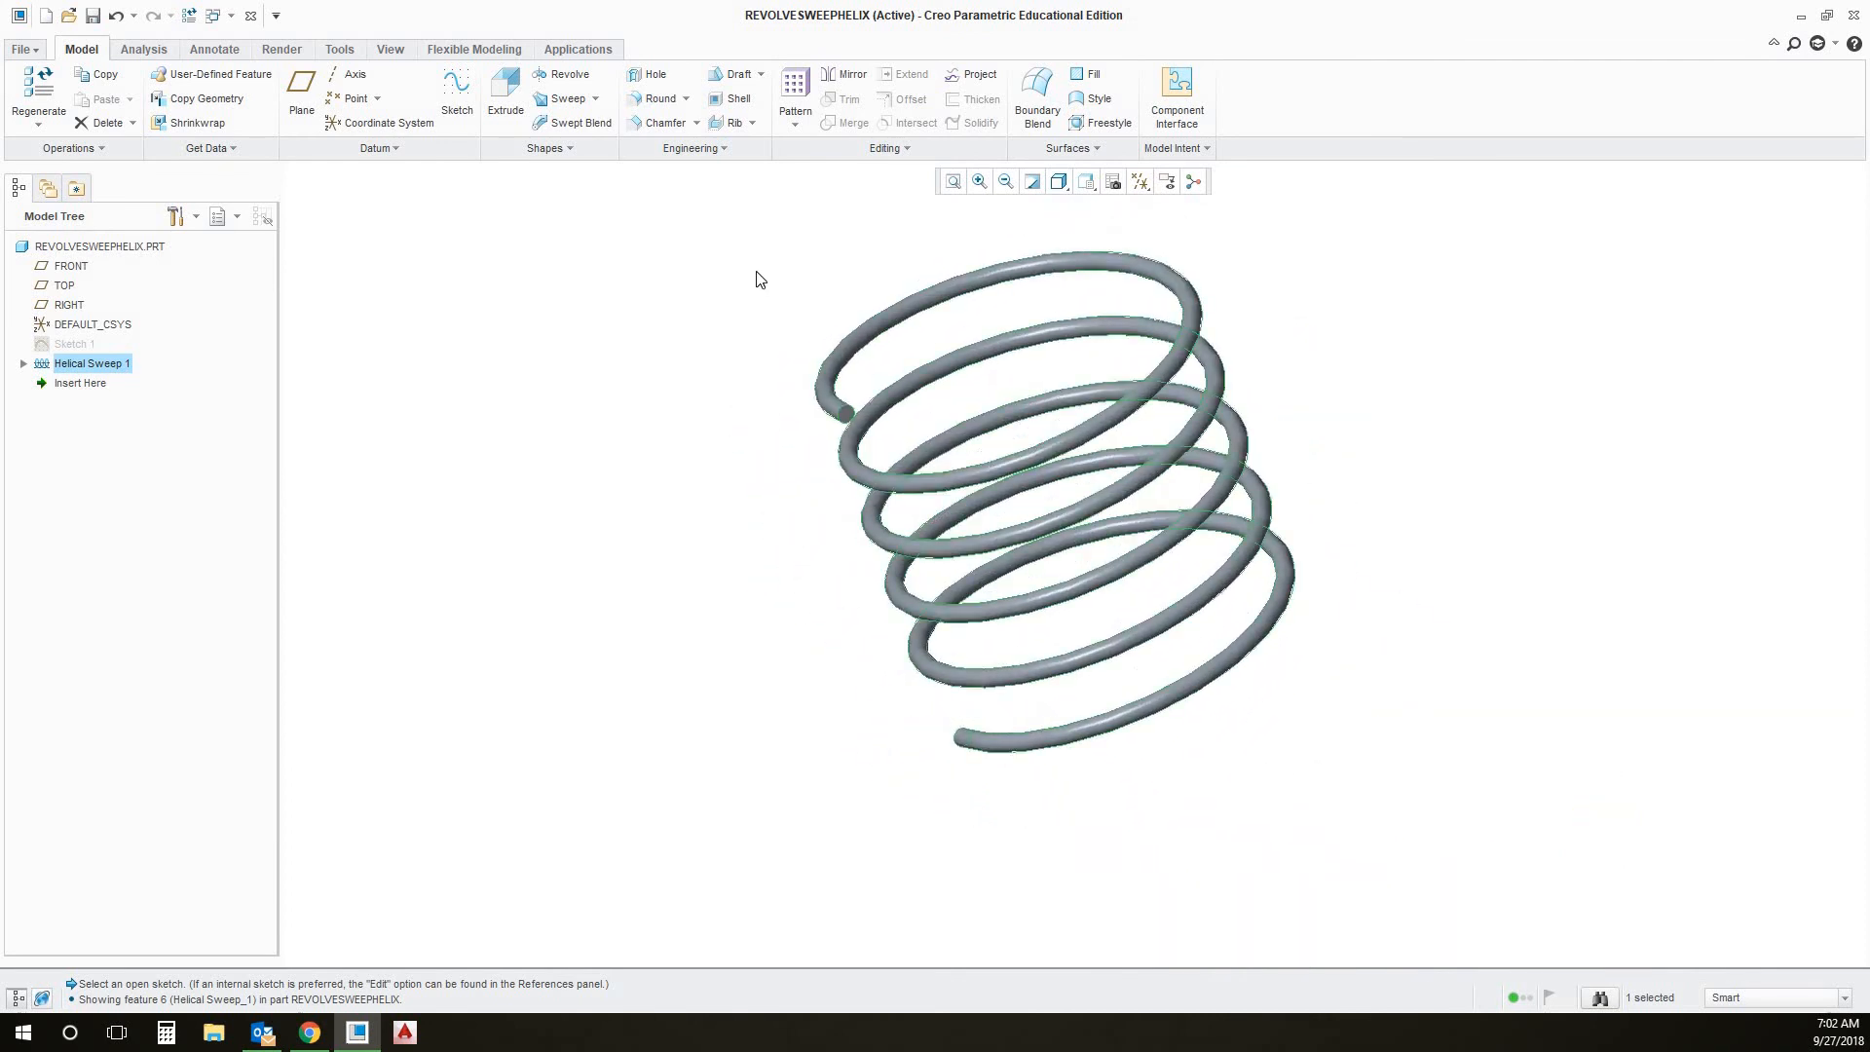